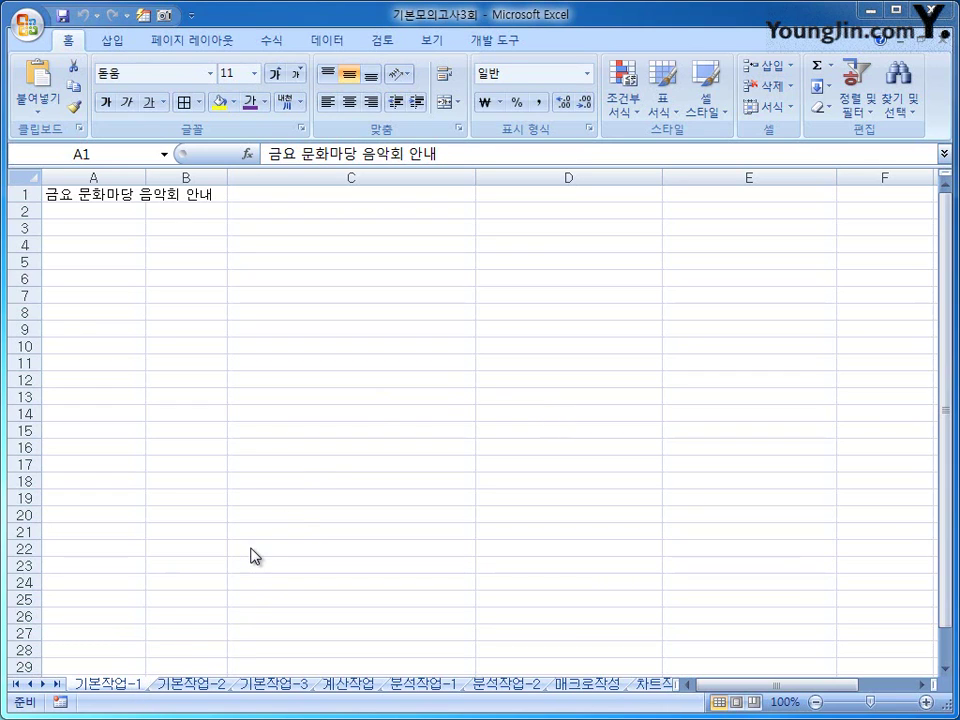
- On the 기본작업-2 sheet, merge and center the title across cells B1:G1
click(214, 687)
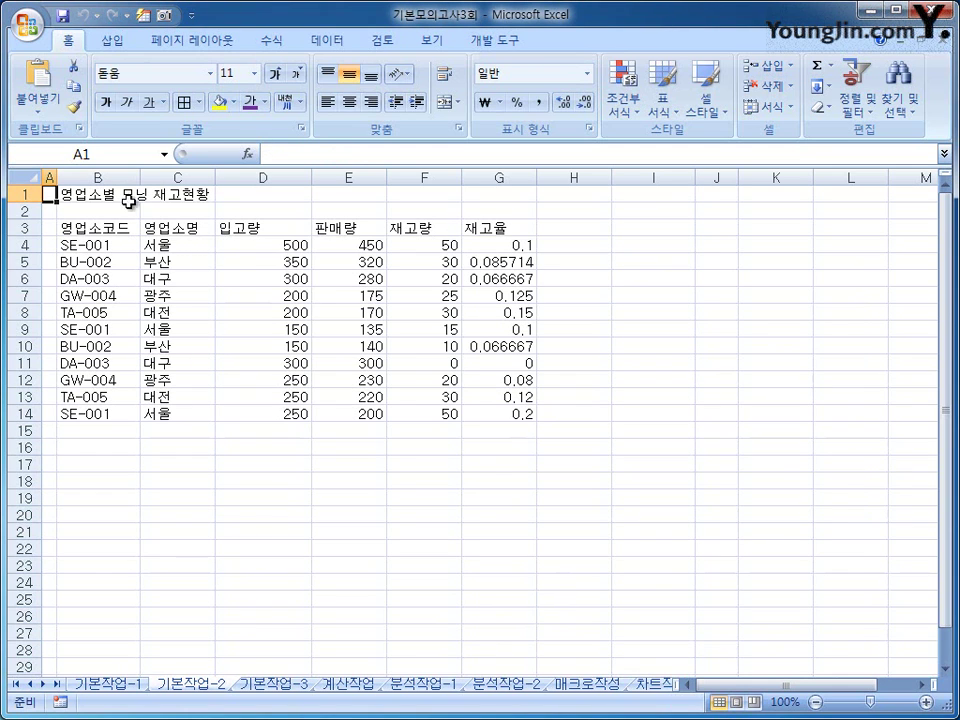
drag(108, 197, 483, 193)
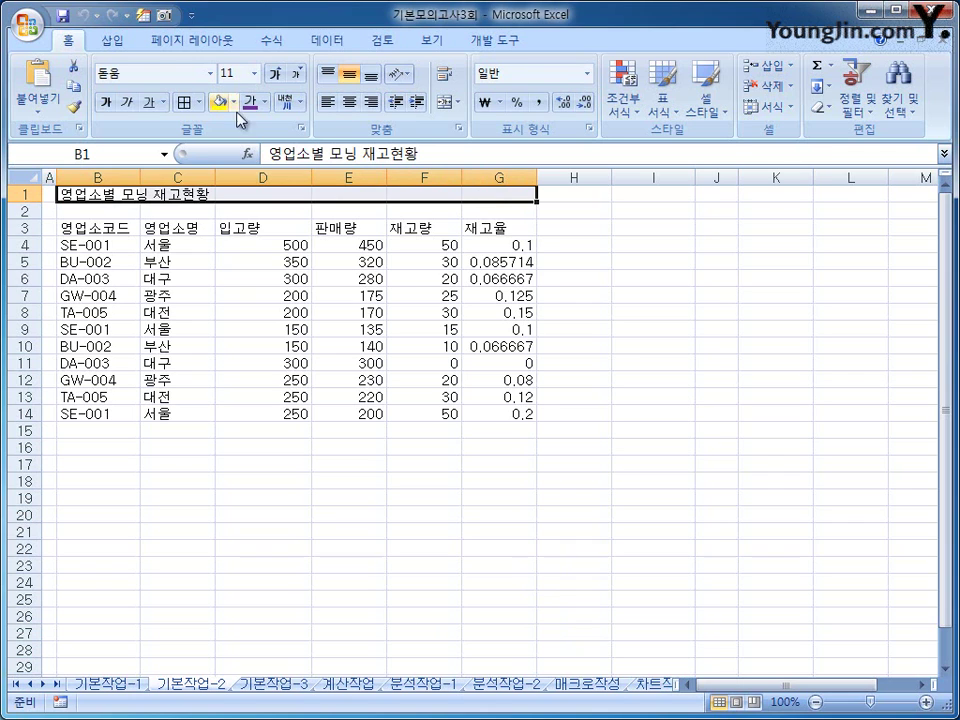
click(439, 103)
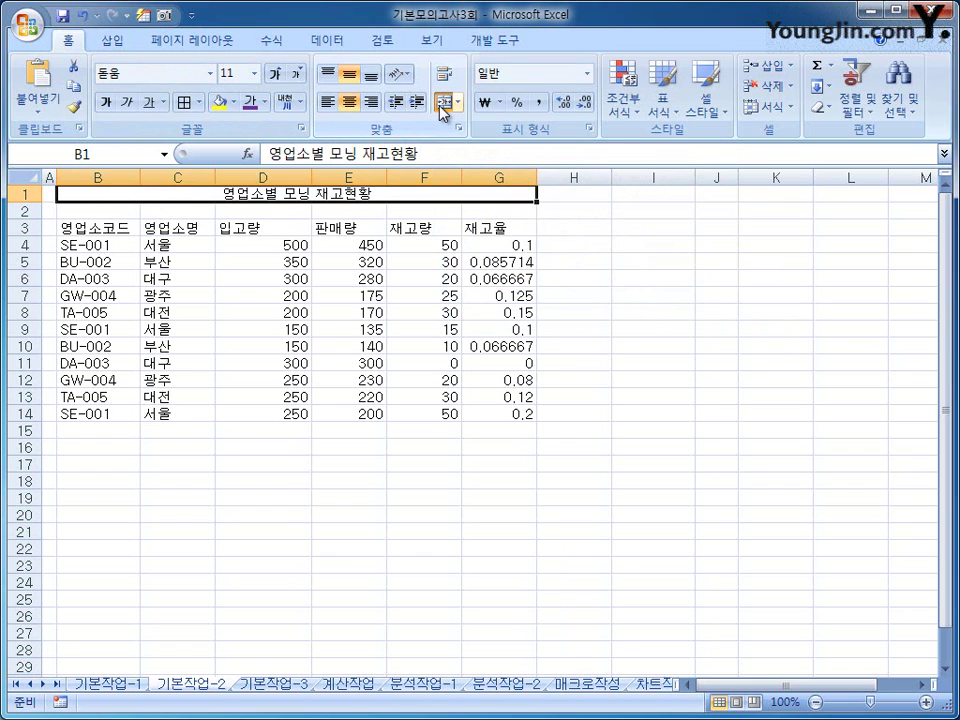
click(352, 105)
- Set the title in B1 to the 바탕체 font at size 16
click(210, 74)
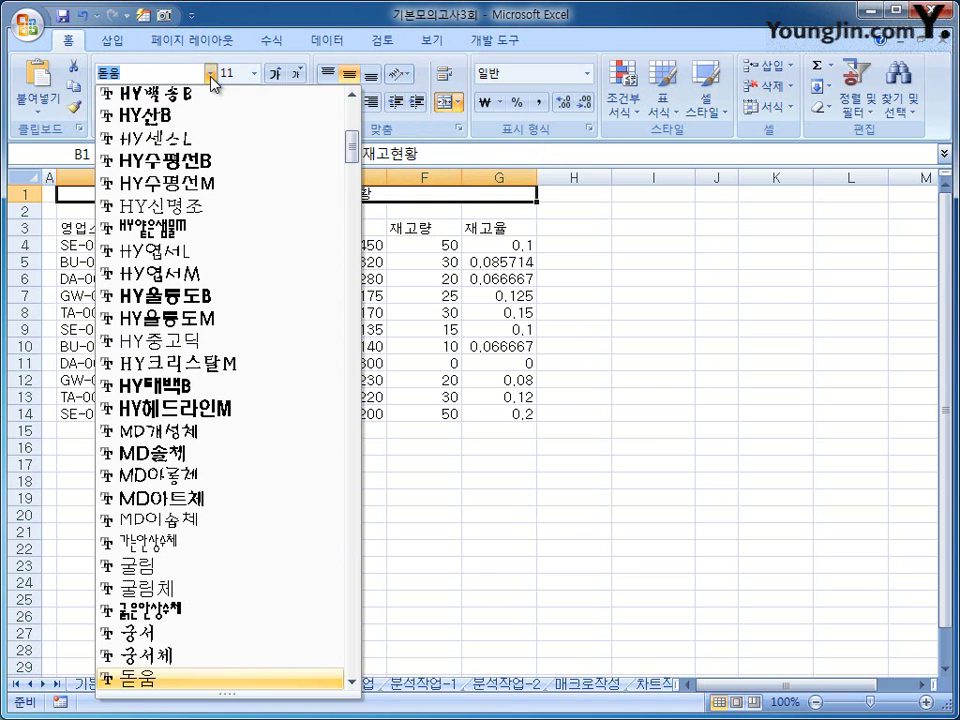
drag(351, 148, 351, 185)
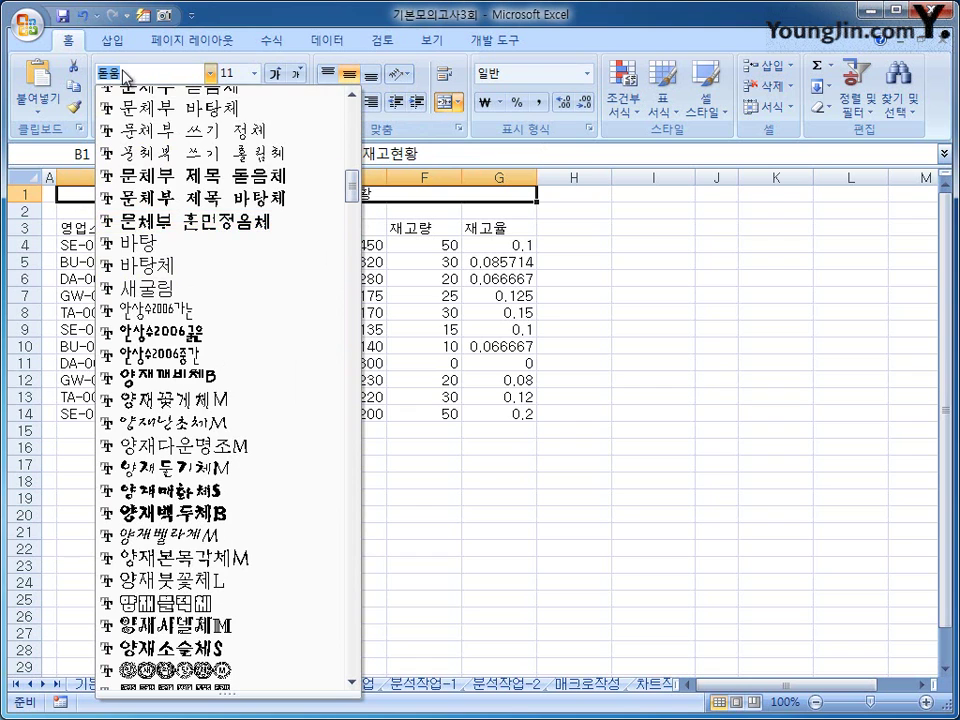
click(133, 268)
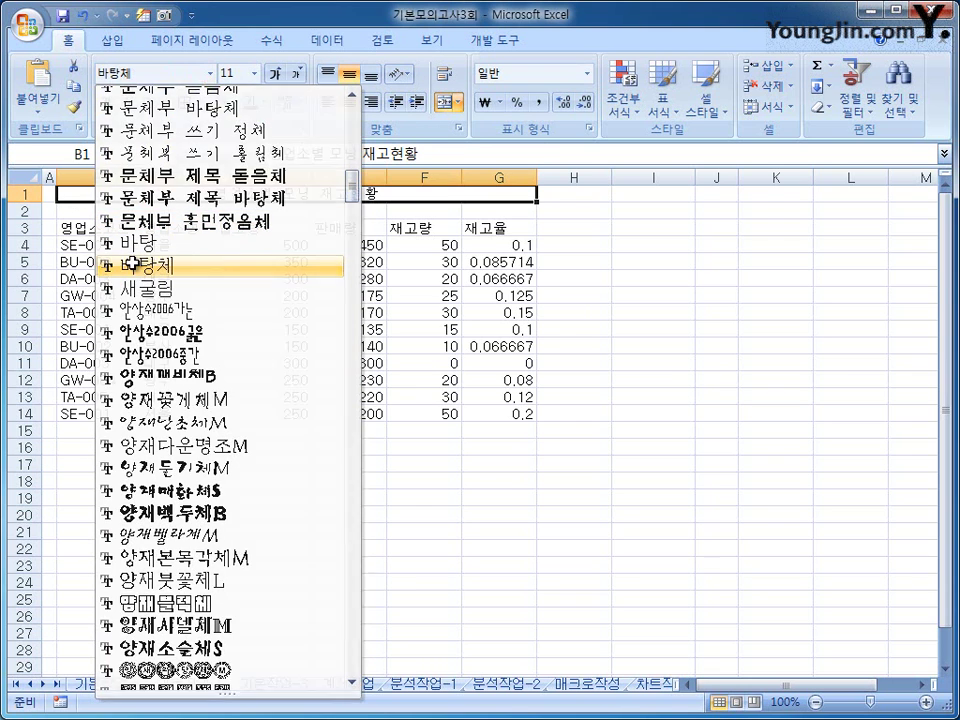
click(255, 73)
click(240, 220)
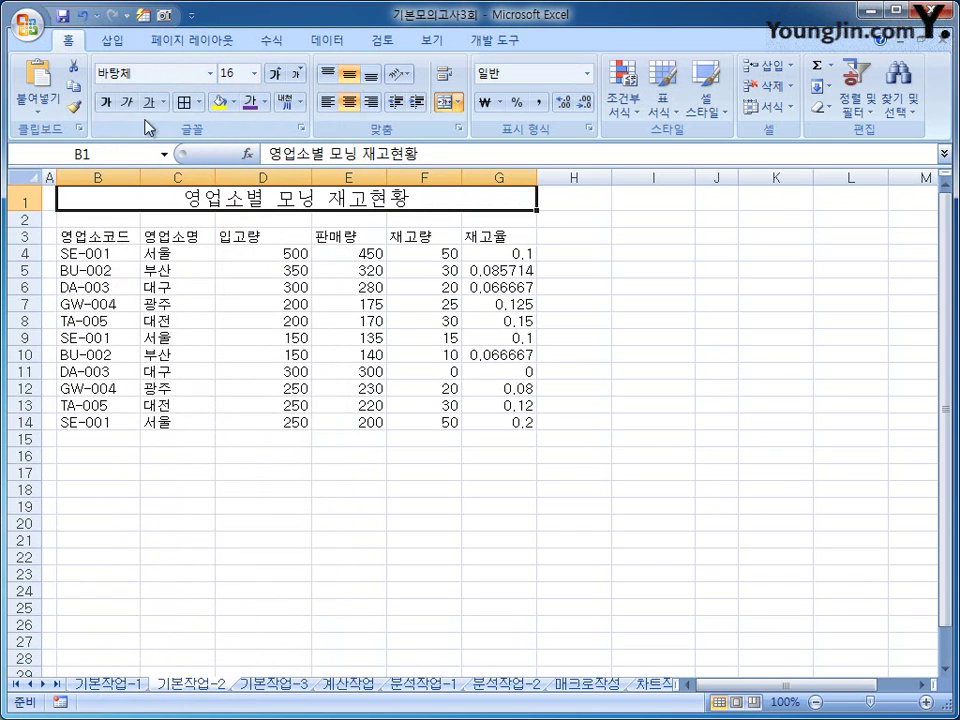
- Make the title in B1 bold and give it a single underline
click(106, 102)
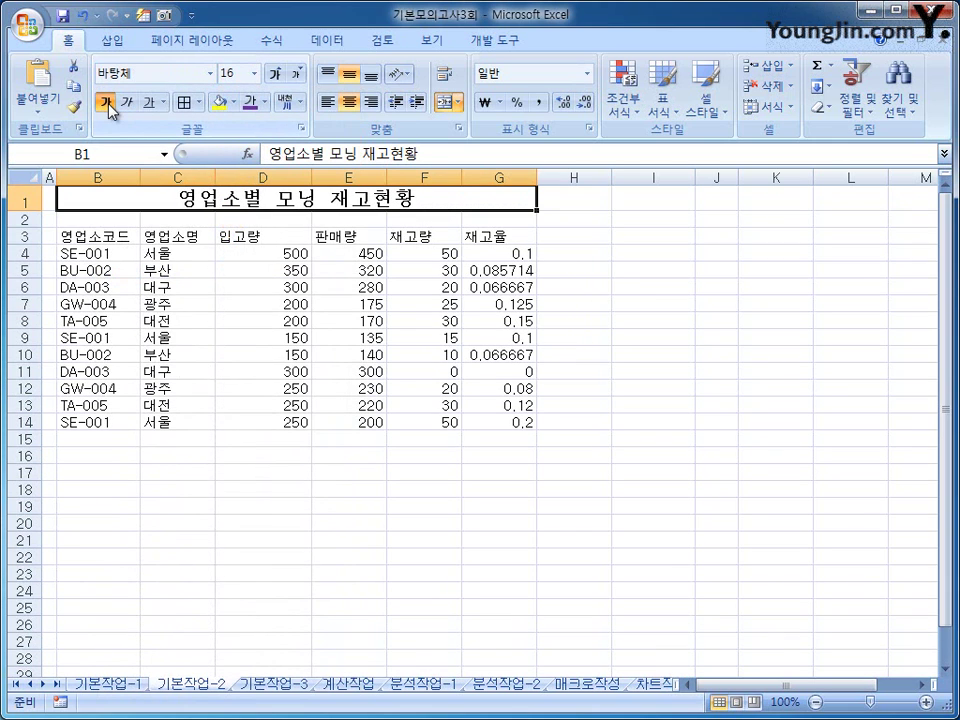
click(164, 104)
click(176, 124)
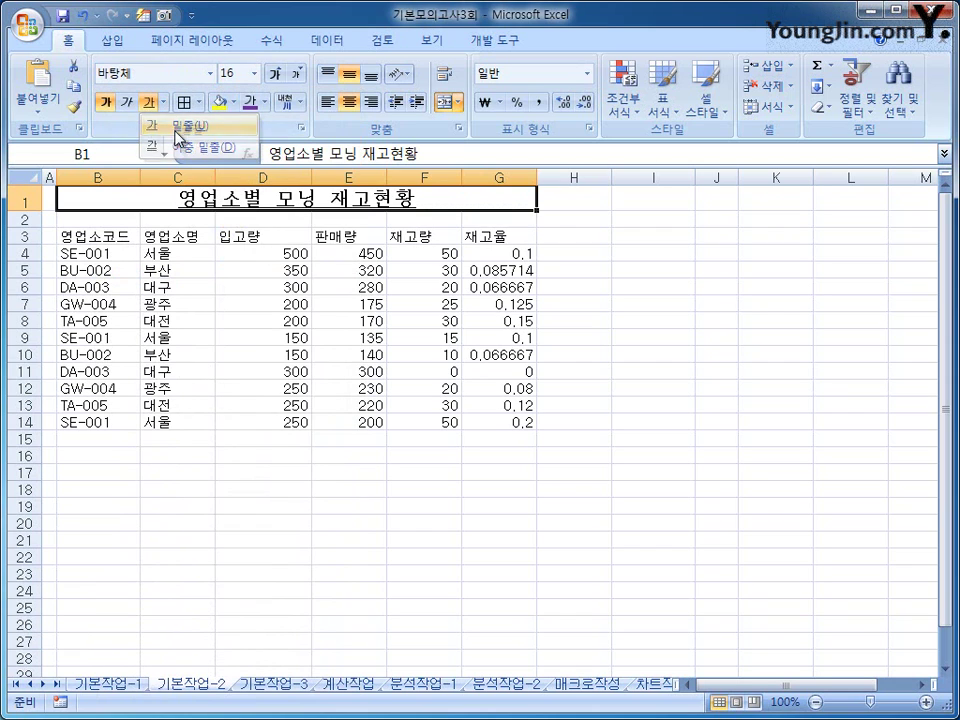
click(704, 349)
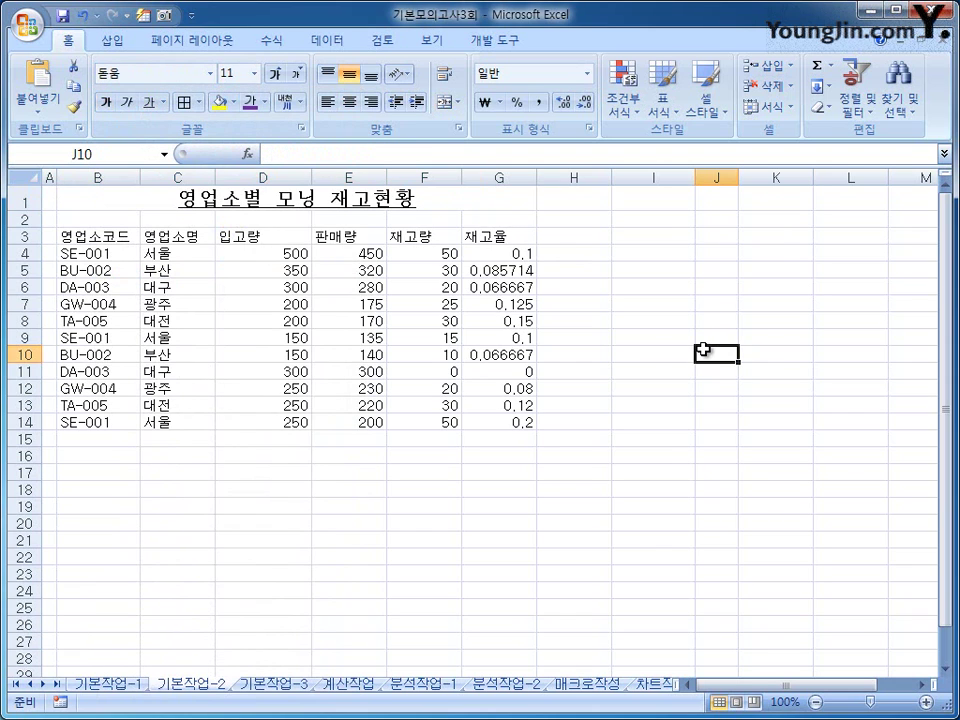
- Insert the special character ◈ in front of the title text in B1
click(315, 199)
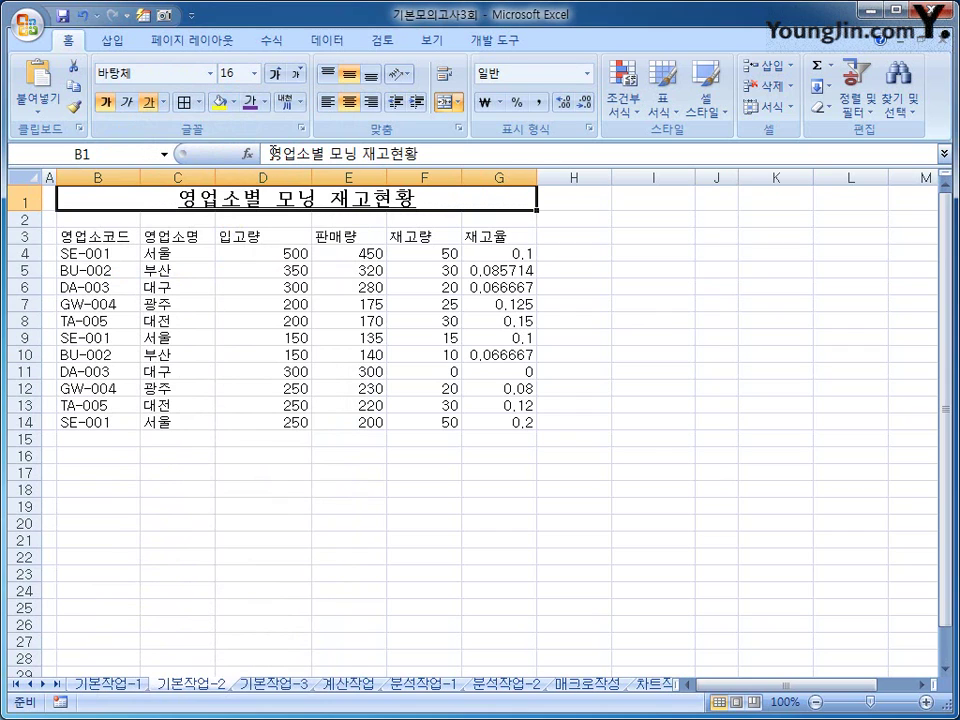
click(271, 152)
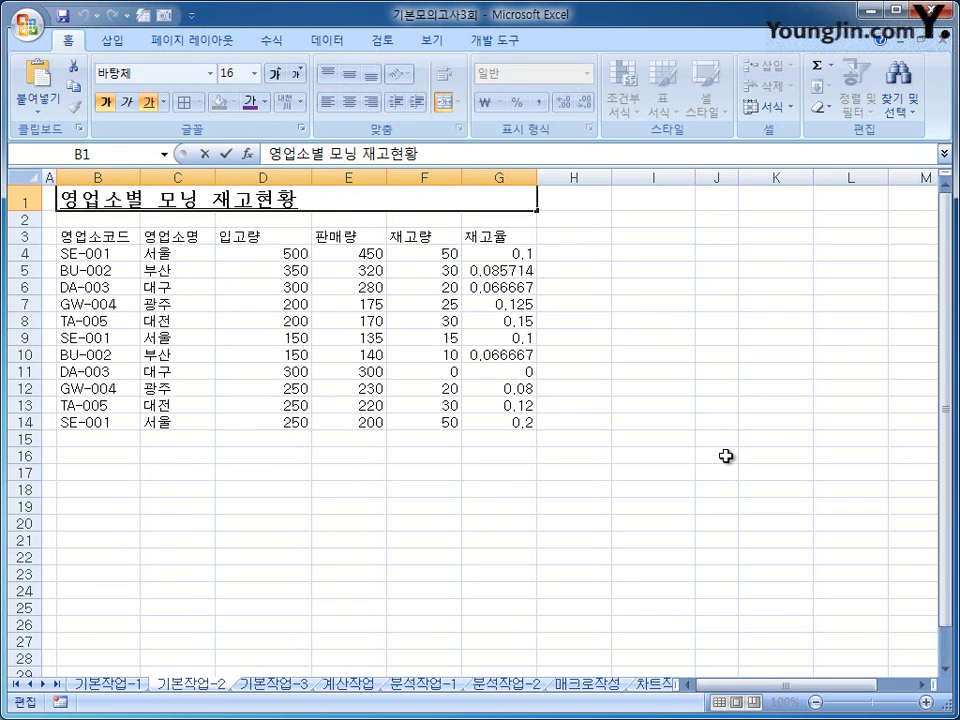
text(ㅁ)
key(Hangul_Hanja)
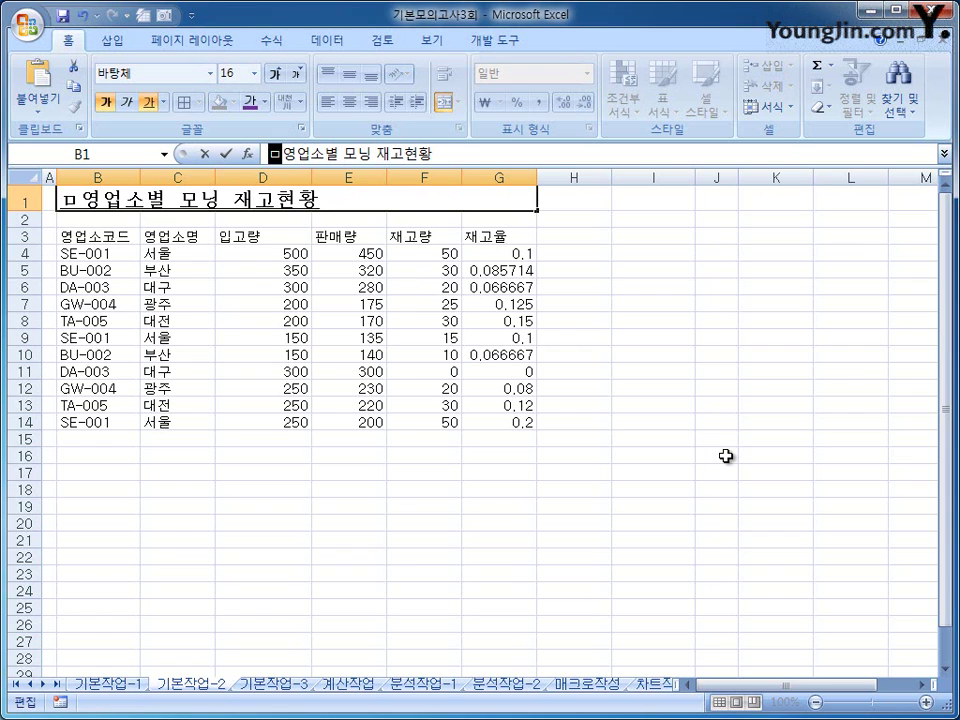
key(Hangul_Hanja)
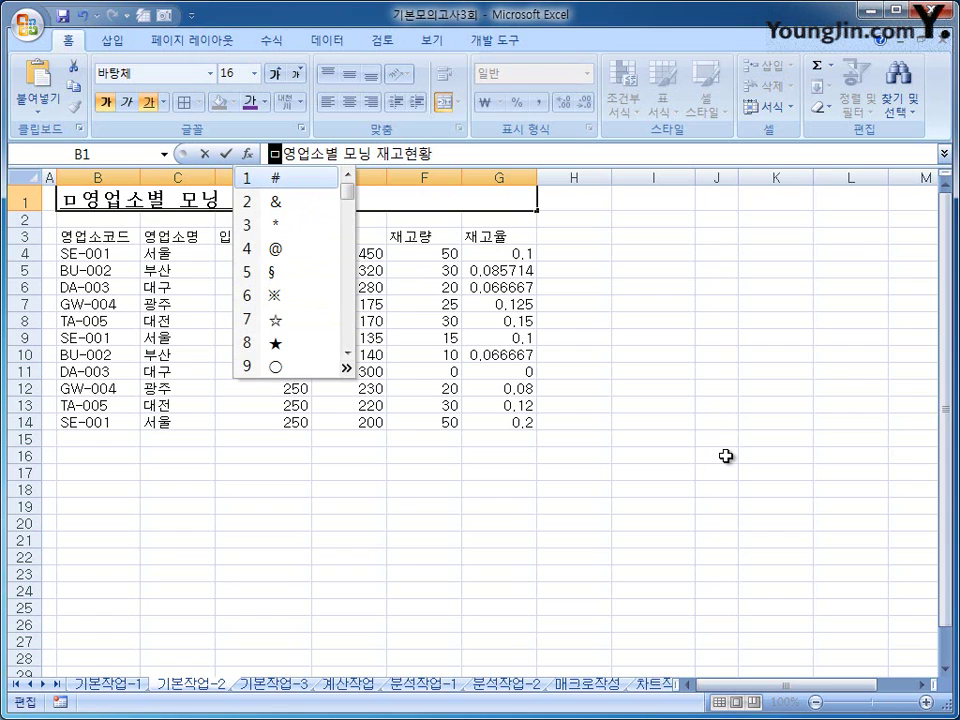
click(347, 371)
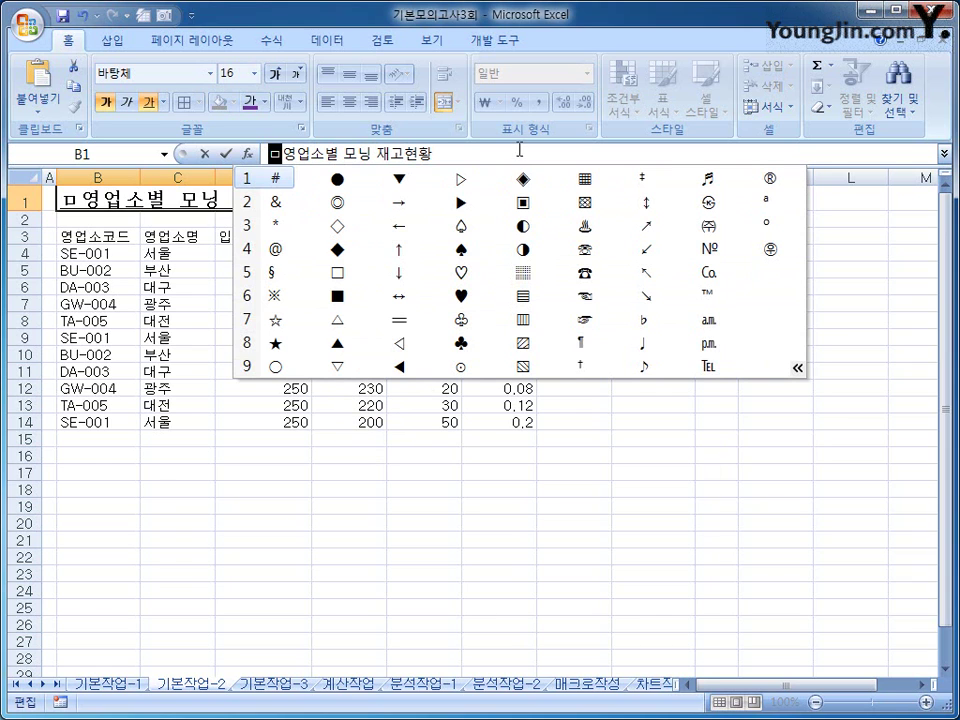
click(525, 183)
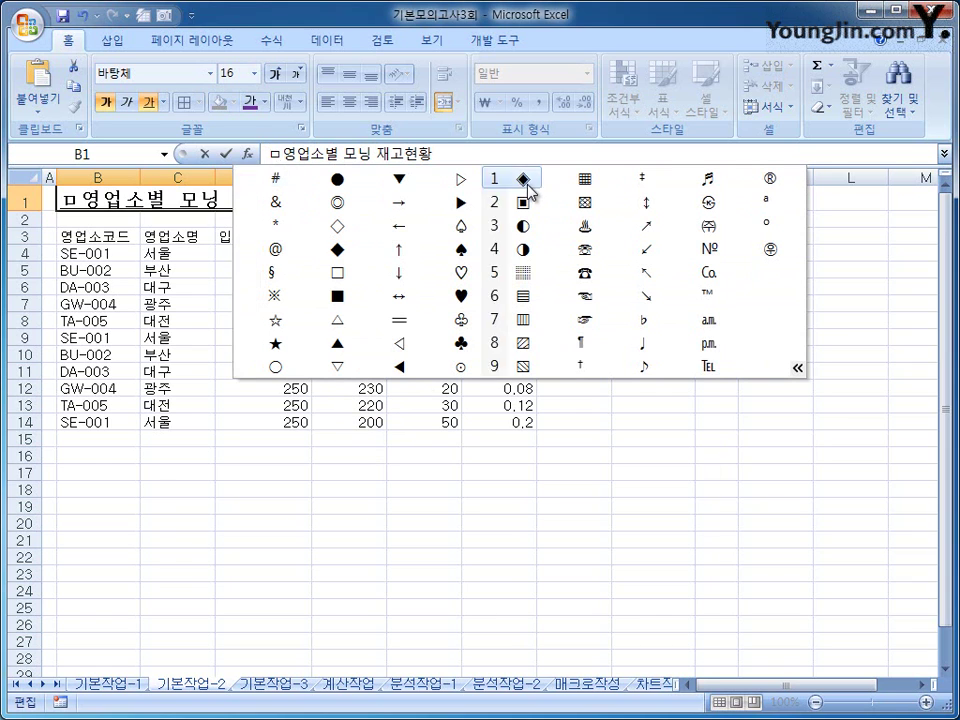
click(525, 183)
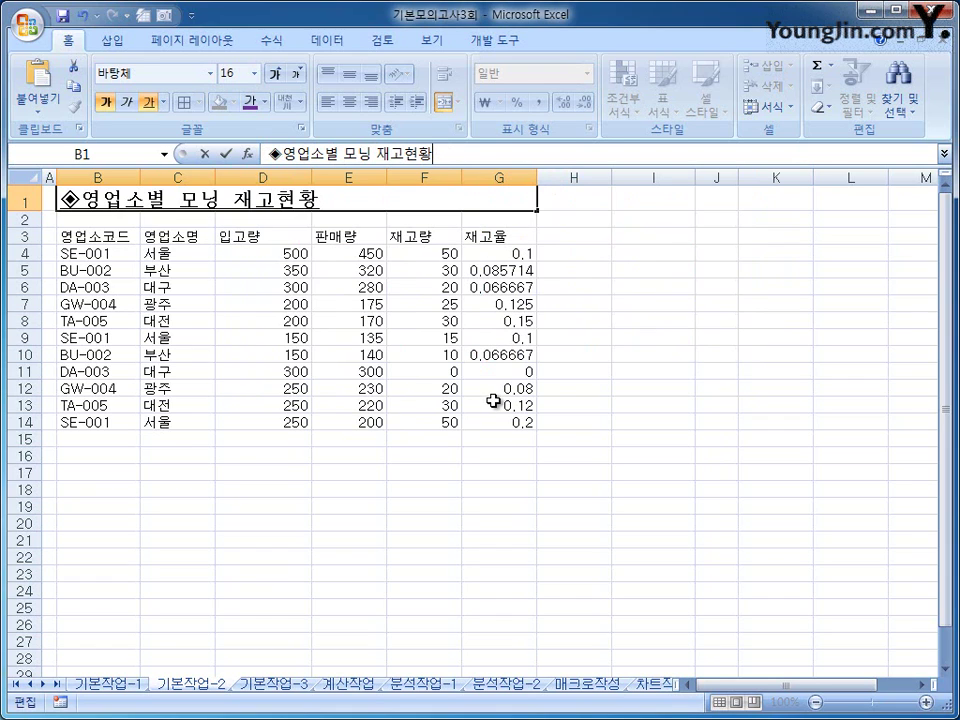
- Add the special character ◈ at the end of the B1 title and commit the entry
text(ㅁ)
key(Hangul_Hanja)
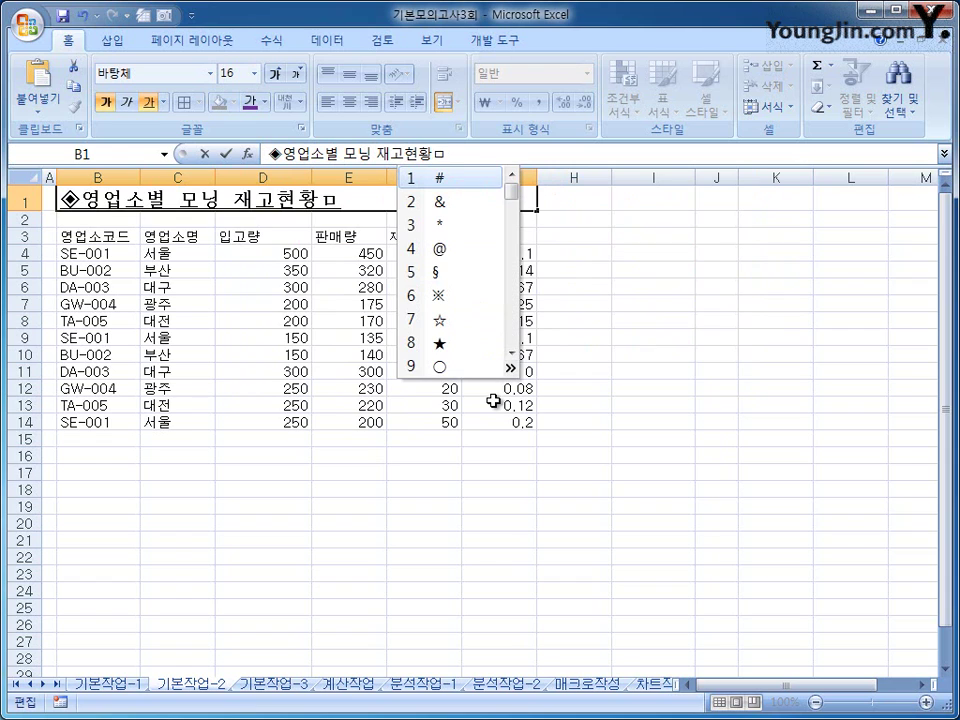
click(511, 367)
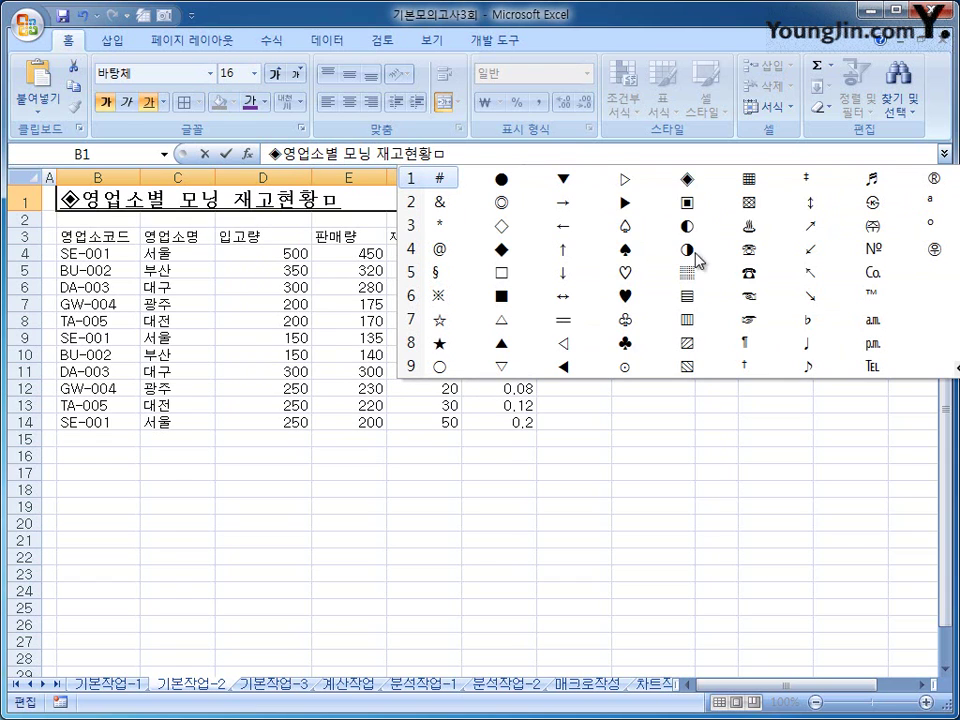
click(687, 180)
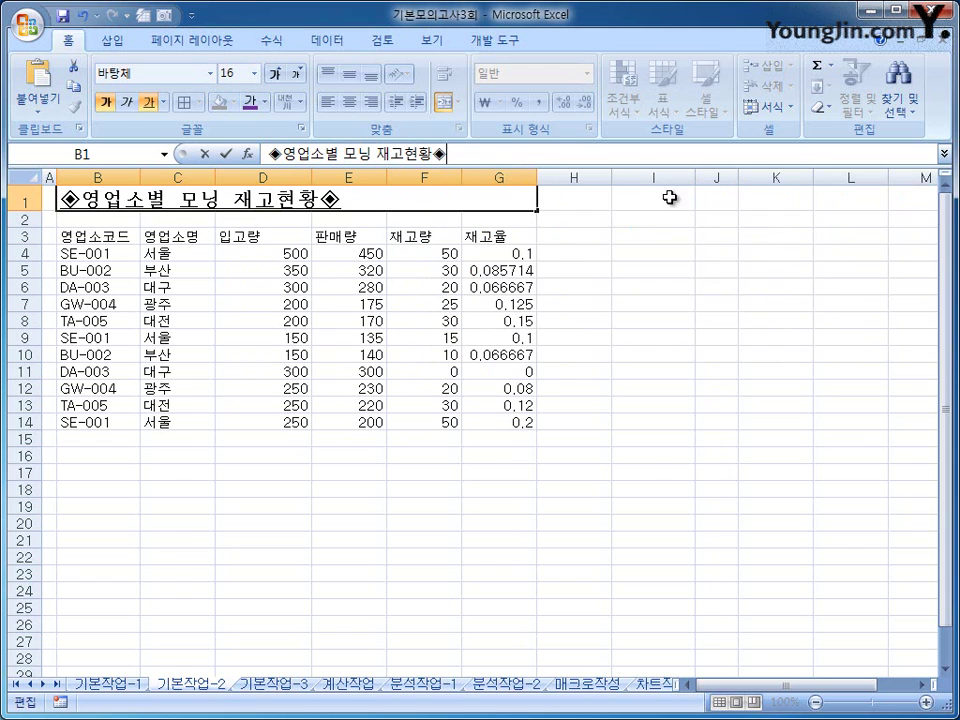
click(646, 458)
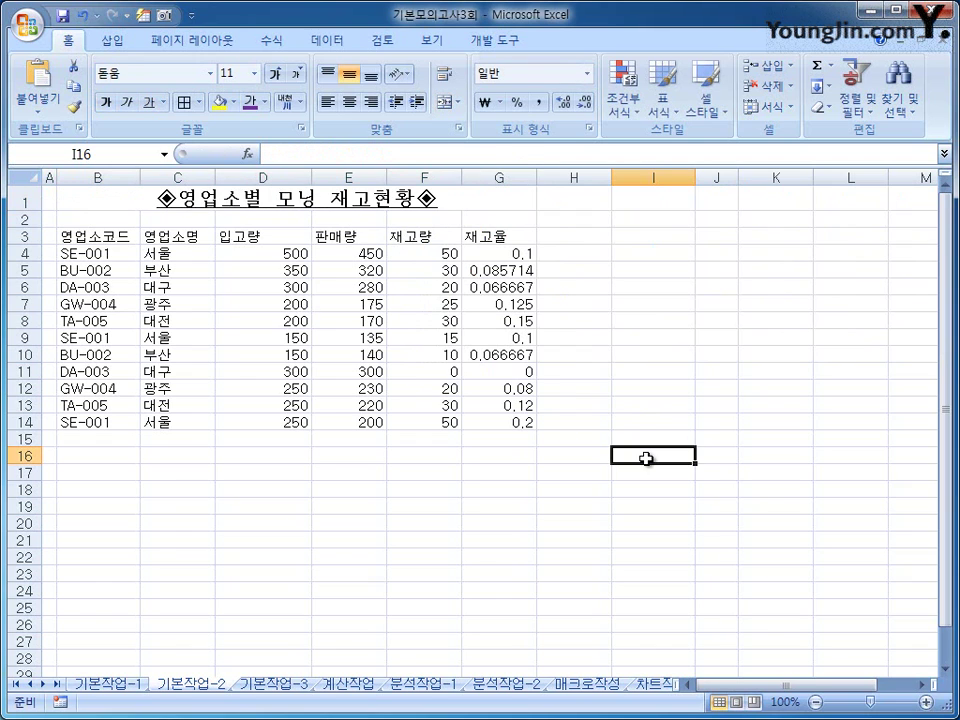
- Convert the heading 재고량 in F3 to the Hanja 在庫量, using the 漢字 input format
click(441, 240)
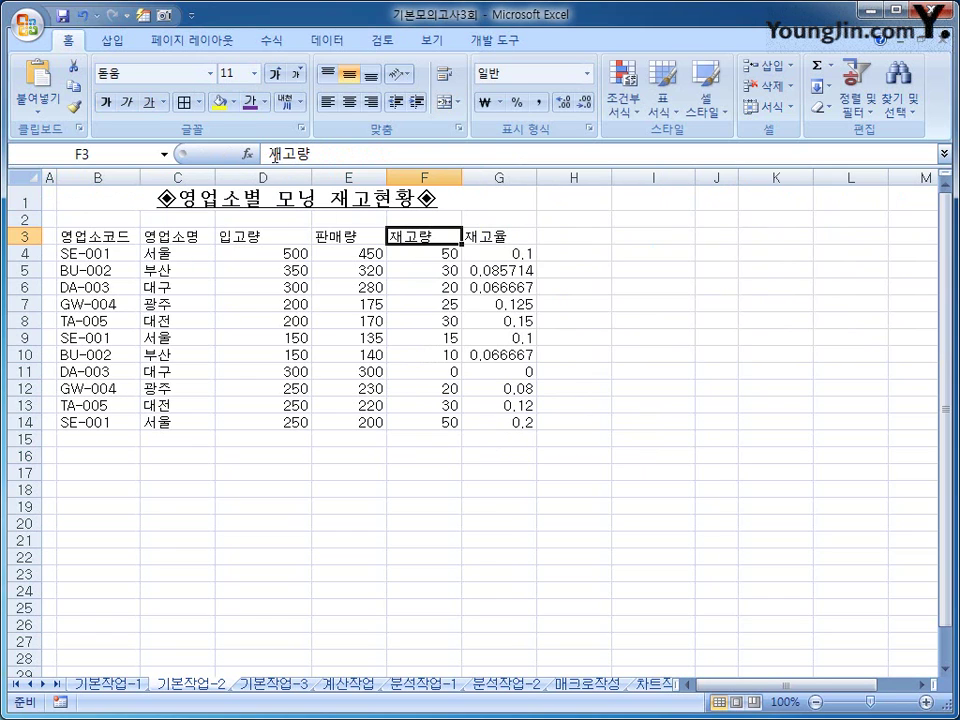
double_click(317, 154)
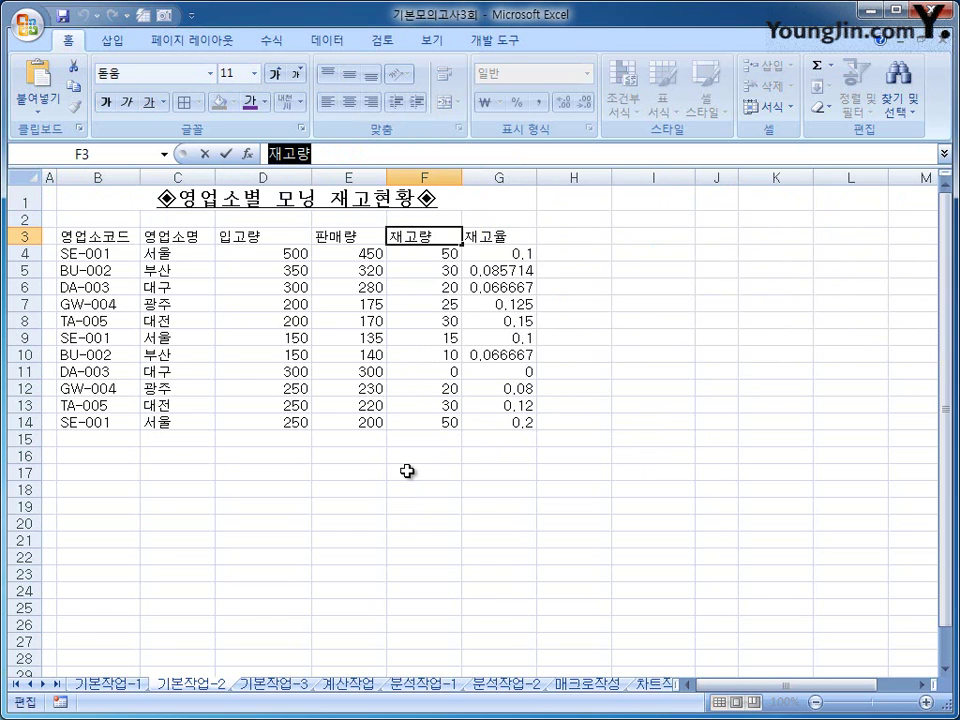
key(Hangul_Hanja)
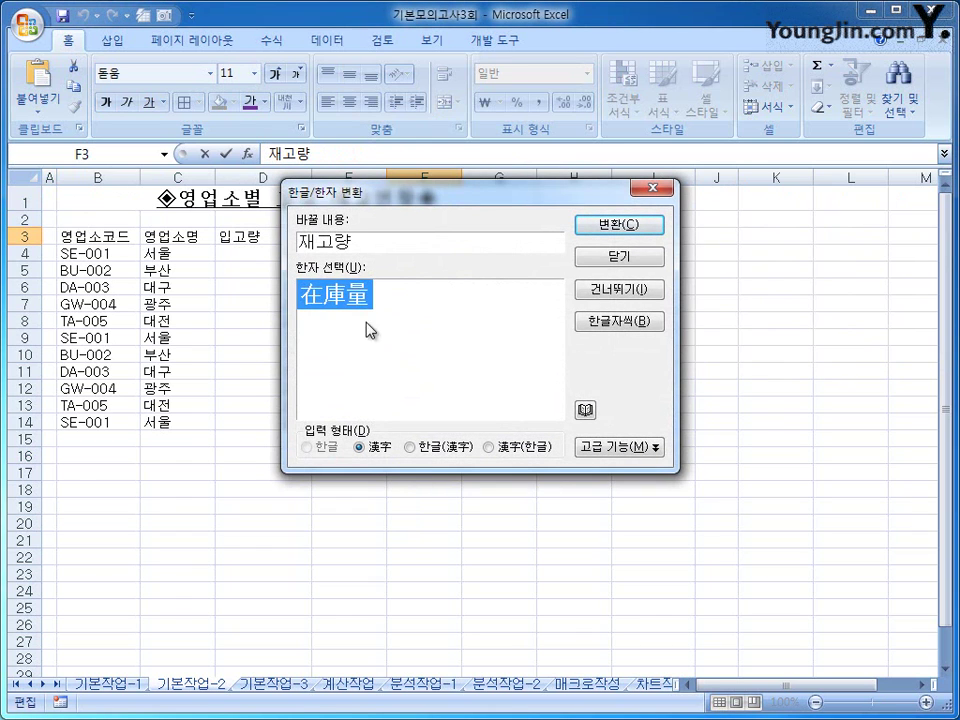
click(379, 450)
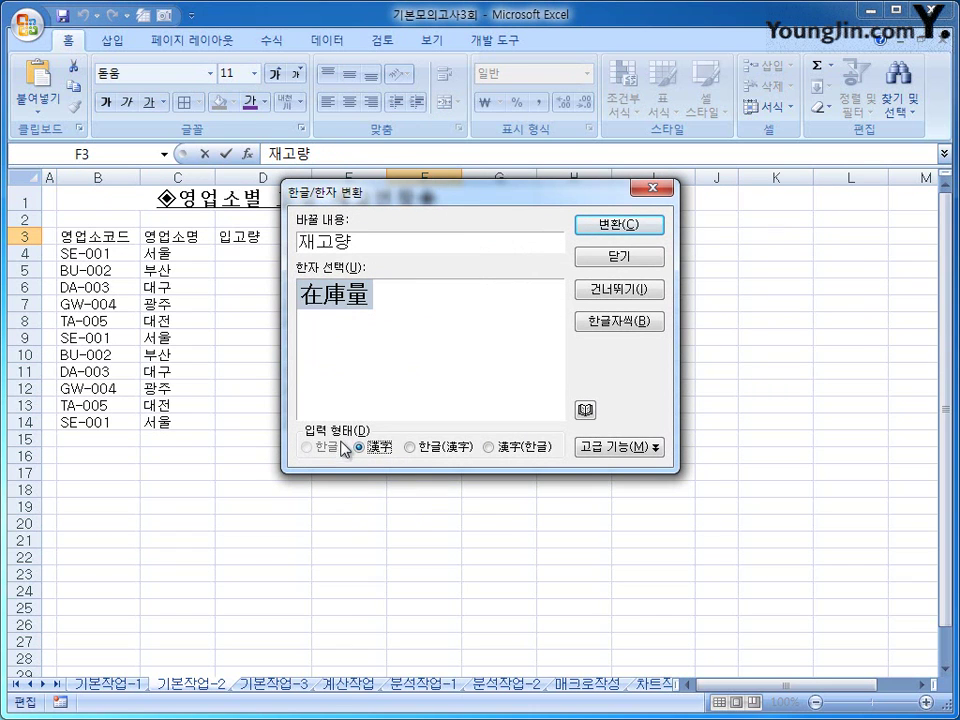
click(634, 224)
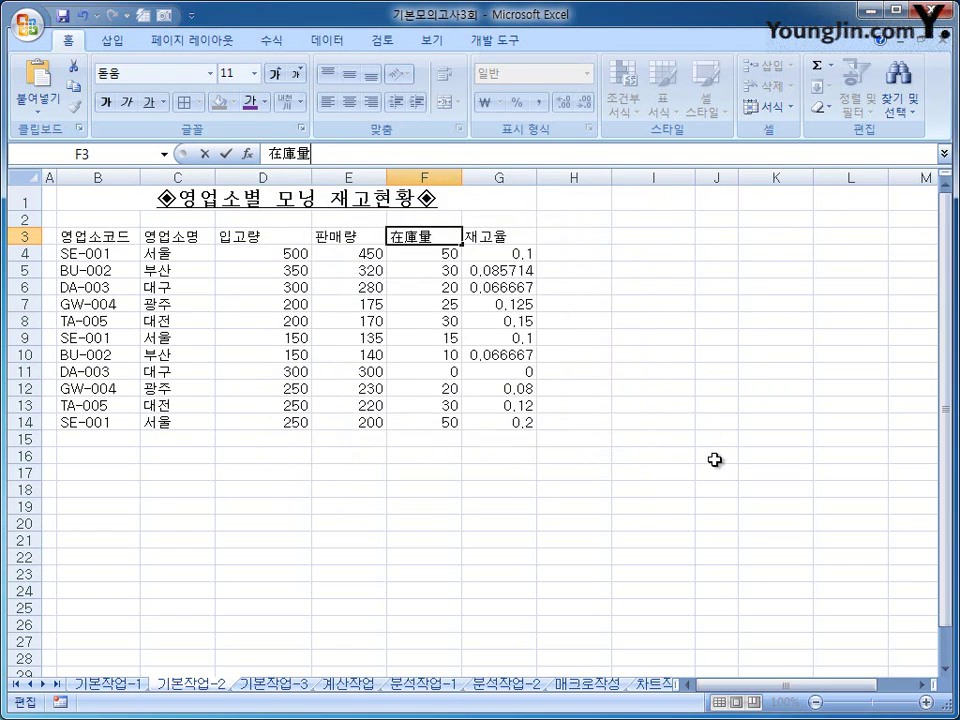
click(716, 470)
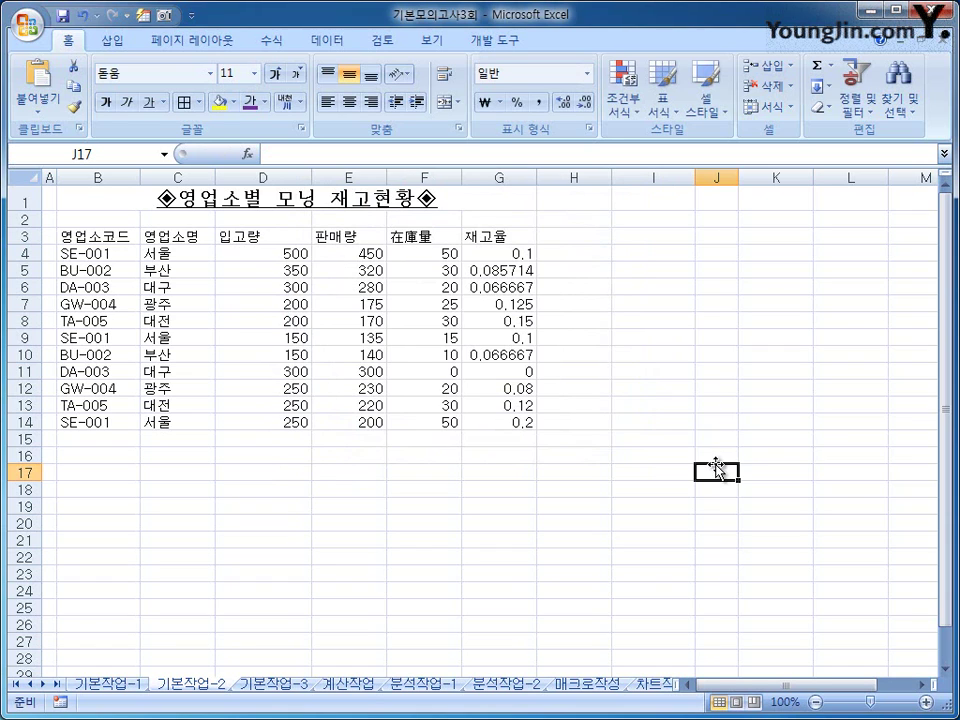
- Insert a memo on cell G11 and delete its default user name text
click(485, 372)
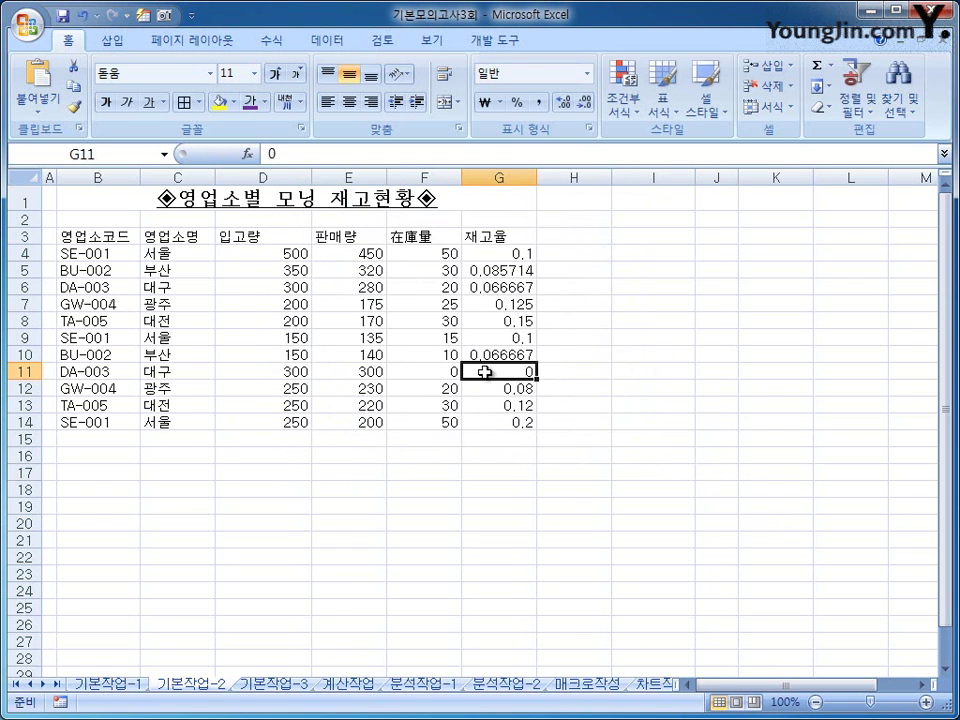
right_click(485, 372)
click(675, 584)
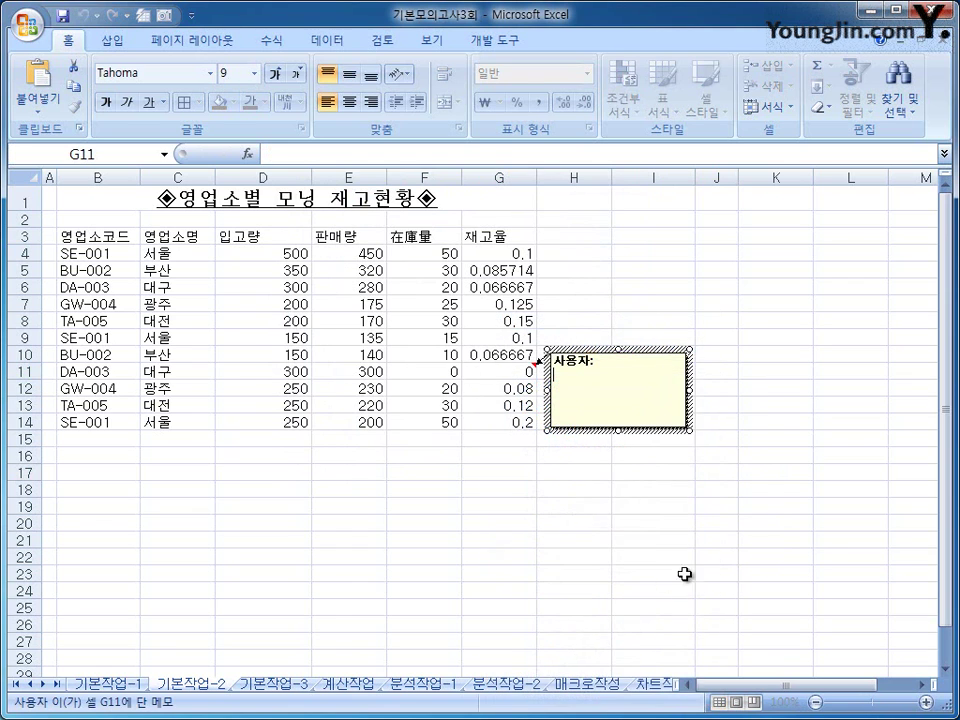
key(BackSpace)
key(BackSpace)
key(BackSpace)
key(BackSpace)
key(BackSpace)
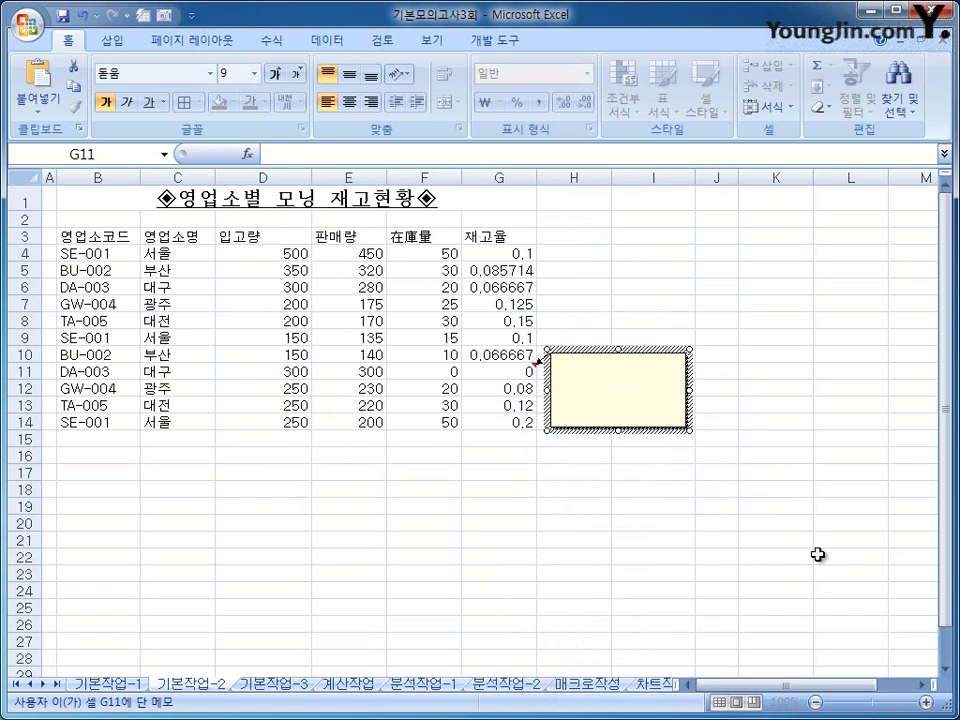
- Enter 승격 대상 as the G11 memo text and set the memo to stay displayed
text(송ㄱ)
text(격 대상)
click(505, 373)
right_click(514, 373)
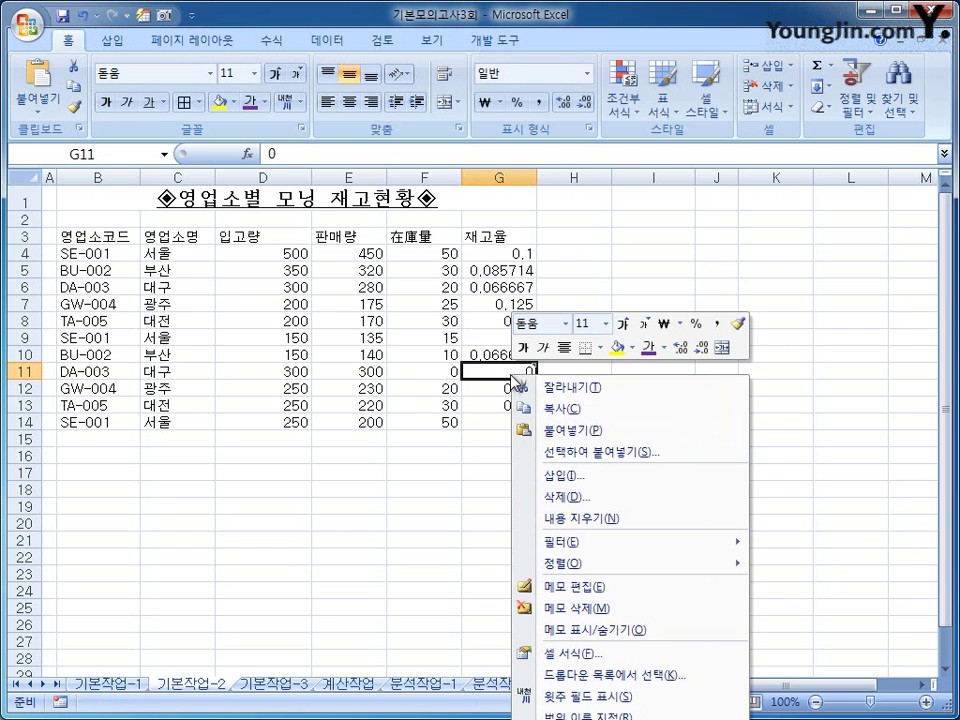
click(693, 641)
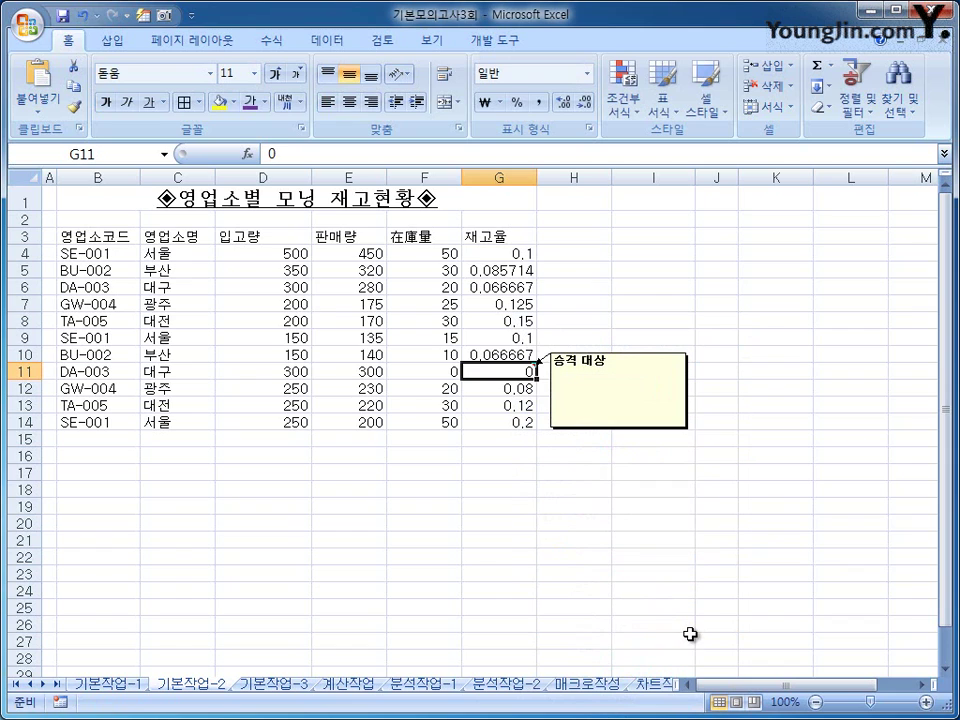
- Turn on automatic sizing (자동 크기) in the alignment format of the G11 memo and deselect the memo
click(620, 352)
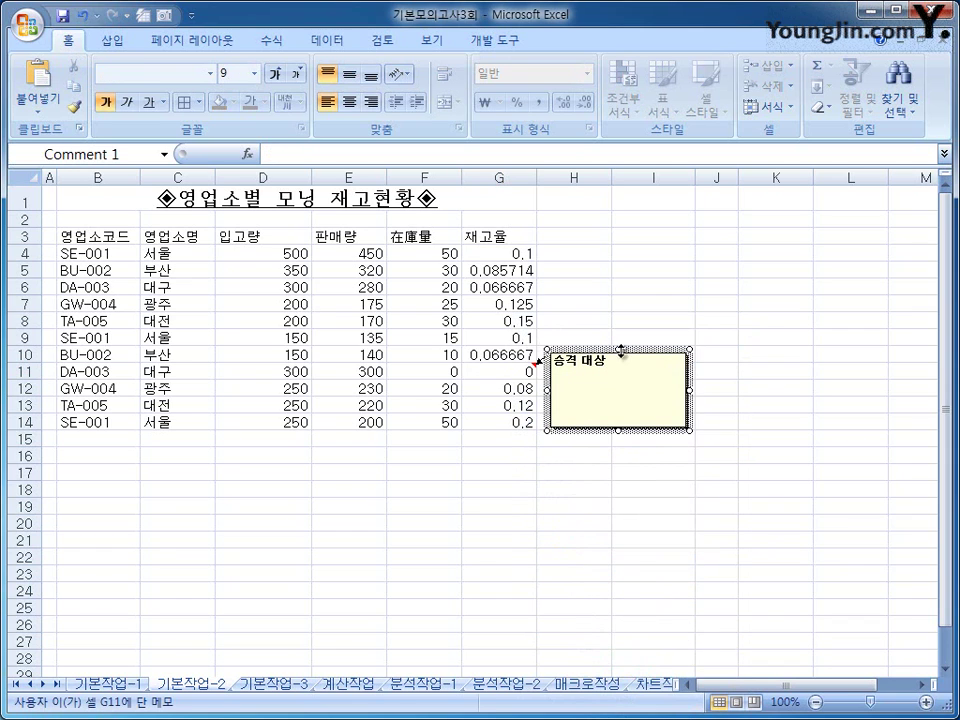
right_click(626, 349)
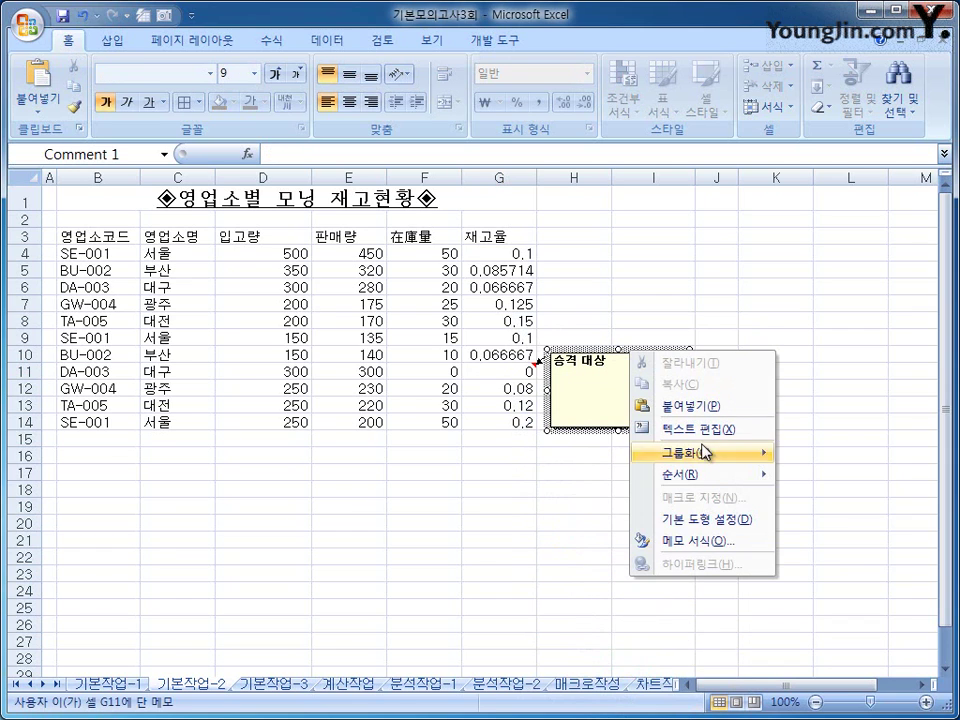
click(733, 553)
click(495, 199)
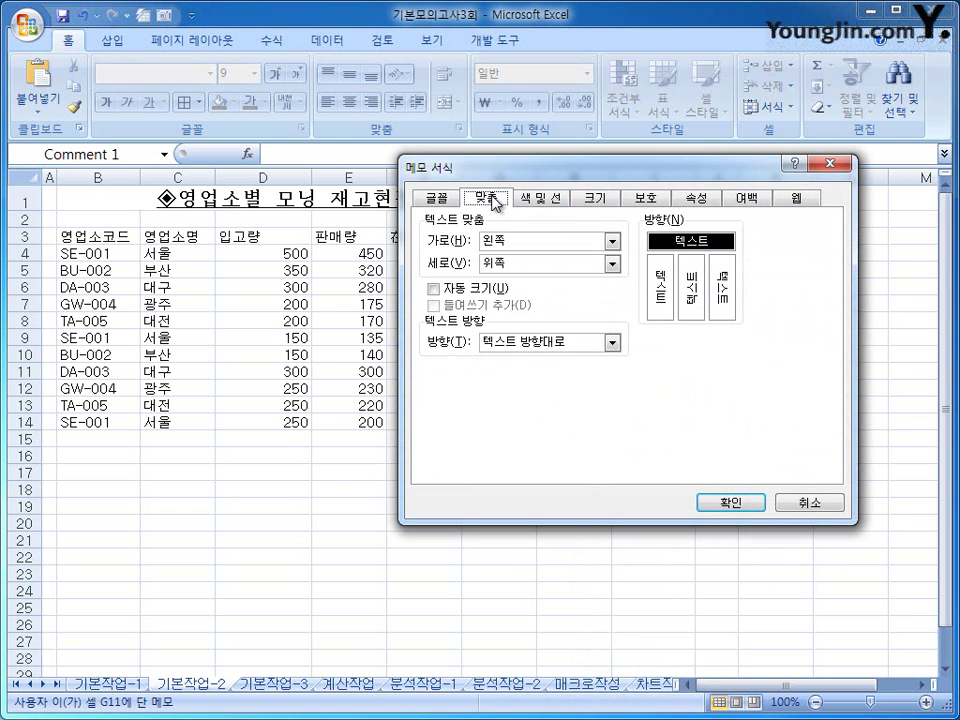
click(498, 289)
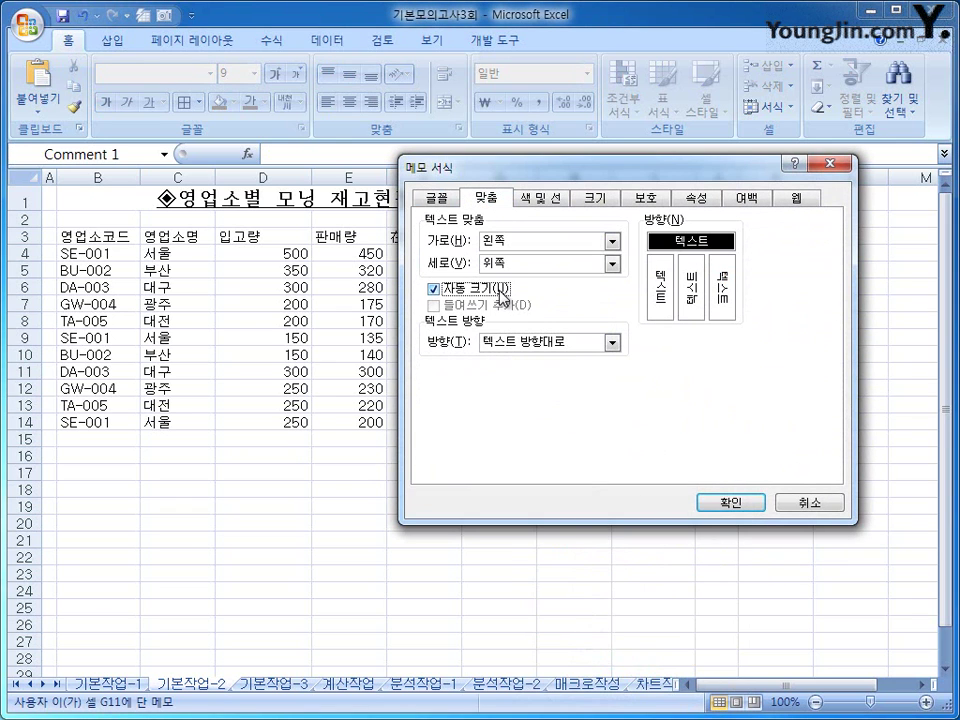
click(744, 509)
click(795, 513)
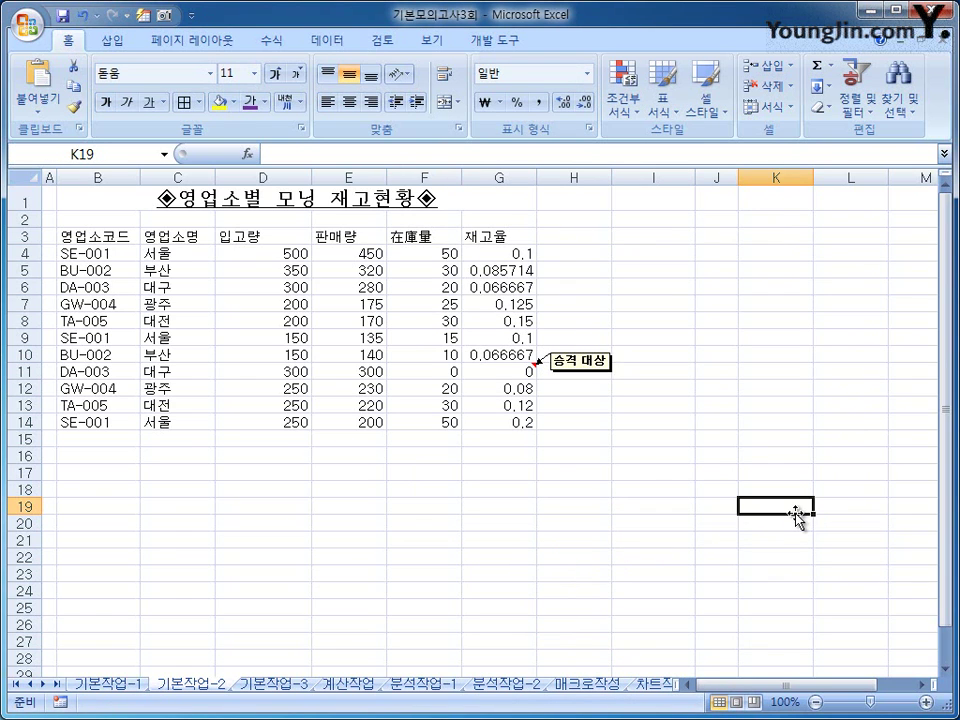
- Apply all borders (모든 테두리) and a thick box border (굵은 상자 테두리) to the table range B3:G14
drag(124, 236, 490, 424)
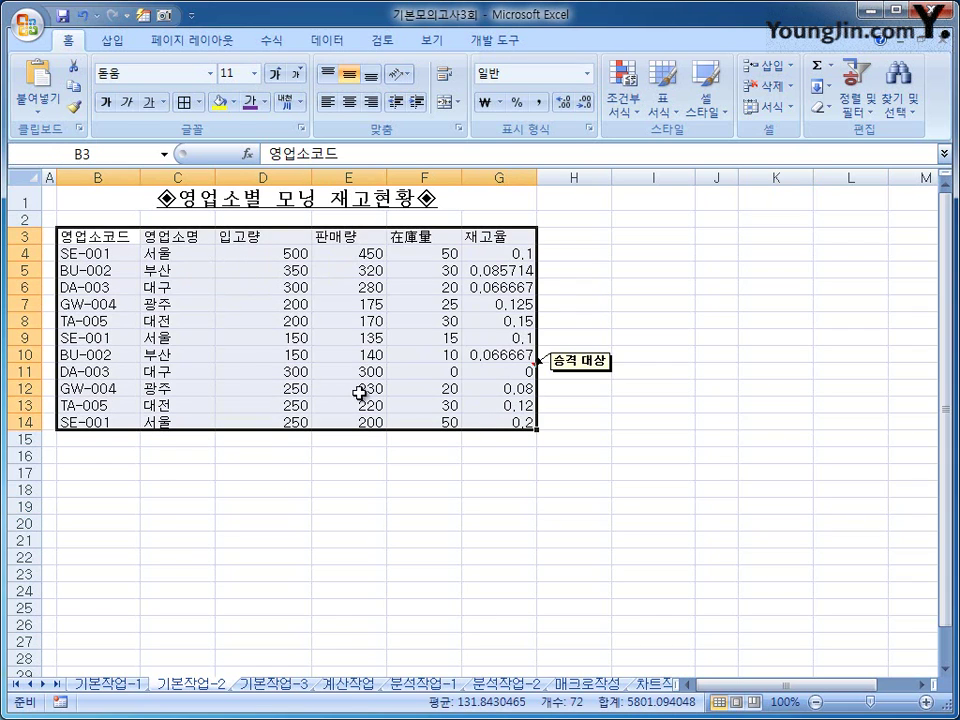
click(200, 103)
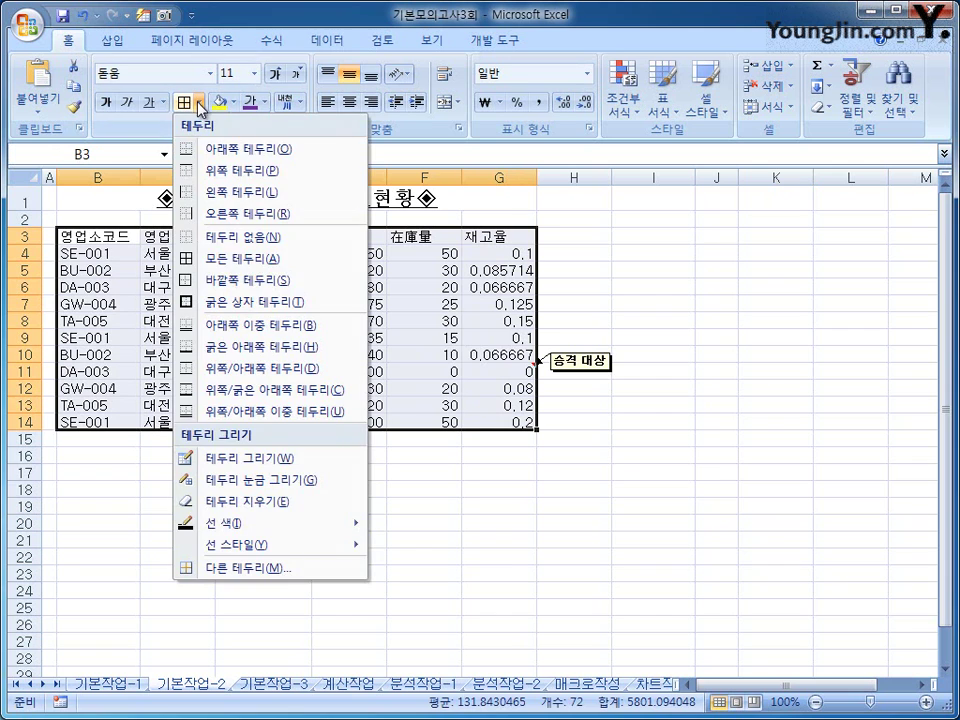
click(251, 262)
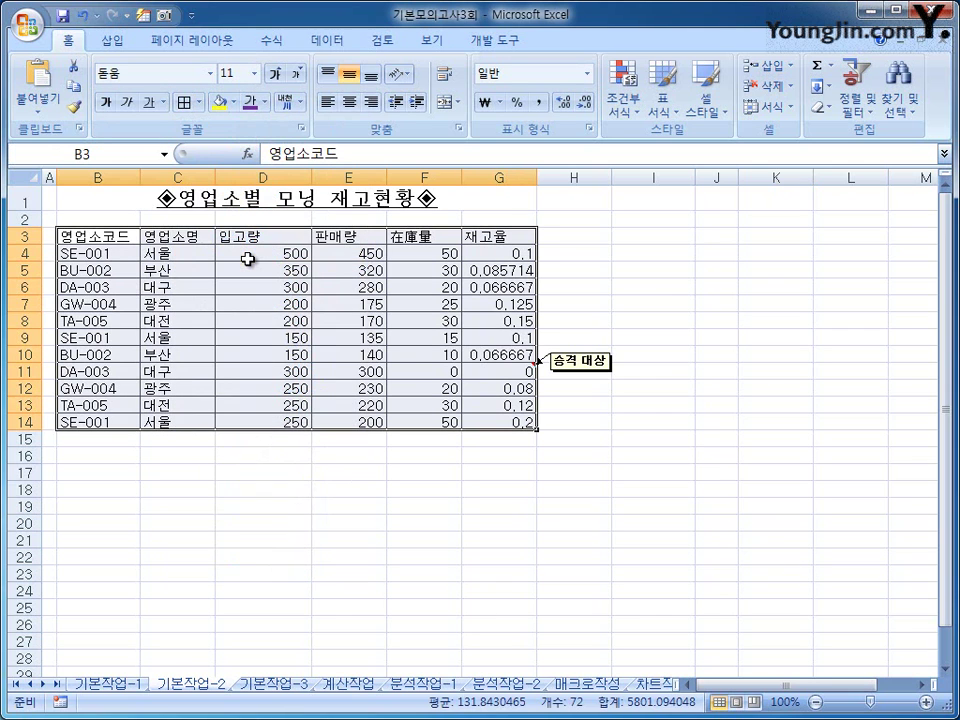
click(200, 103)
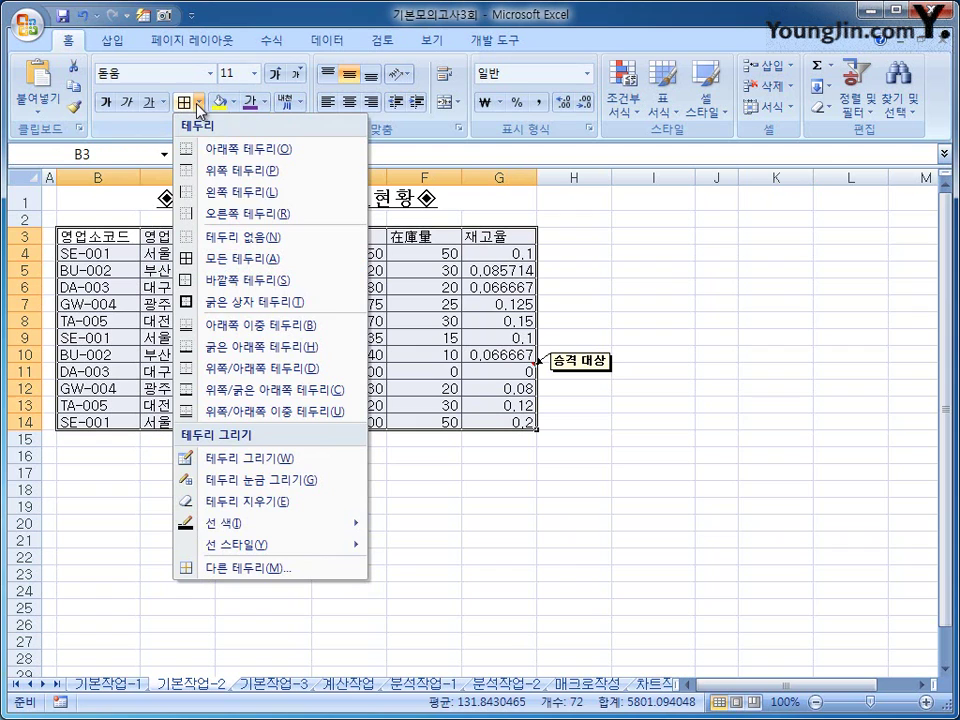
click(243, 305)
click(618, 502)
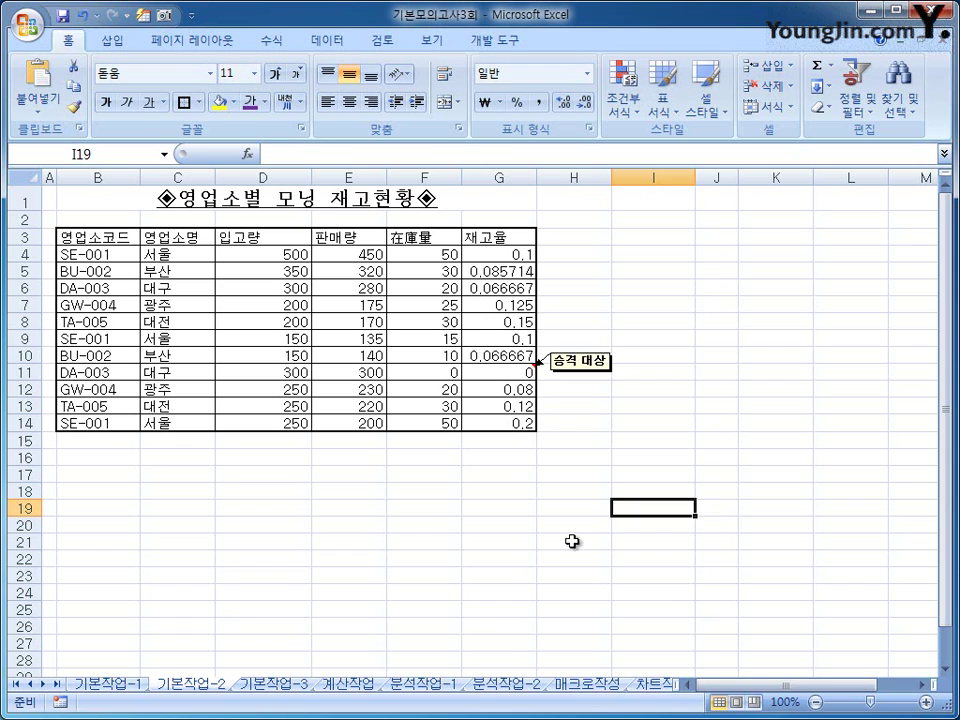
- On the 기본작업-3 sheet, start importing the text file 고객분류 with cell A3 selected
click(300, 684)
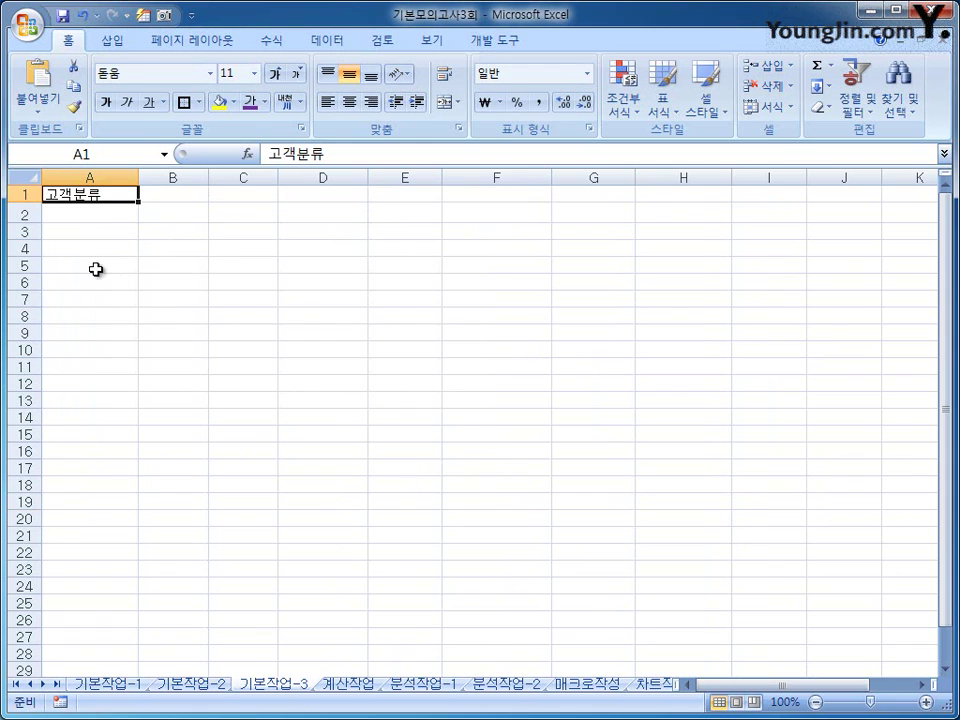
click(79, 235)
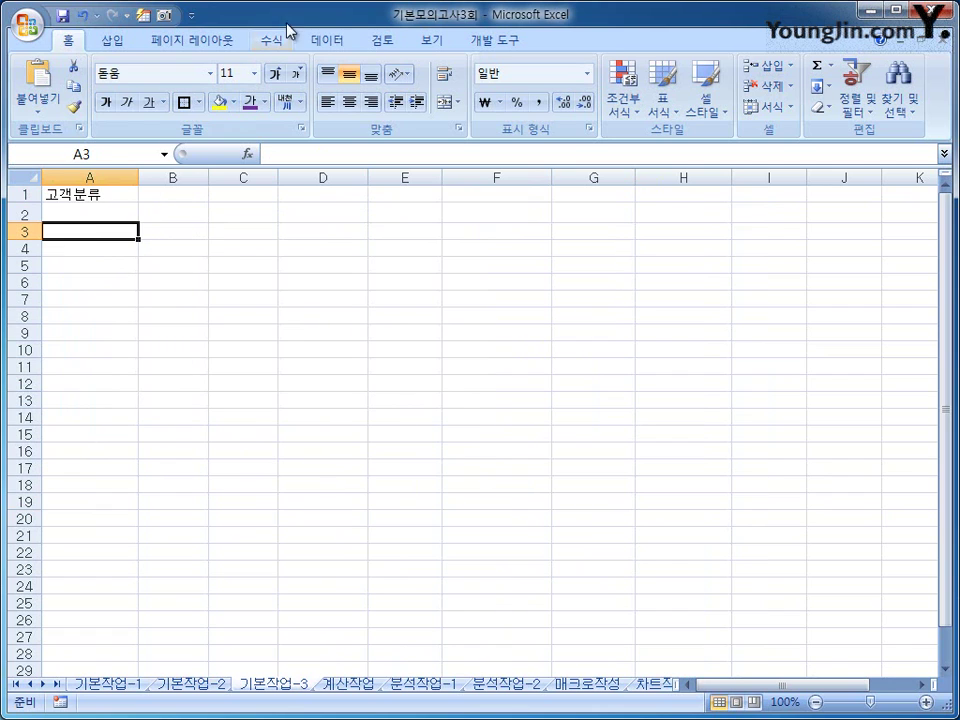
click(336, 45)
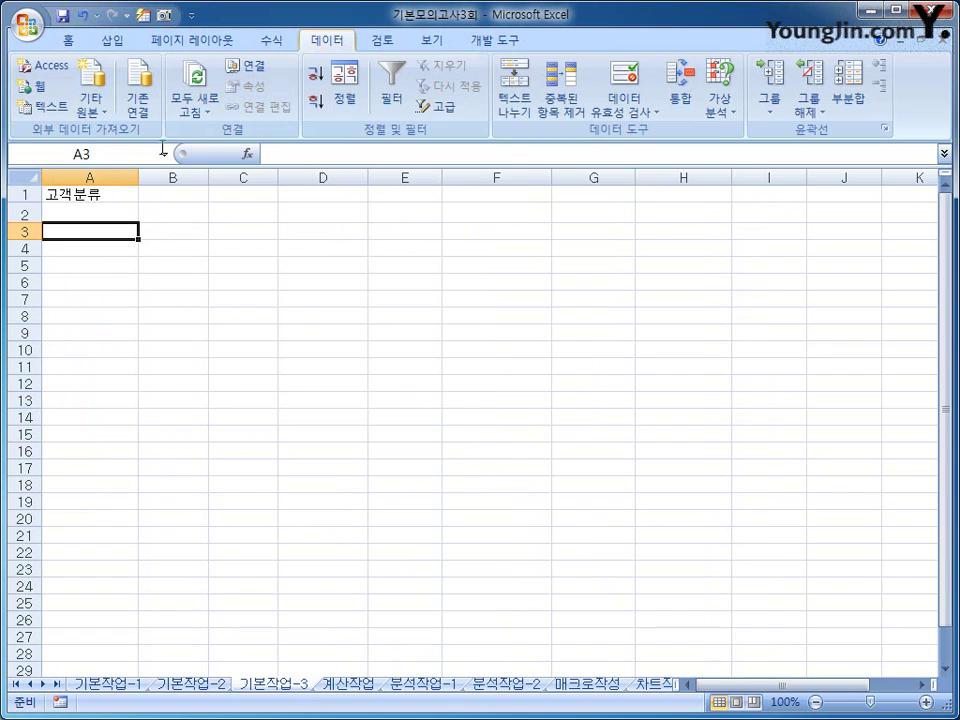
click(55, 108)
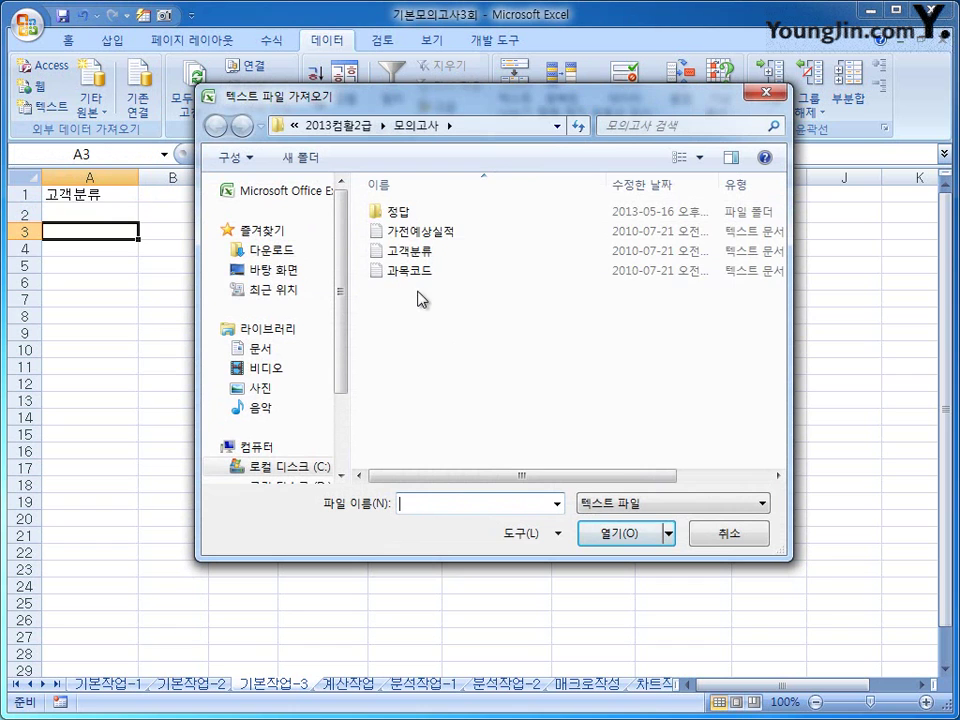
click(406, 251)
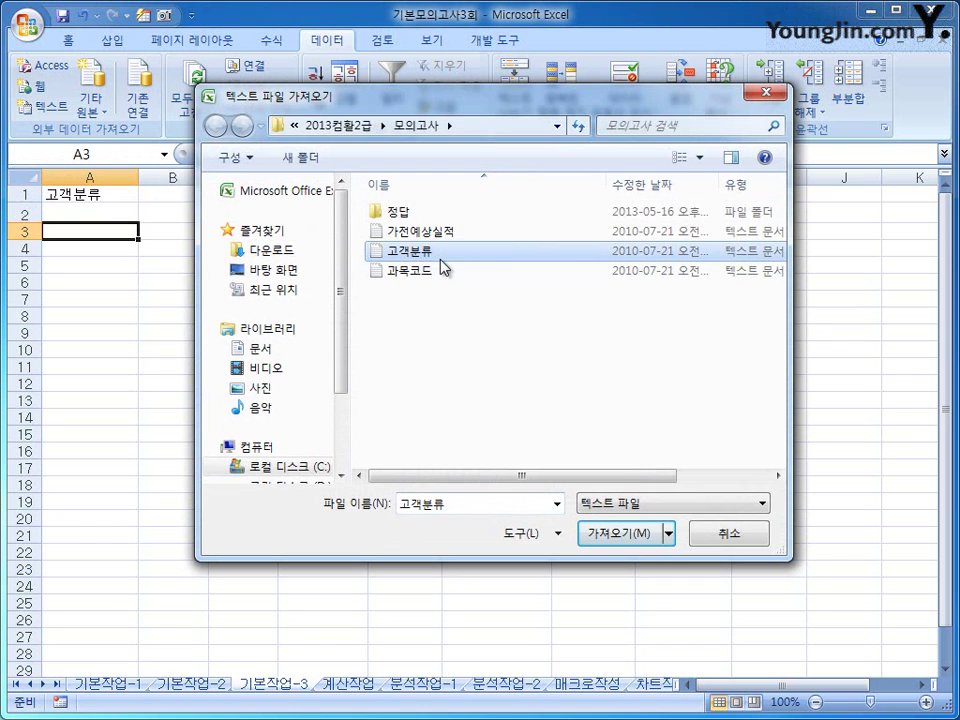
click(620, 543)
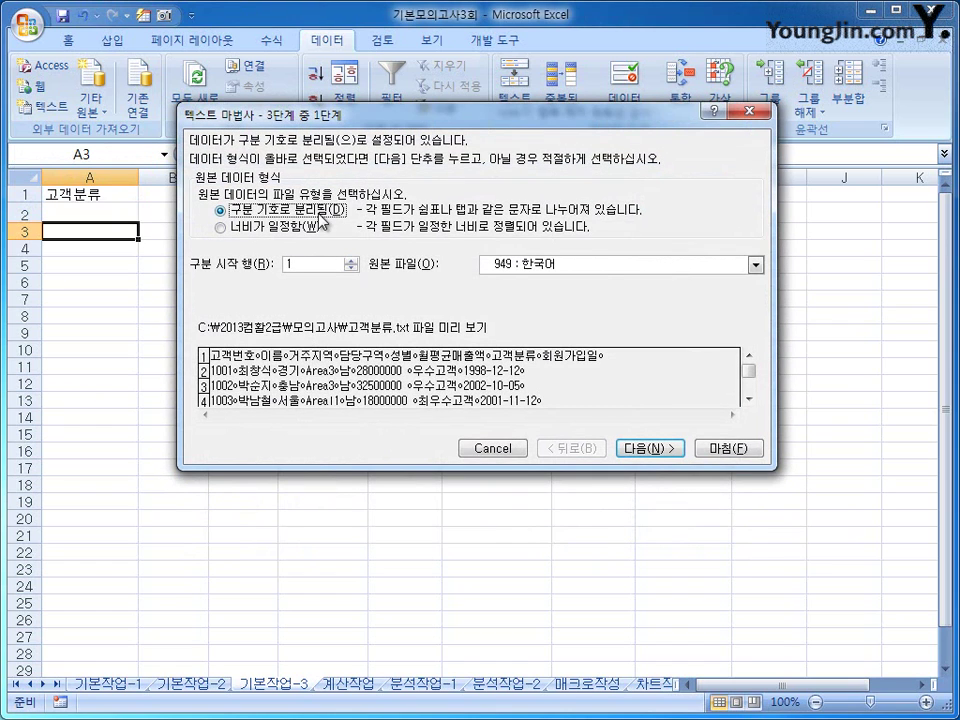
- Import the data as tab-delimited text, skipping the 담당구역 column, into the existing worksheet at A3
click(651, 449)
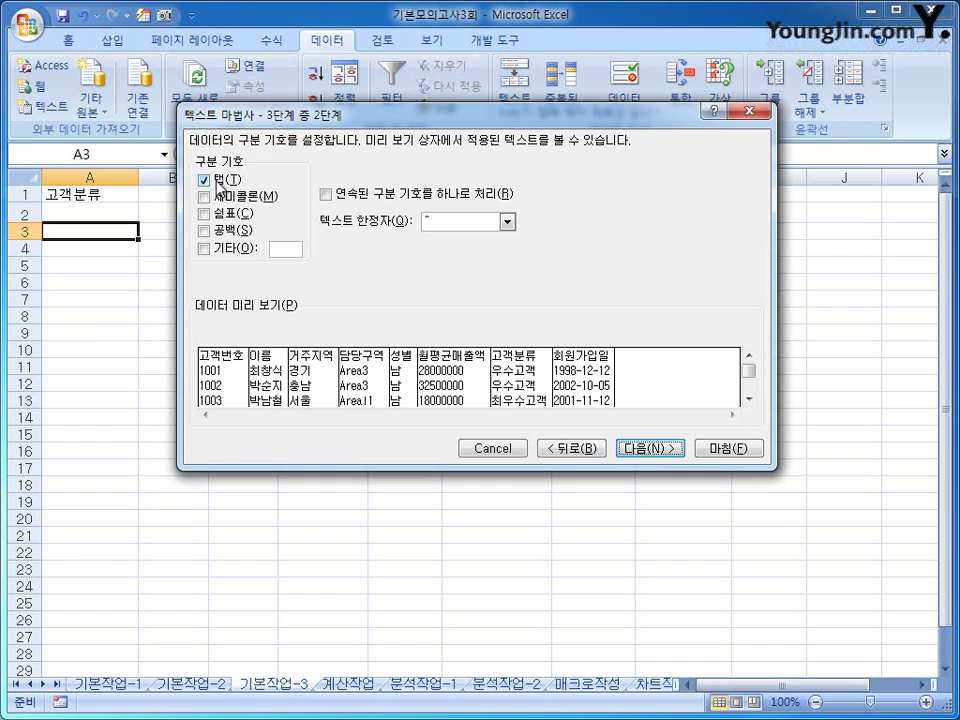
click(650, 449)
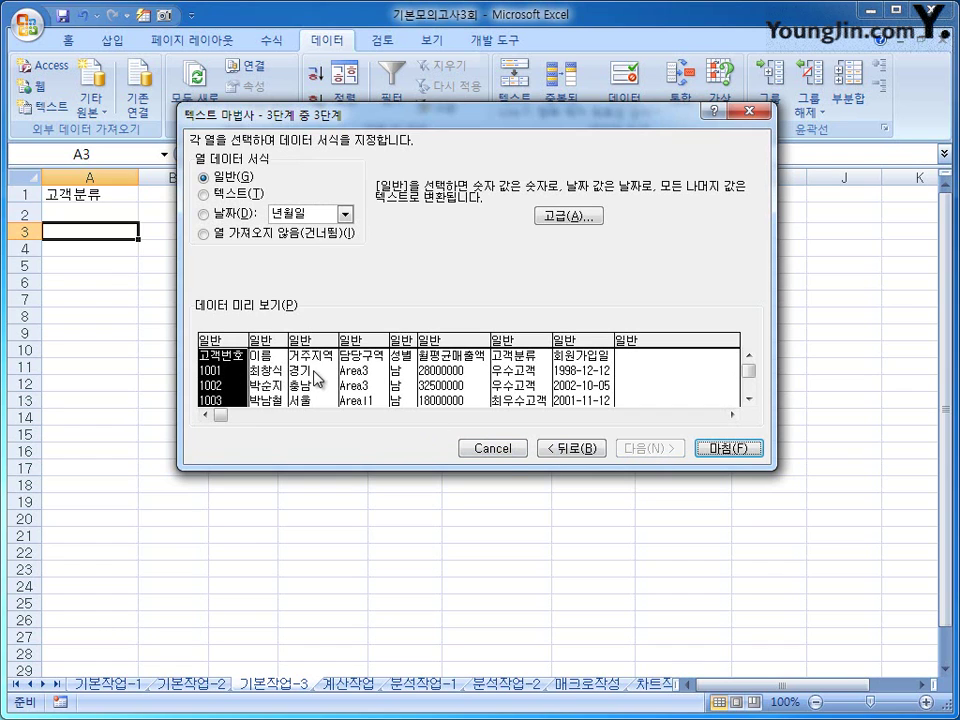
click(370, 341)
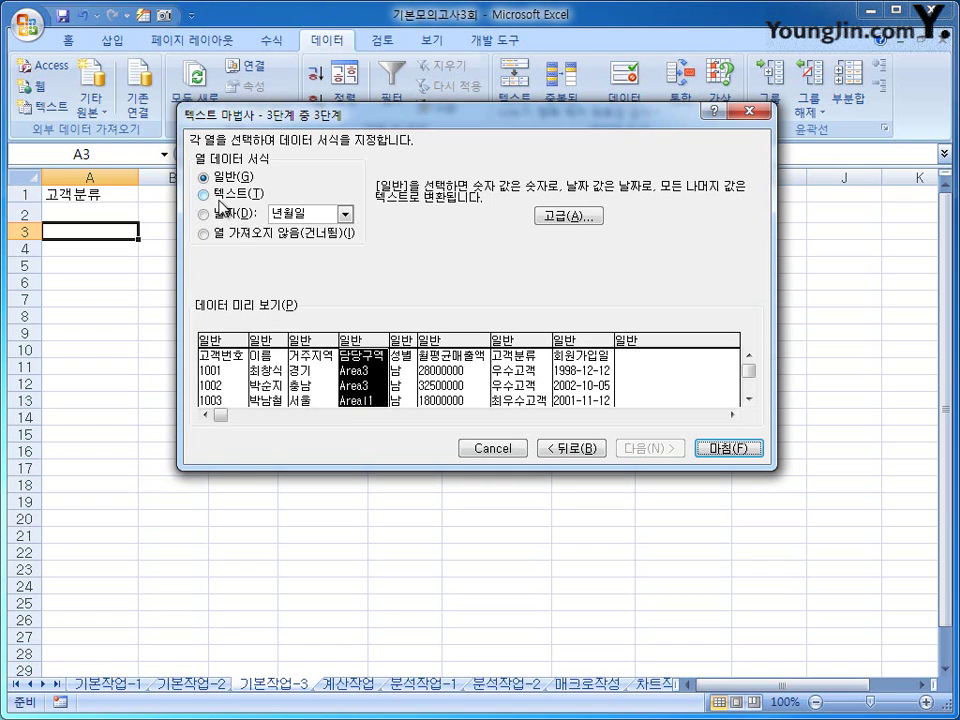
click(225, 233)
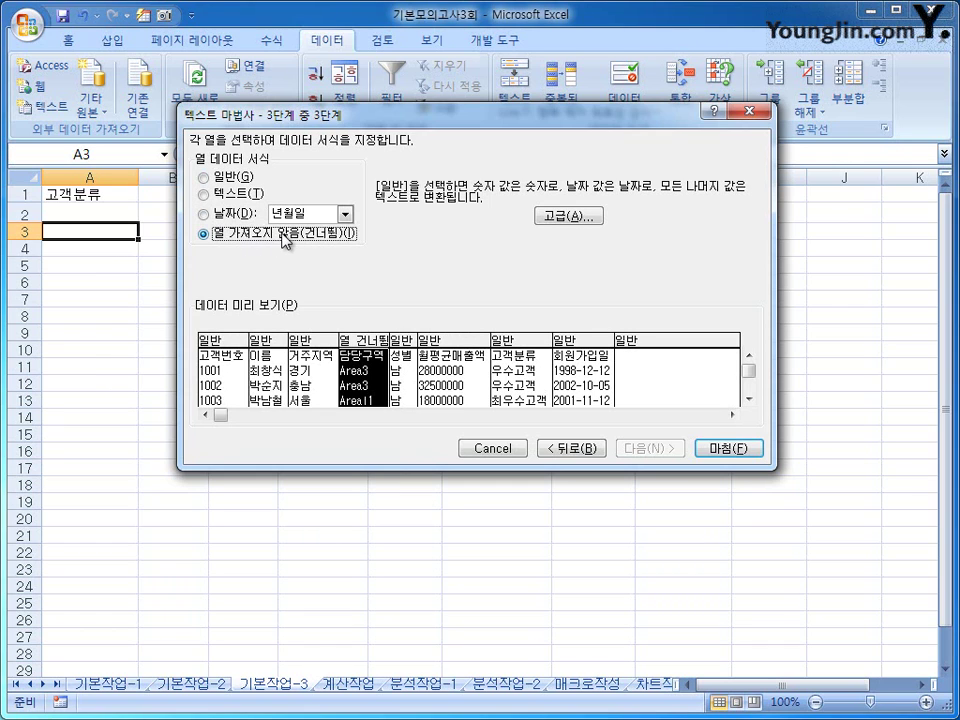
click(731, 450)
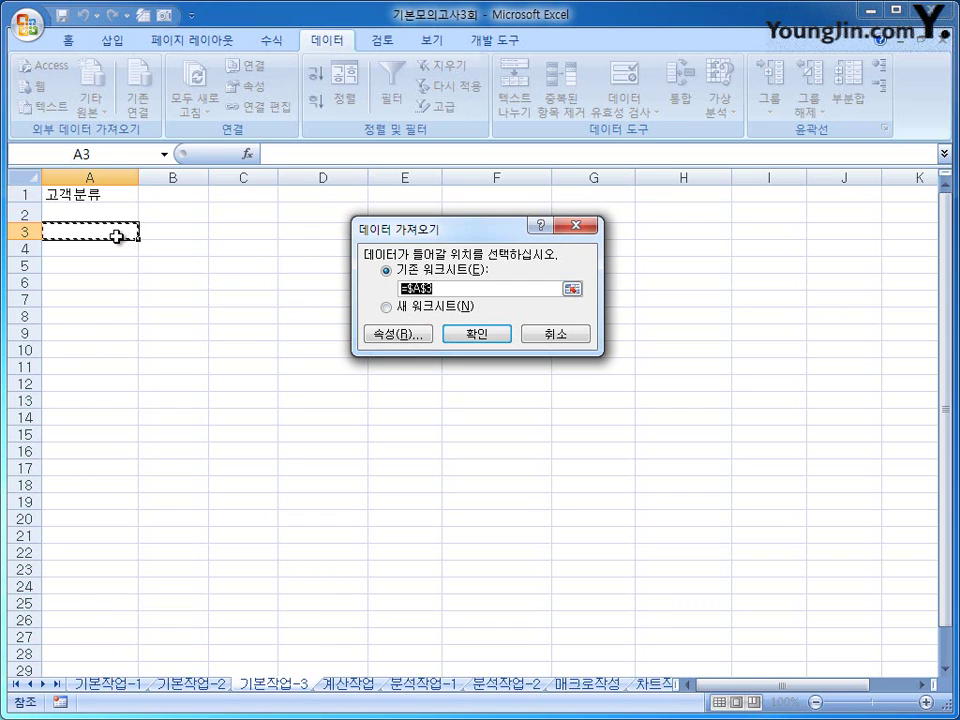
click(495, 334)
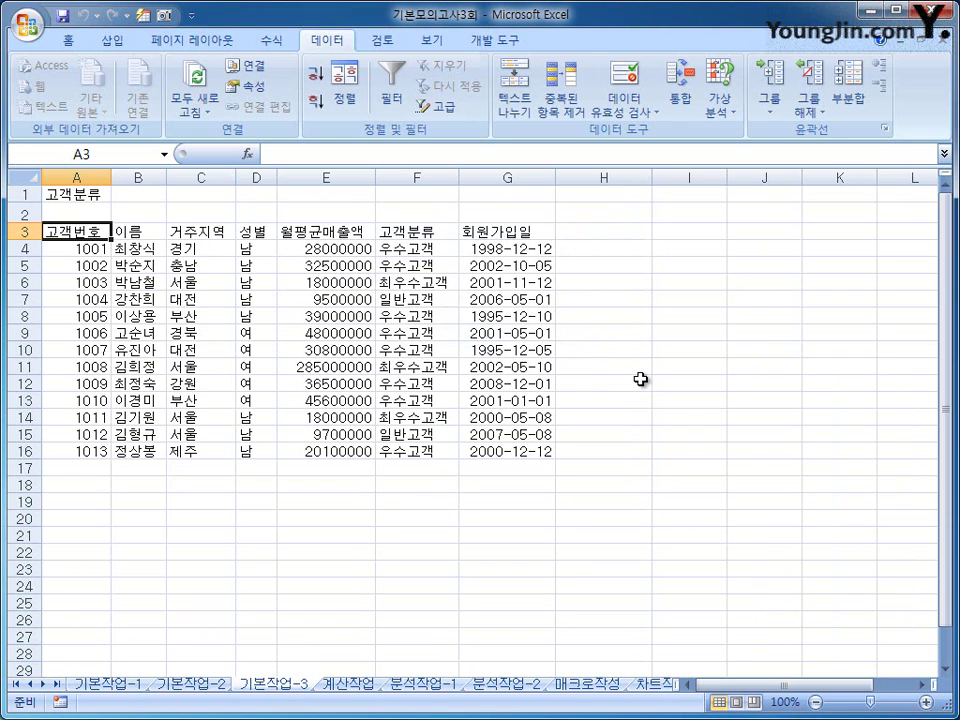
- On the 계산작업 sheet, insert the statistical function RANK in cell C3 under 수상명
click(367, 688)
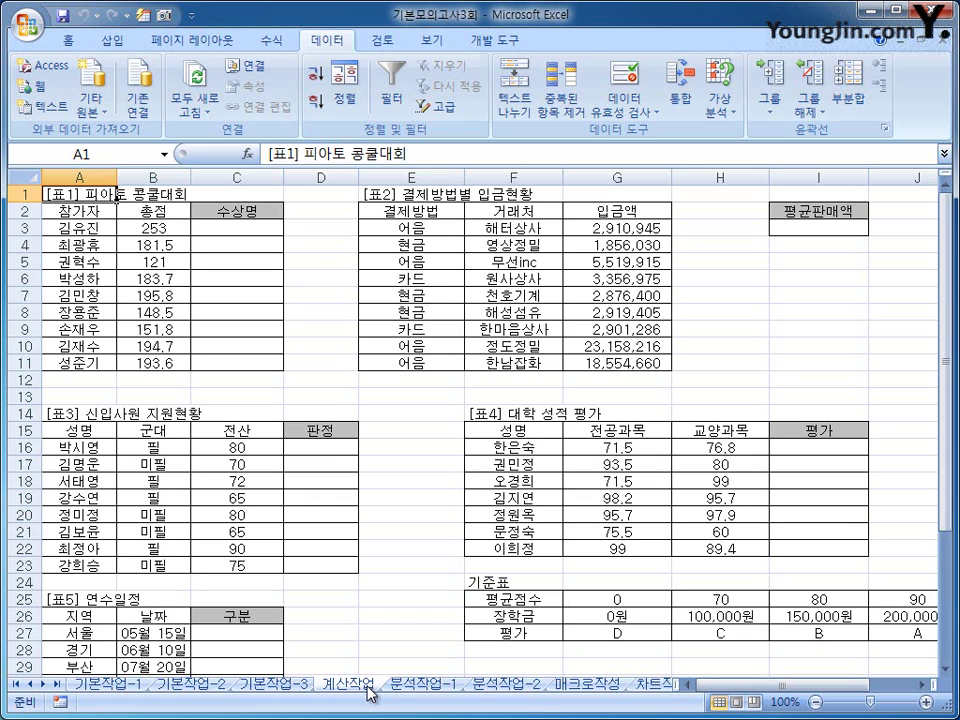
click(240, 227)
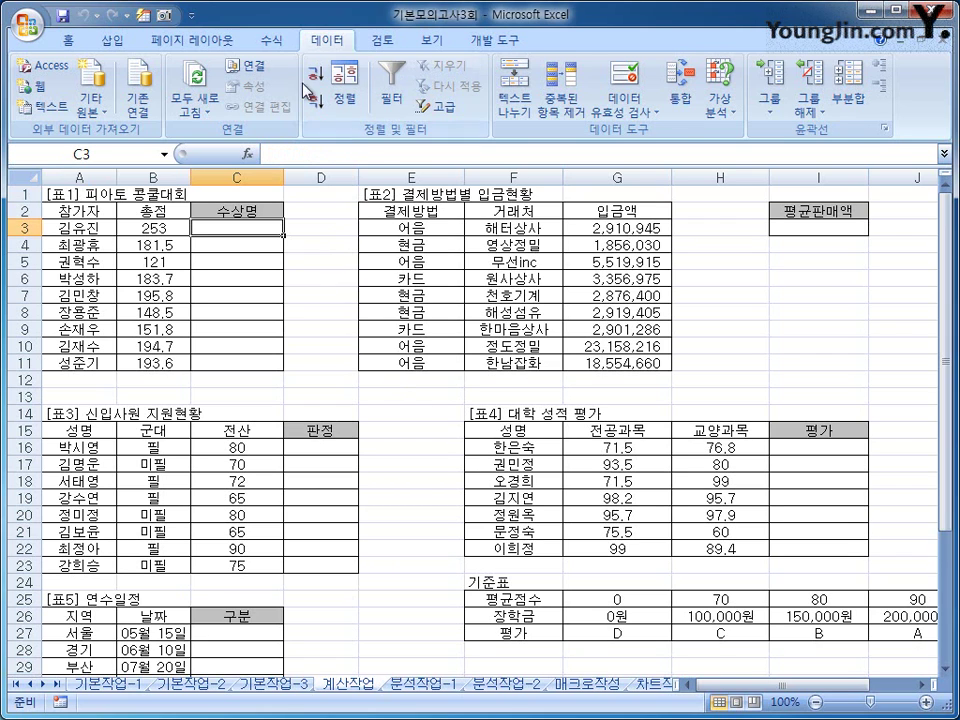
click(271, 40)
click(322, 106)
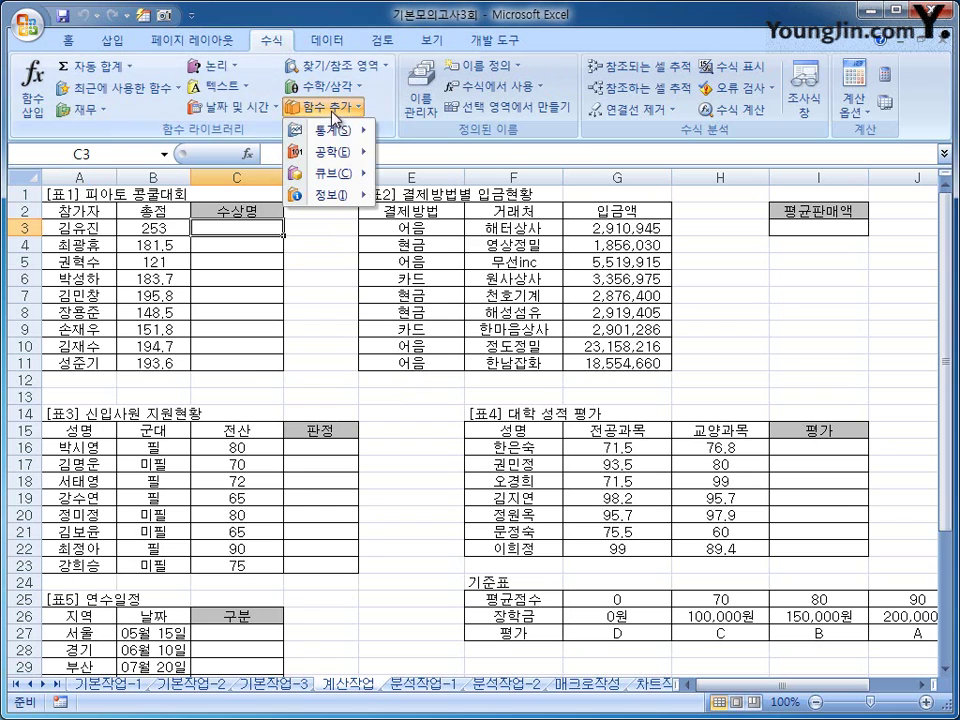
mouse_move(330, 130)
drag(505, 166, 519, 400)
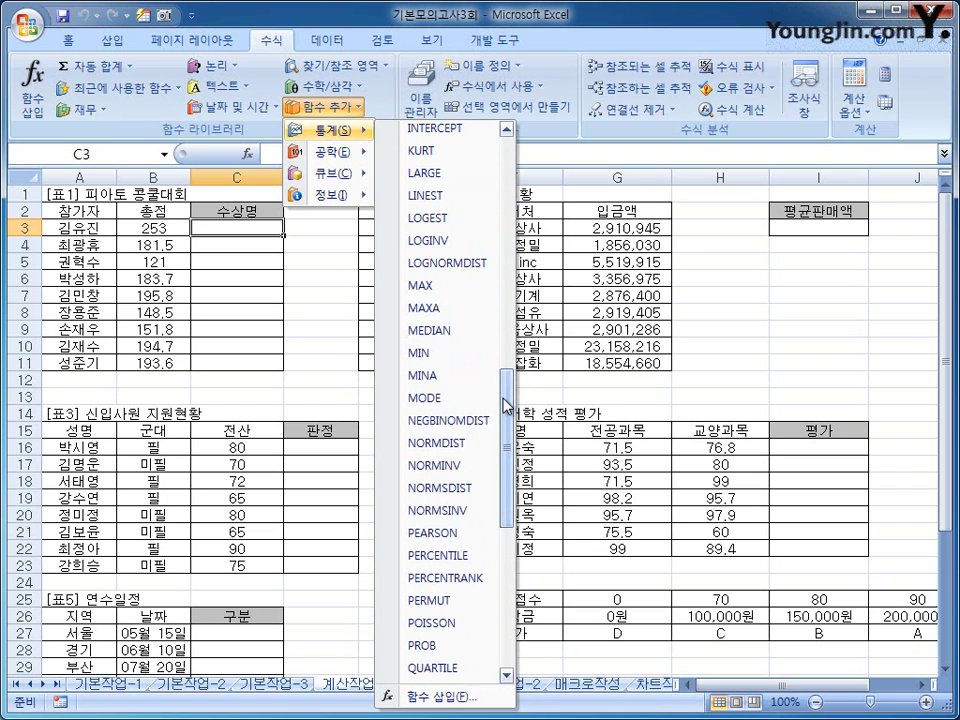
drag(507, 405, 507, 428)
click(440, 588)
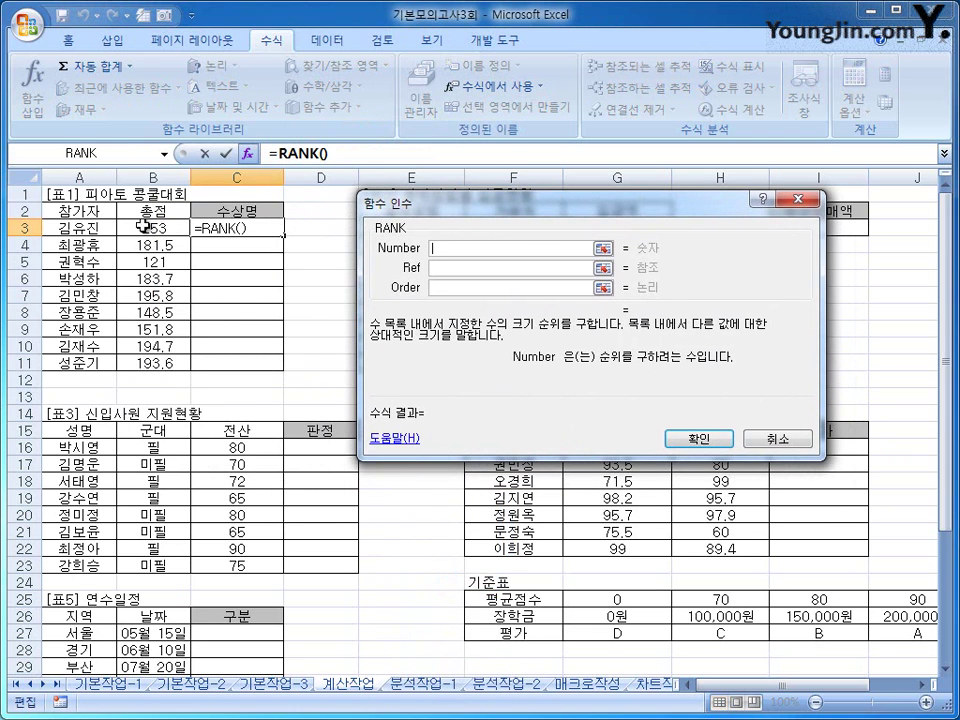
- Rank B3 within the absolute range $B$3:$B$11 with the order left blank, and fill the formula down to C11
click(143, 226)
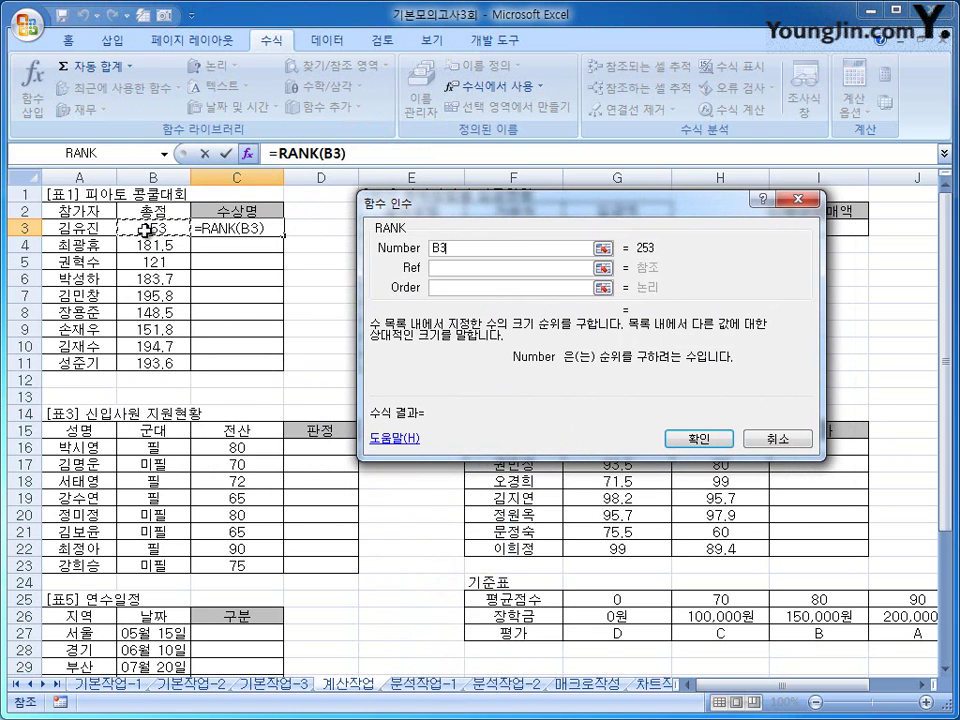
click(452, 268)
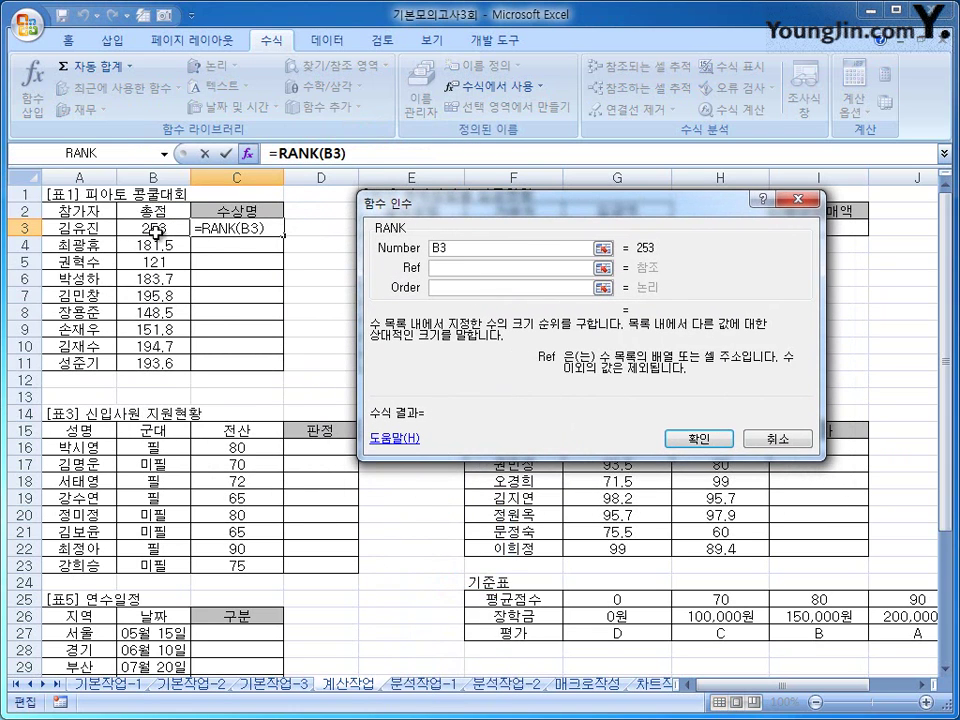
drag(150, 228, 162, 364)
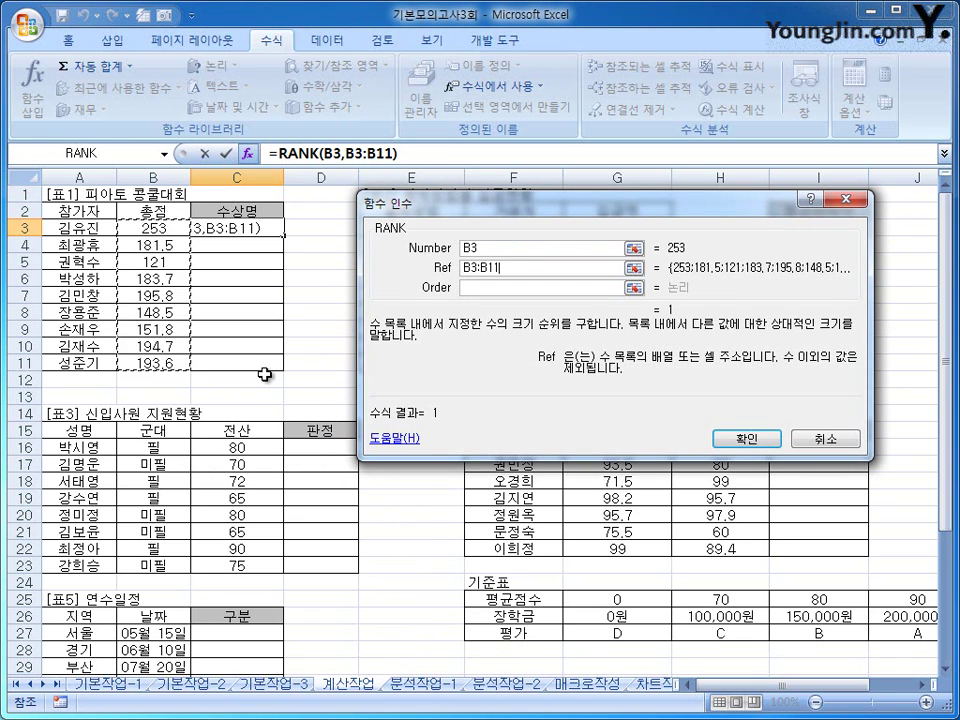
key(F4)
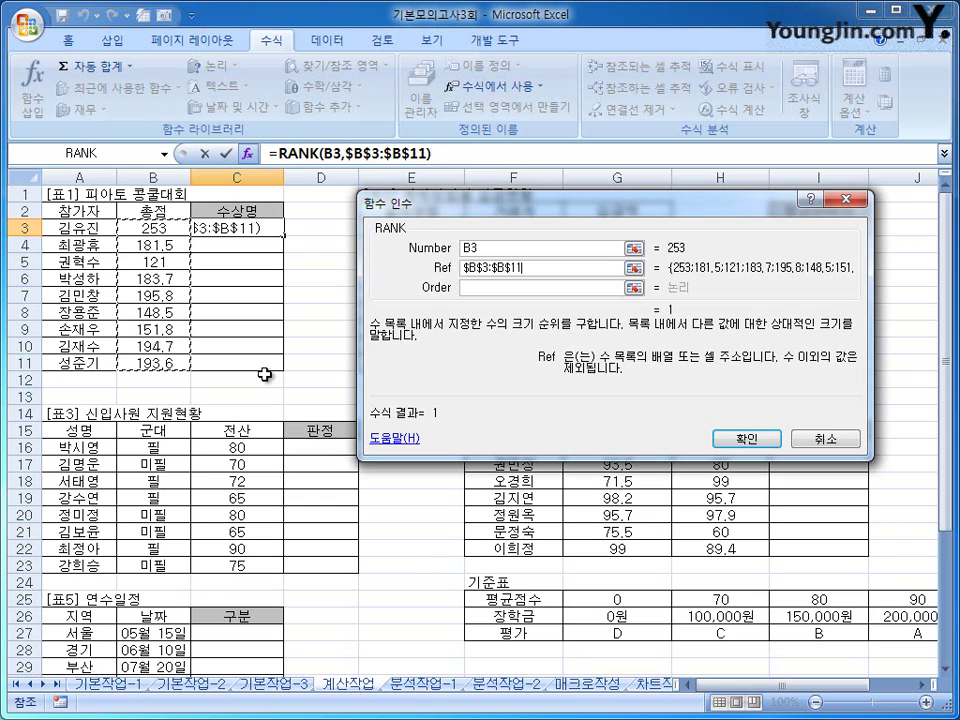
click(493, 287)
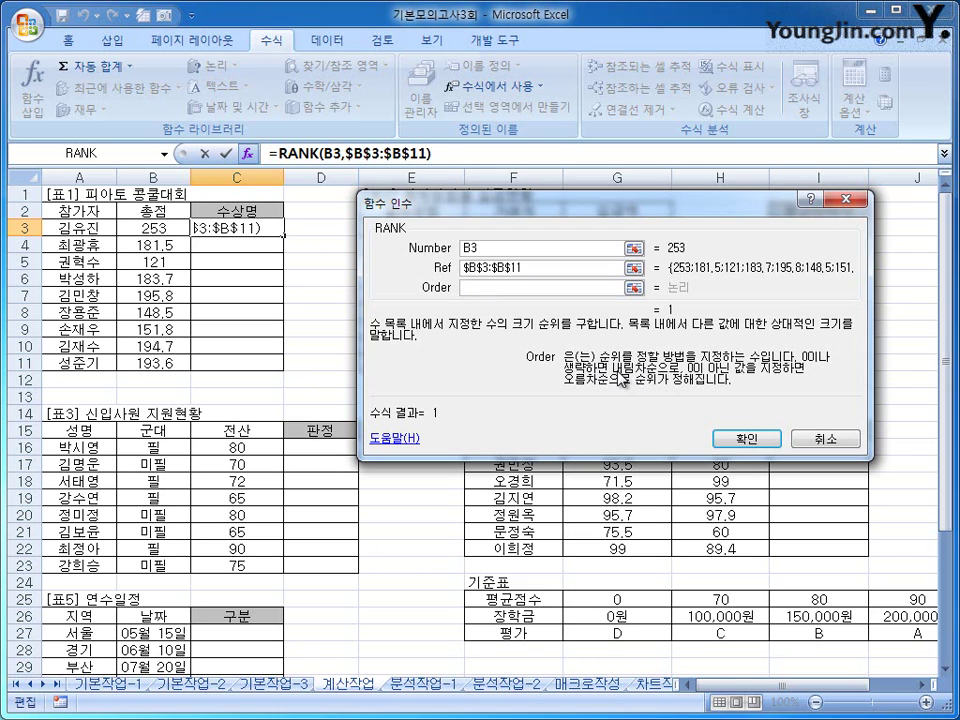
click(746, 439)
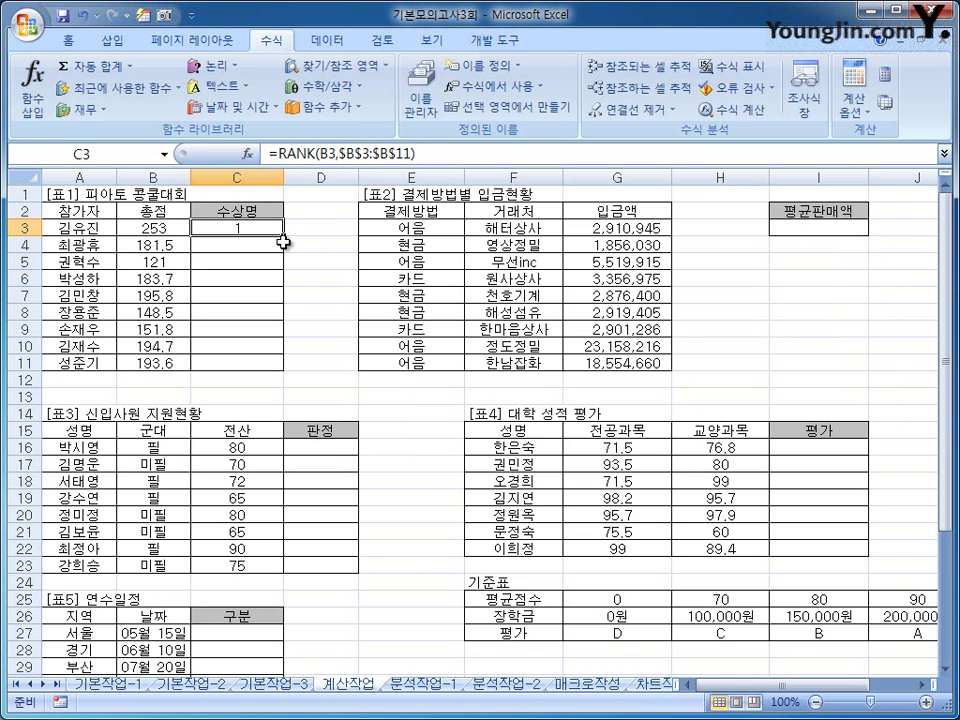
drag(283, 242, 285, 372)
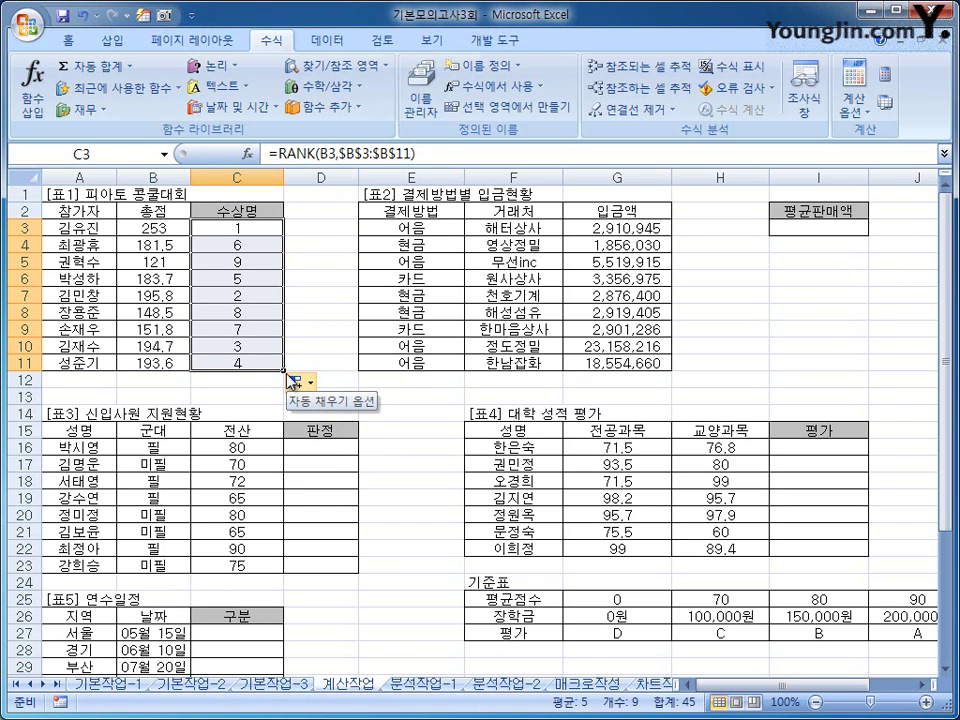
click(245, 226)
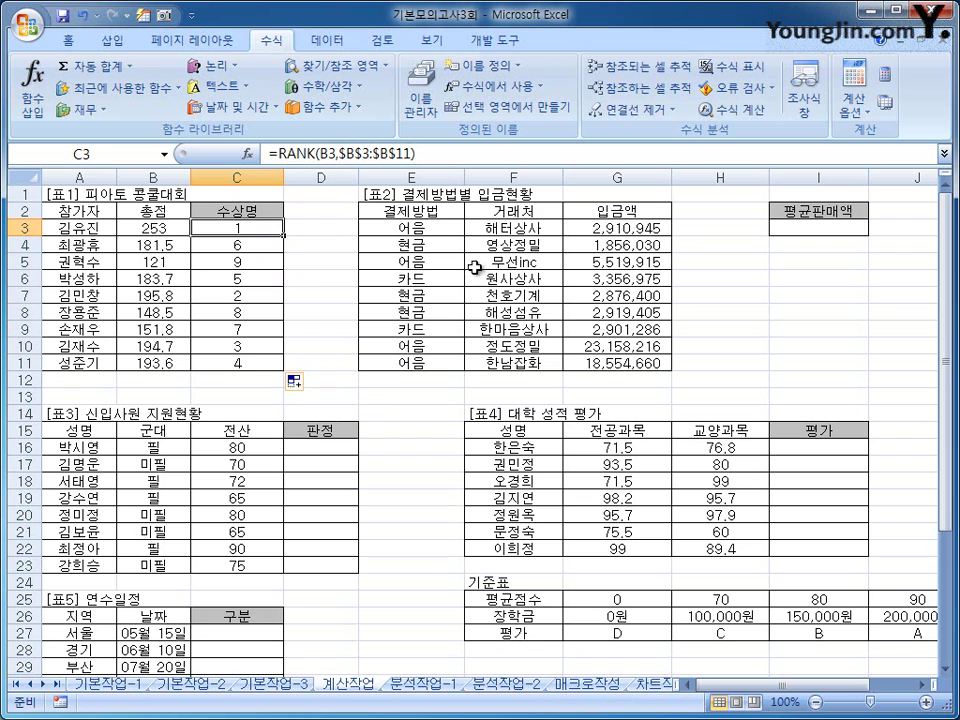
- Cut the RANK expression out of C3's formula, keeping the equals sign, and insert the logical function IF in its place
drag(281, 152, 457, 157)
right_click(457, 157)
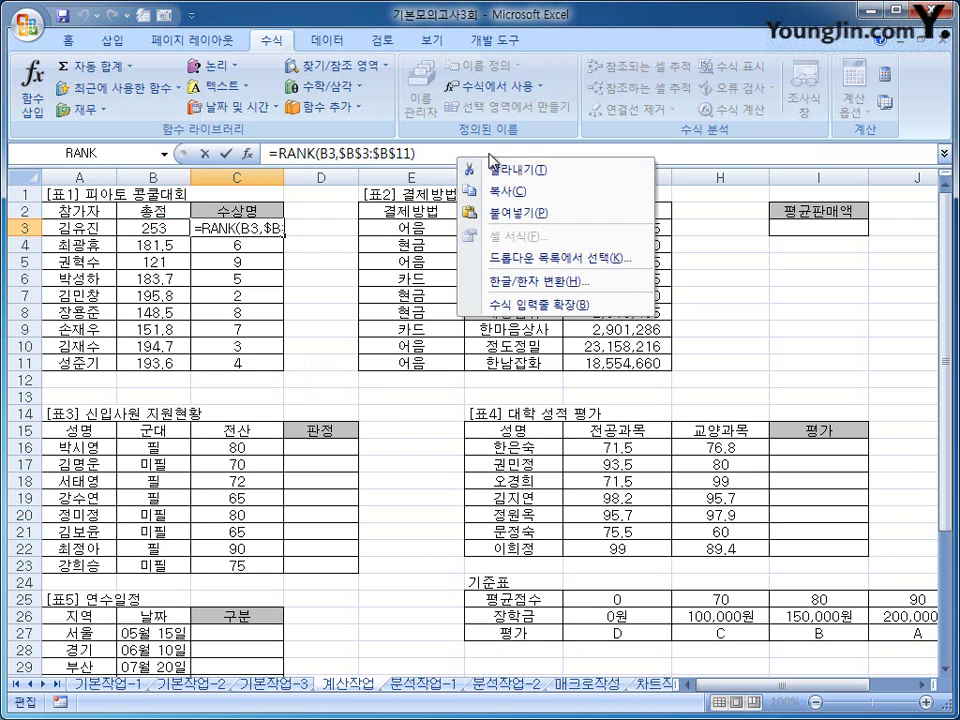
click(562, 175)
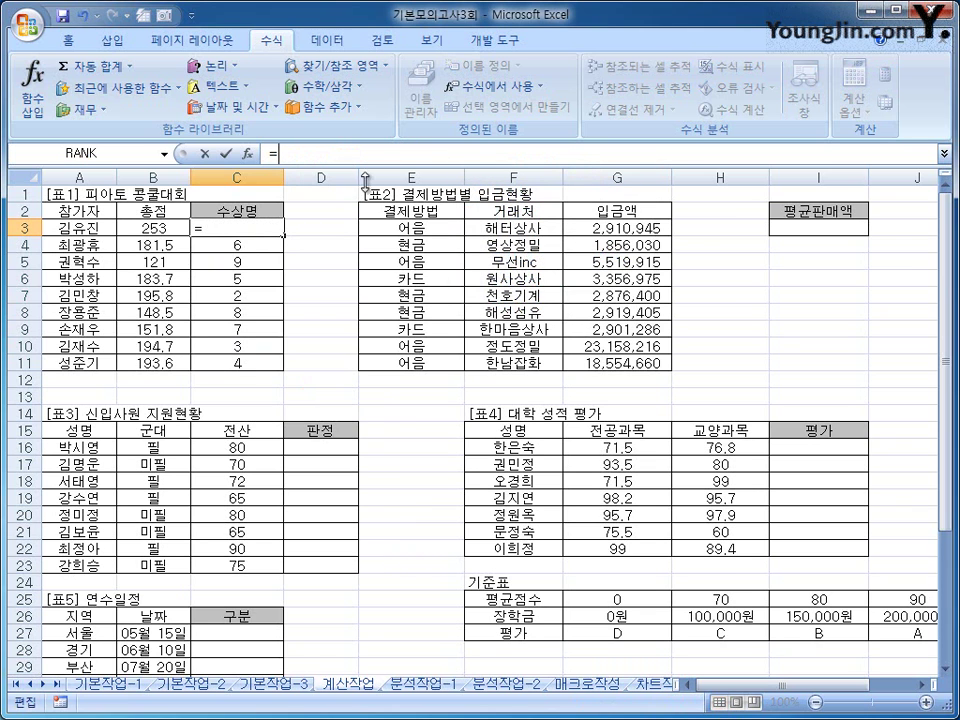
click(215, 65)
click(286, 136)
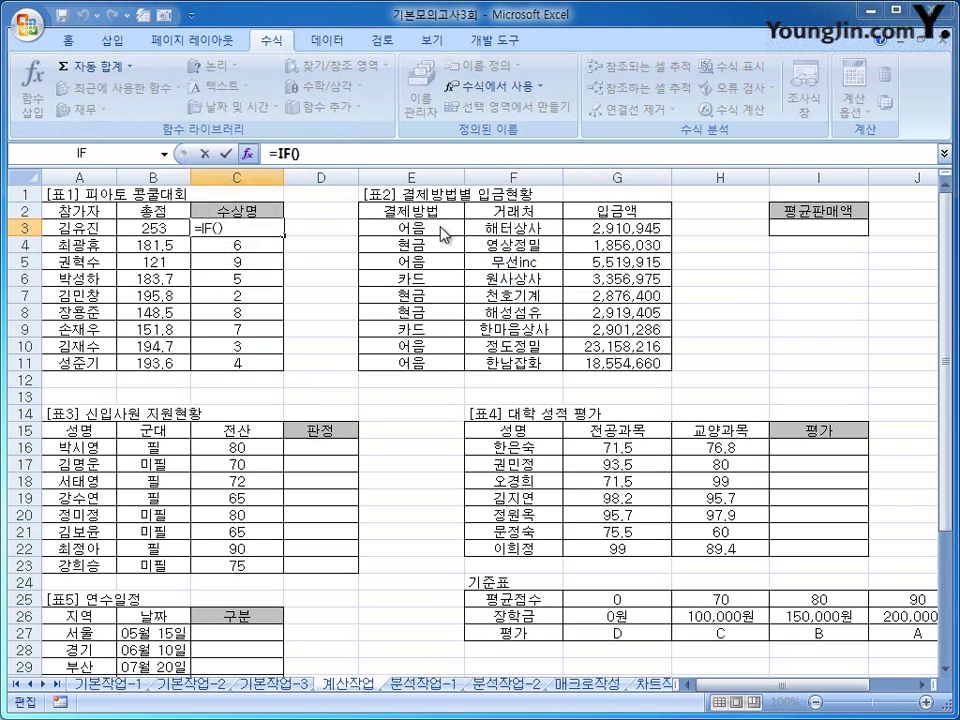
drag(354, 164, 705, 172)
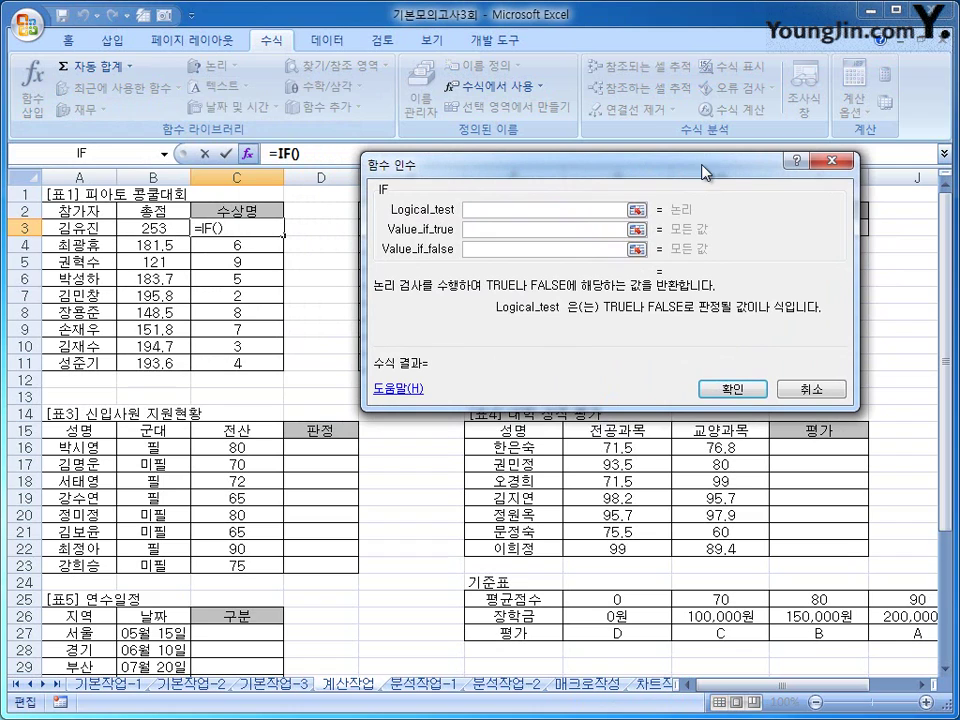
- Set the IF test to the cut RANK(B3,$B$3:$B$11) expression followed by =1, with "대상" as the true value
right_click(545, 209)
click(605, 268)
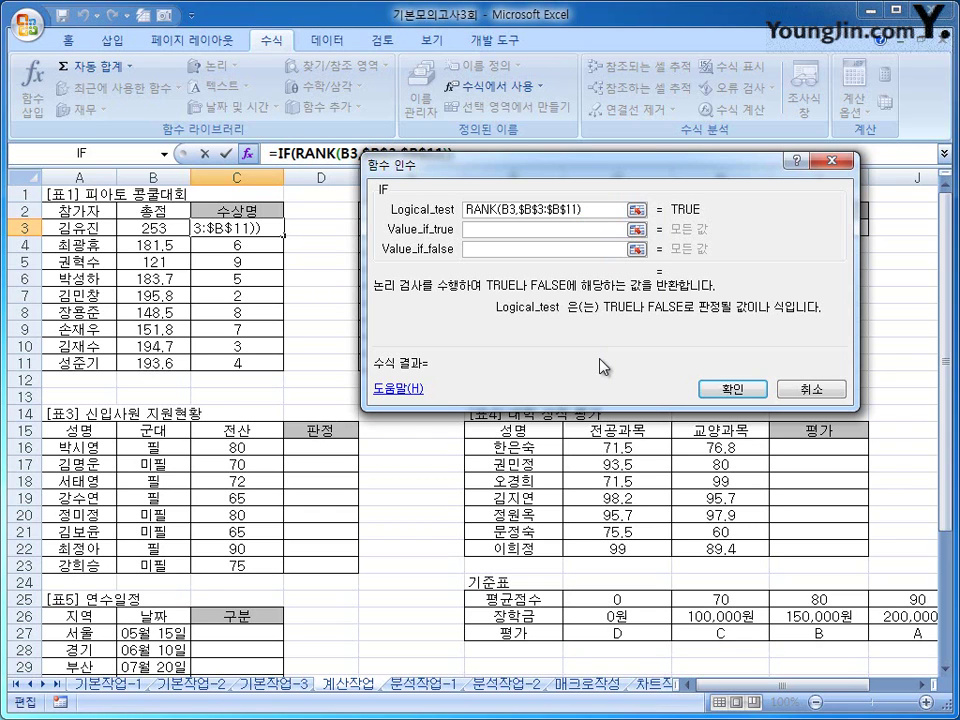
text(=1)
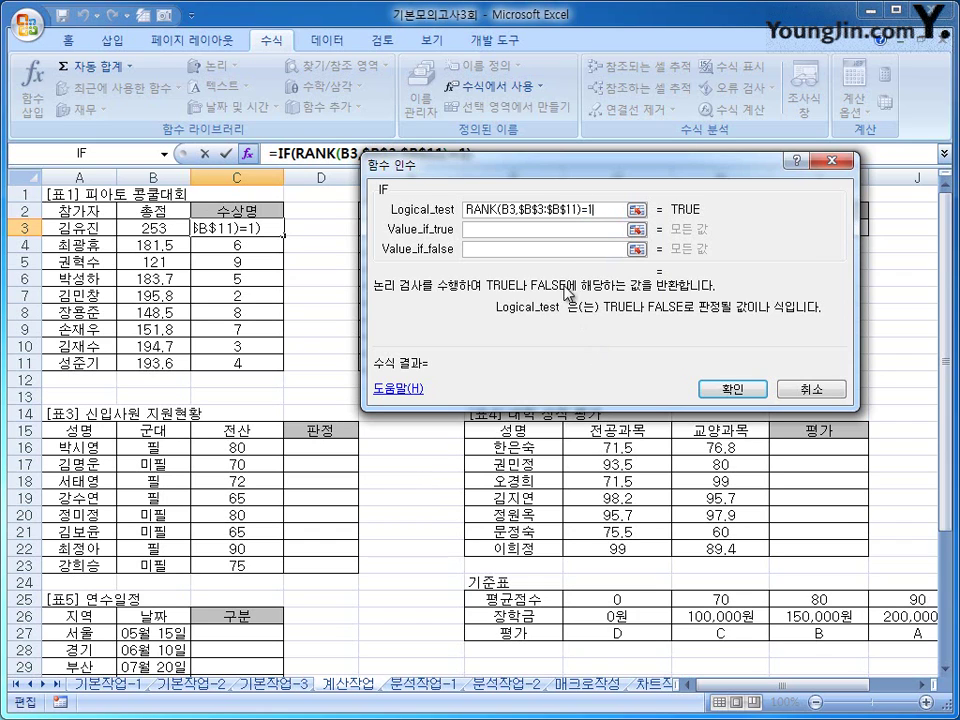
click(592, 231)
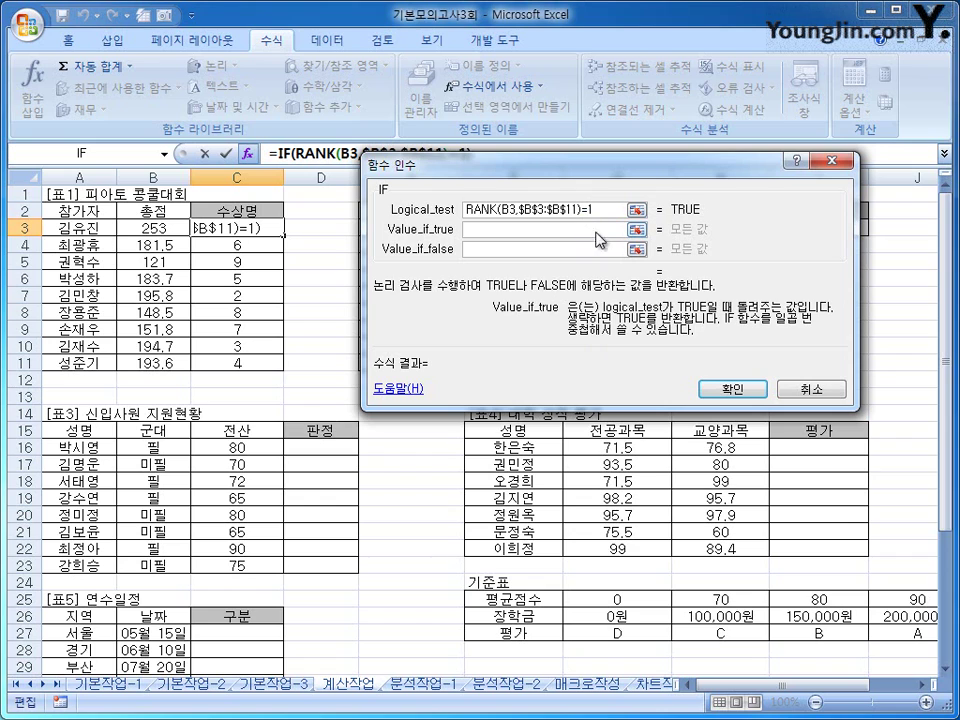
text(대사)
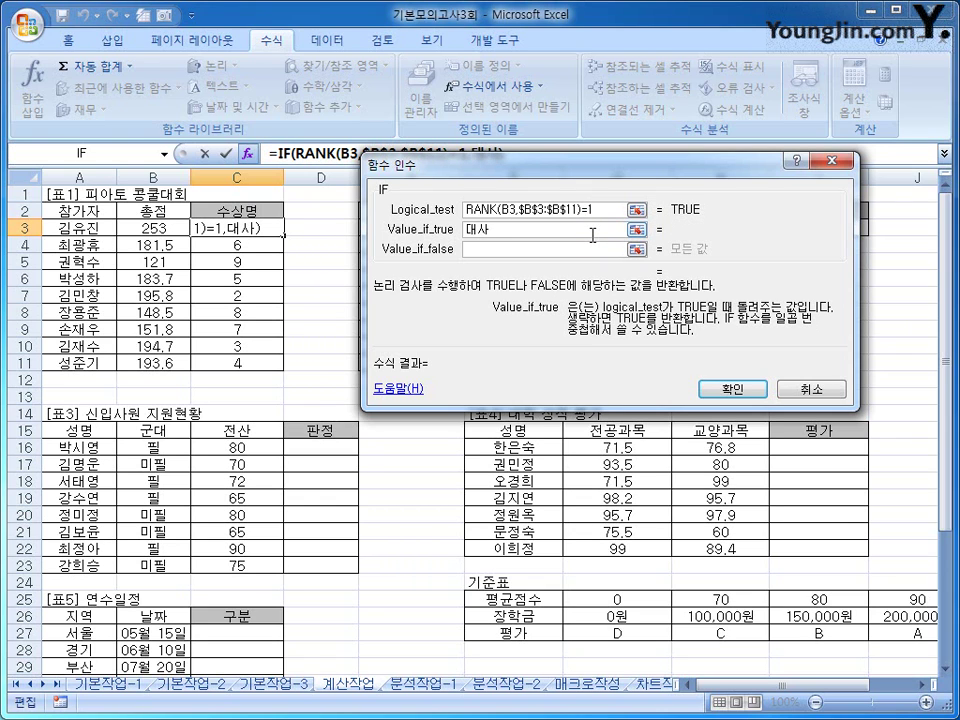
text(ㅇ)
- Nest a second IF as the false value, testing RANK(B3,$B$3:$B$11)<=3 and returning "금상" when true
click(585, 253)
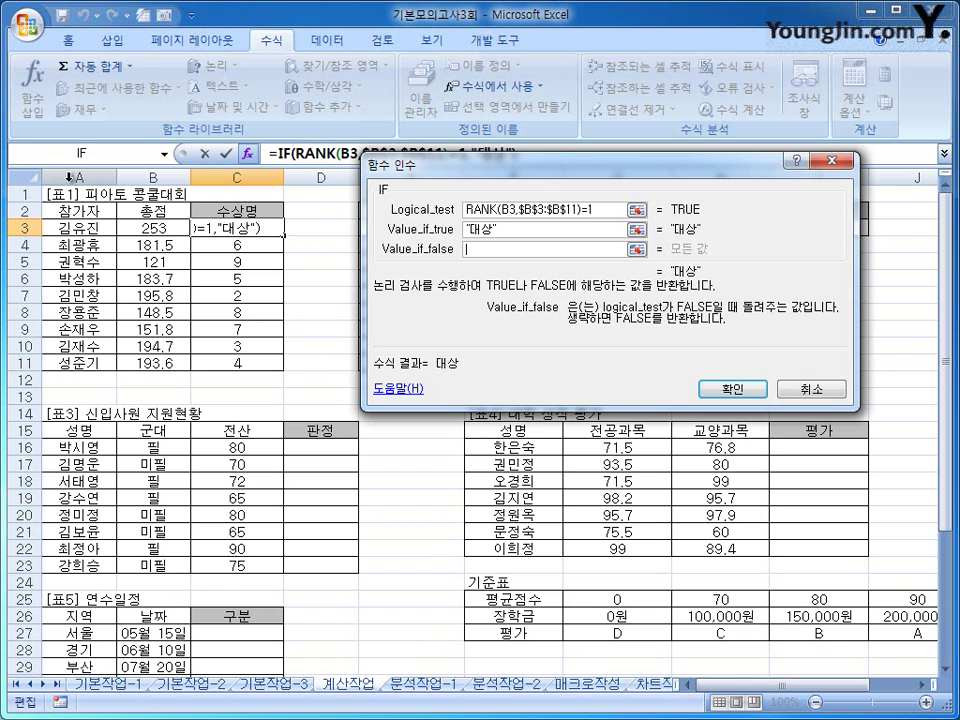
click(132, 157)
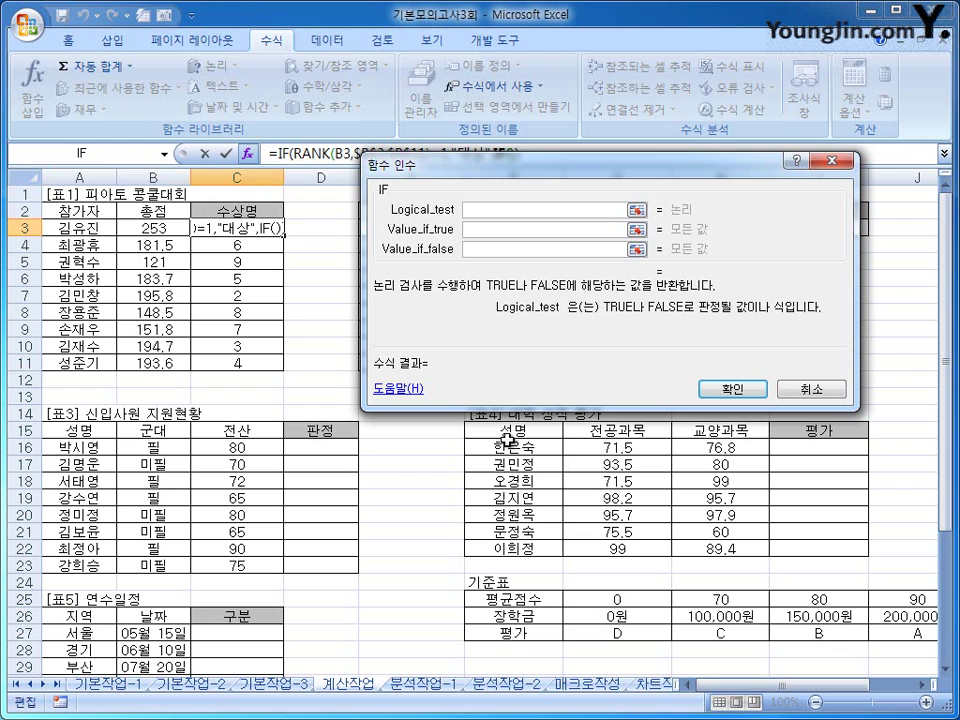
drag(500, 172, 490, 253)
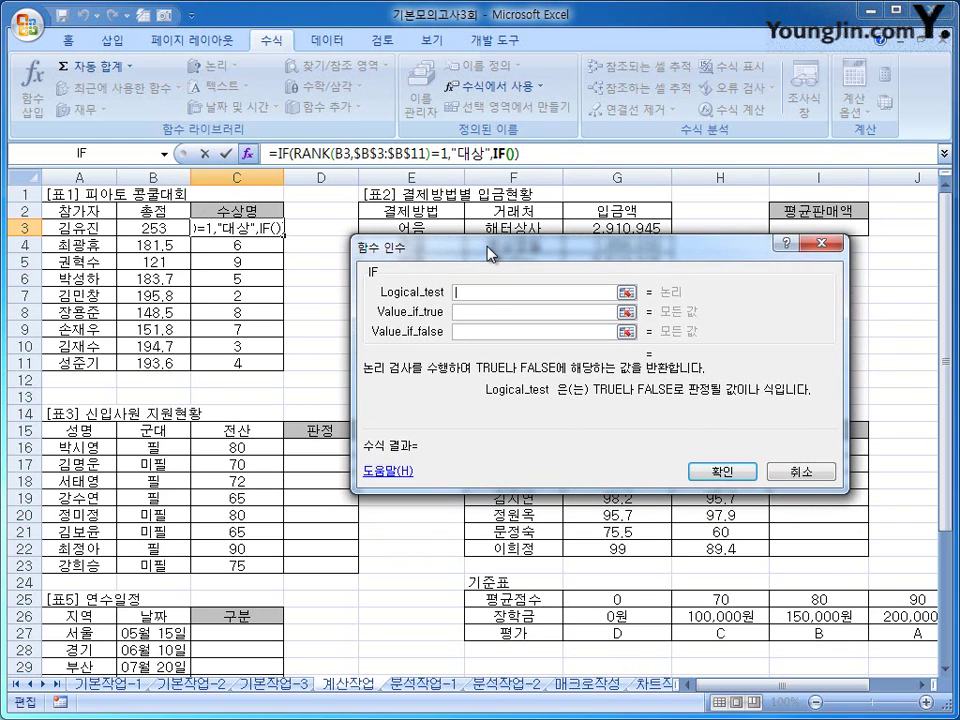
right_click(467, 291)
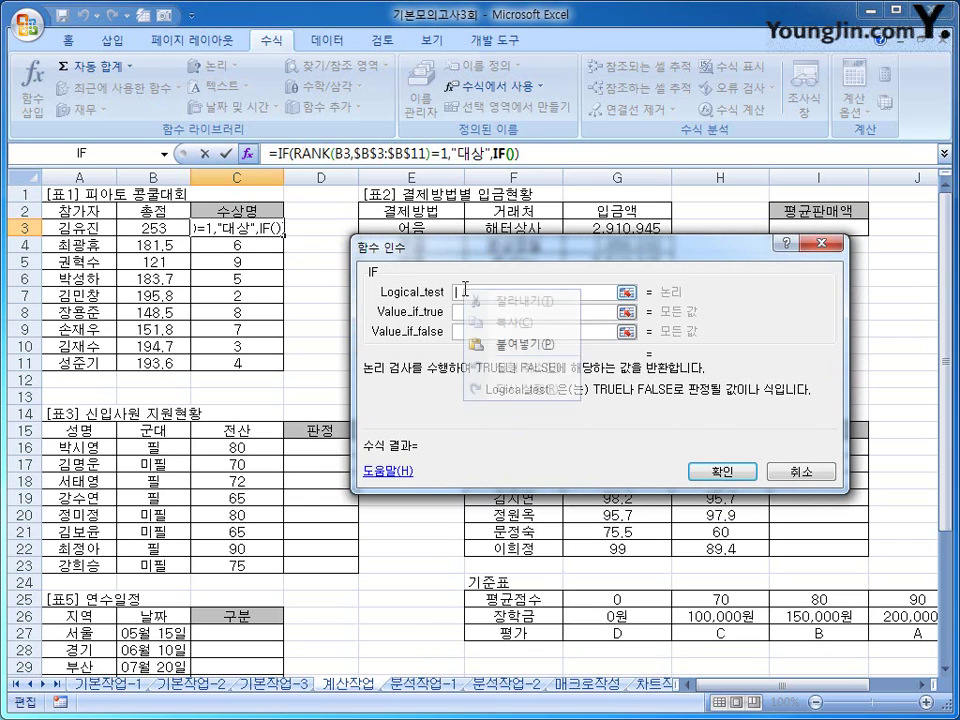
click(526, 341)
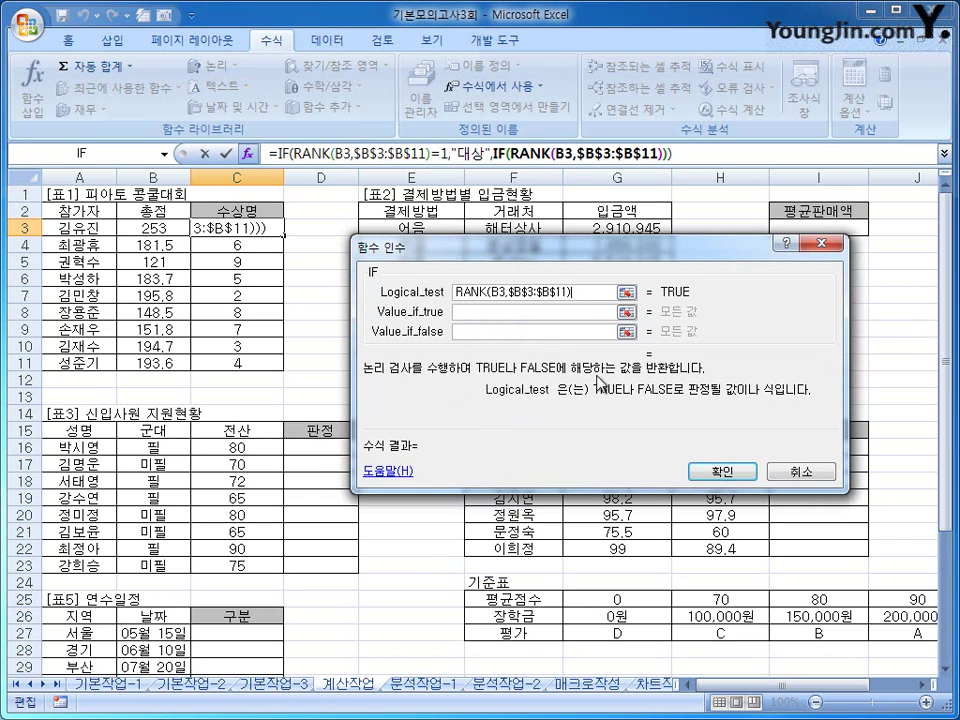
text(=3)
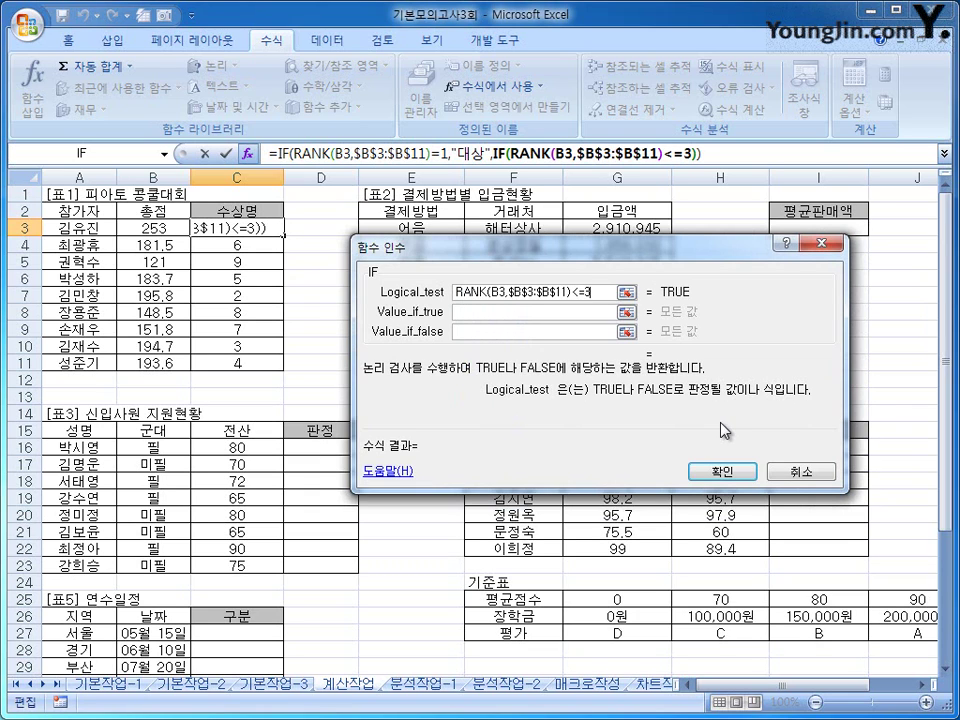
click(560, 312)
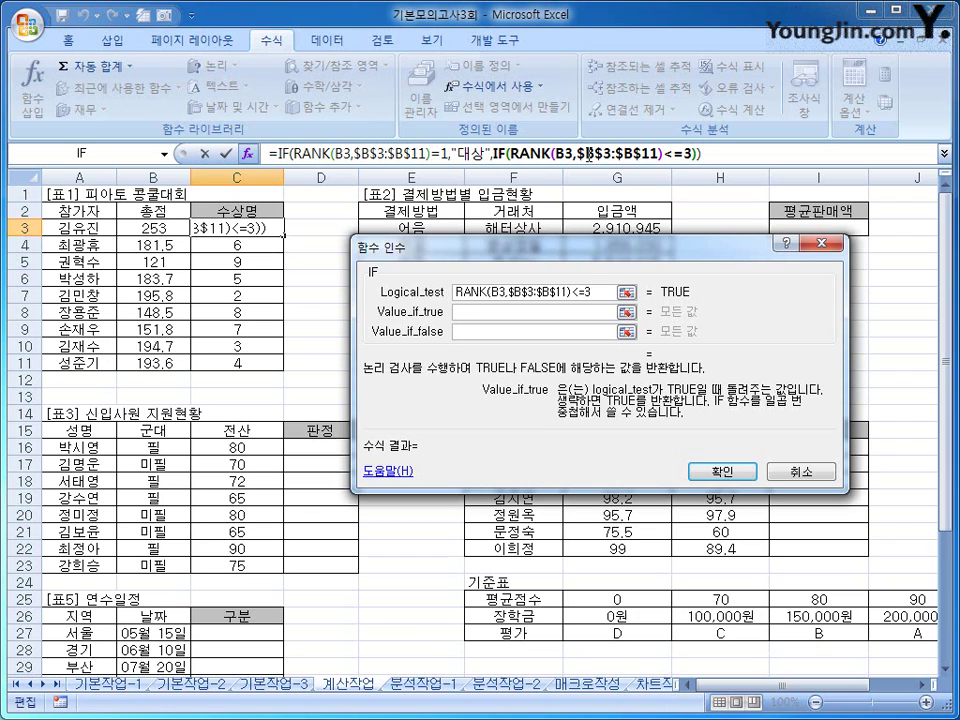
text(금상)
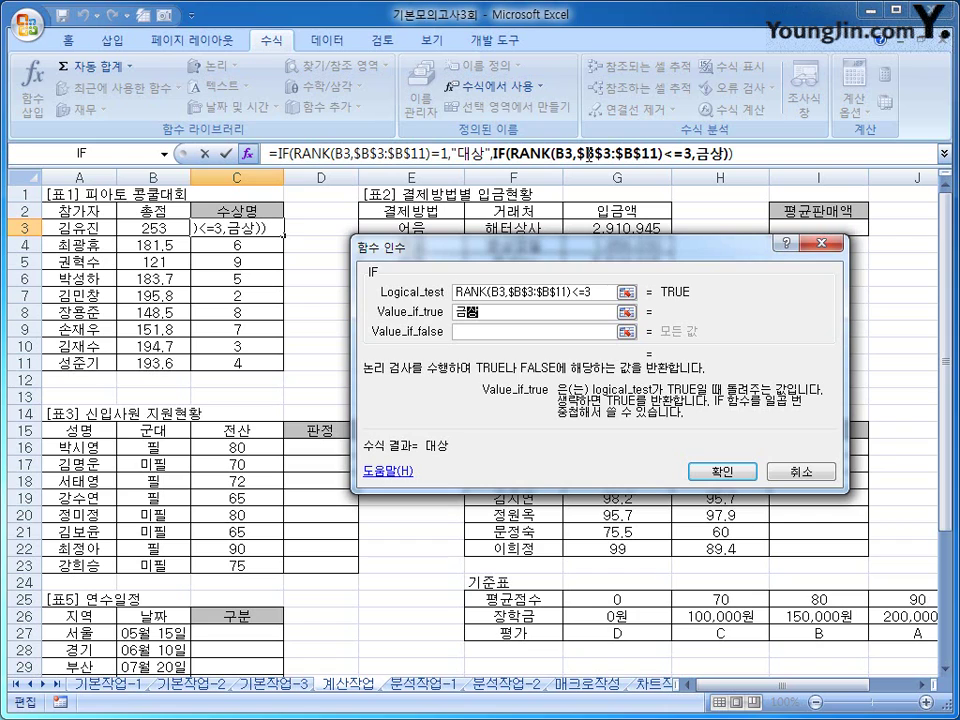
- Nest a third IF as the second one's false value, testing RANK(B3,$B$3:$B$11)<=6 and returning "동상" when true
click(489, 333)
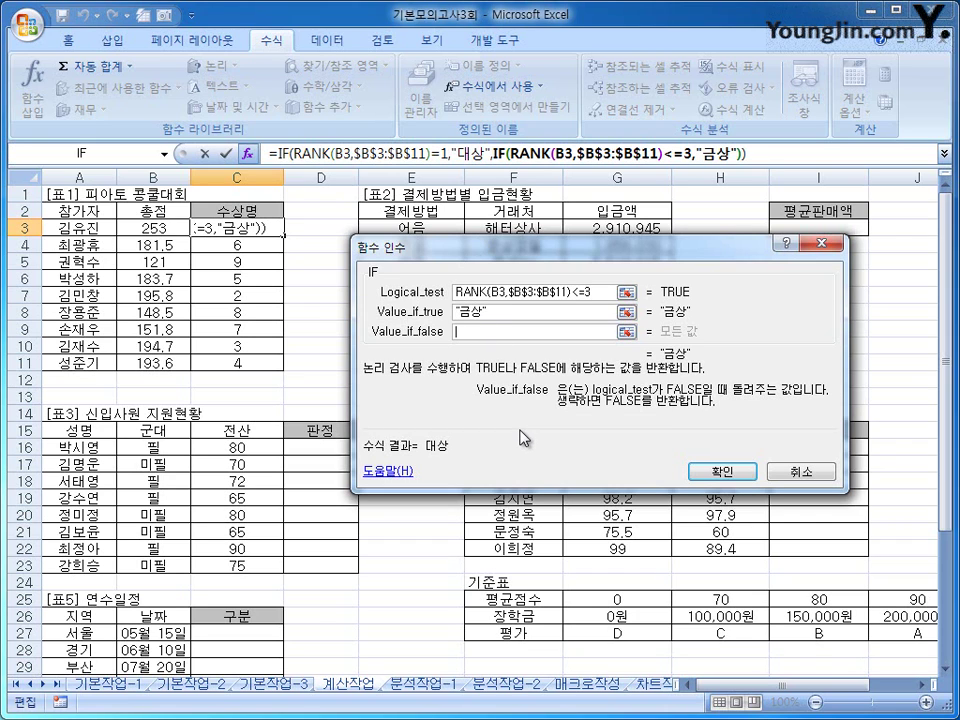
click(101, 156)
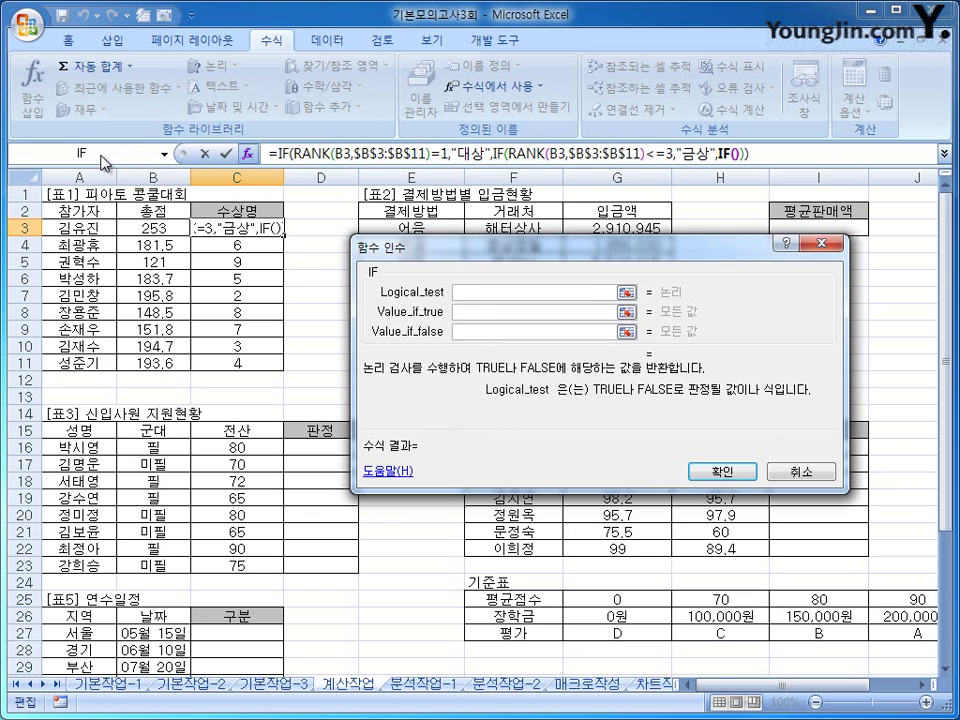
right_click(460, 293)
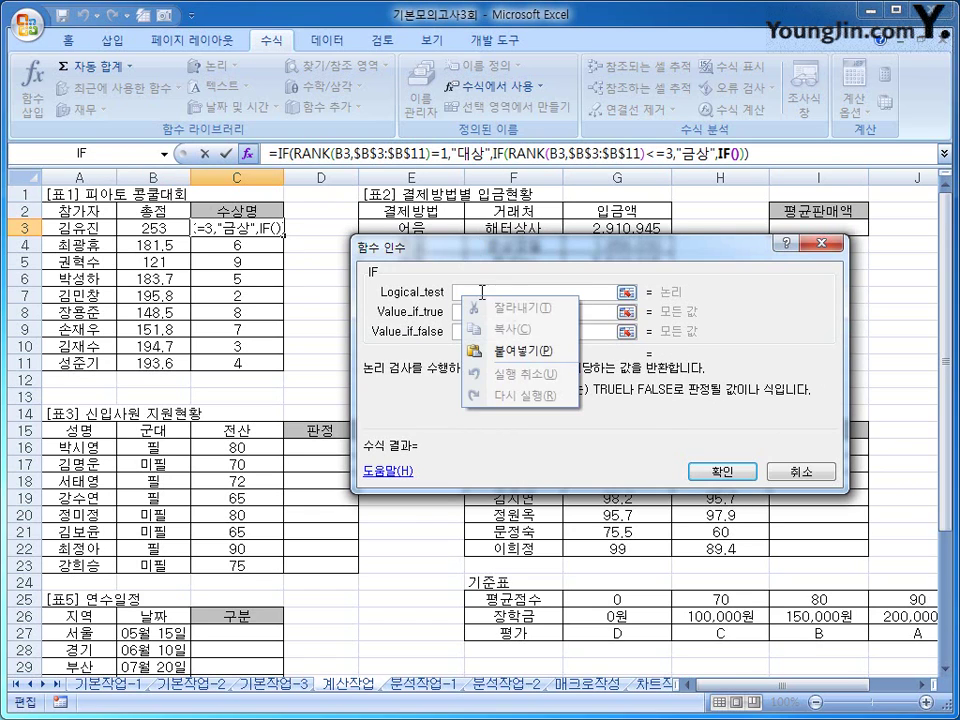
click(510, 350)
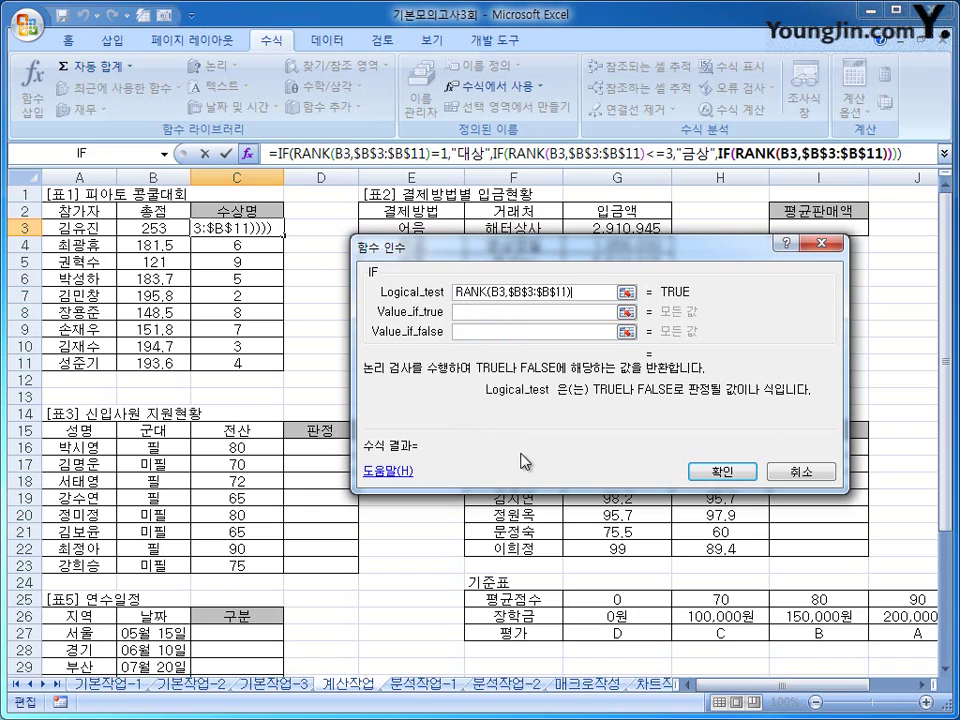
text(<=)
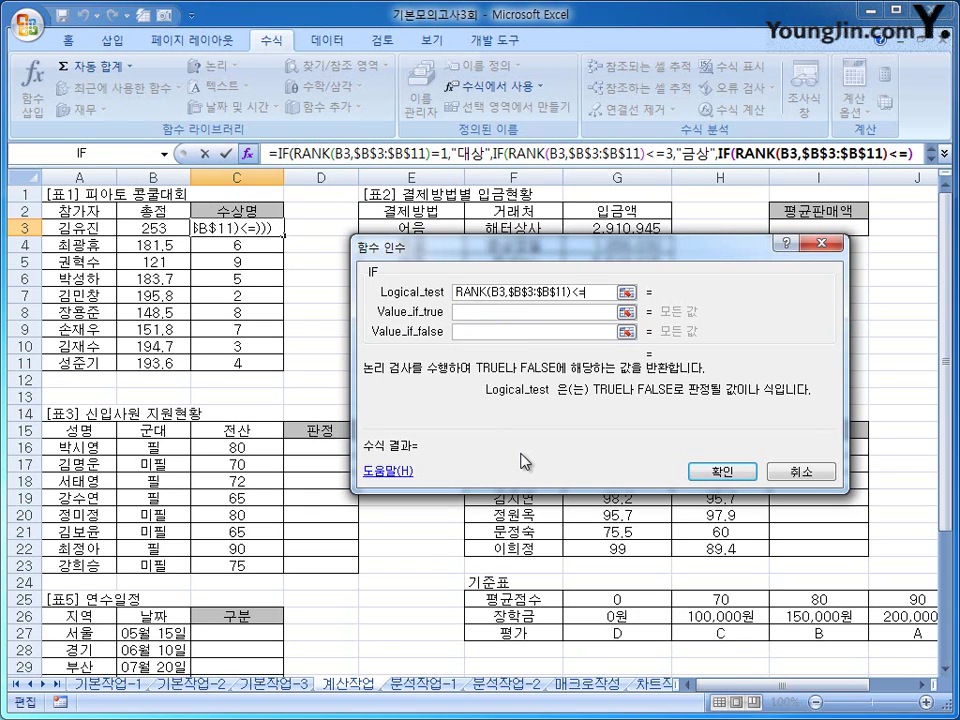
text(6)
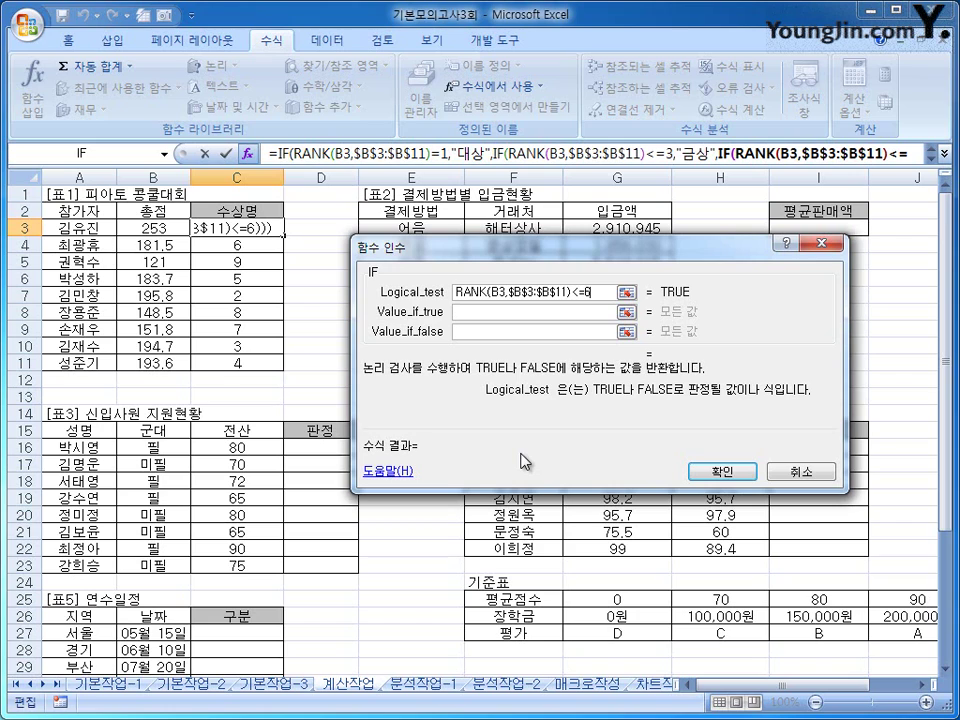
click(500, 313)
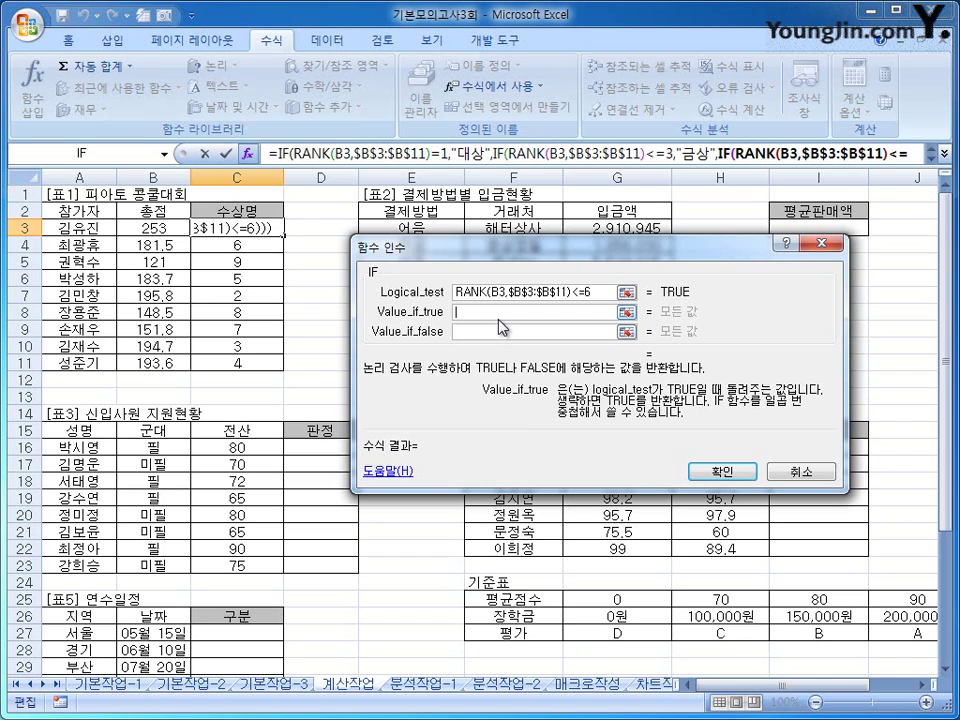
text(동상)
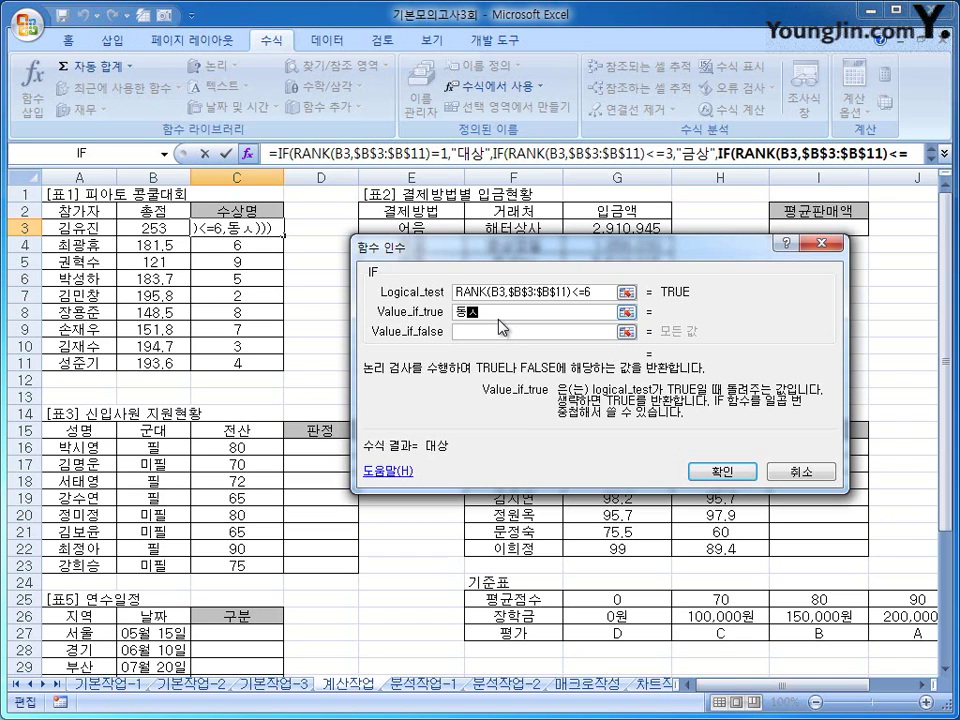
- Return an empty string "" as the last false value and fill the 수상명 formula from C3 down to C11
click(500, 330)
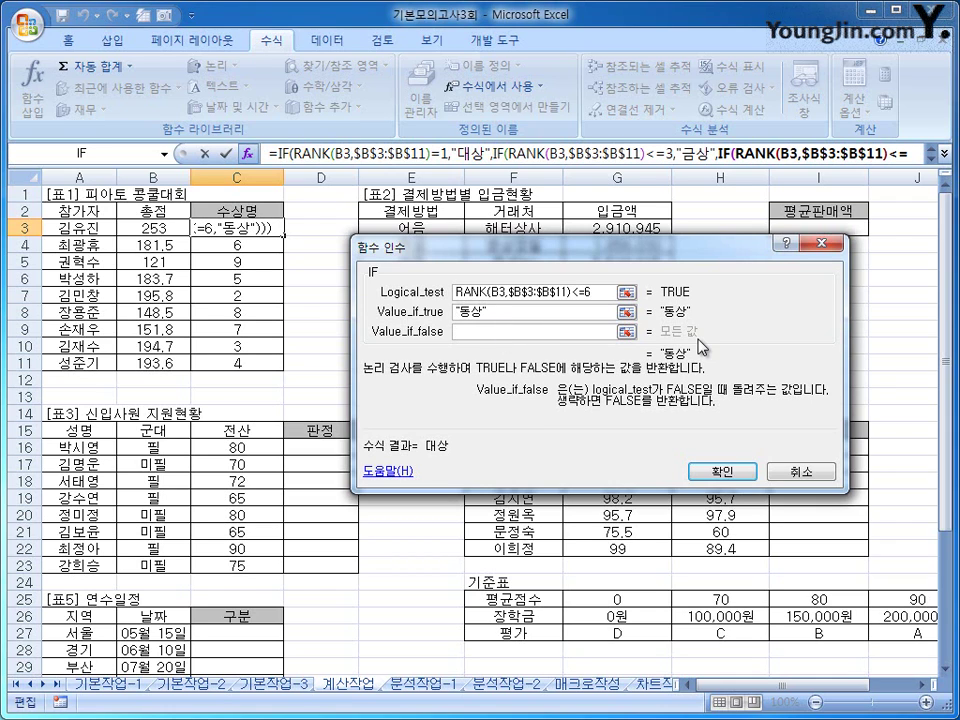
text(1,)
text(")
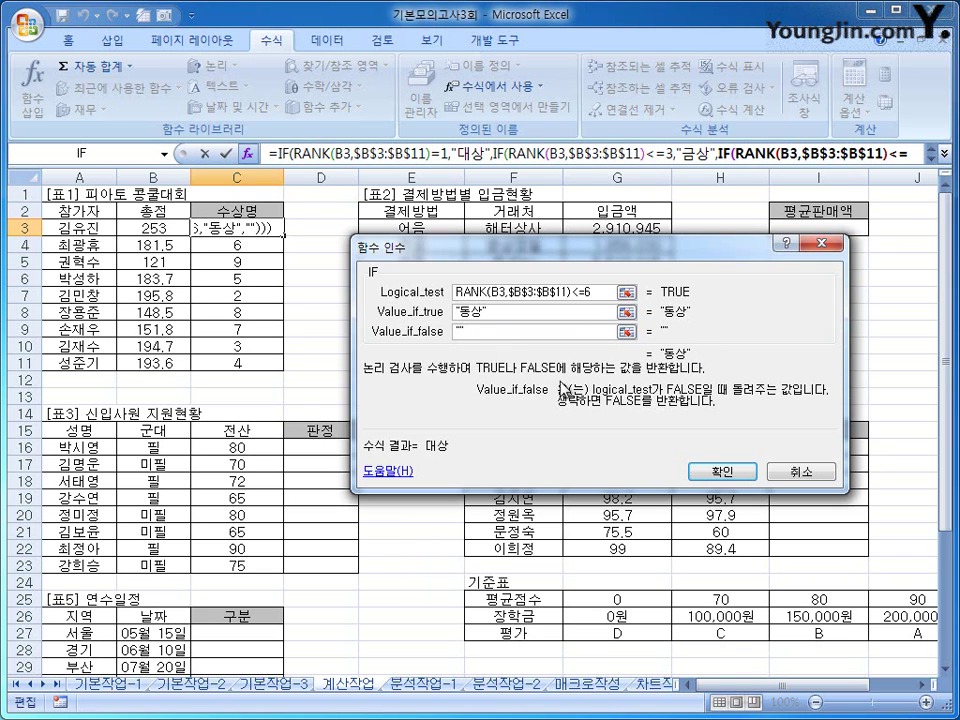
click(722, 471)
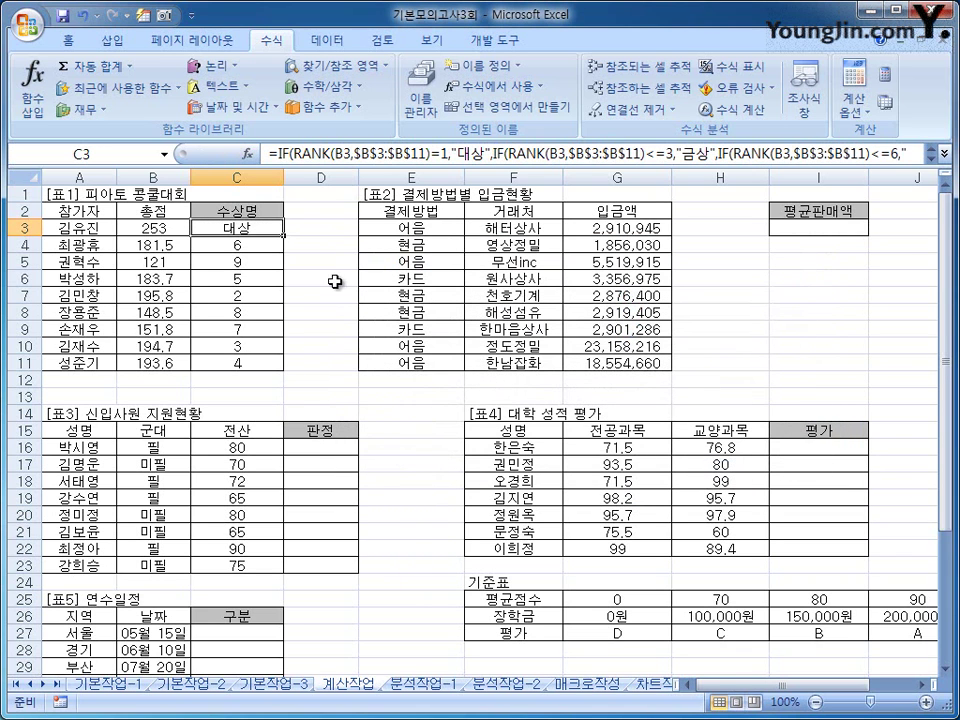
drag(284, 236, 276, 364)
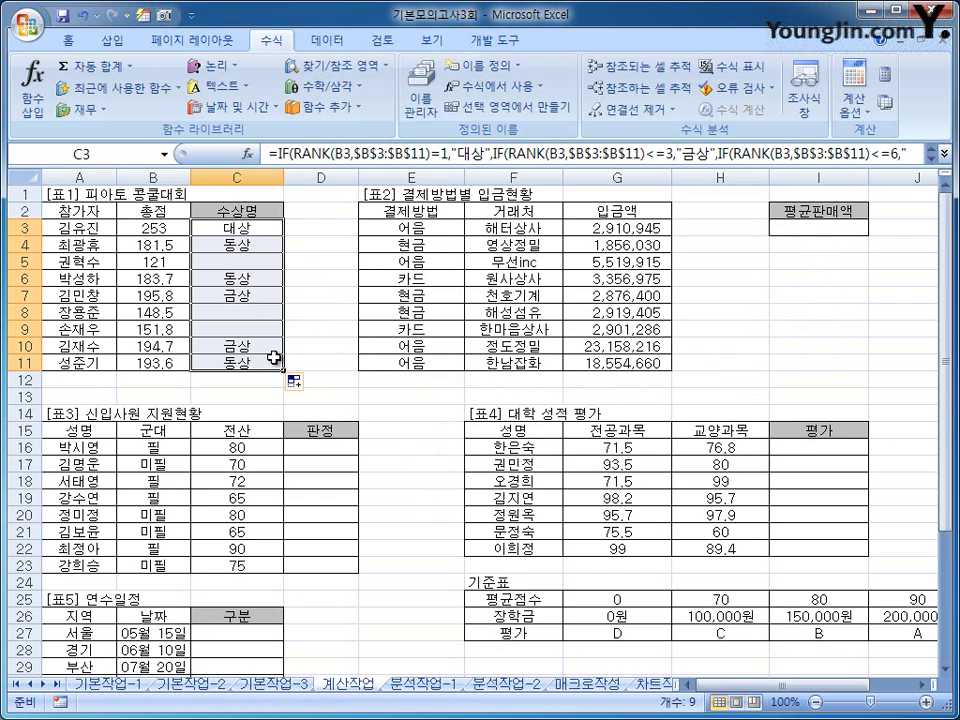
click(260, 228)
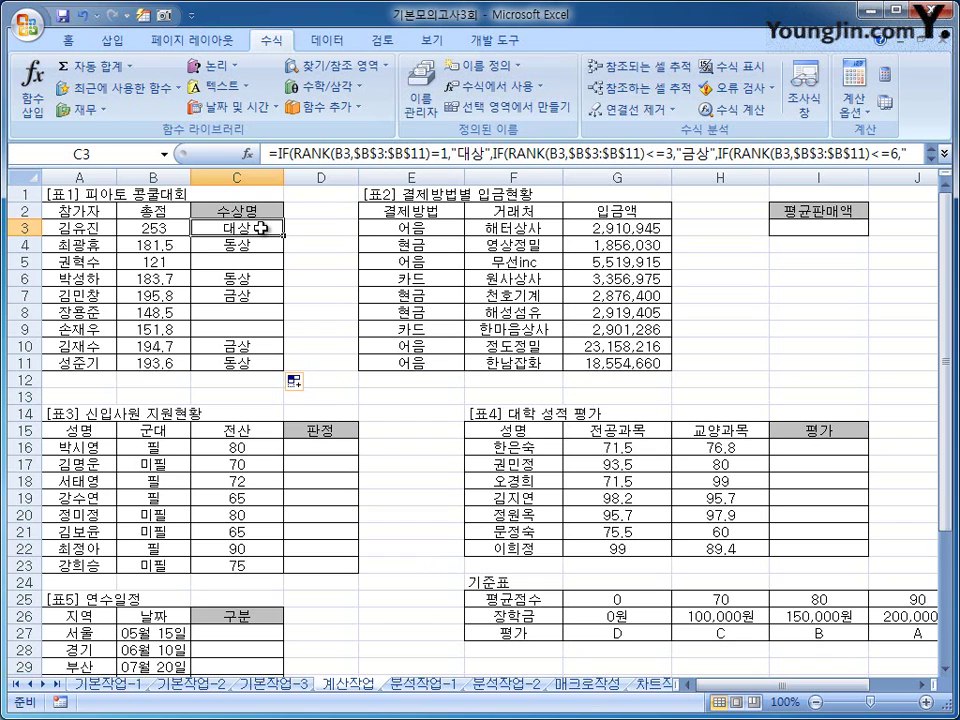
click(420, 212)
click(425, 292)
click(432, 280)
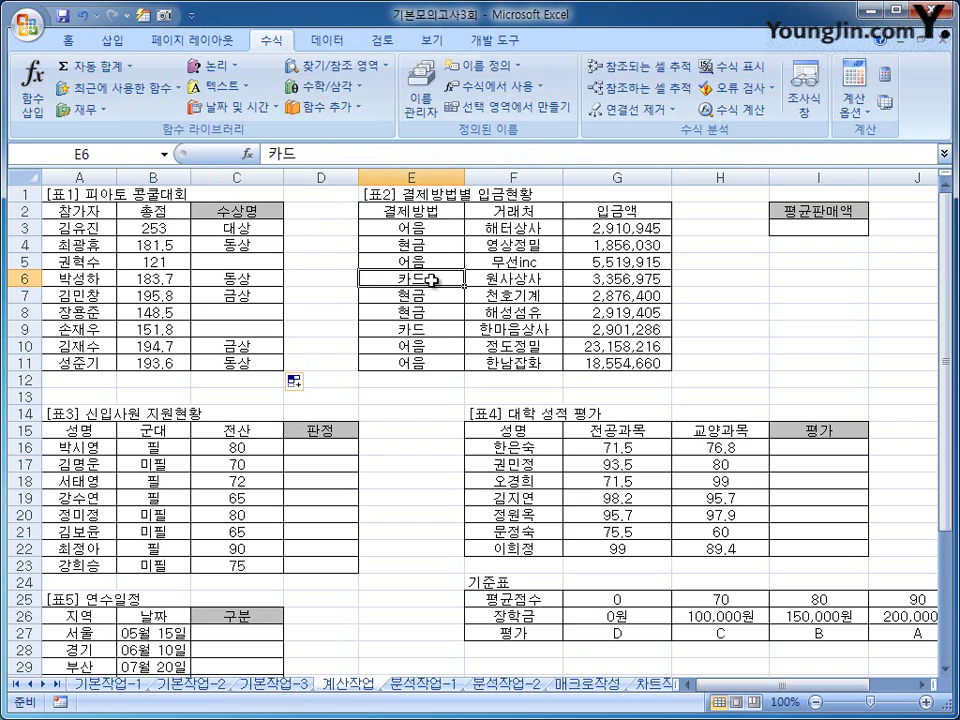
drag(614, 229, 625, 366)
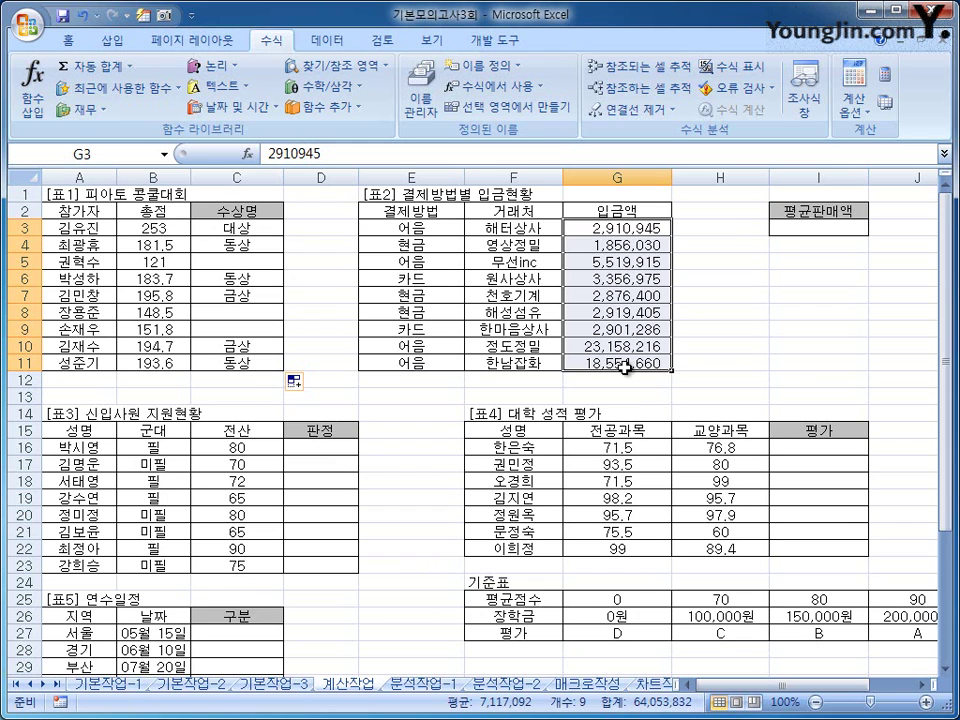
click(720, 210)
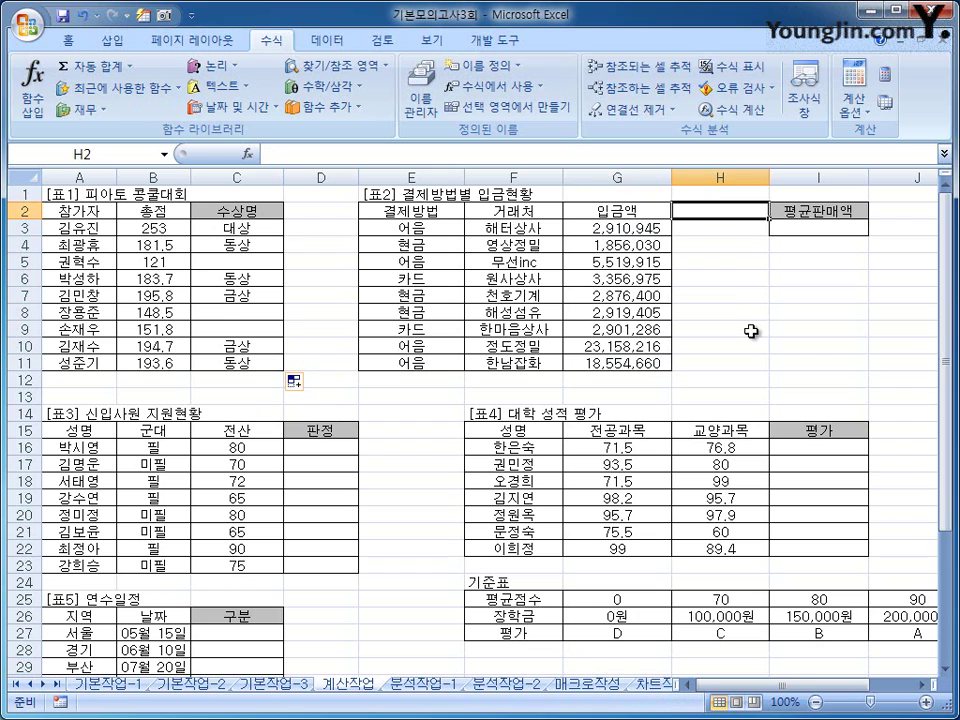
- Copy the 결제방법 header and a 카드 entry from [표2] into H2:H3 as the criteria range
click(437, 210)
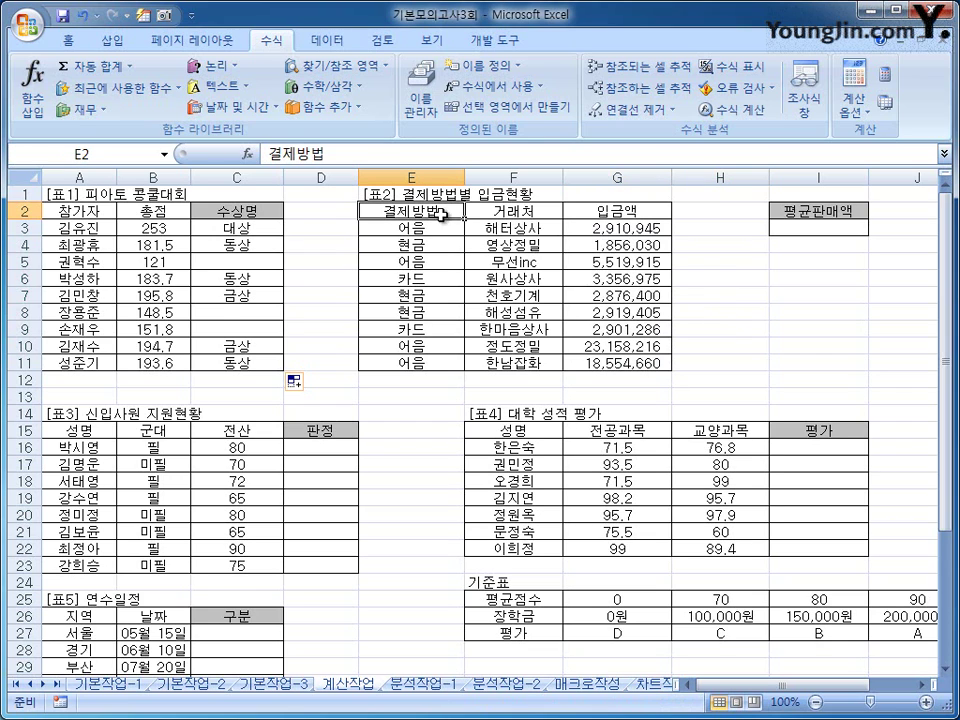
ctrl+click(439, 277)
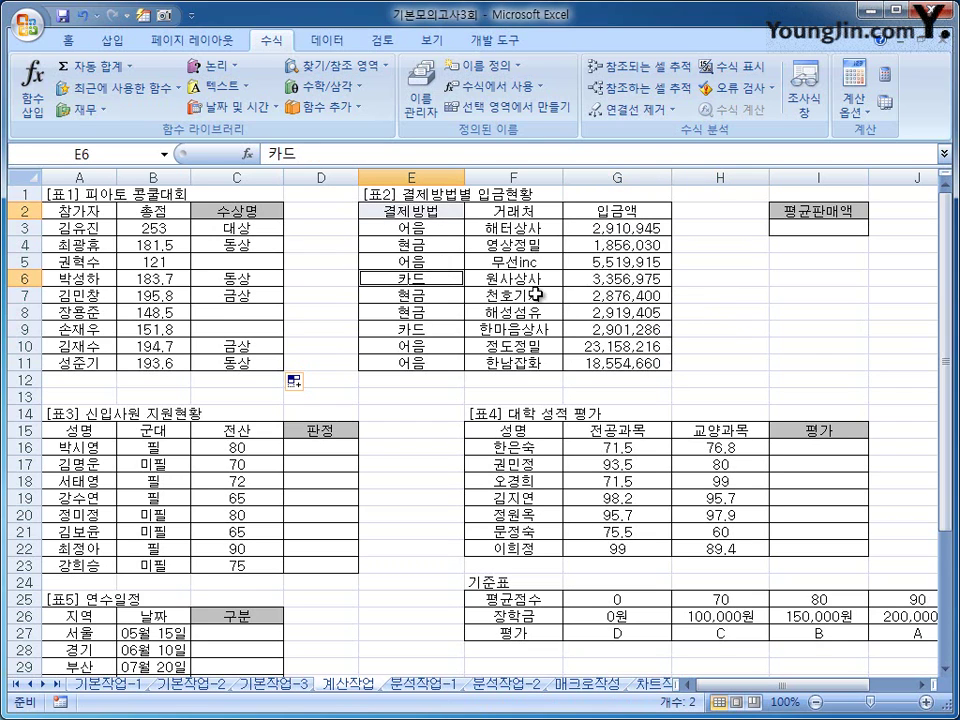
key(ctrl+c)
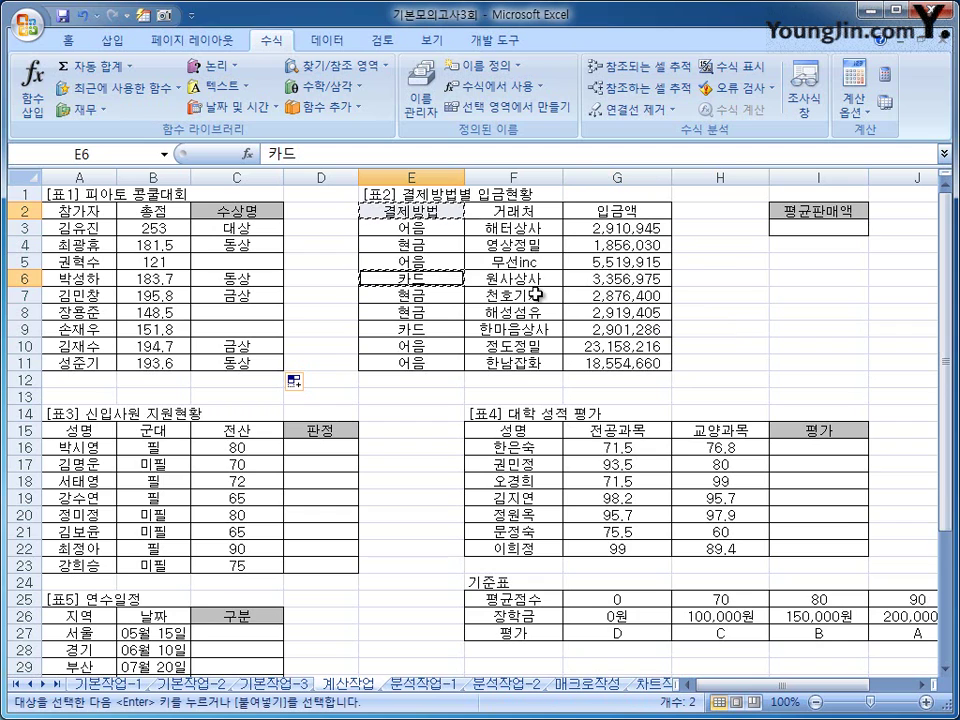
click(722, 210)
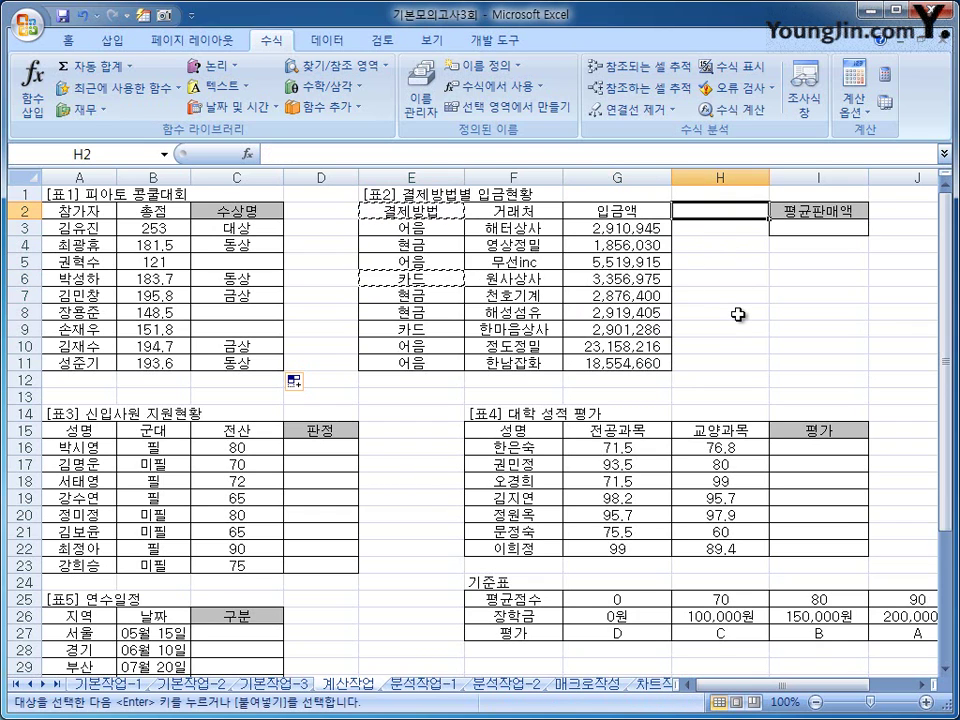
key(ctrl+v)
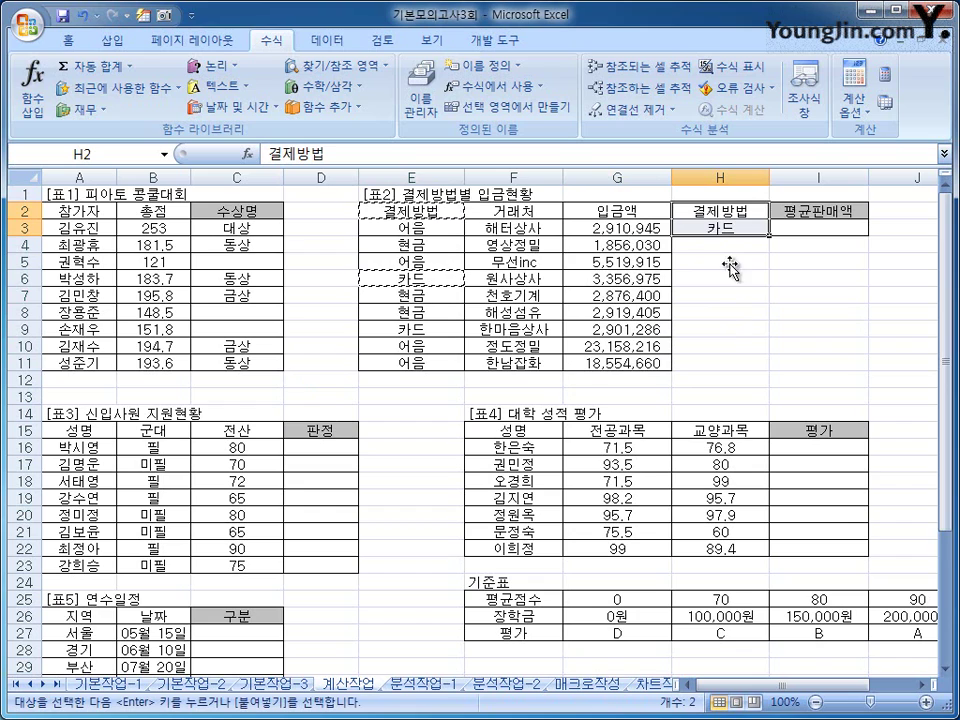
click(720, 211)
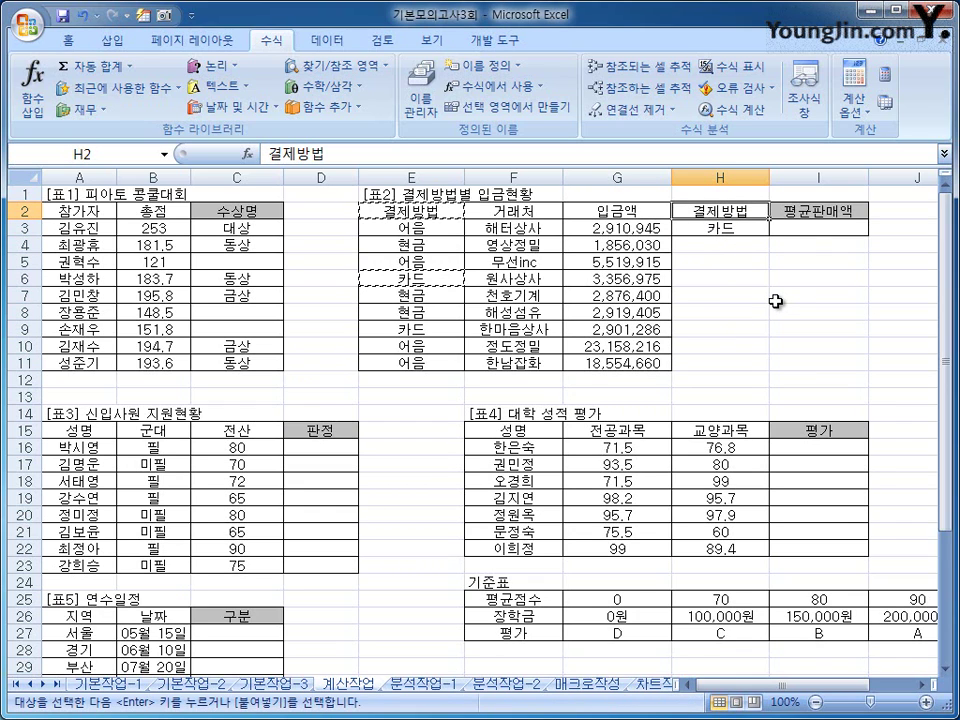
- Start a DAVERAGE function from the 데이터베이스 category in I3 under 평균판매액
click(810, 229)
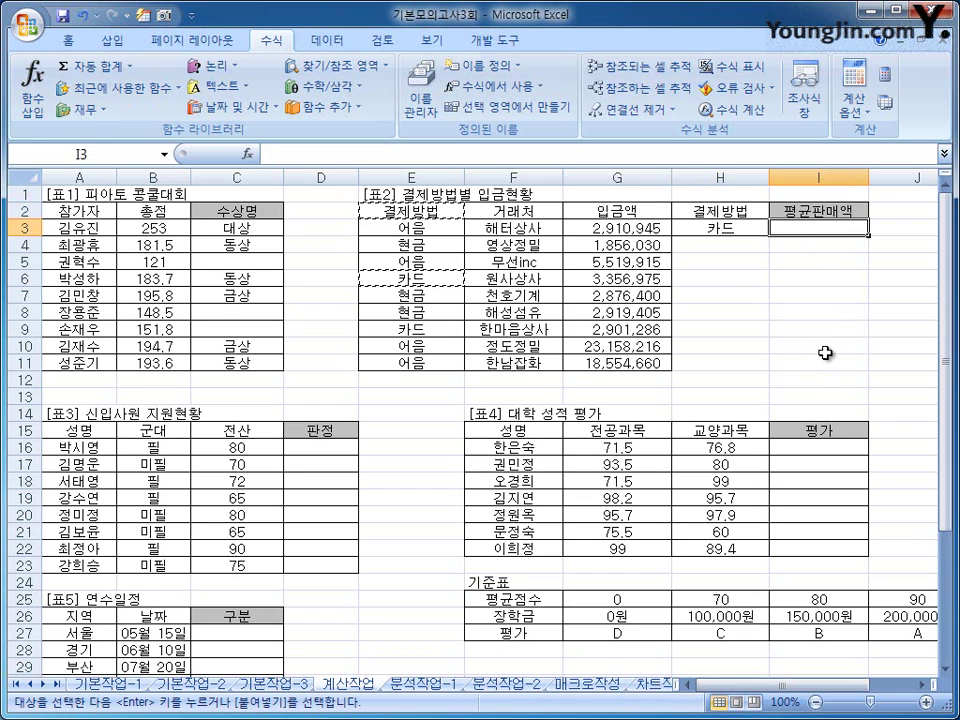
click(330, 112)
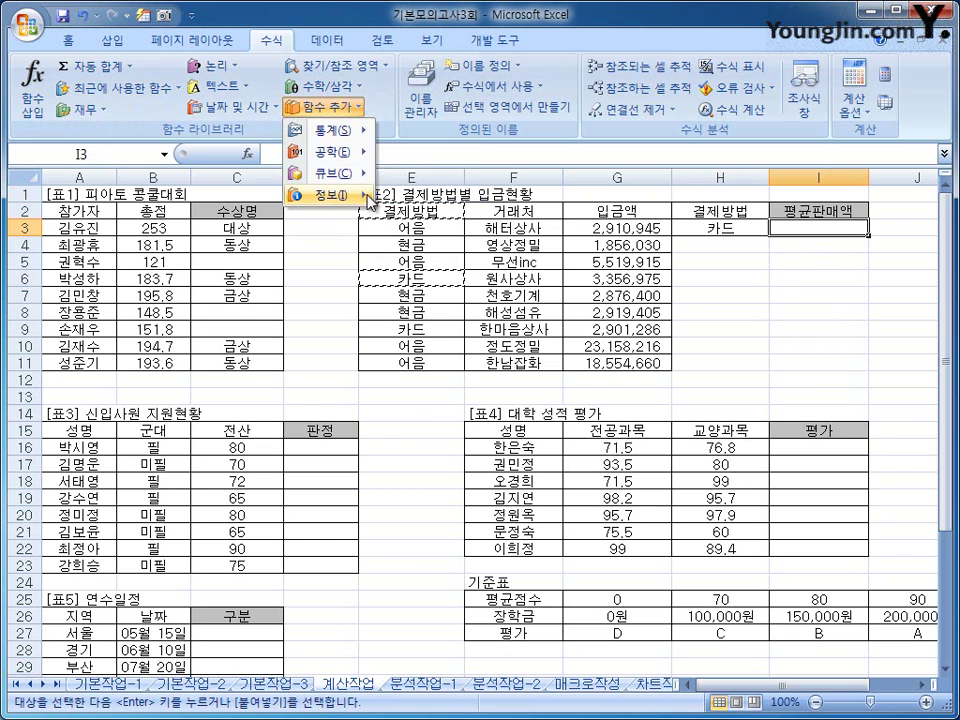
click(330, 106)
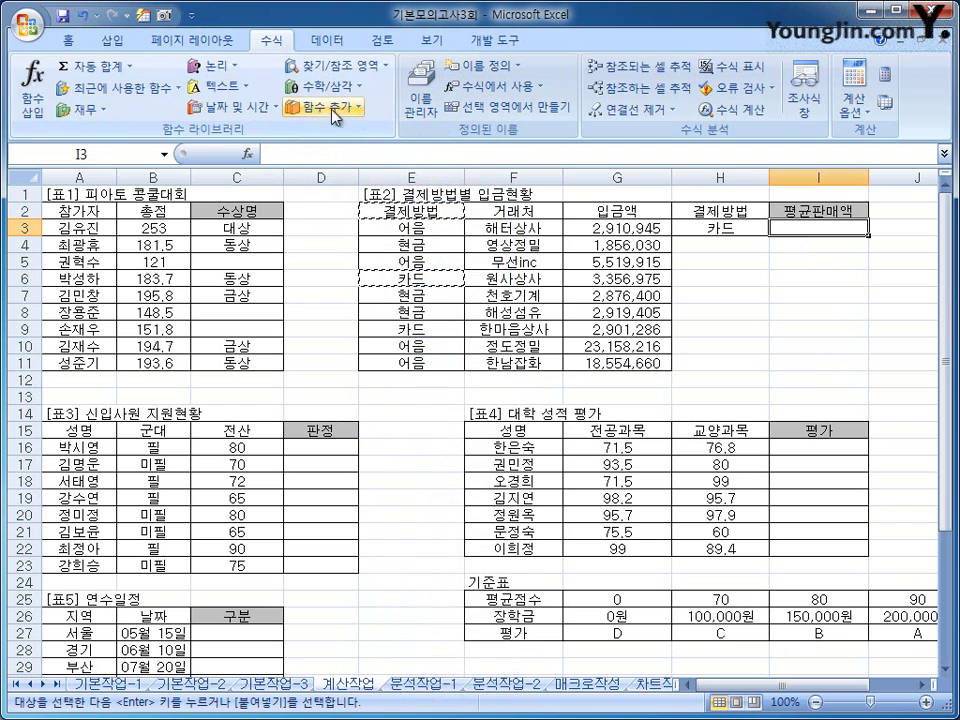
click(30, 110)
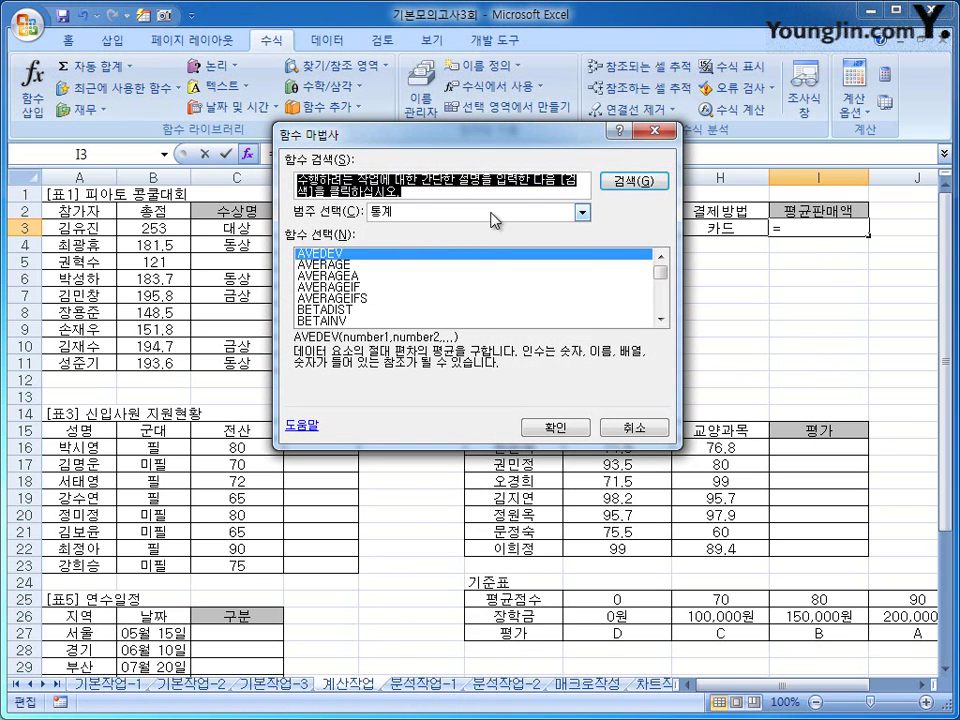
click(494, 220)
click(494, 306)
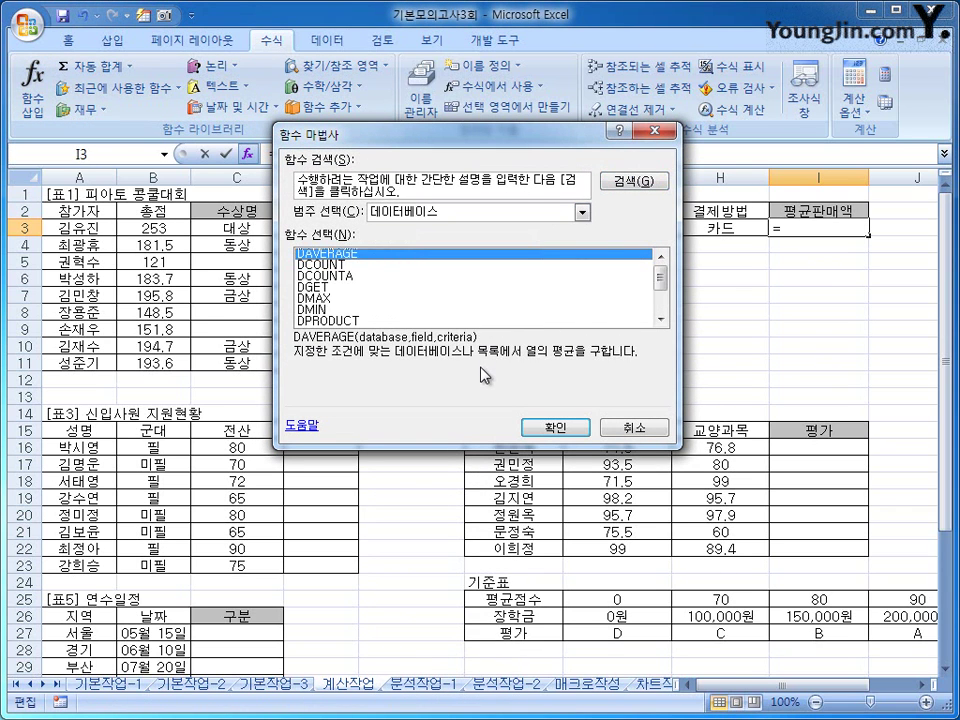
click(568, 433)
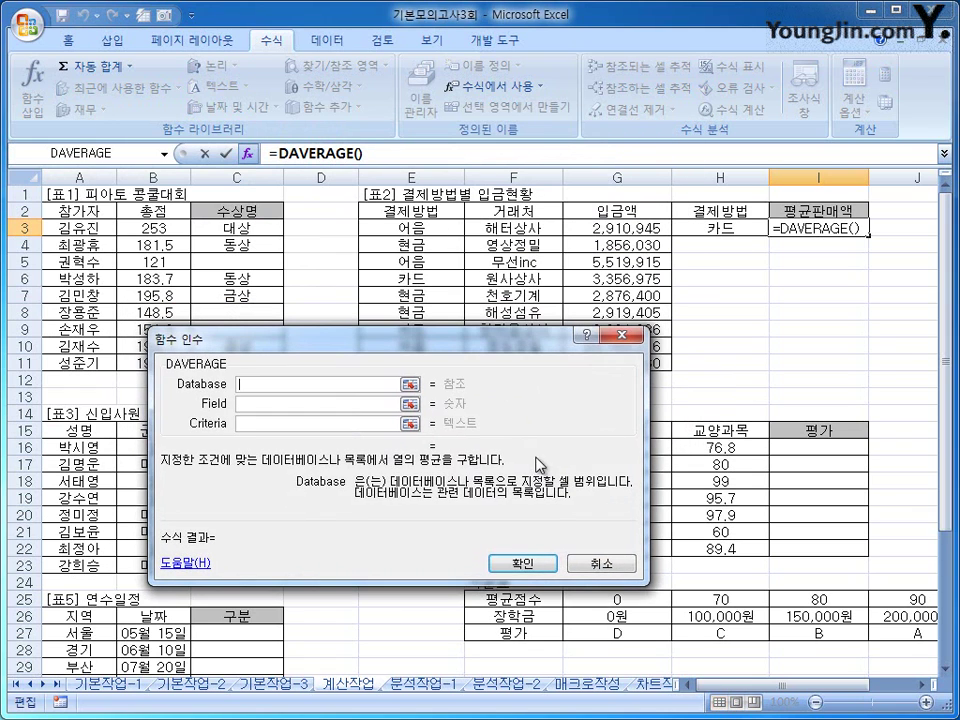
- Set the DAVERAGE arguments to database E2:G11, field G2 and criteria H2:H3, and enter the formula
drag(418, 205, 607, 362)
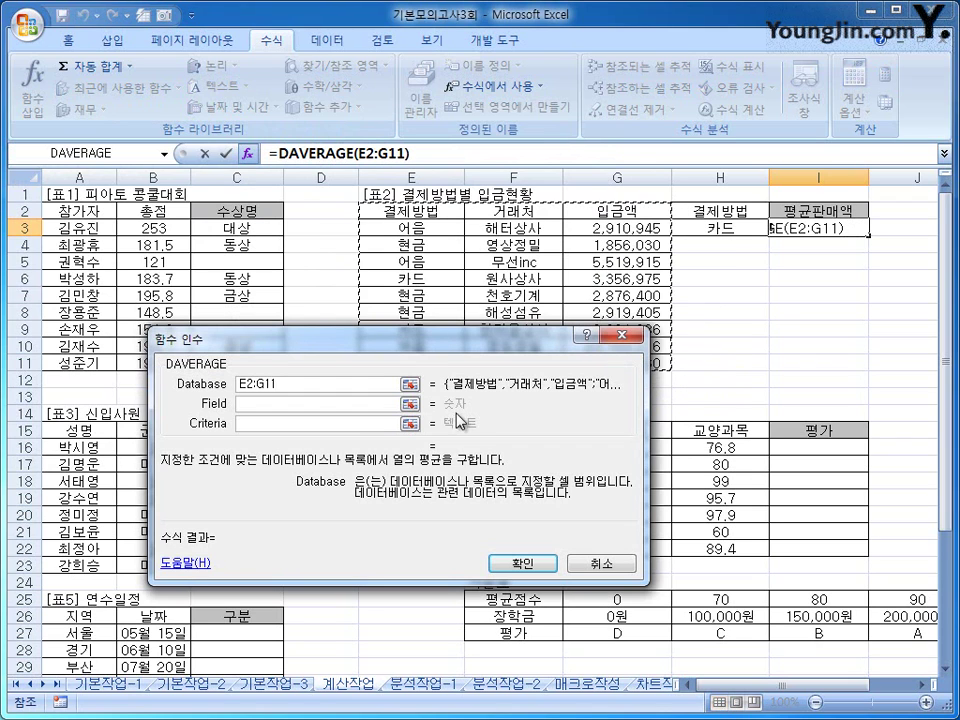
click(315, 404)
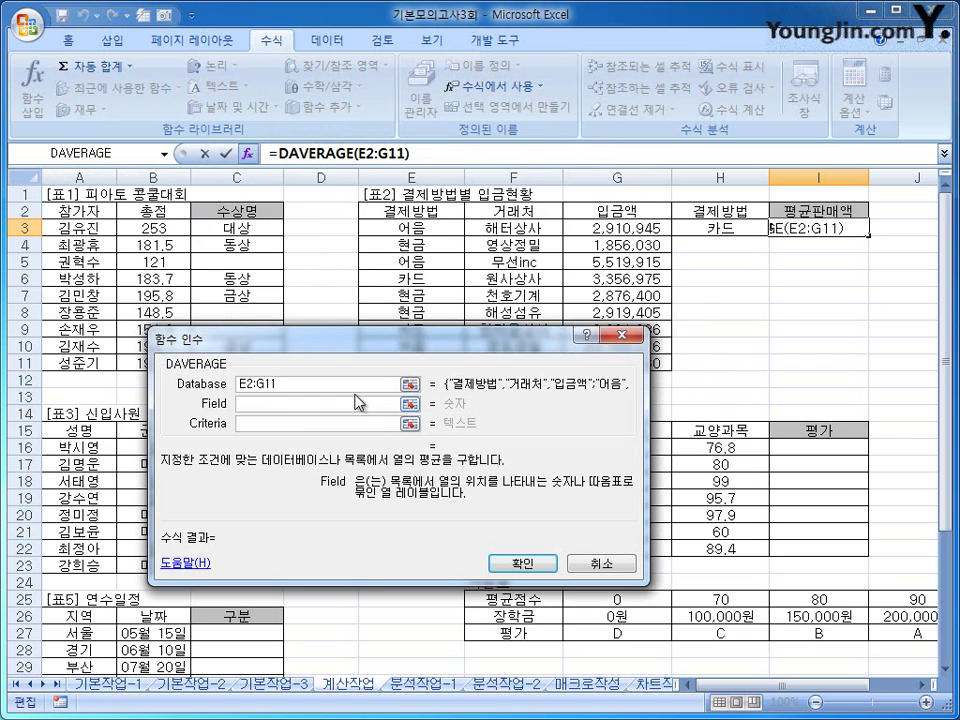
click(596, 213)
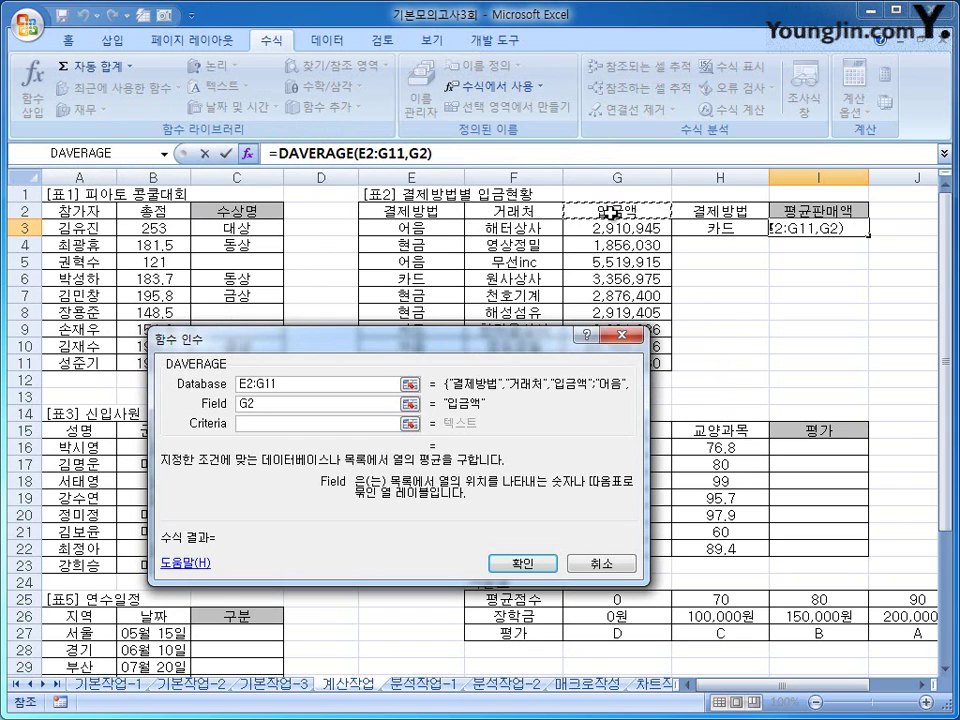
click(266, 425)
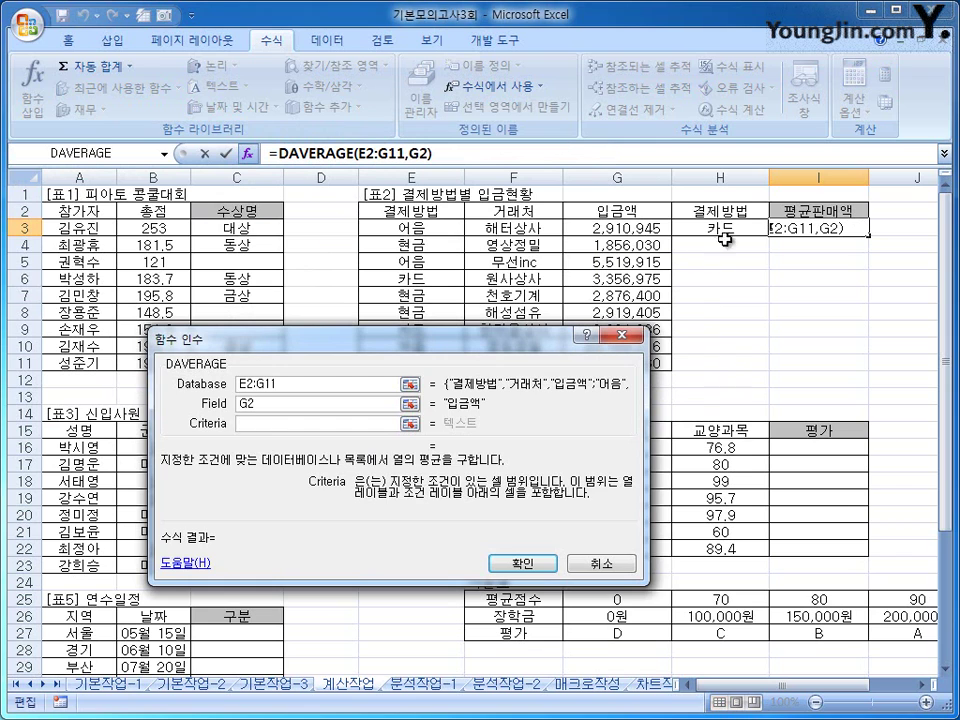
drag(720, 212, 724, 226)
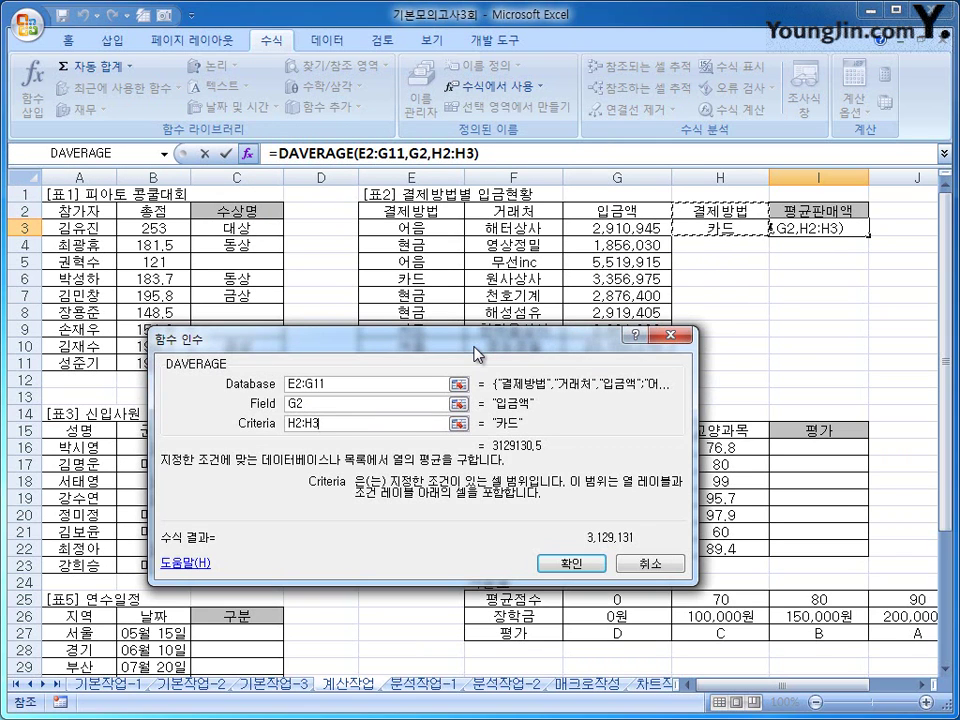
drag(478, 354, 463, 251)
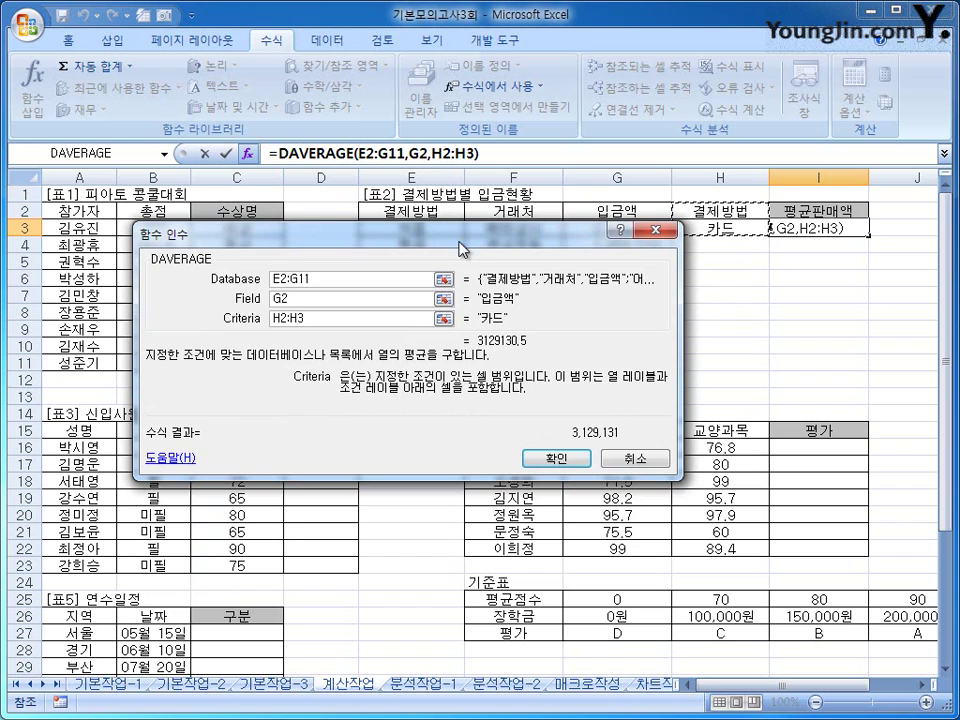
click(555, 458)
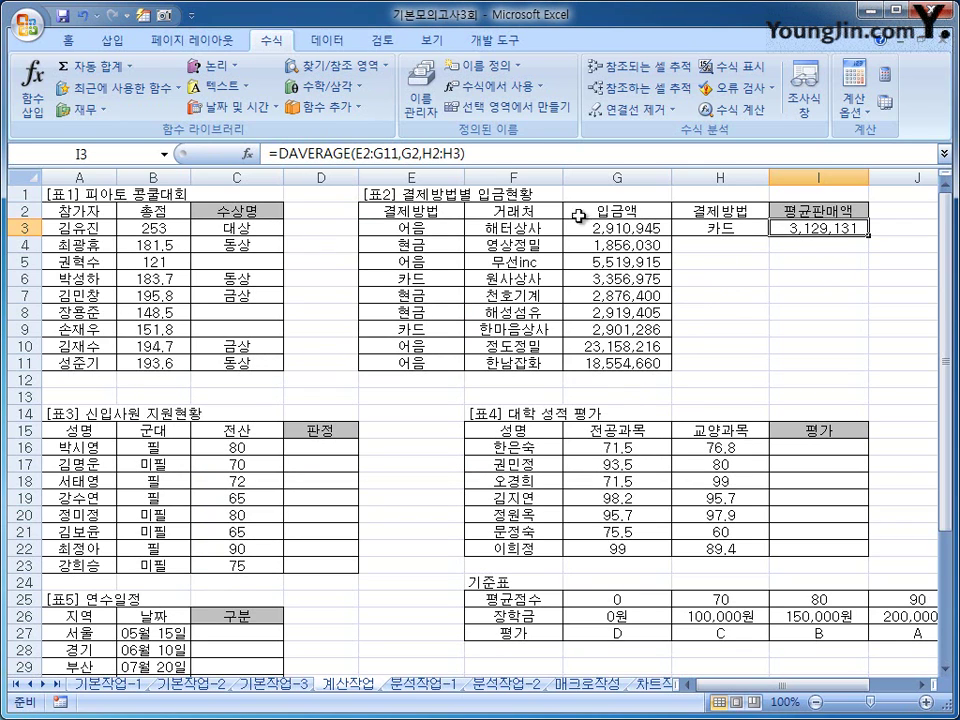
- Cut the DAVERAGE expression after the equals sign in I3 and insert the ROUNDUP function in its place
drag(280, 153, 499, 147)
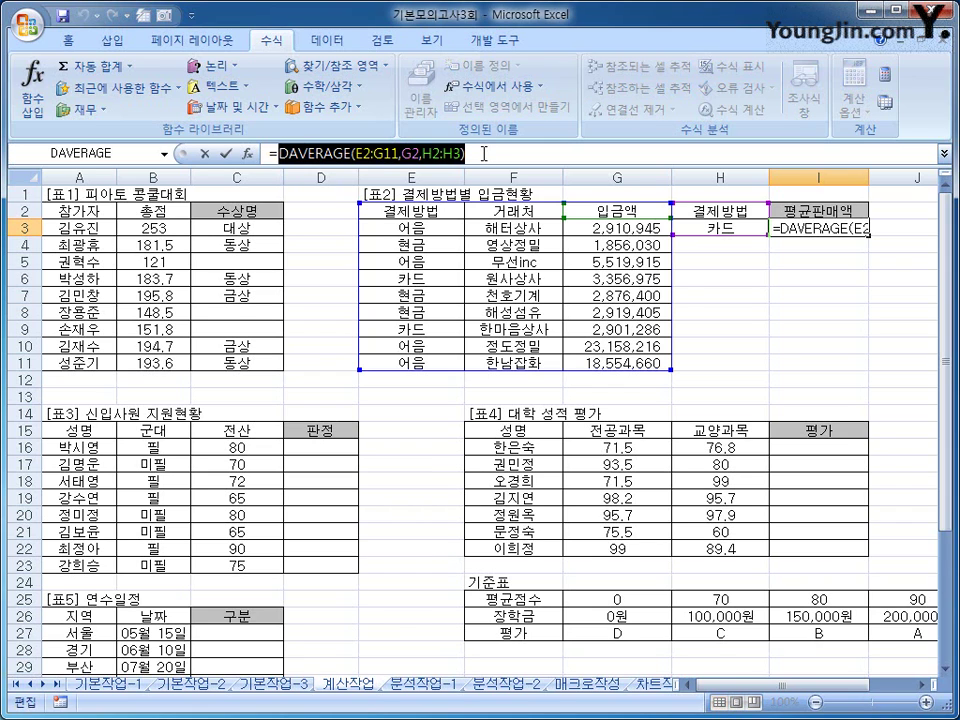
right_click(484, 155)
click(547, 172)
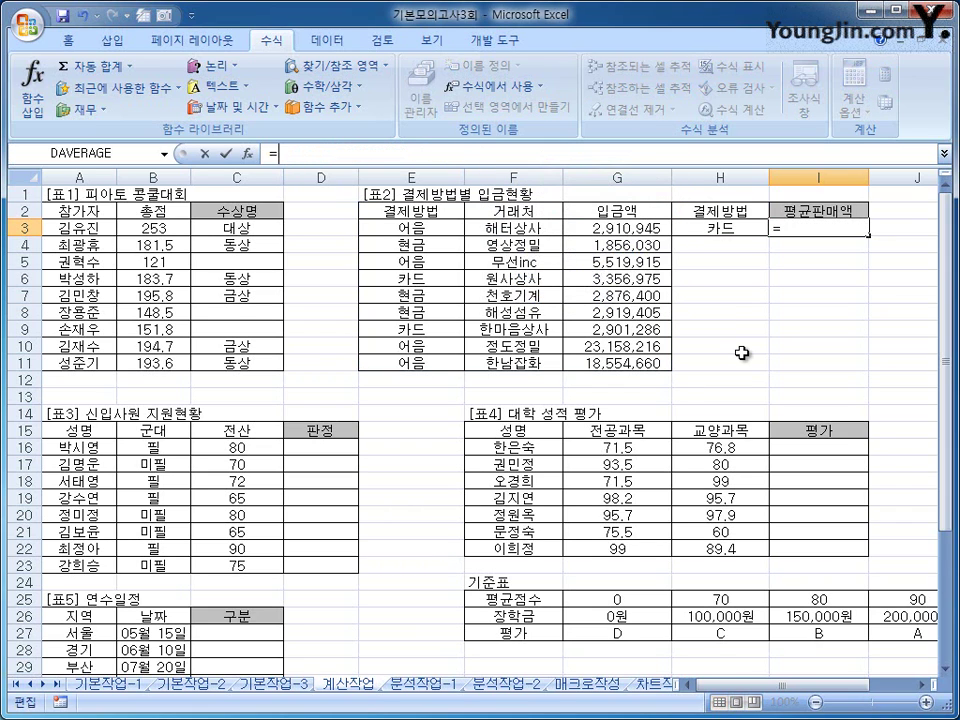
click(338, 100)
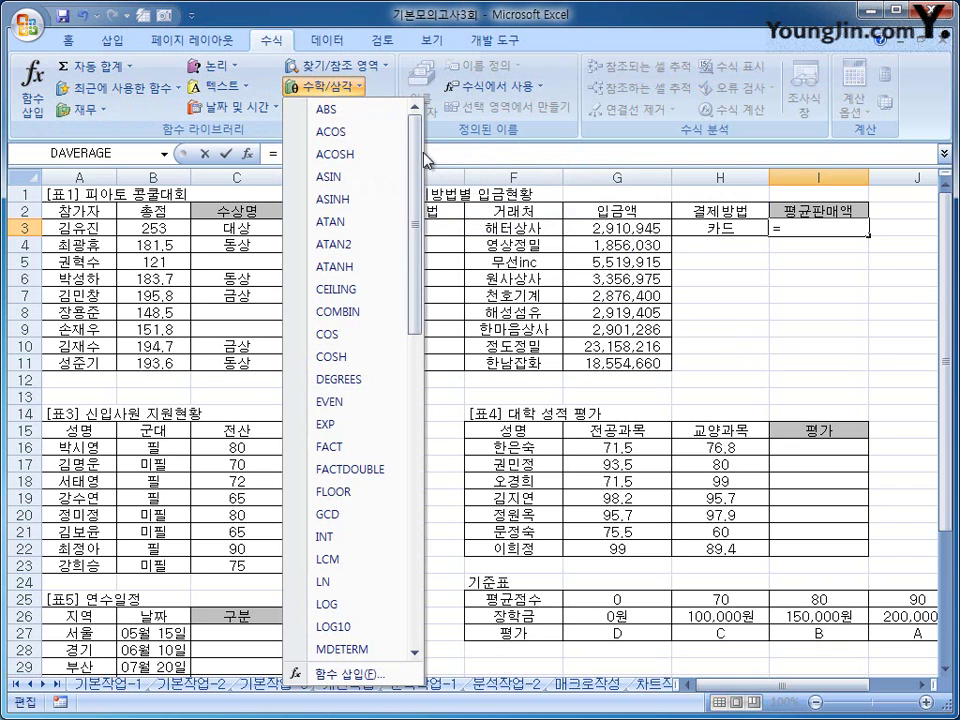
drag(429, 167, 425, 354)
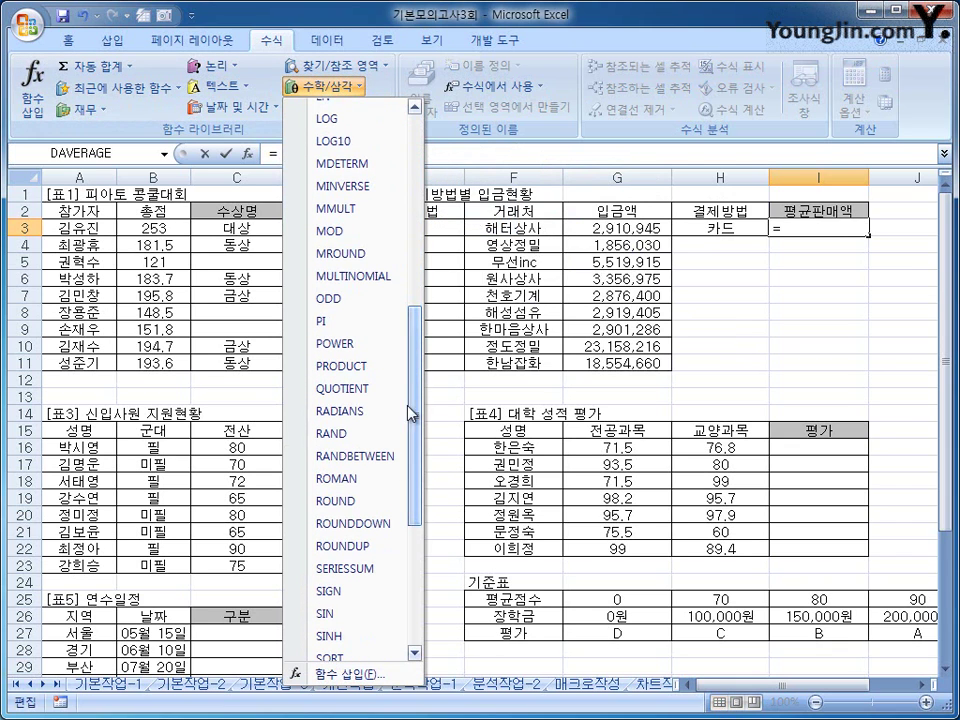
click(321, 546)
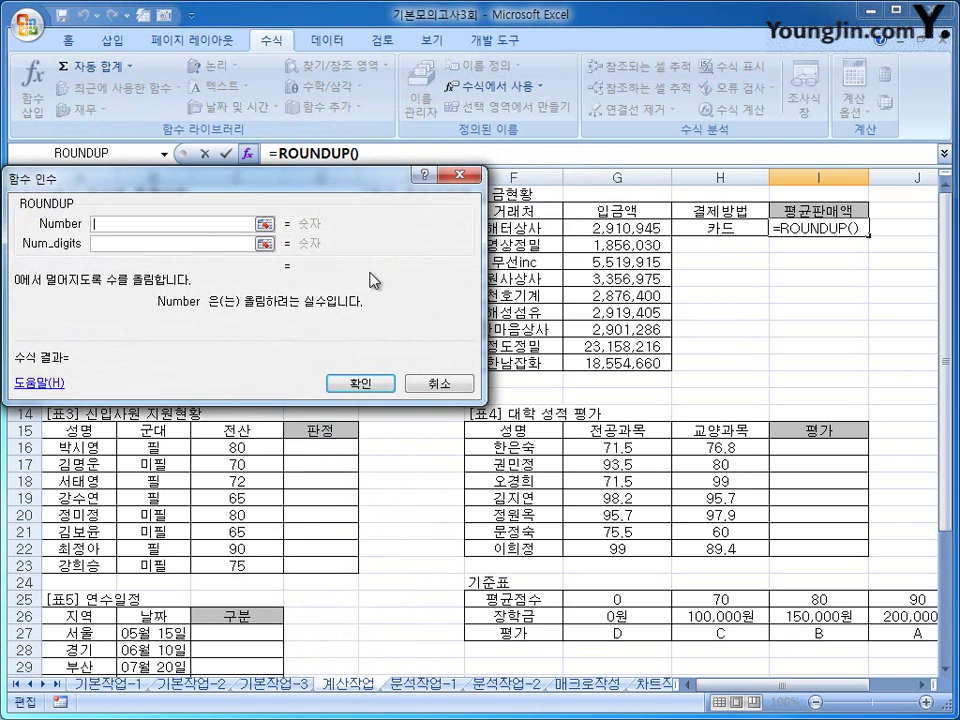
- Paste the cut DAVERAGE expression as ROUNDUP's number, set its digits to -3 and enter the formula
right_click(451, 320)
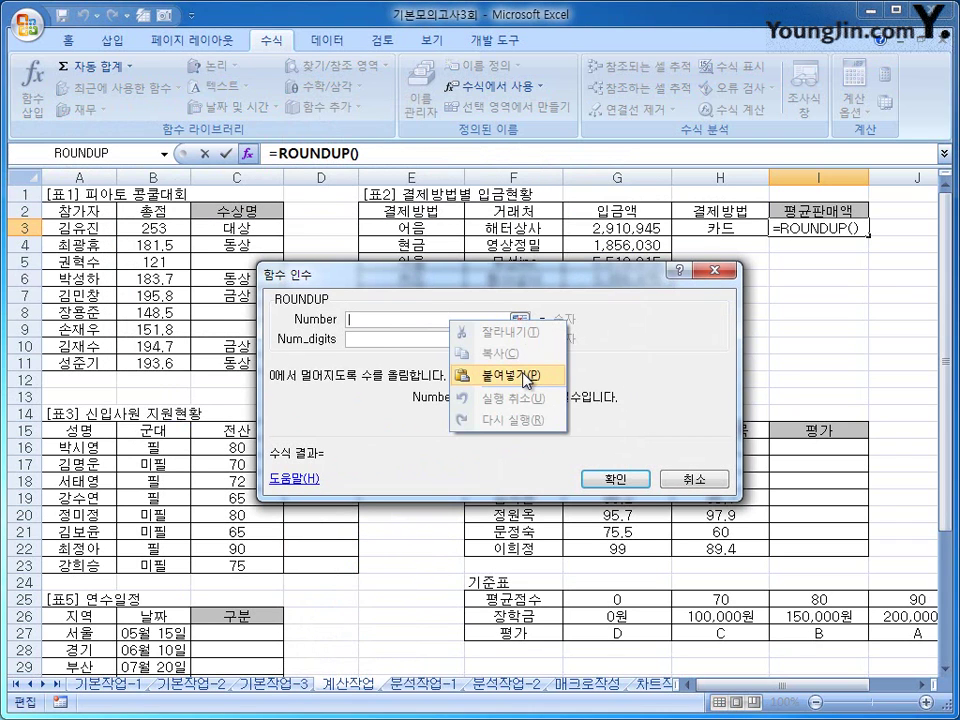
click(522, 372)
click(444, 339)
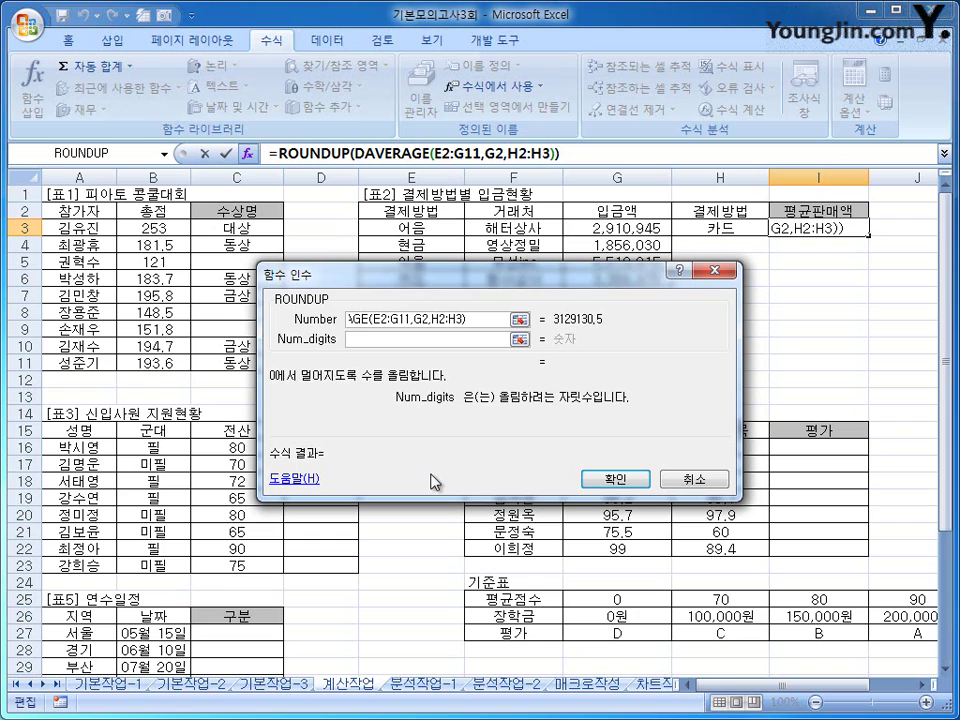
text(-)
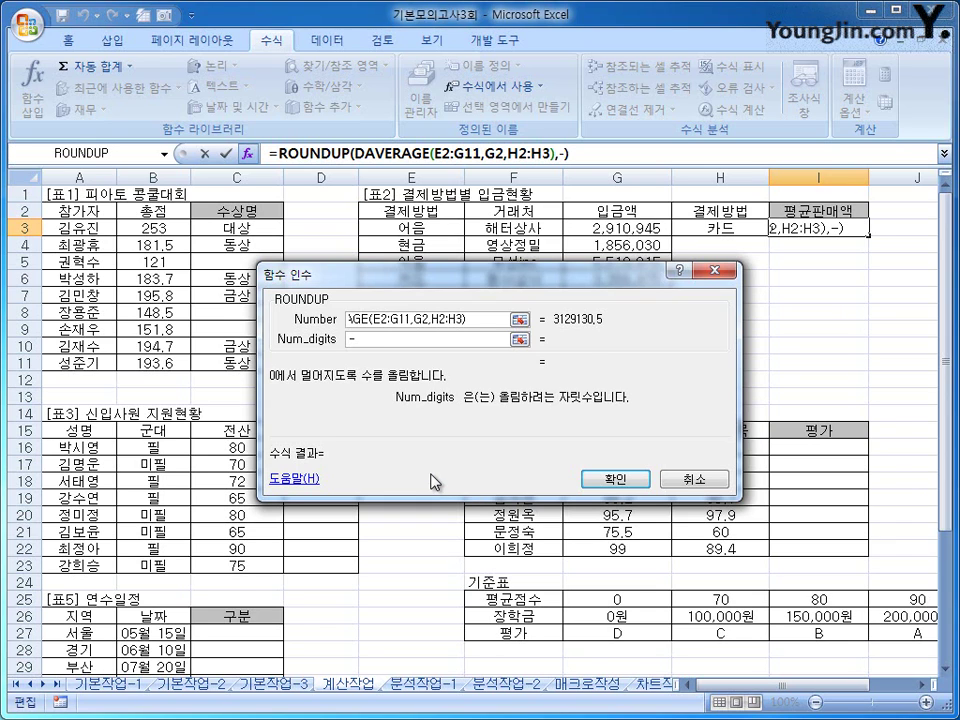
text(3)
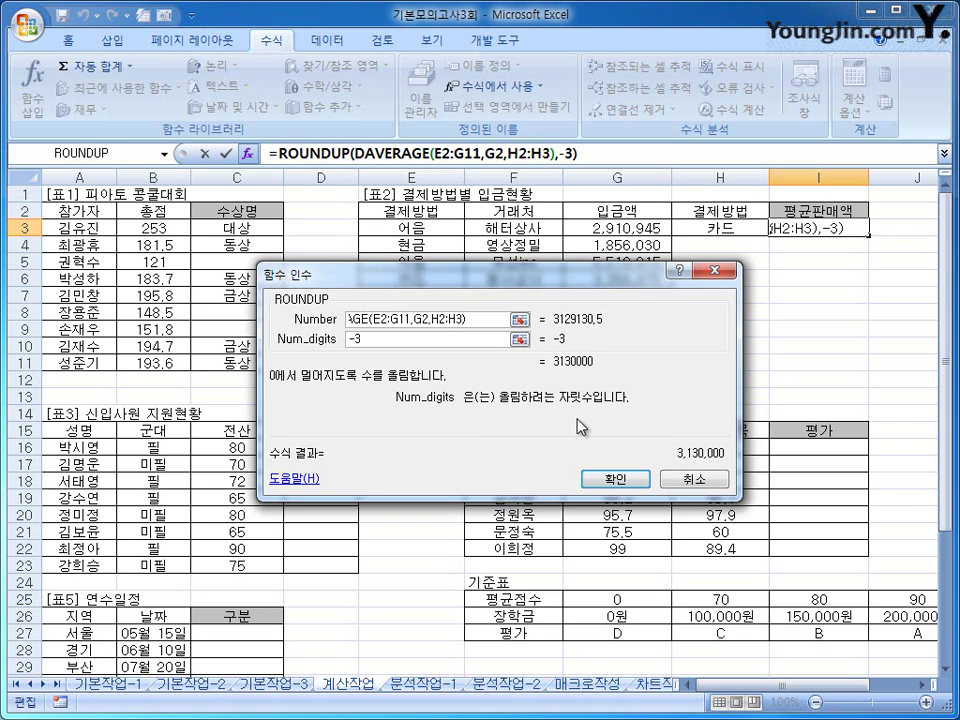
click(627, 482)
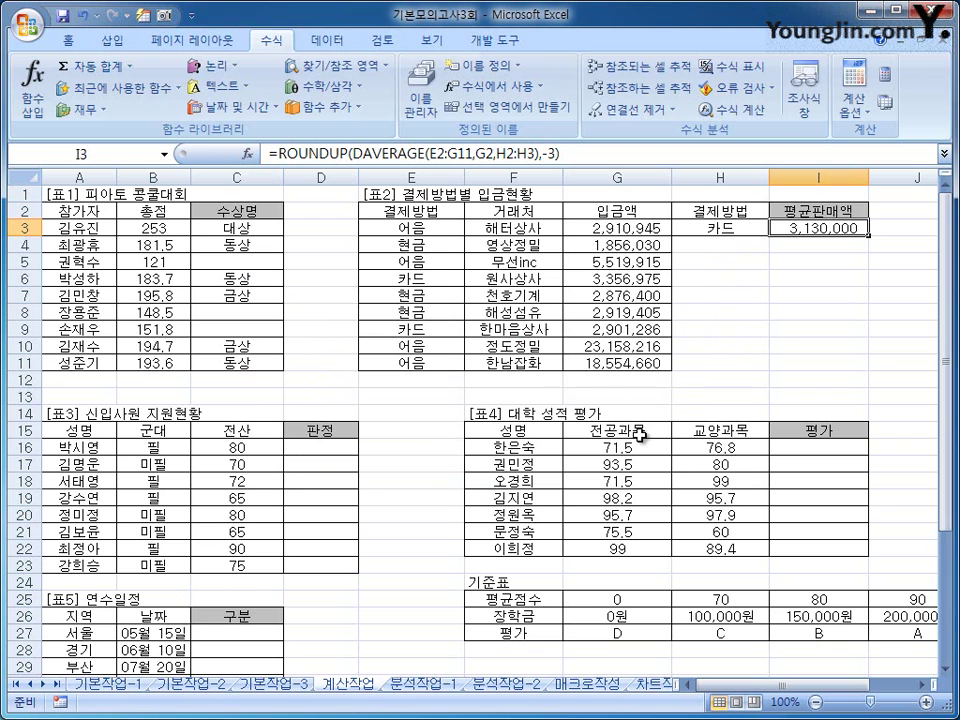
- Examine the 군대 and 전산 columns of [표3] 신입사원 지원현황 and select the first 판정 cell, D16
scroll(638, 433, down, 3)
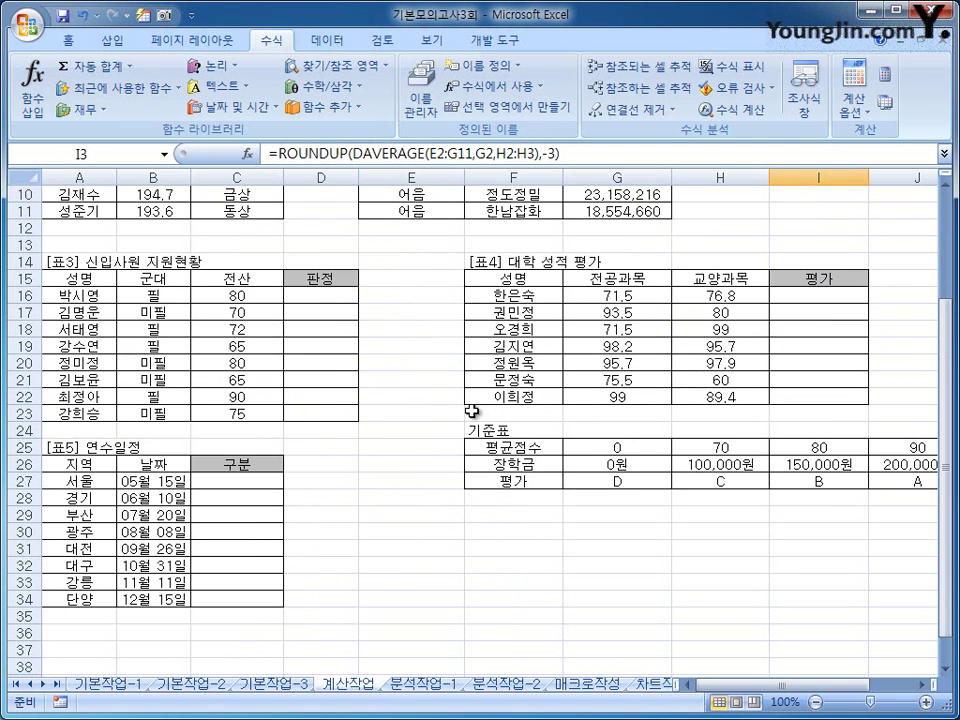
click(320, 295)
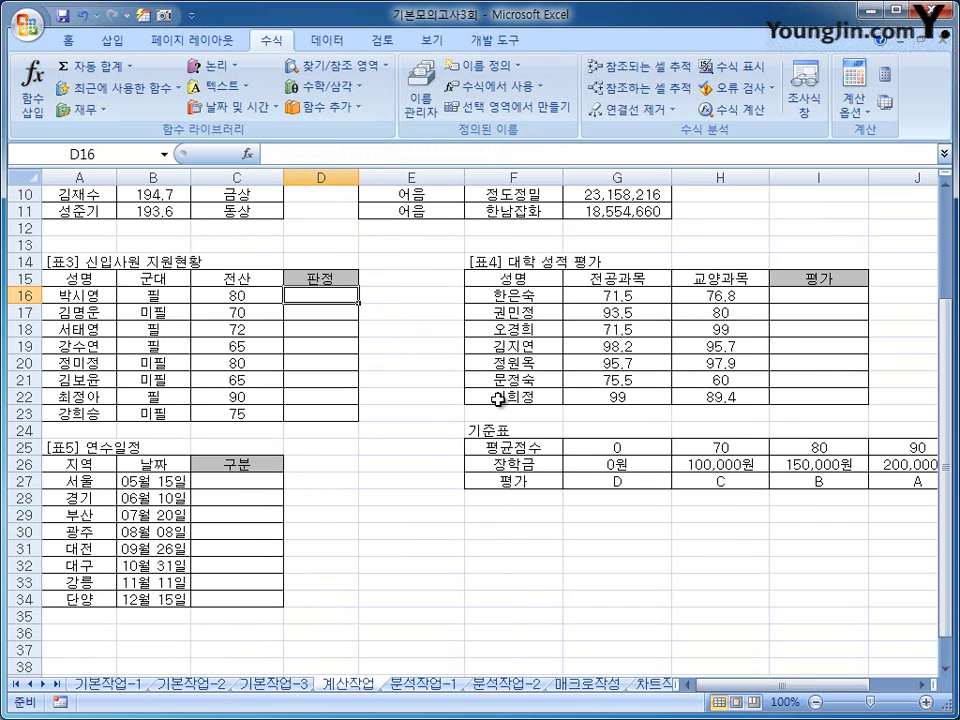
click(170, 293)
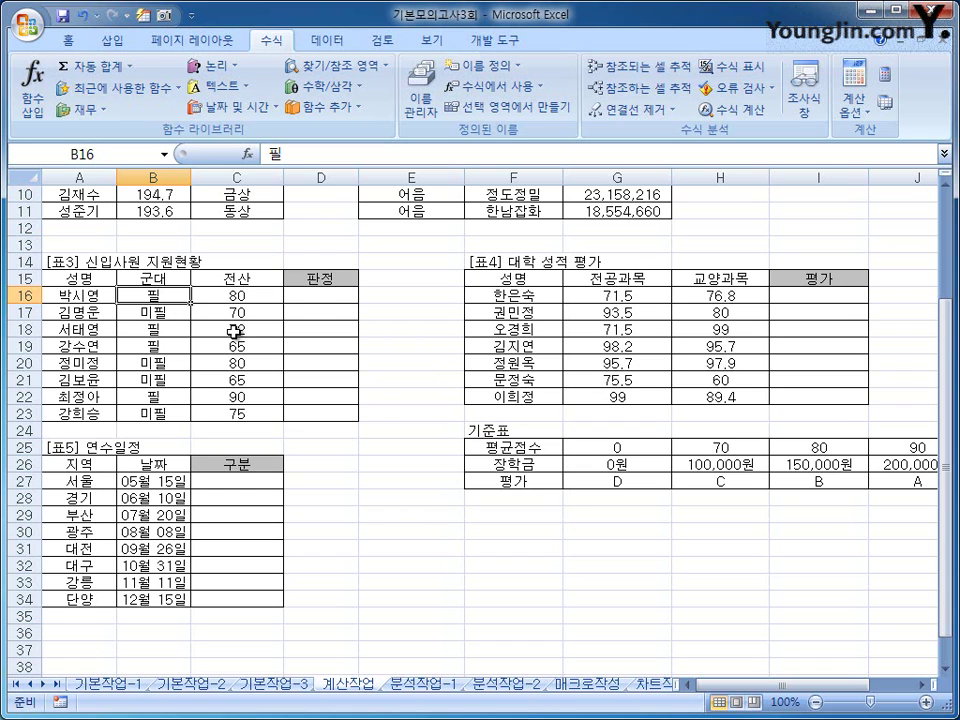
click(317, 296)
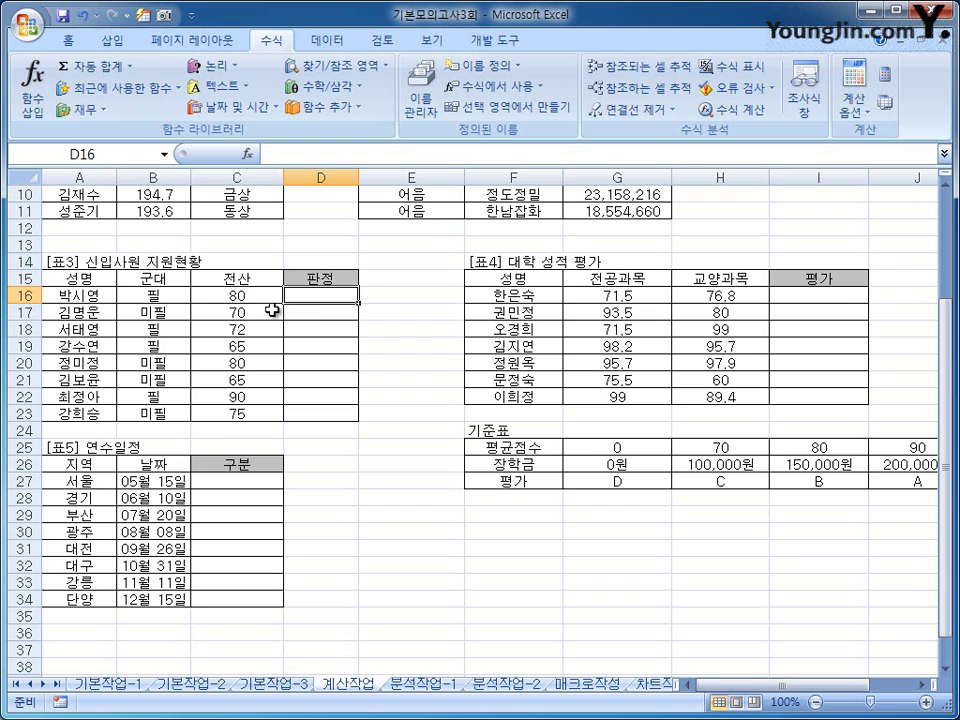
drag(250, 295, 253, 412)
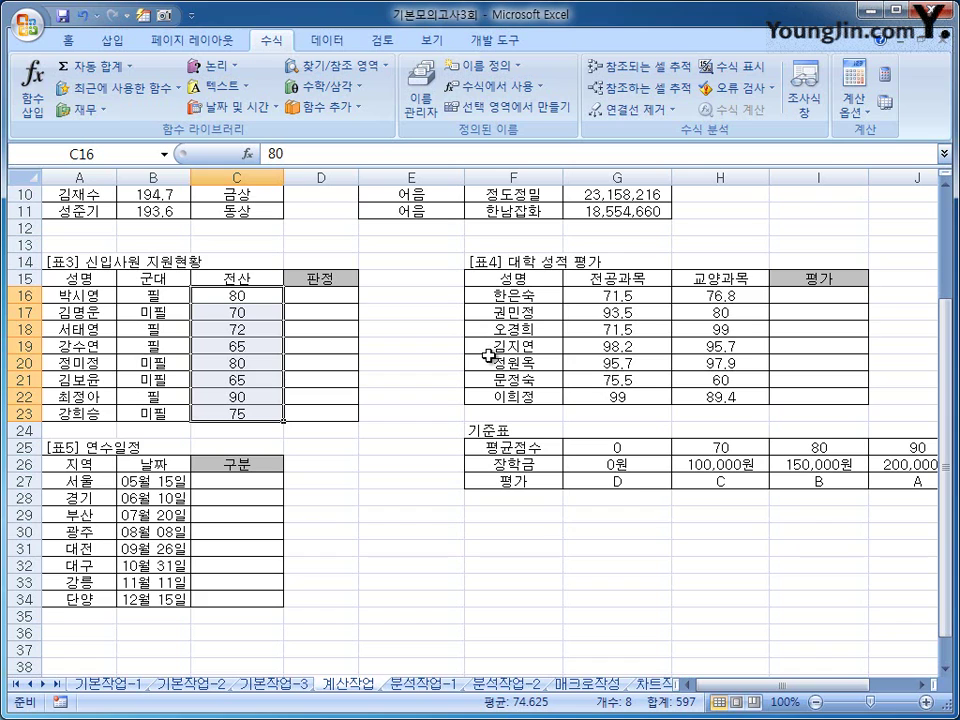
click(317, 296)
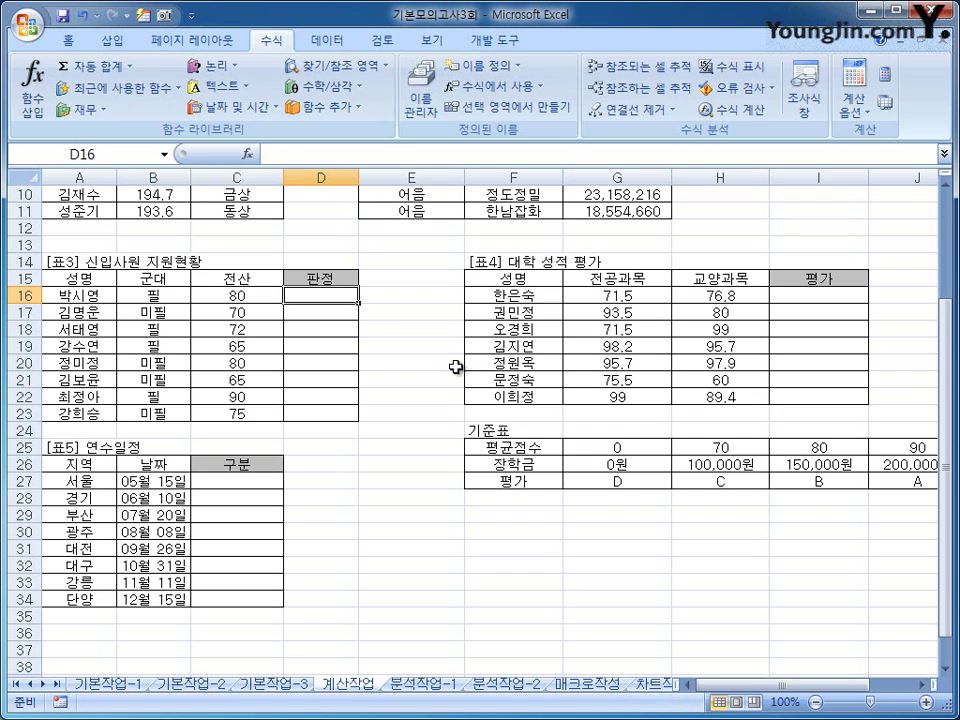
- Enter an AVERAGE formula in D16 over the 전산 scores with the absolute range $C$16:$C$23
click(129, 66)
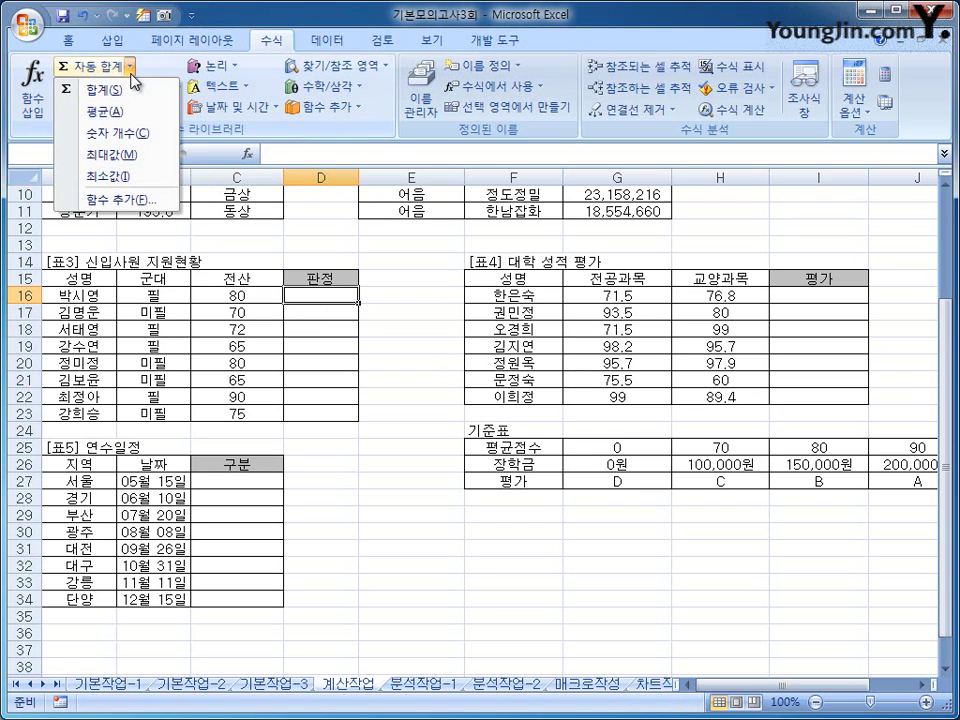
click(135, 112)
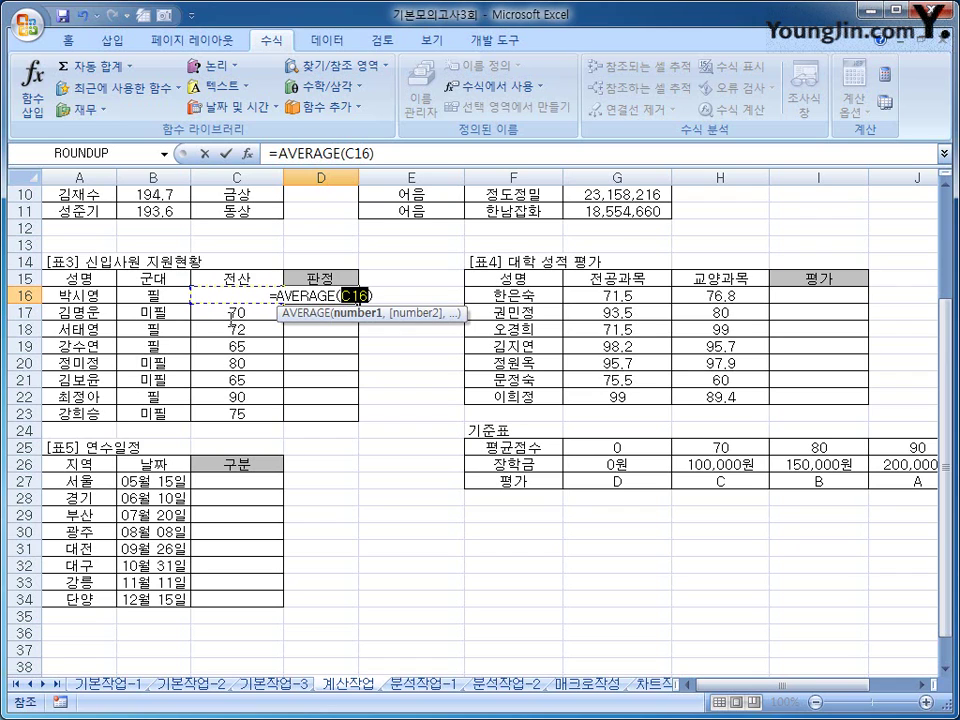
drag(240, 413, 250, 299)
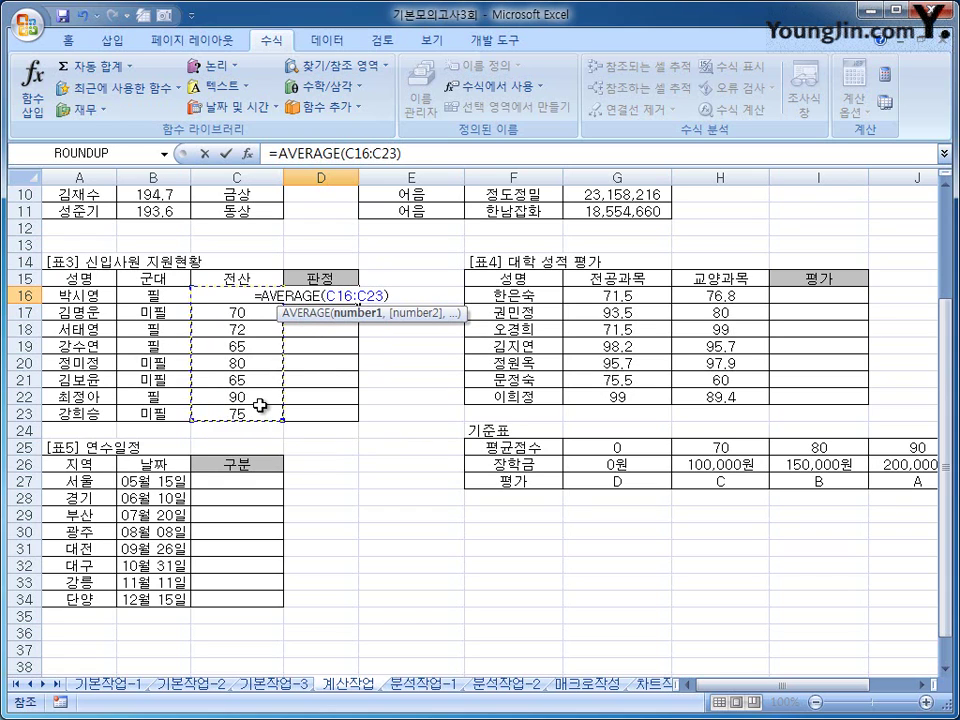
key(F4)
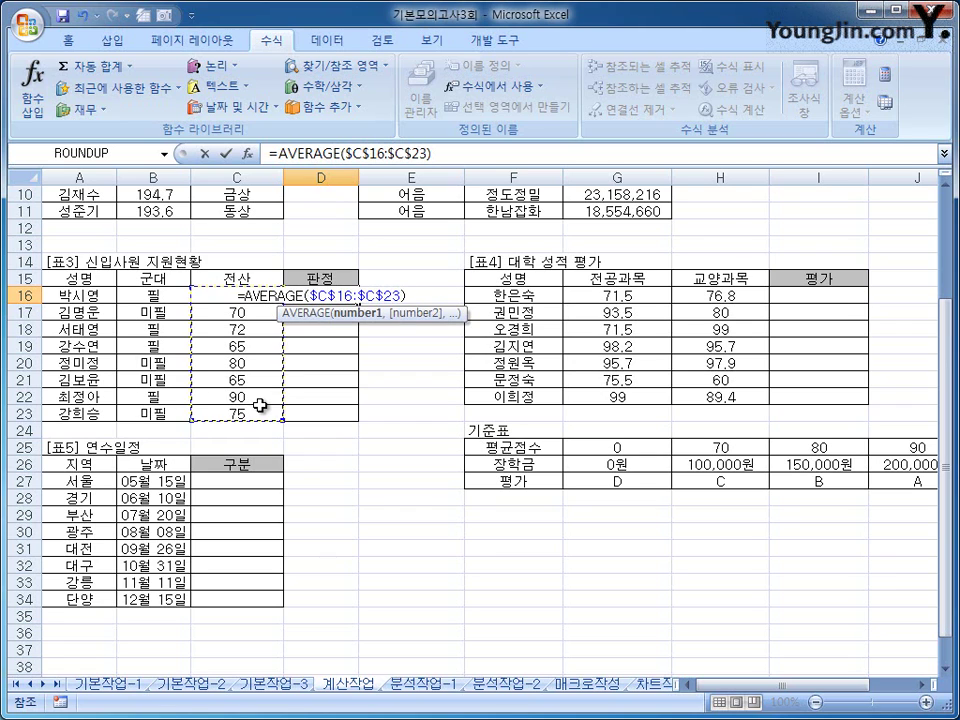
key(Return)
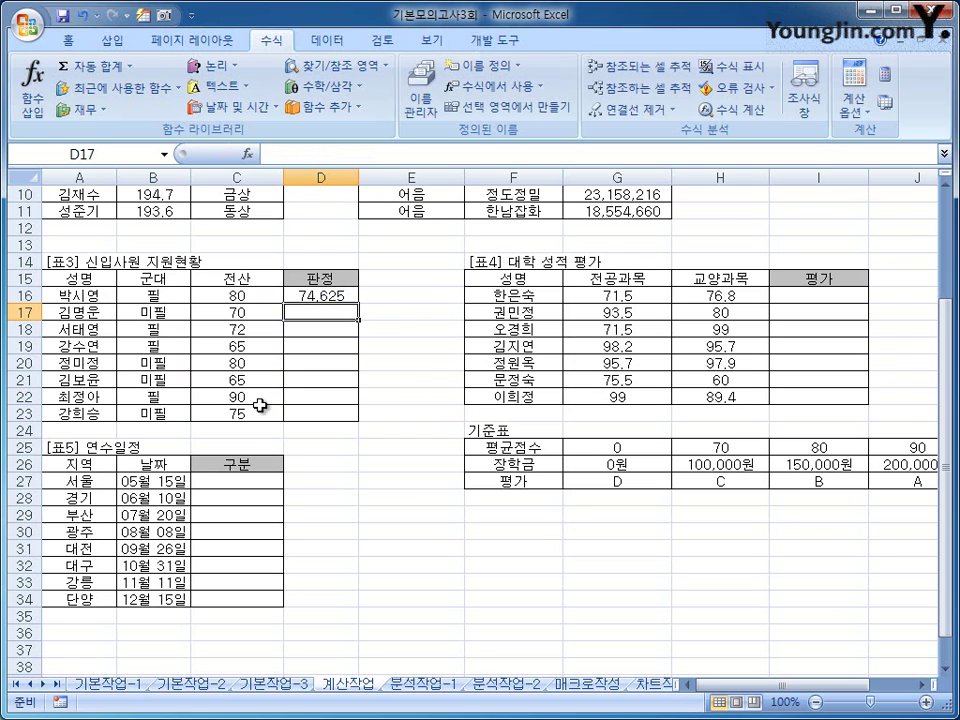
- Cut the AVERAGE expression after the equals sign in D16 and insert the IF function in its place
click(352, 297)
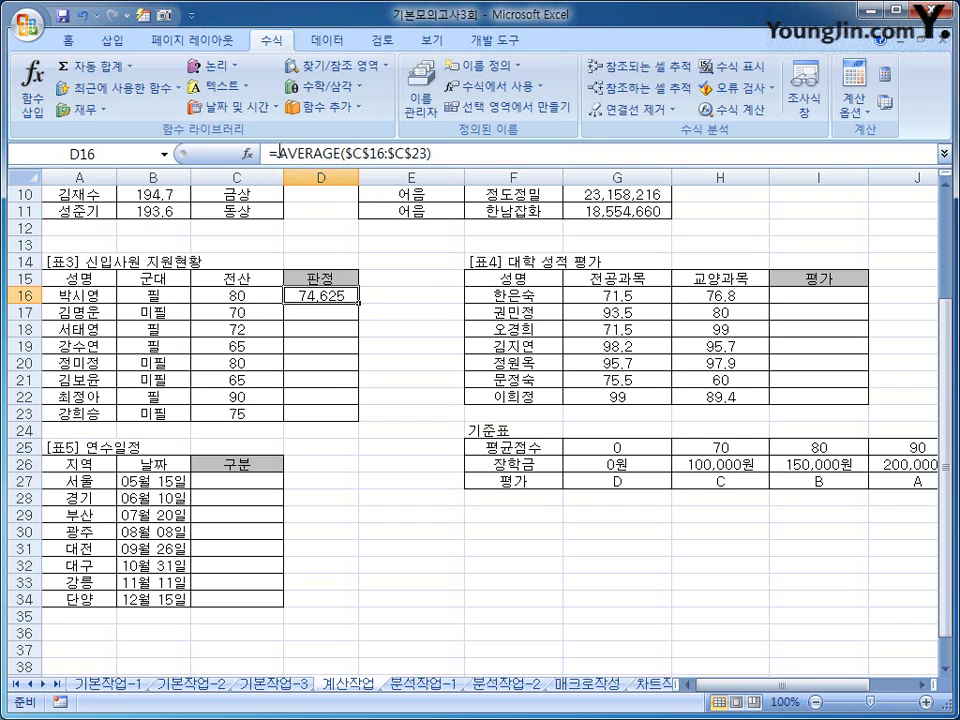
drag(277, 154, 469, 157)
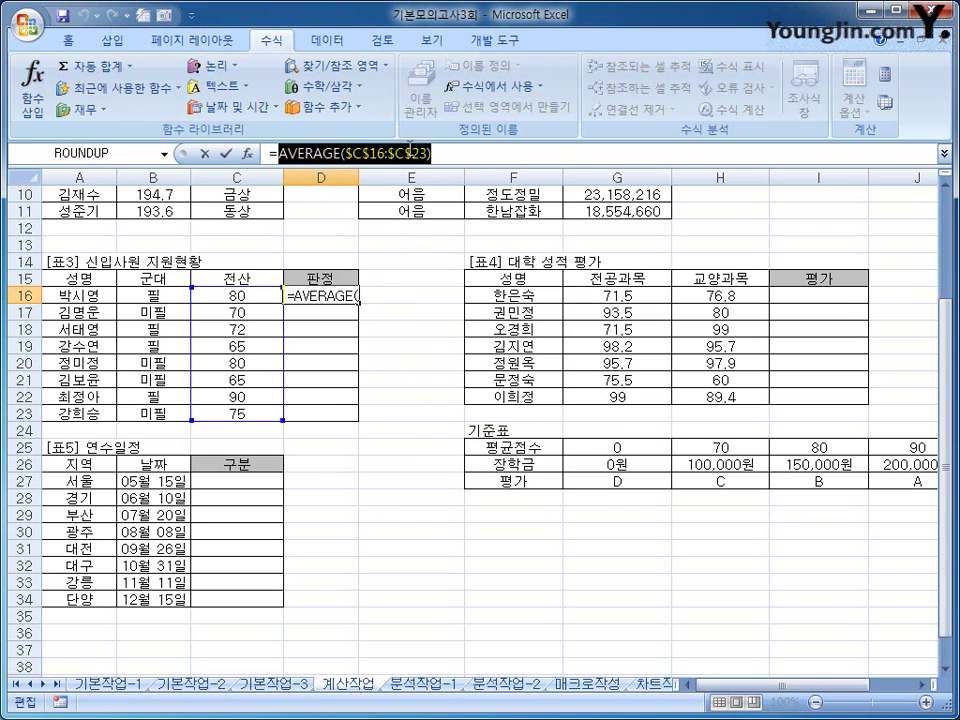
right_click(453, 152)
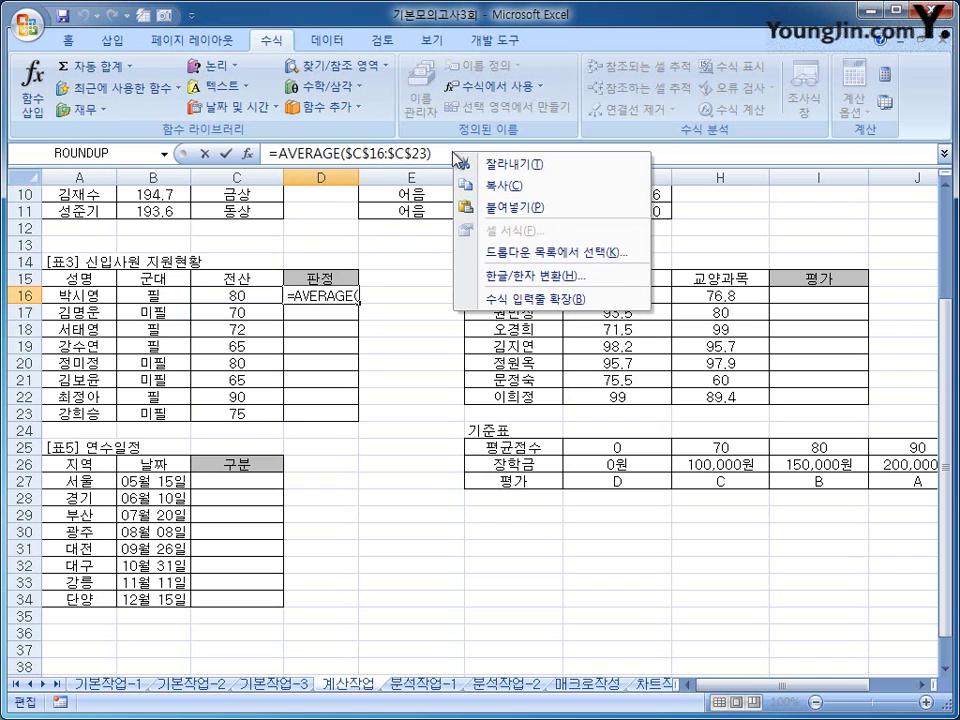
click(513, 162)
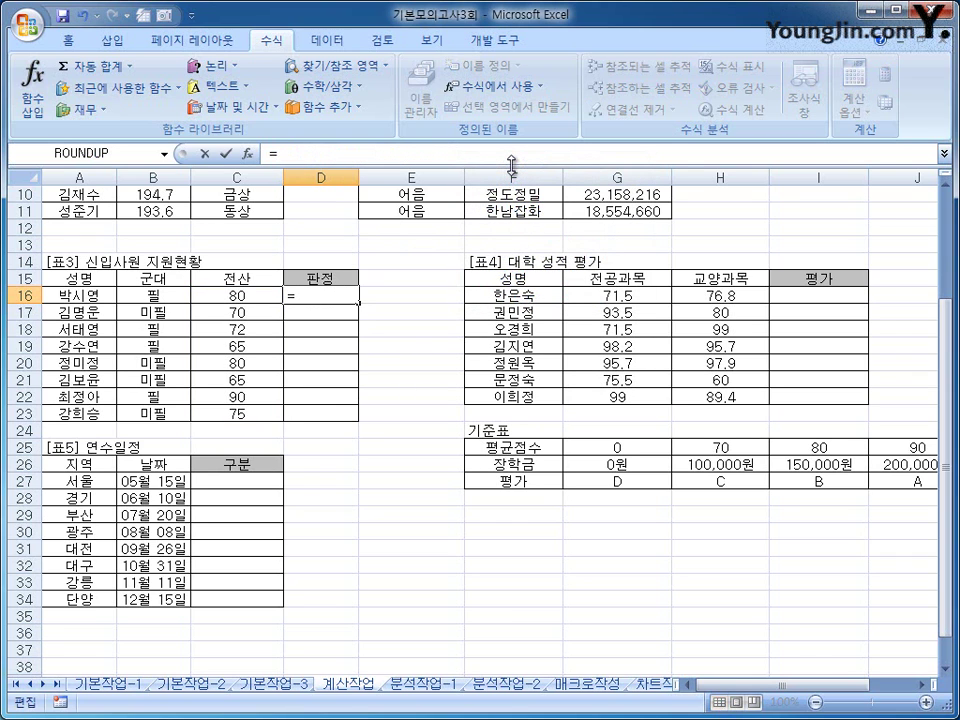
click(222, 68)
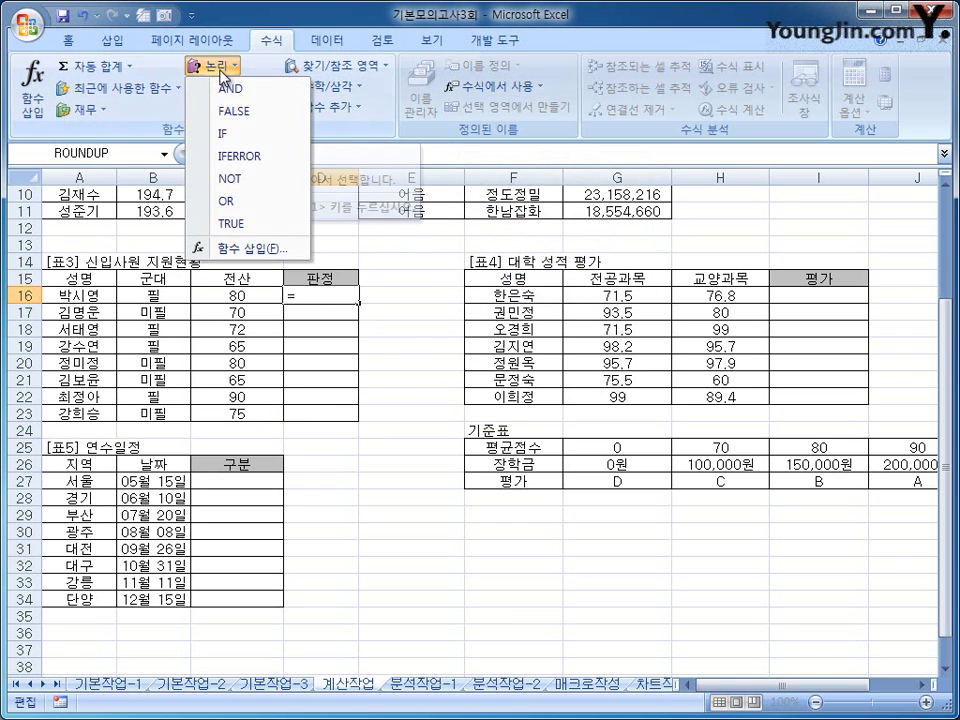
click(225, 131)
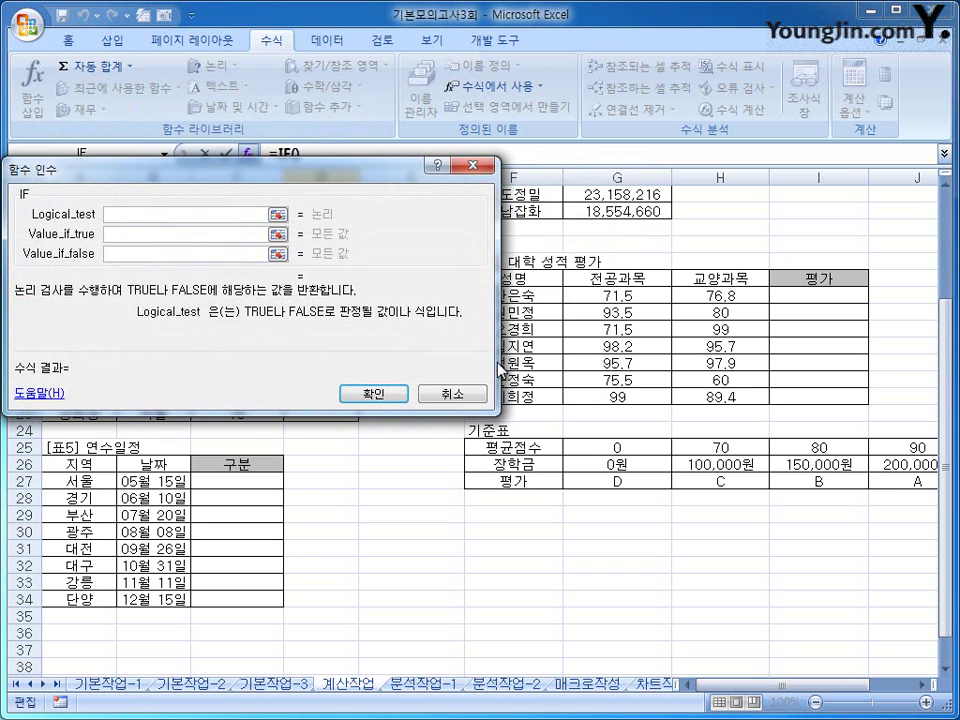
drag(301, 173, 570, 238)
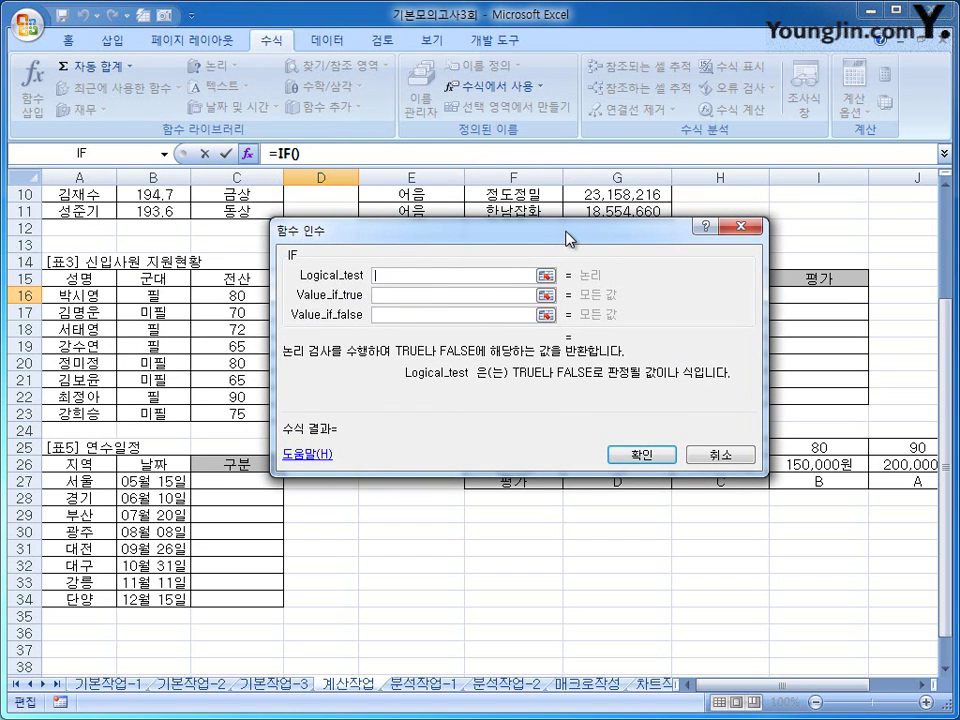
drag(575, 237, 637, 235)
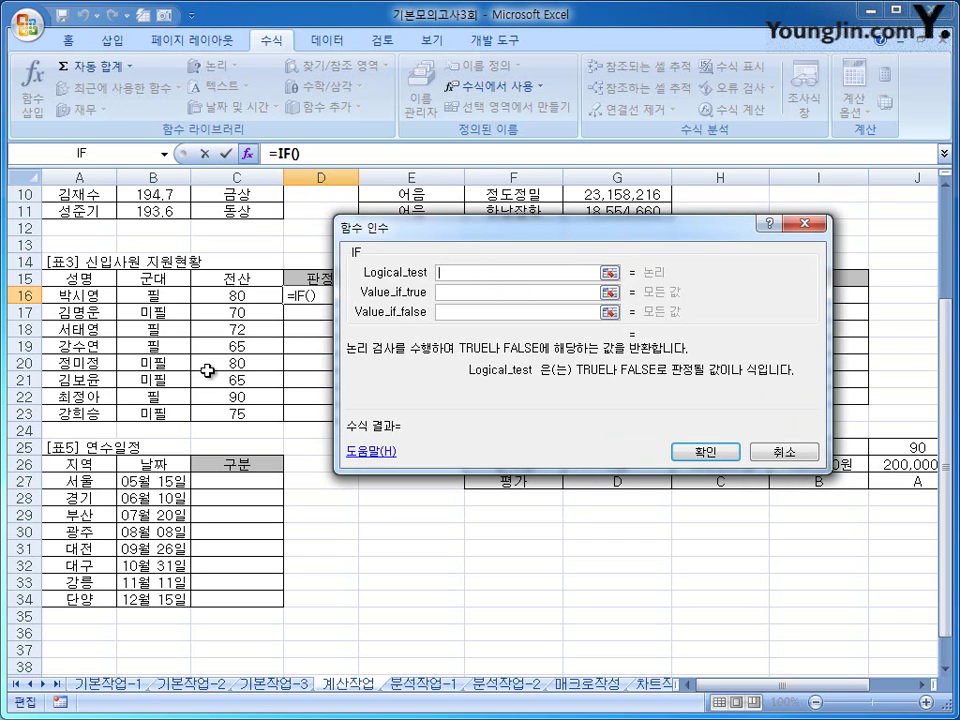
- Nest a second IF in the logical test with condition B16="필", true value 3 and false value 0
click(88, 155)
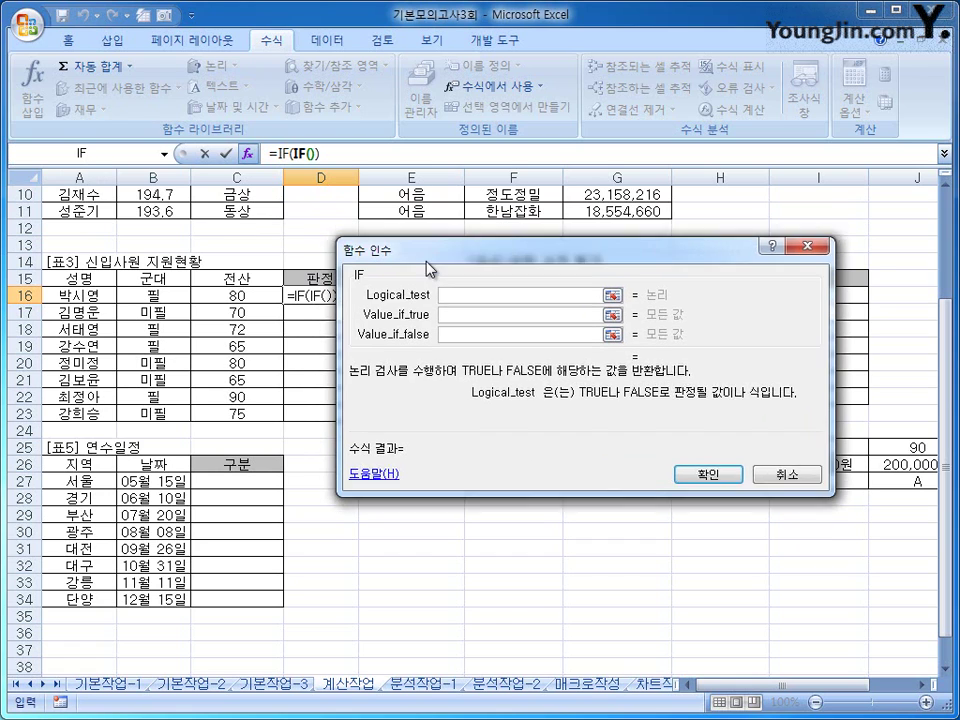
click(153, 296)
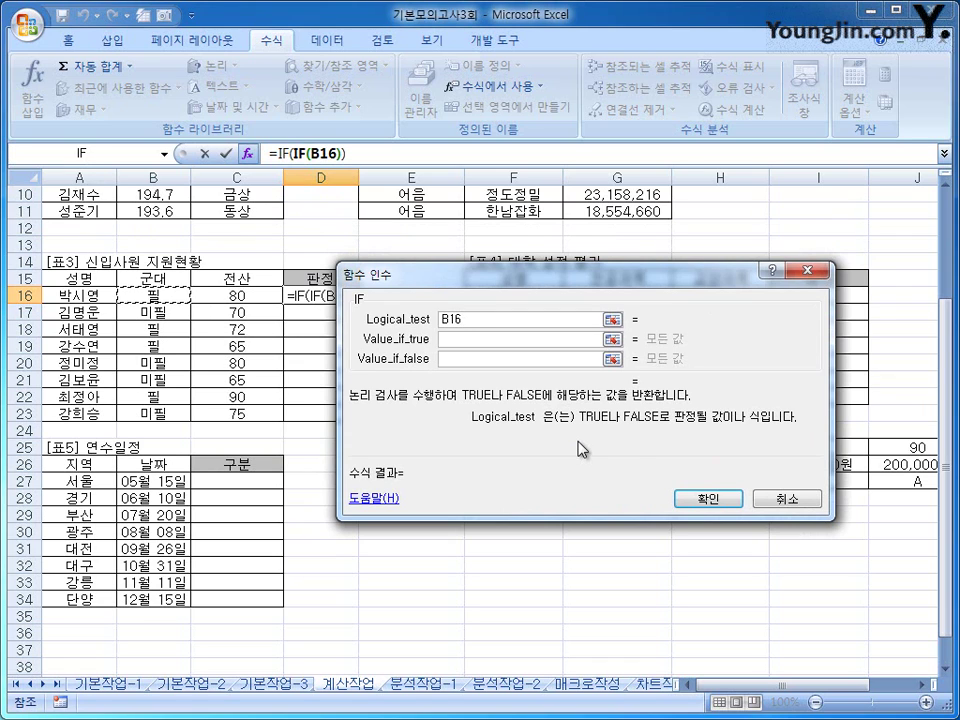
text(=)
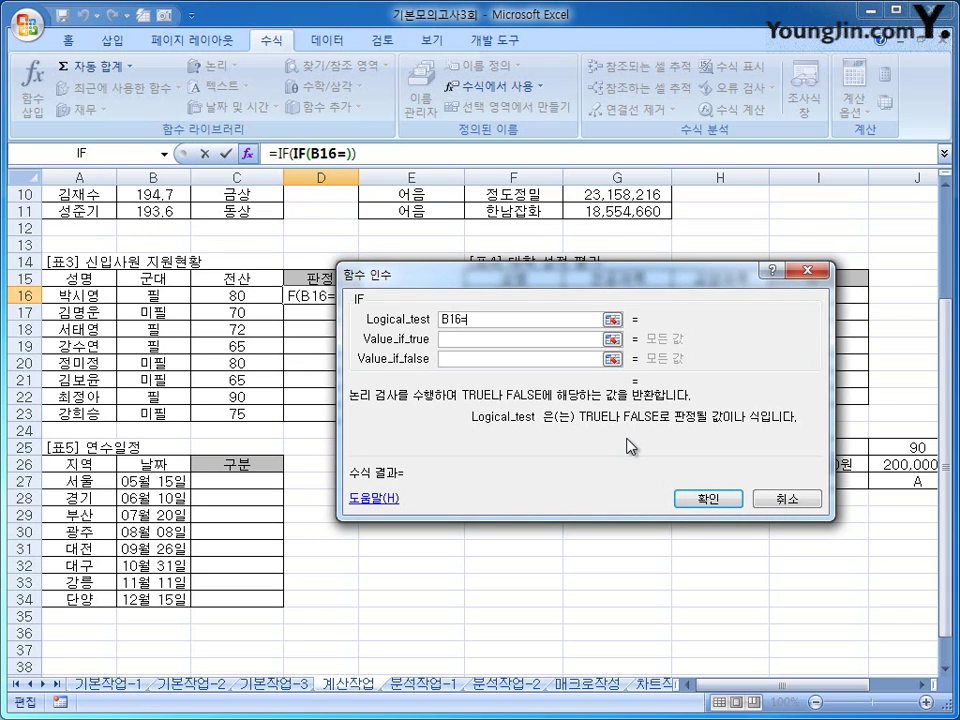
text("필)
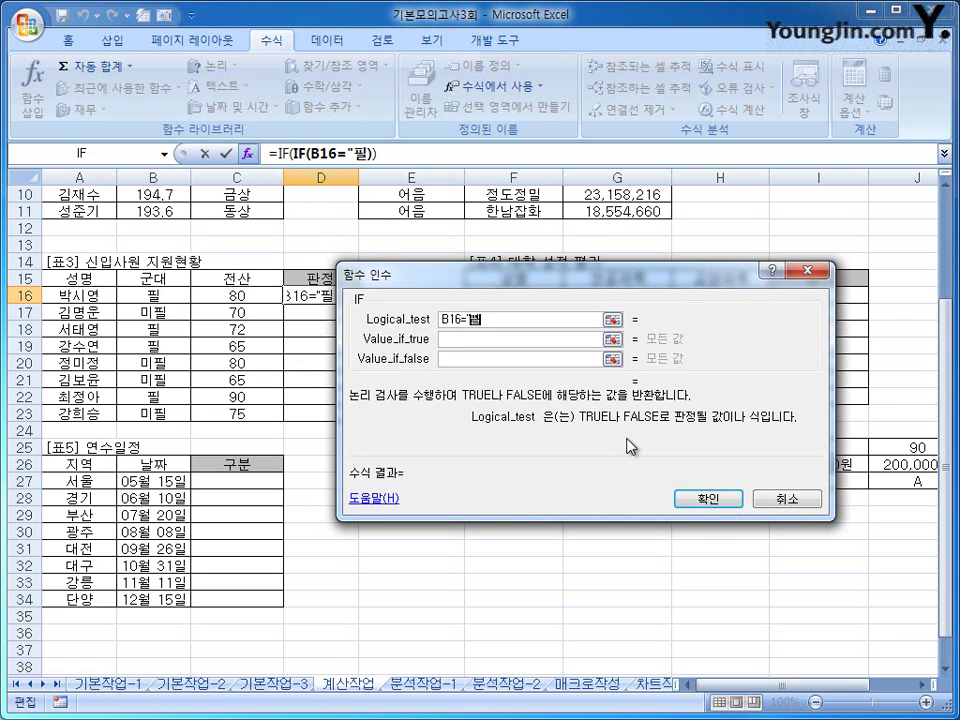
text(")
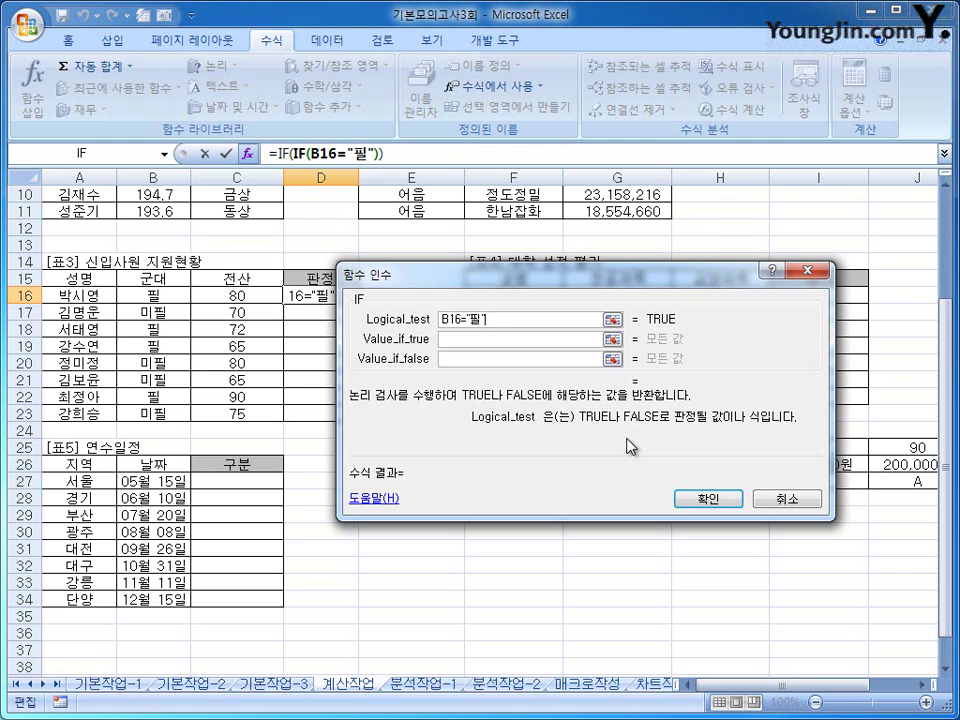
click(516, 339)
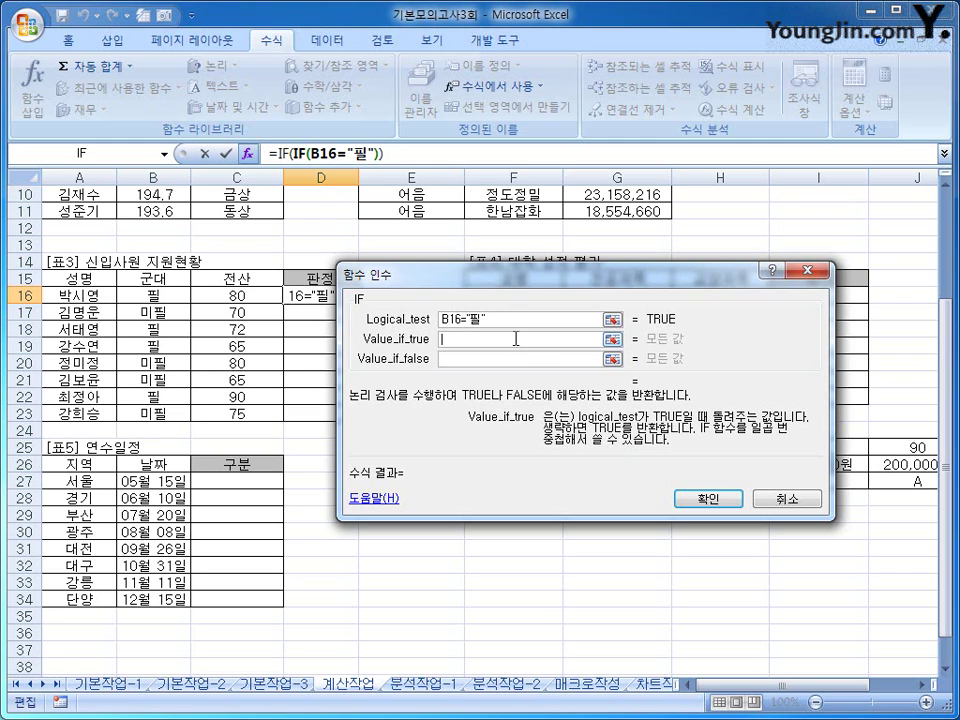
text(3)
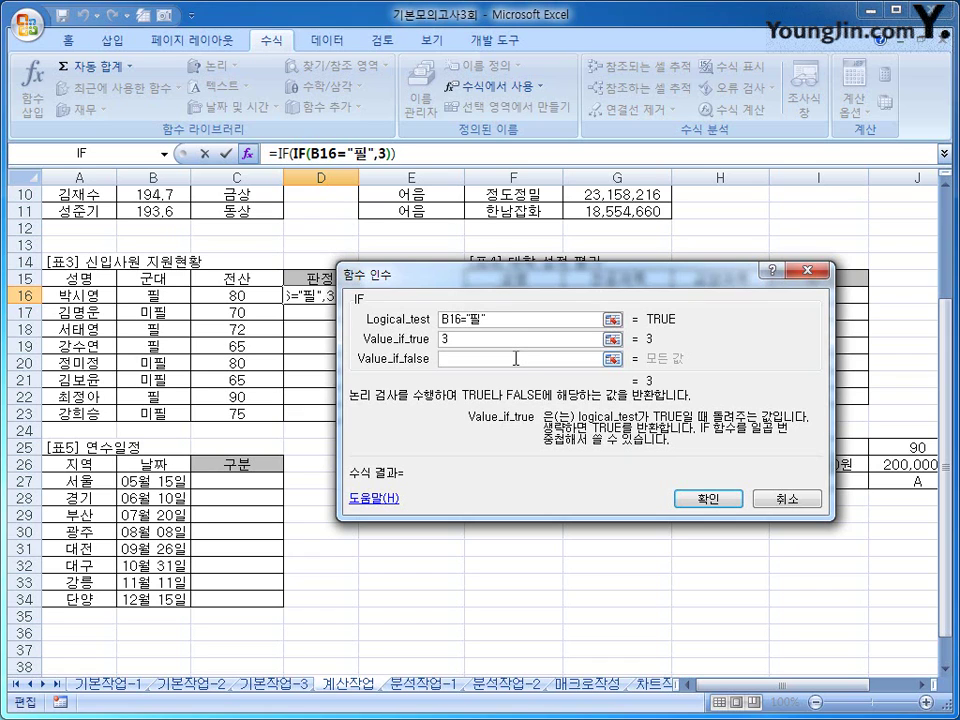
click(516, 358)
text(0)
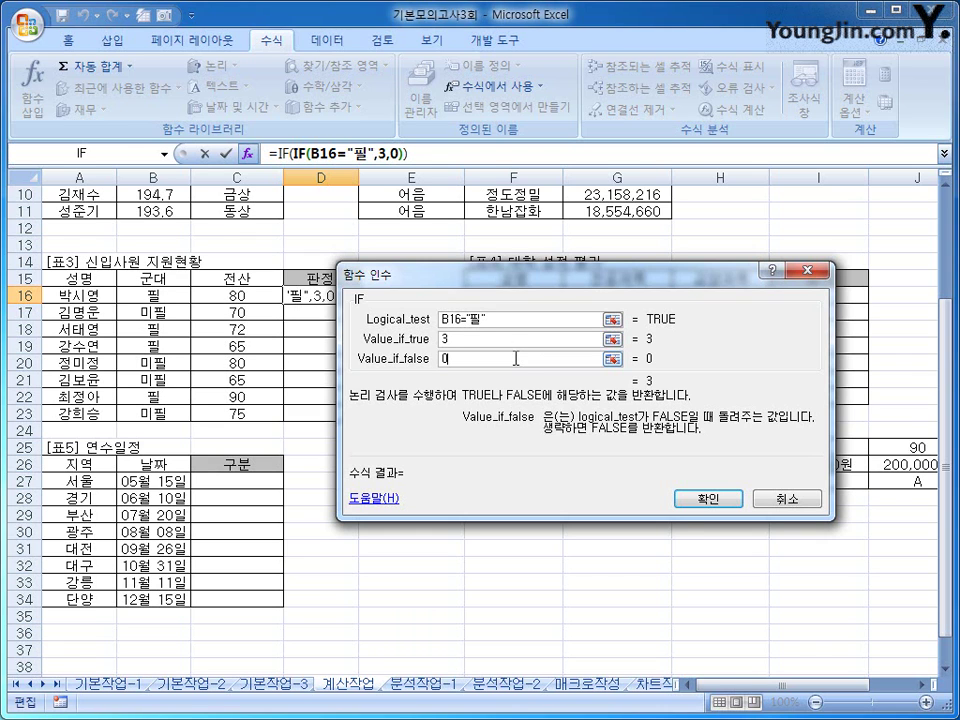
click(697, 505)
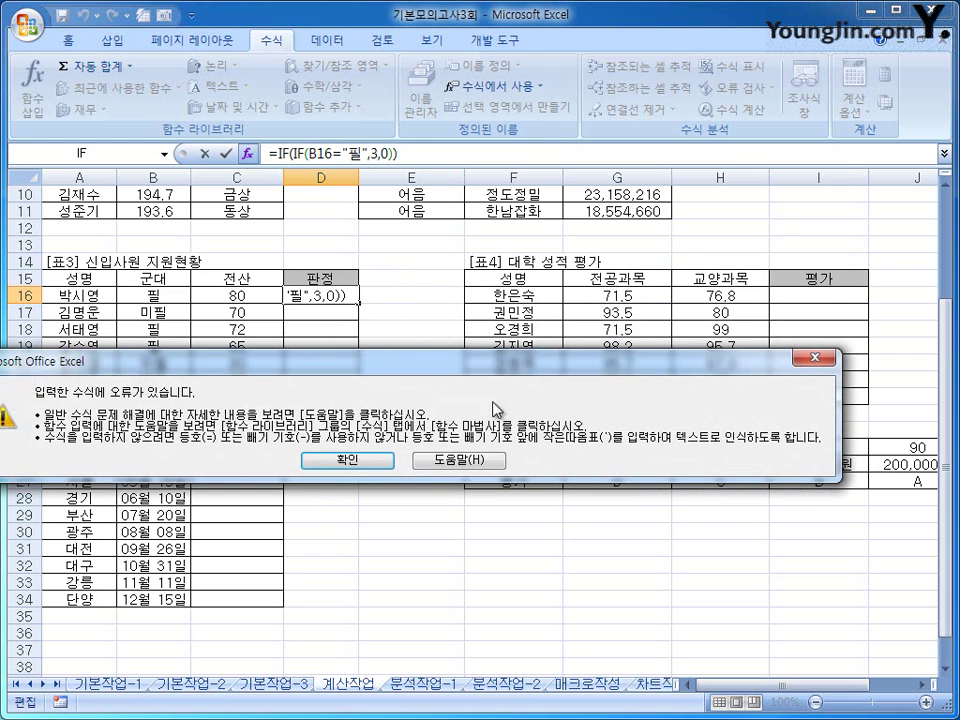
click(346, 460)
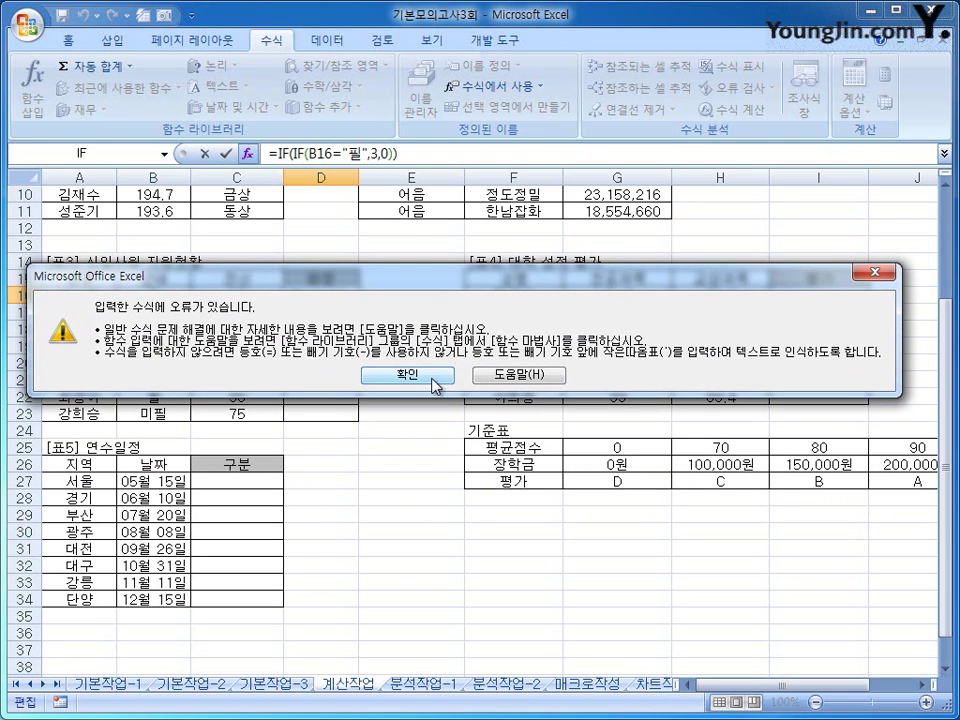
click(431, 379)
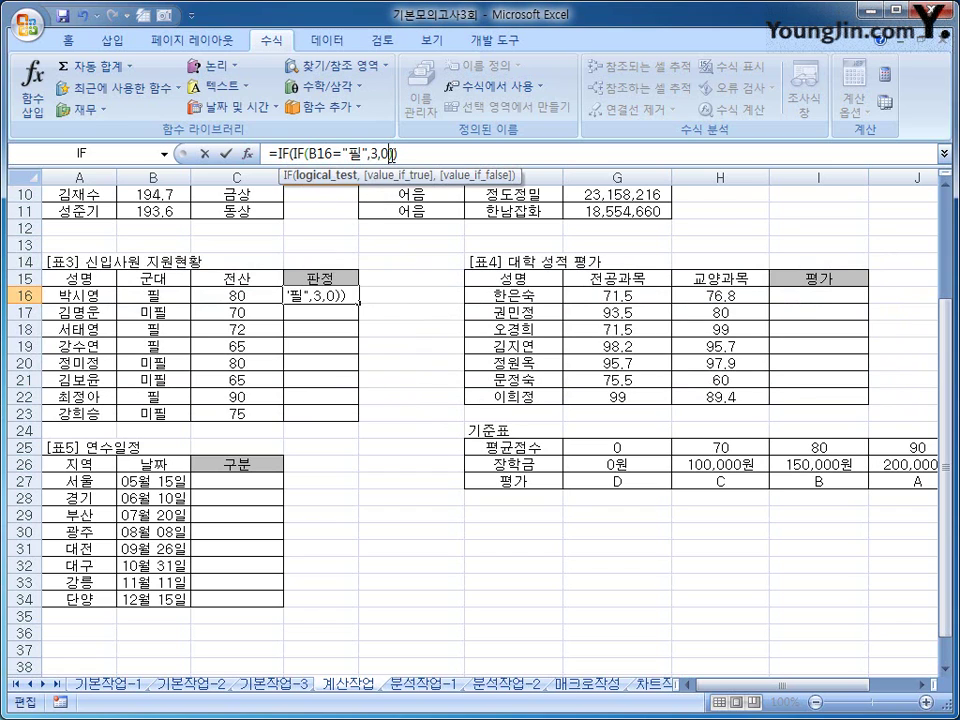
- Extend the outer IF's condition after the nested IF with +C16>= and the cut AVERAGE($C$16:$C$23) expression
key(Left)
key(Left)
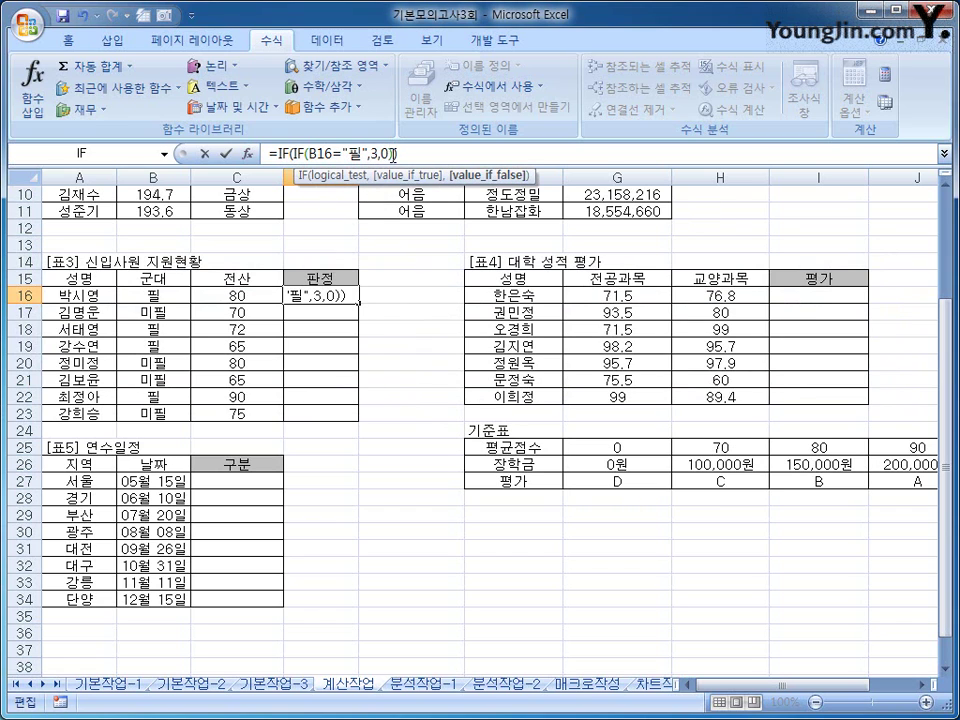
key(Right)
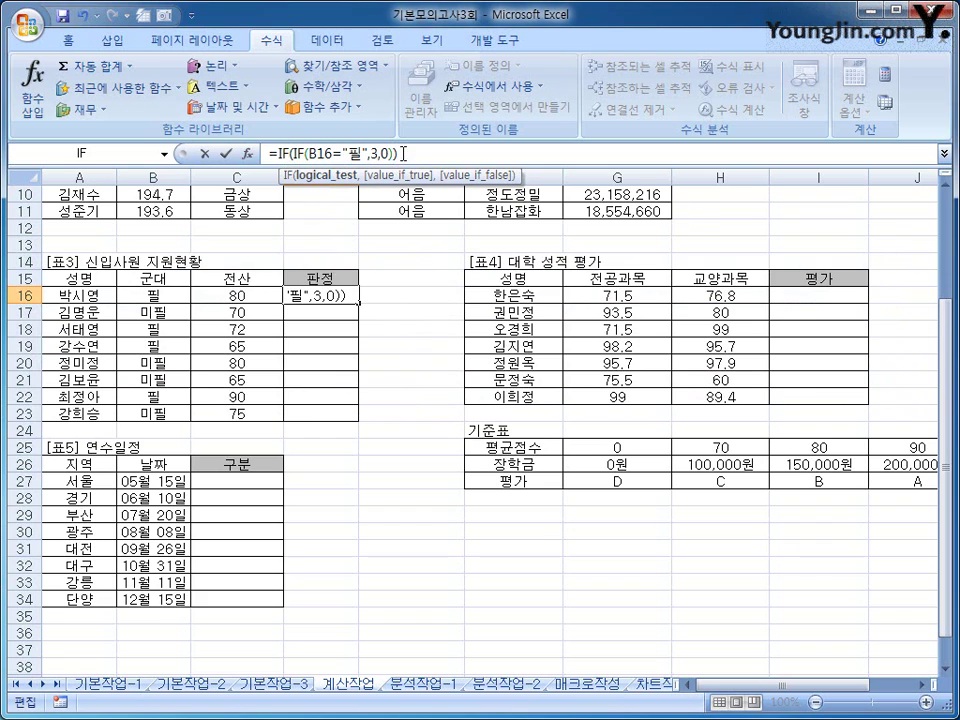
text(+)
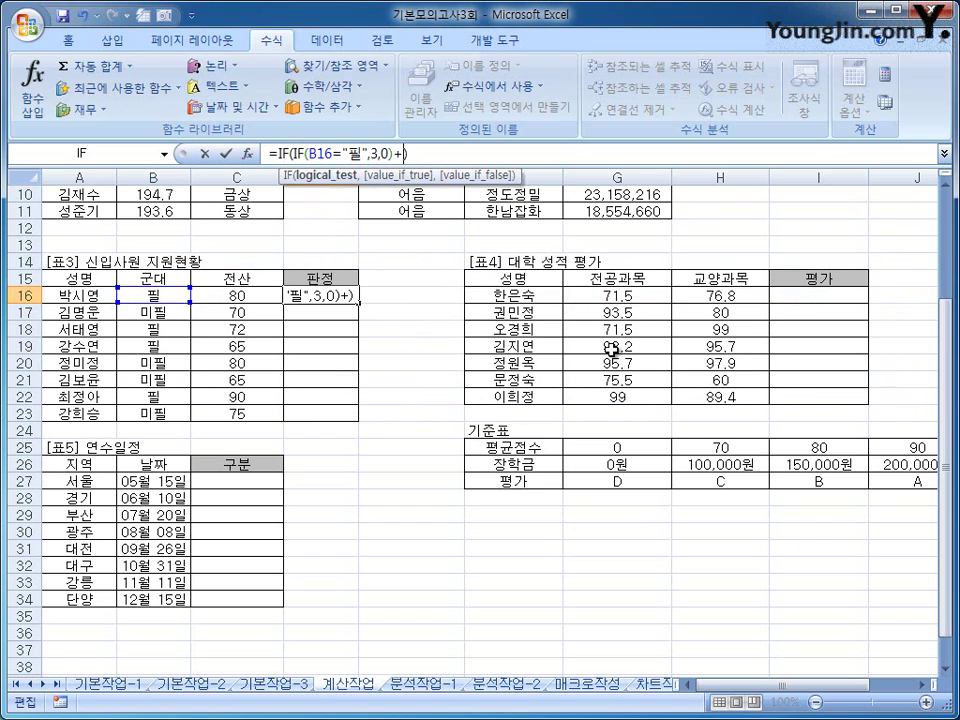
click(237, 295)
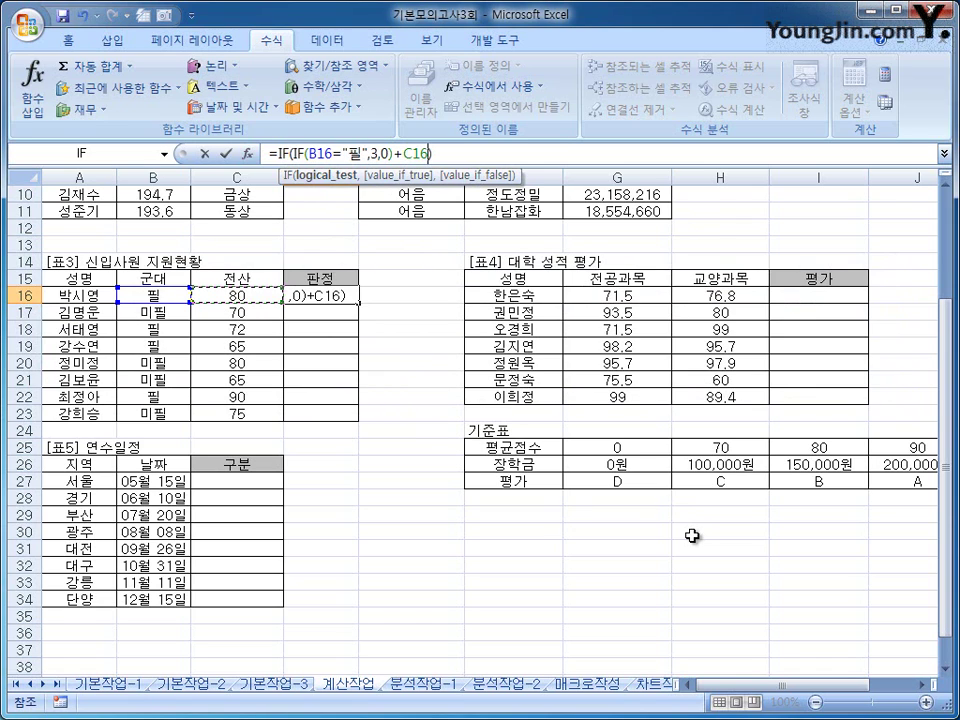
text(,)
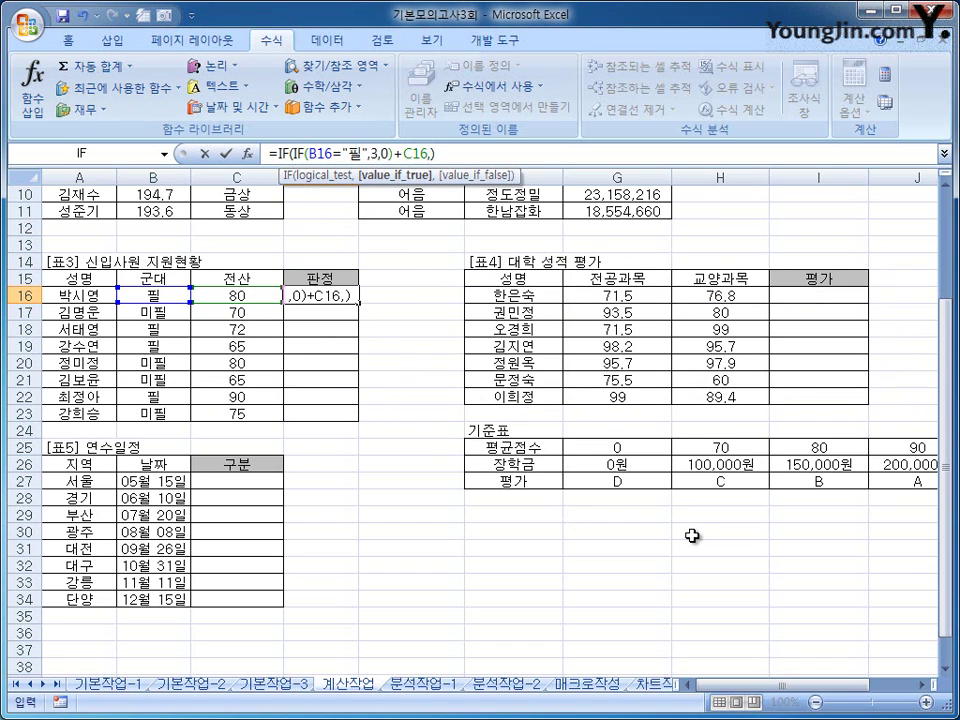
key(BackSpace)
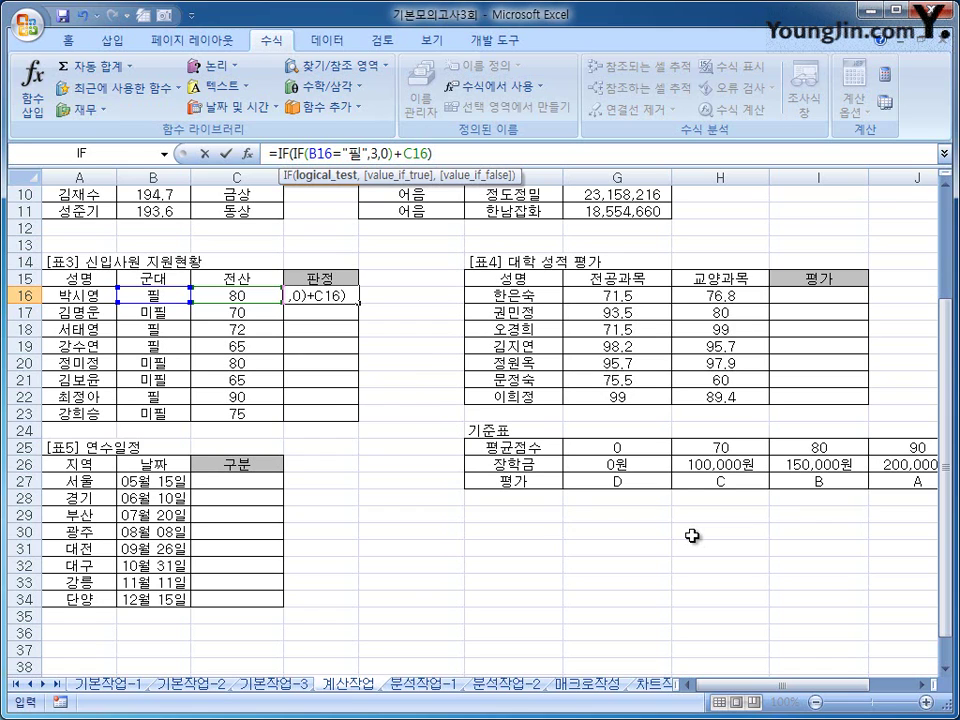
text(>=)
key(ctrl+v)
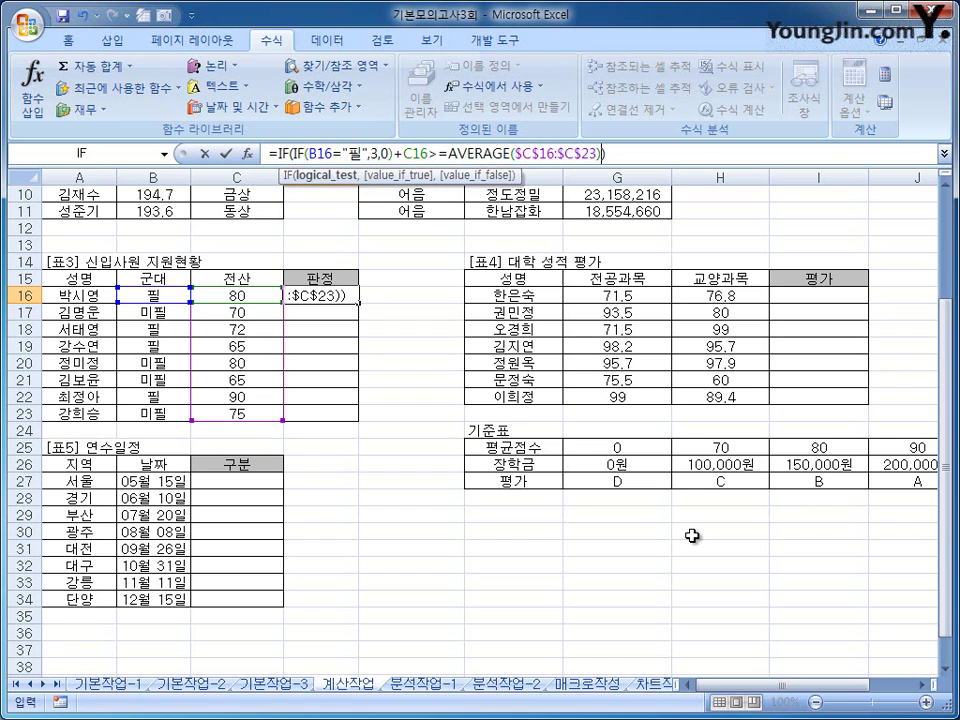
- Add "합격" as the outer IF's true value and "불합격" as its false value in the D16 formula
text(,)
text("g)
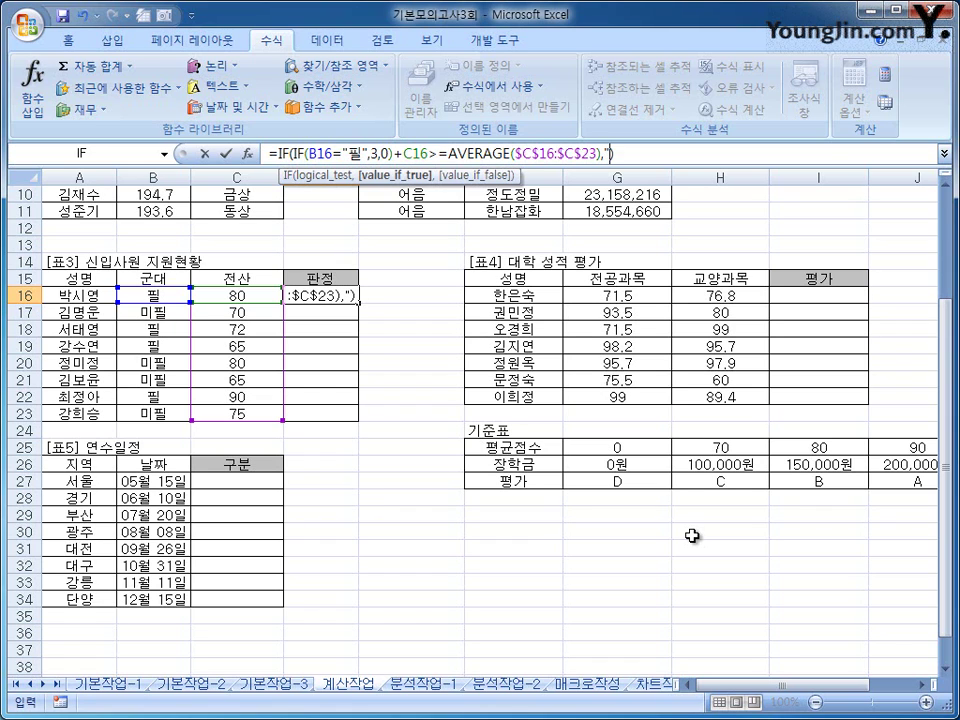
text(kq)
key(BackSpace)
key(BackSpace)
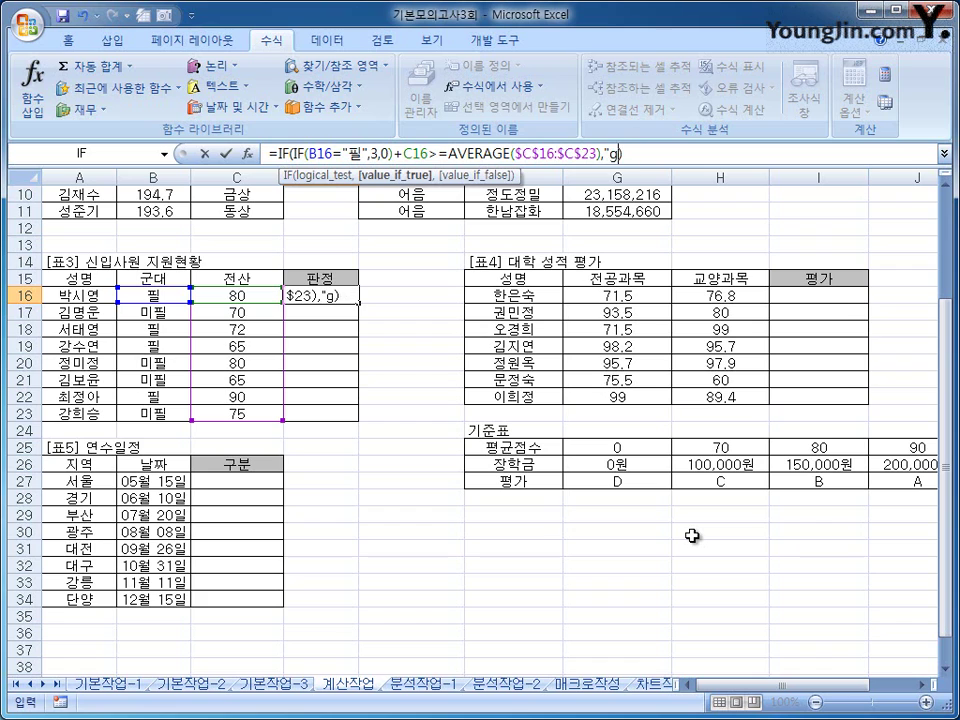
key(BackSpace)
key(Hangul)
text(하ㅂ격","불합격)
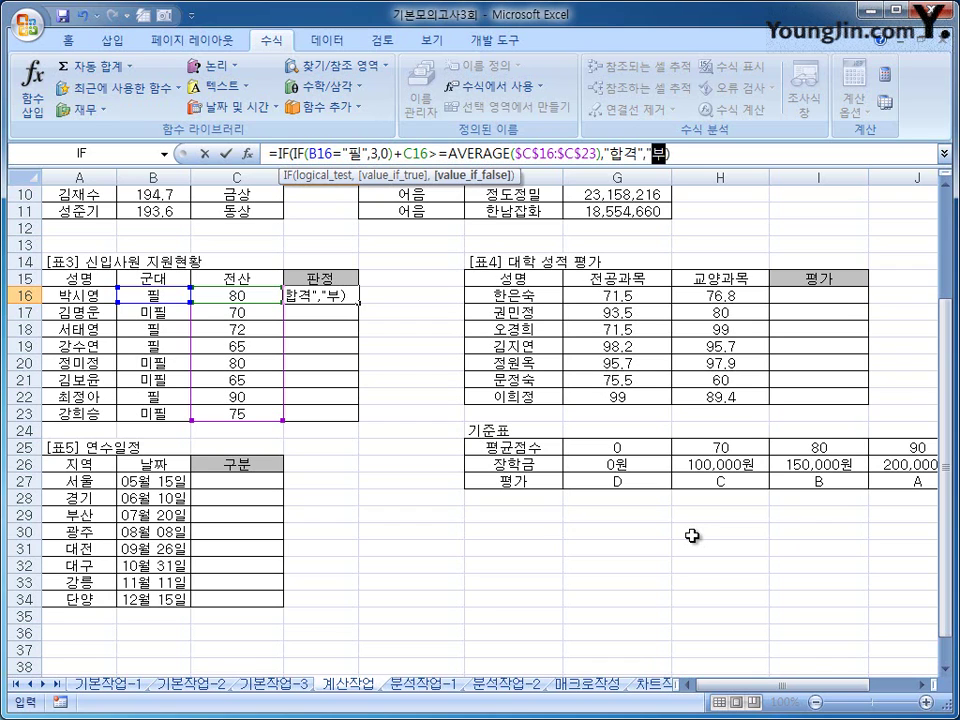
text("))
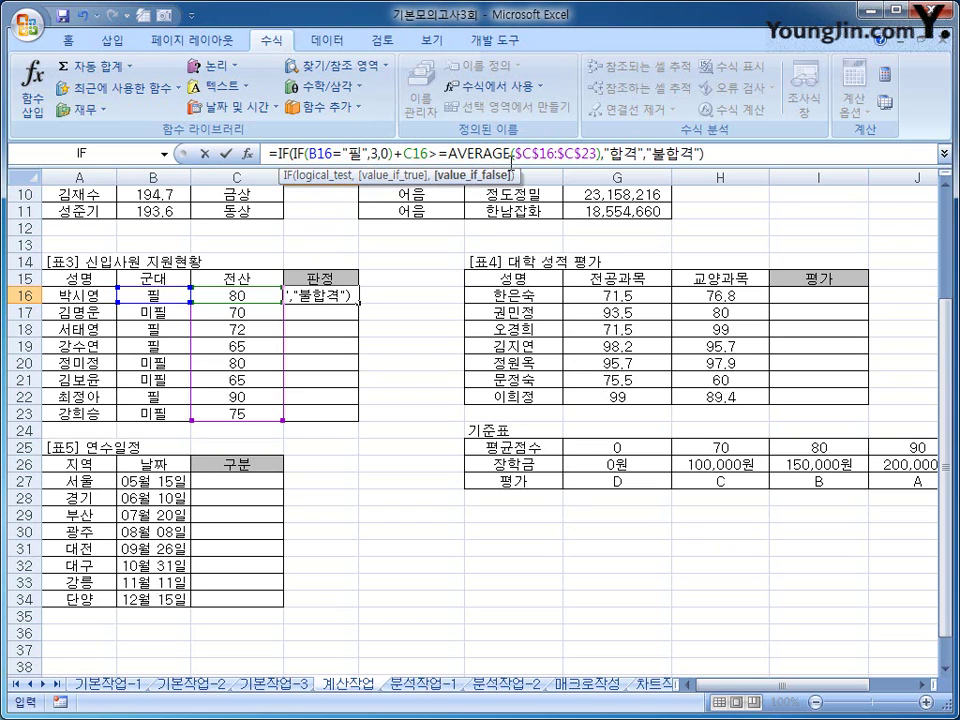
- Confirm the IF formula in D16 and fill it down through D23
click(750, 157)
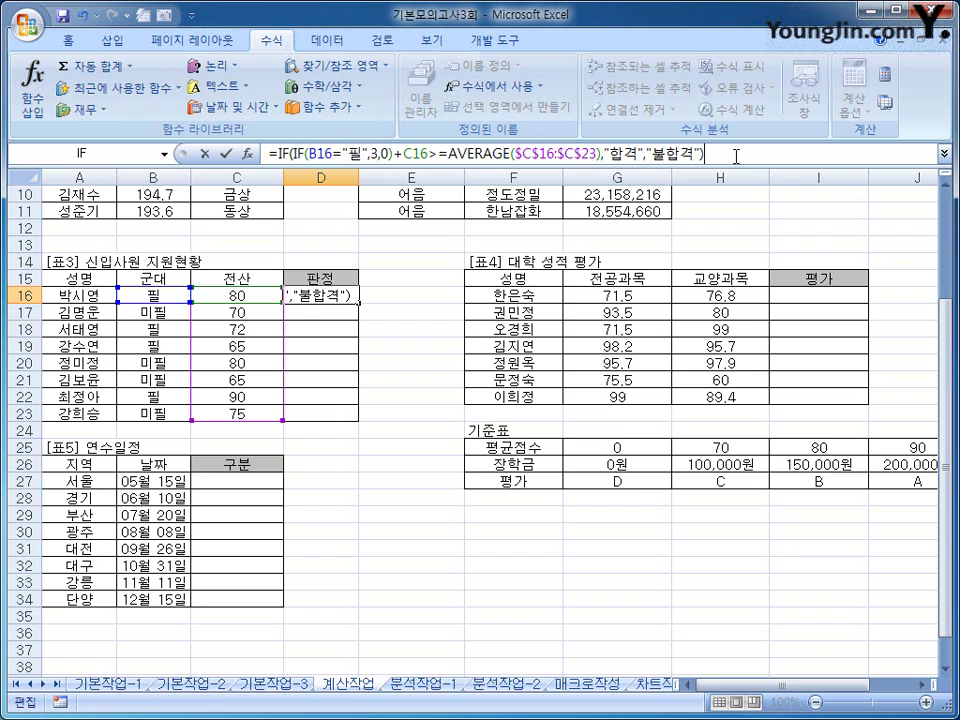
key(Return)
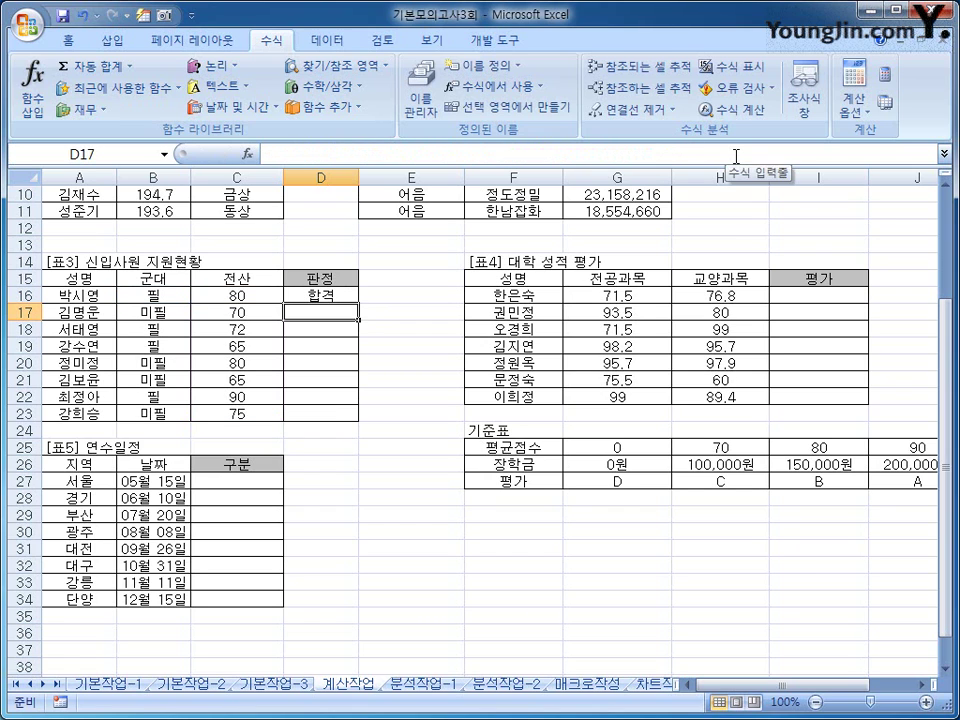
click(330, 294)
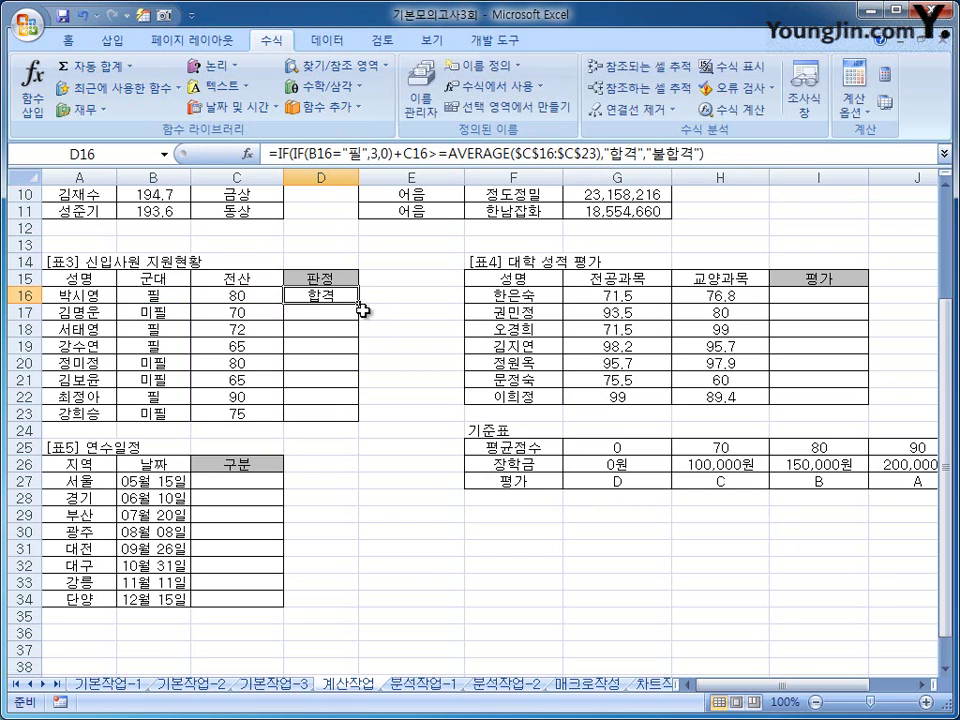
drag(358, 303, 358, 423)
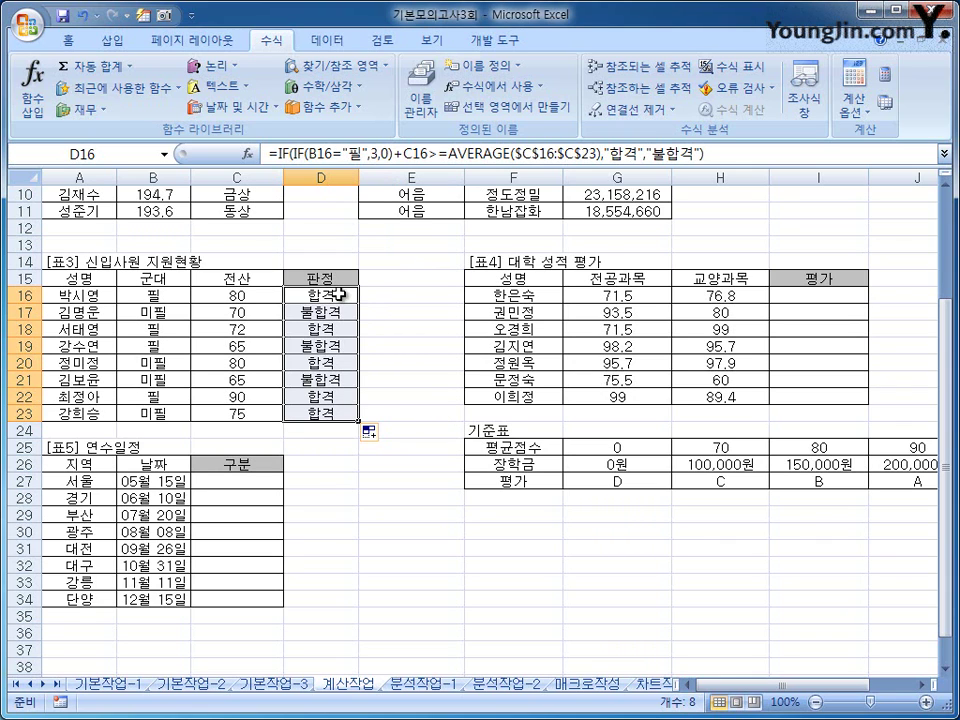
- Clear D16:D23 and enter =AVERAGE($C$16:$C$23) in D16 with absolute references
drag(341, 294, 343, 415)
key(Delete)
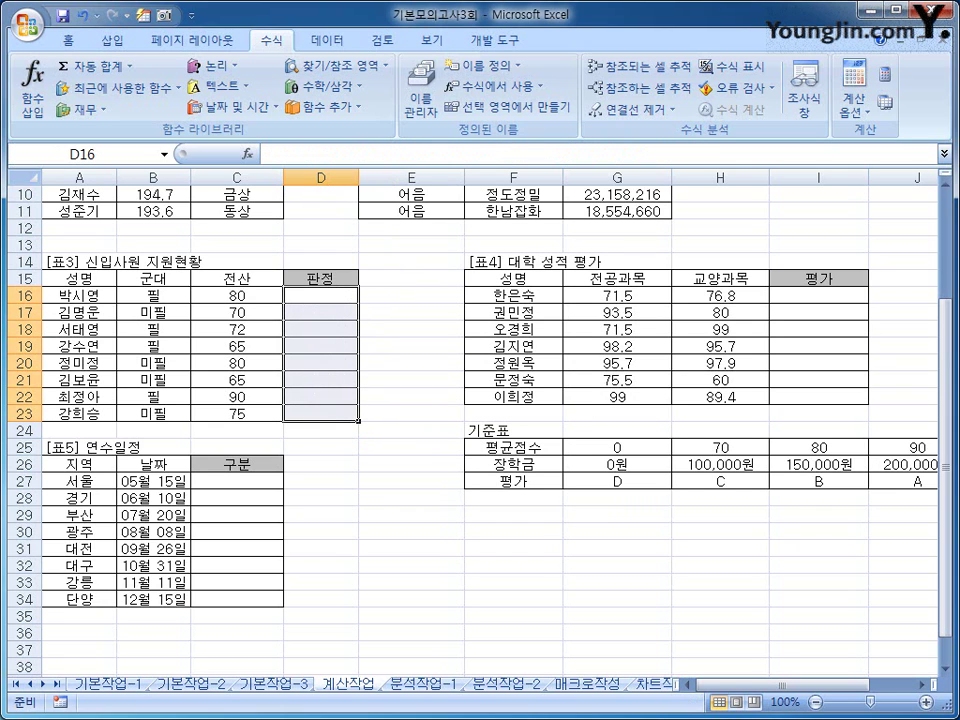
click(318, 298)
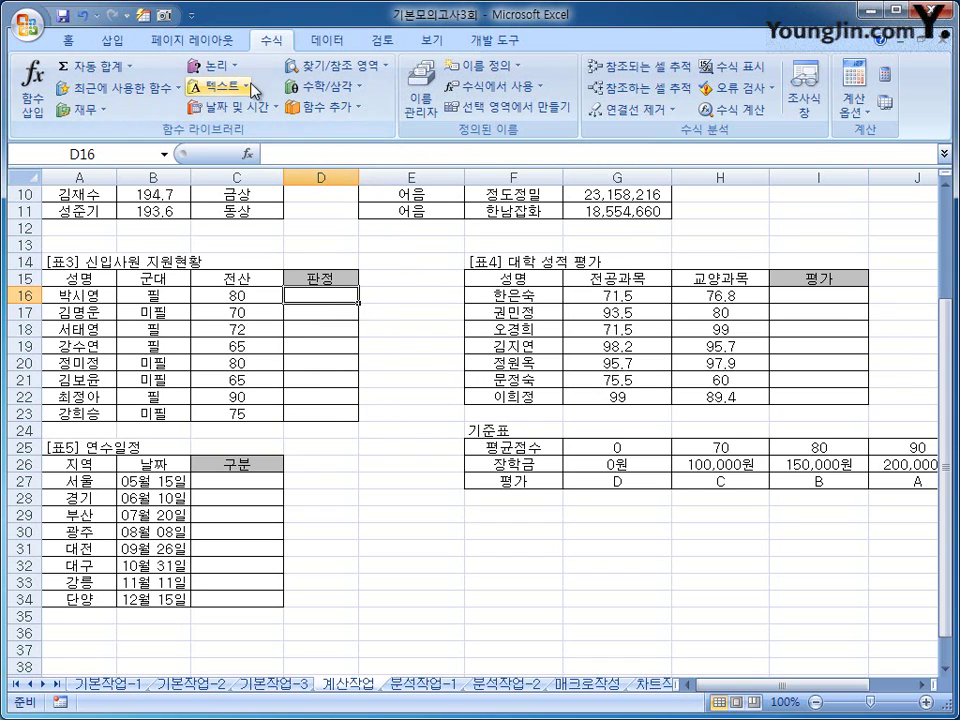
click(130, 67)
click(100, 112)
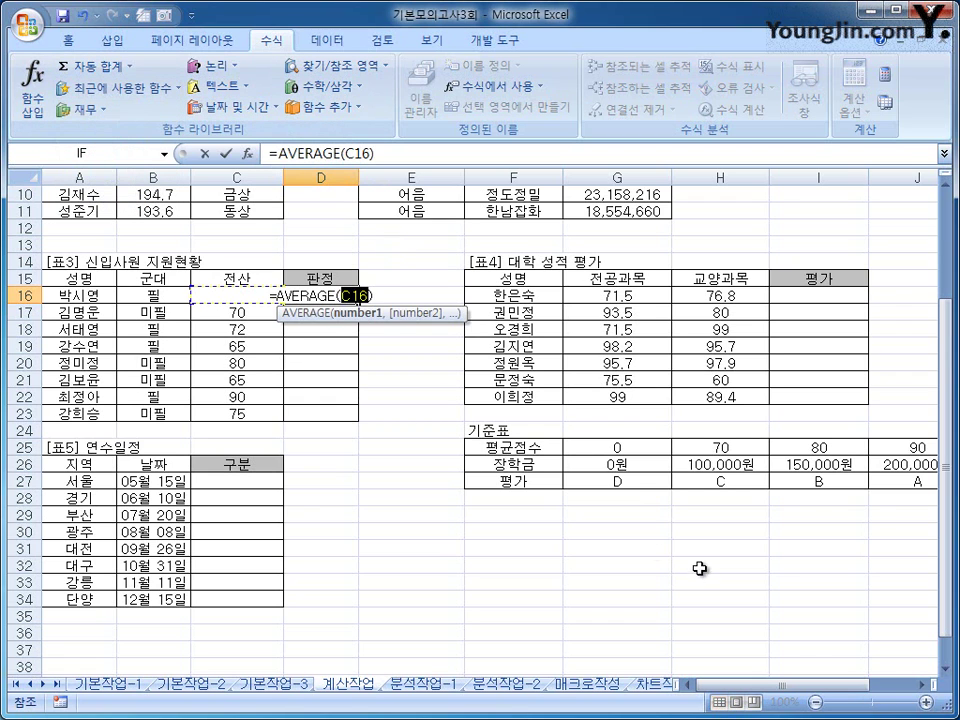
drag(240, 412, 253, 294)
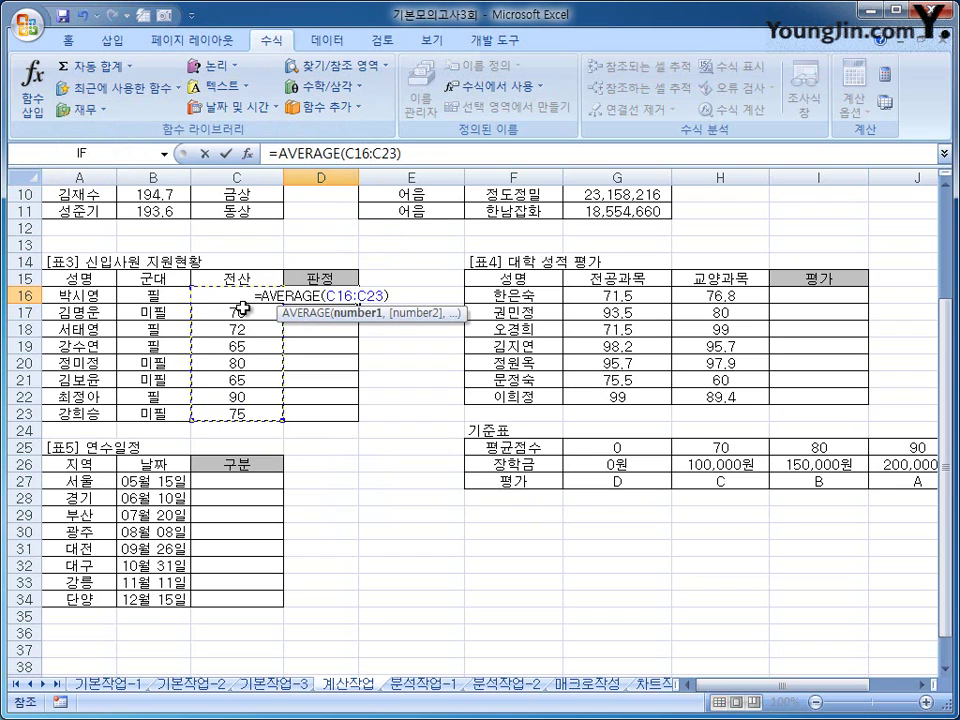
key(F4)
key(Return)
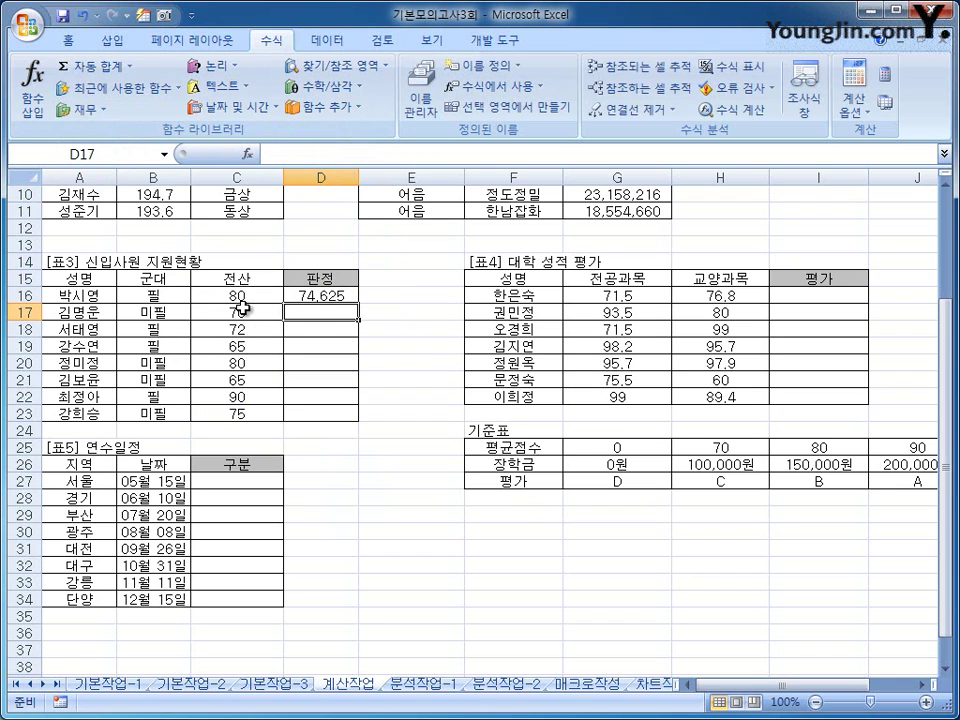
- Cut the AVERAGE expression out of the D16 formula, keeping the equals sign, and insert the IF function there
click(338, 298)
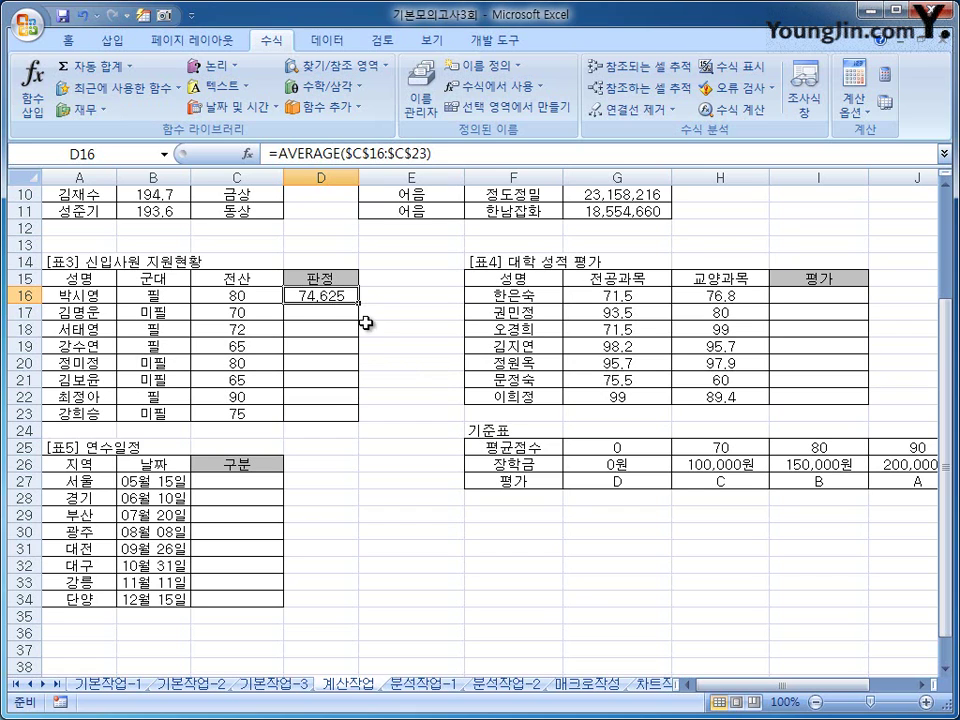
drag(262, 297, 270, 411)
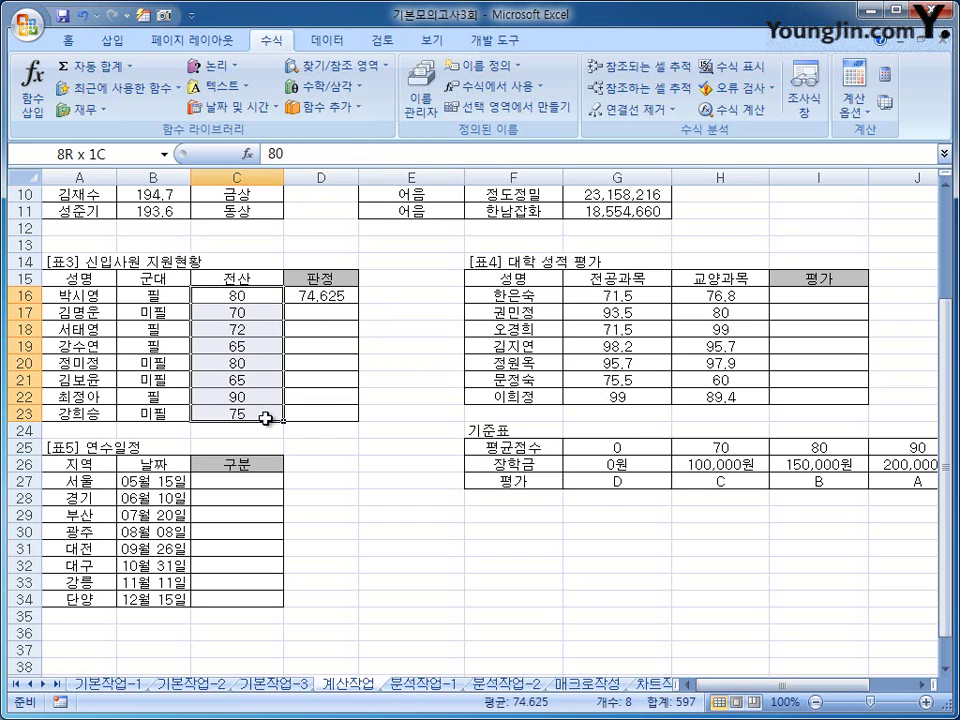
click(321, 300)
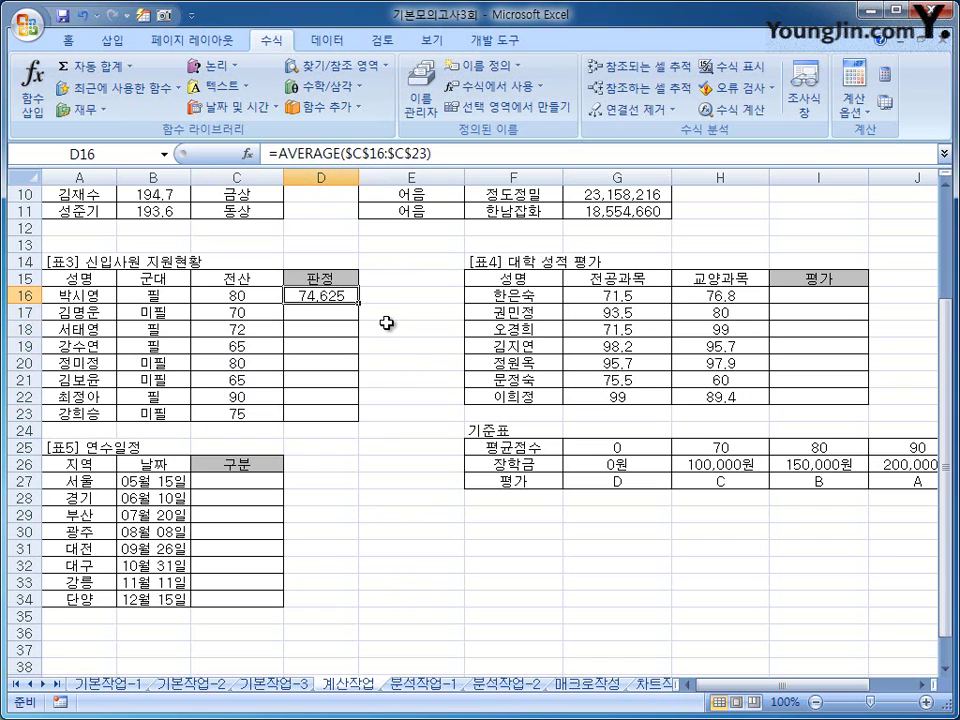
click(280, 155)
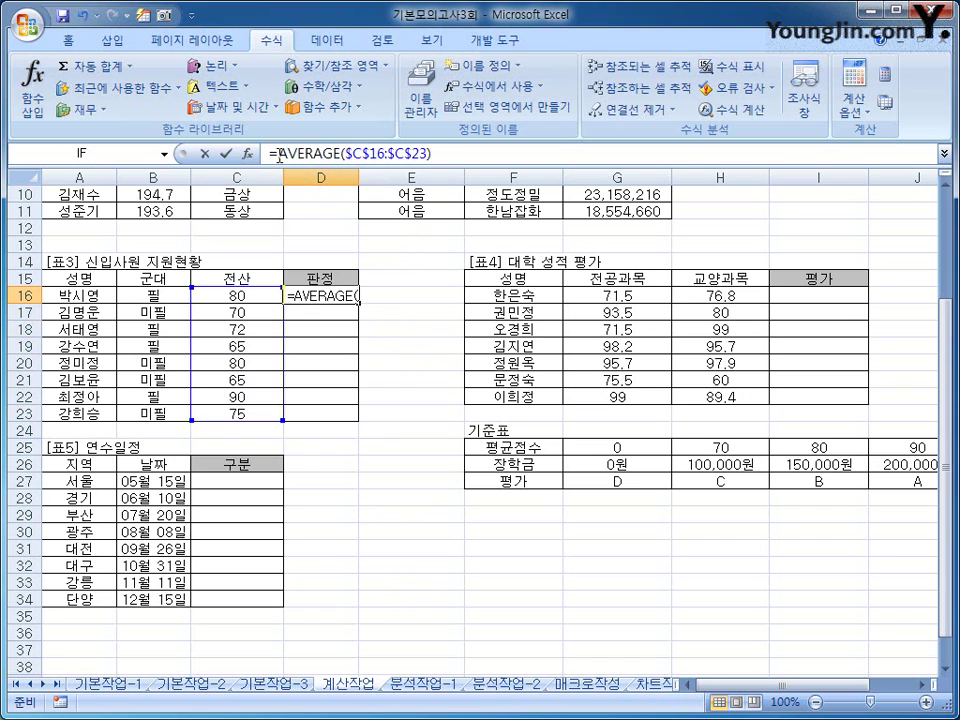
drag(280, 155, 458, 156)
right_click(458, 160)
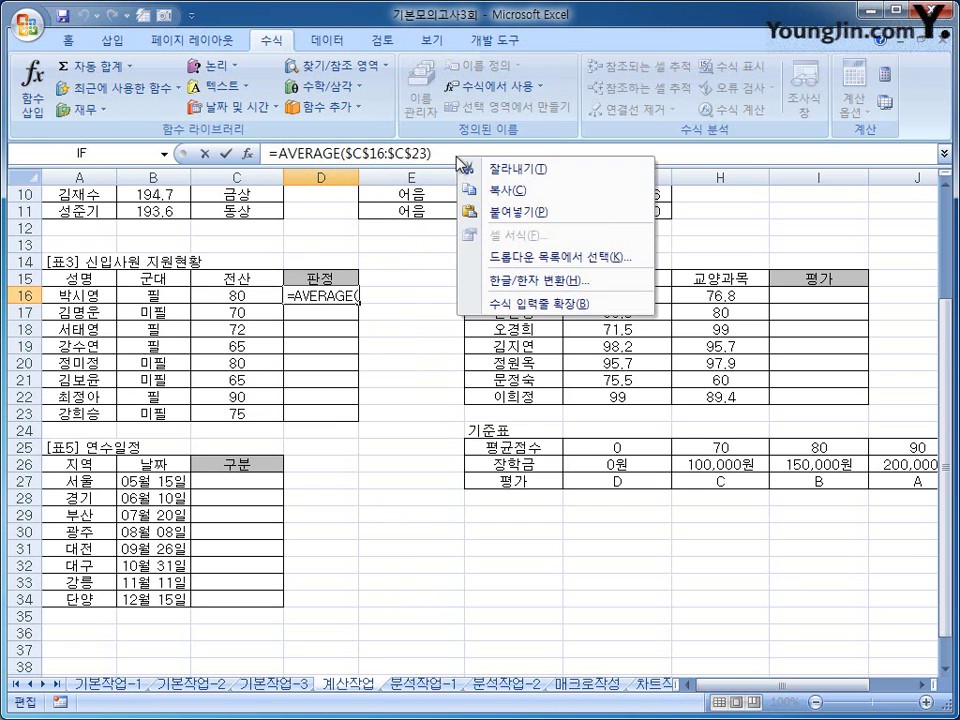
click(470, 169)
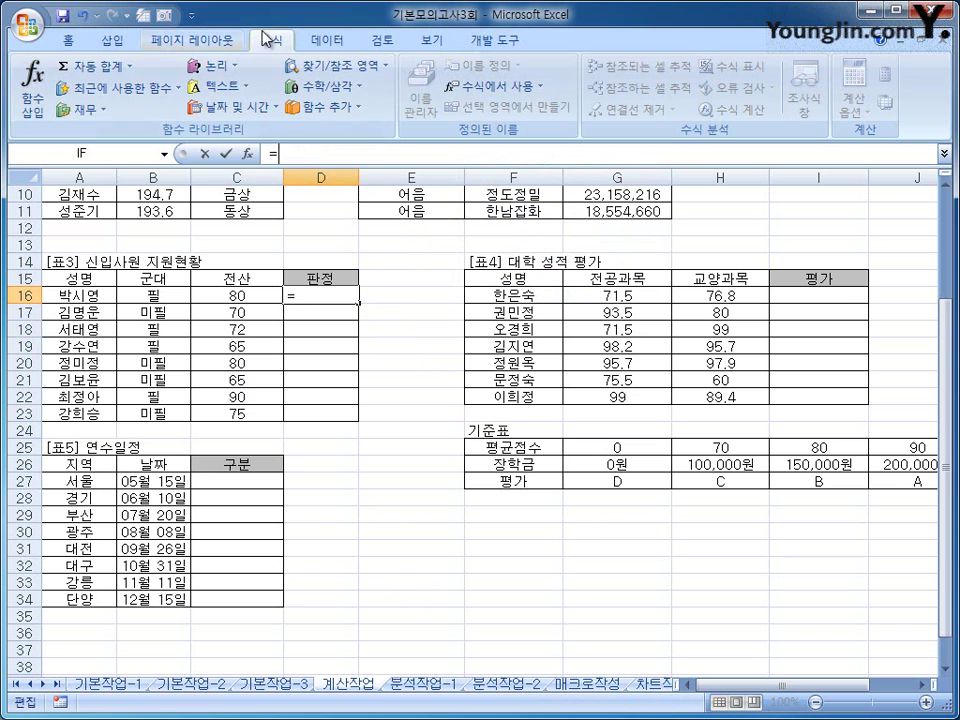
click(212, 66)
click(265, 134)
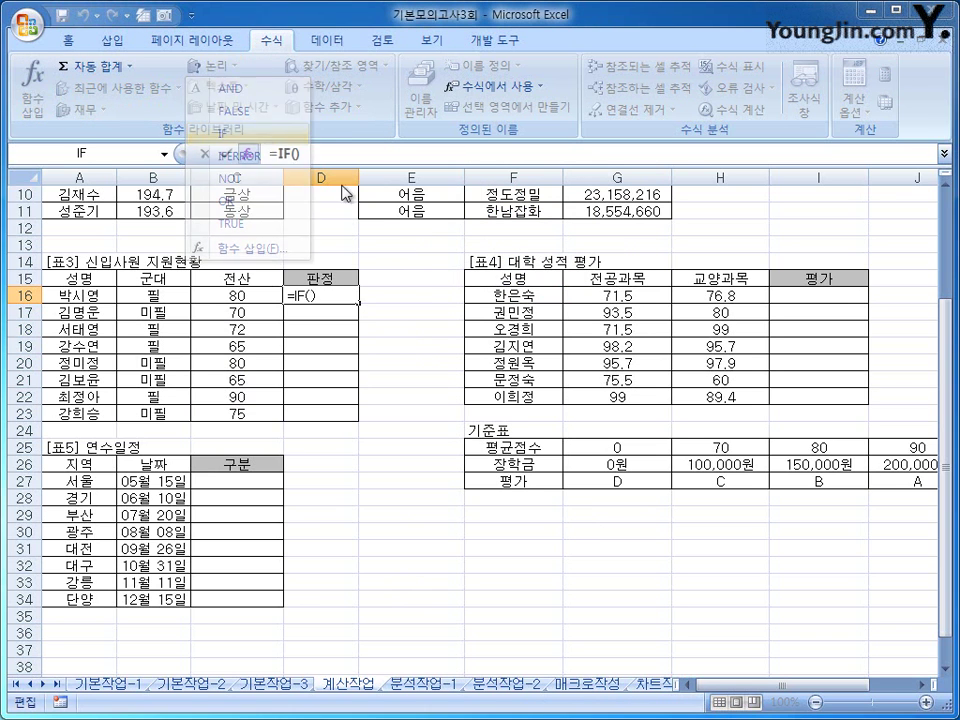
- Nest a second IF in the logical test with condition B16="필", true value C16+3 and false value C16
drag(373, 173, 743, 269)
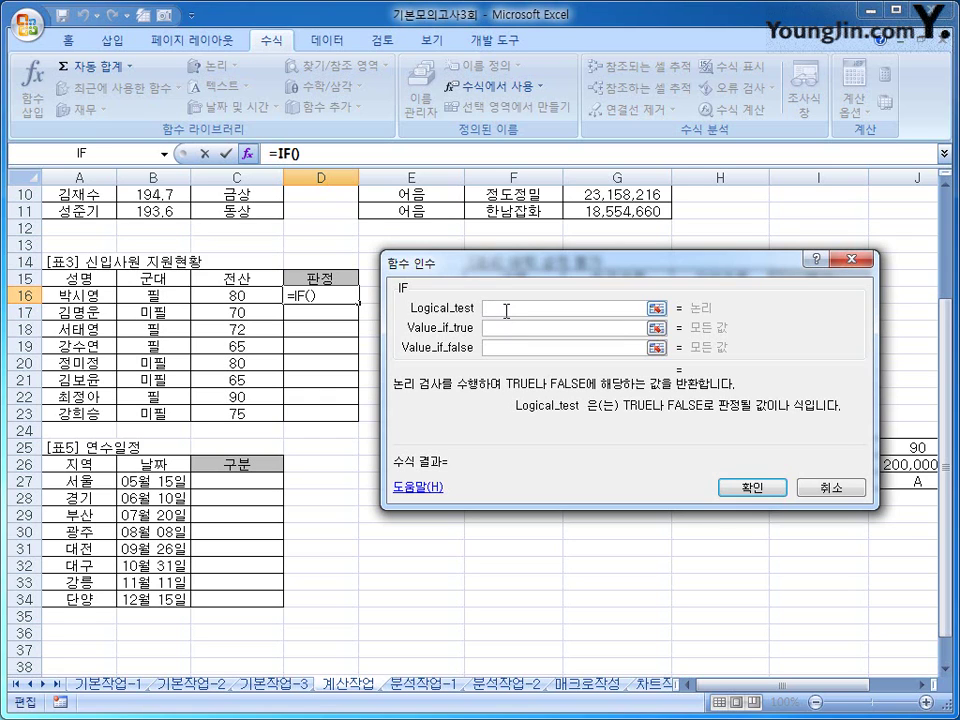
click(114, 156)
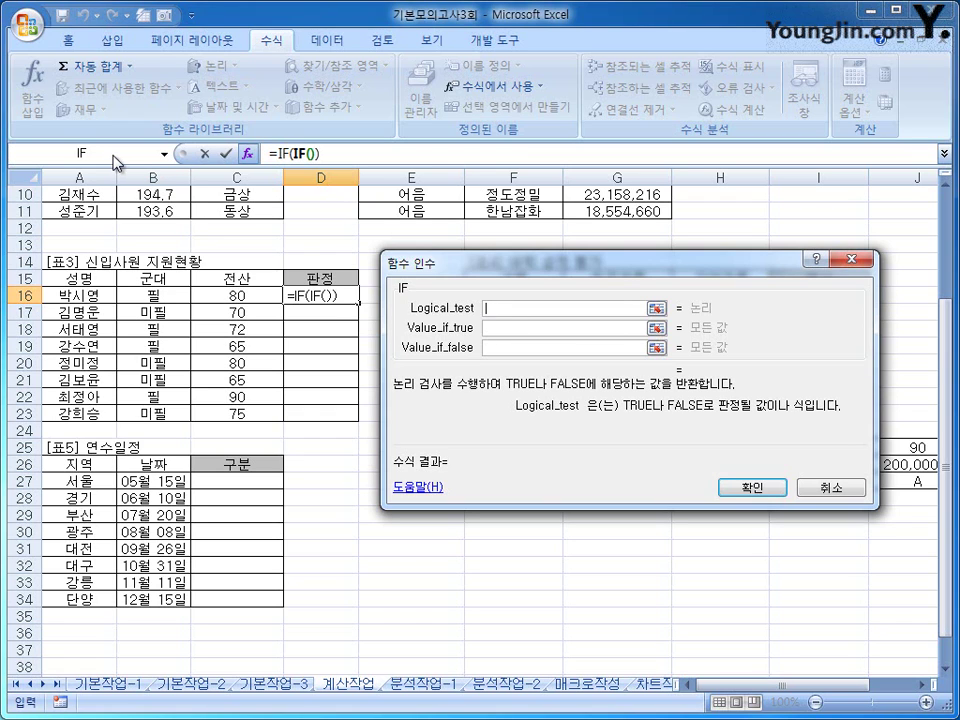
click(167, 296)
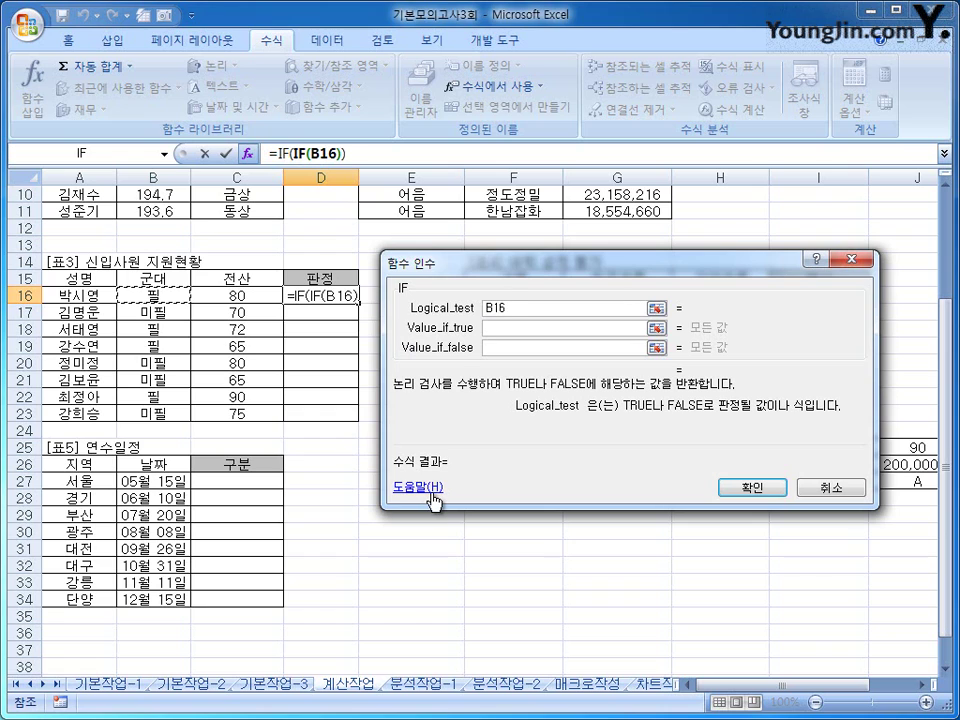
text(="필)
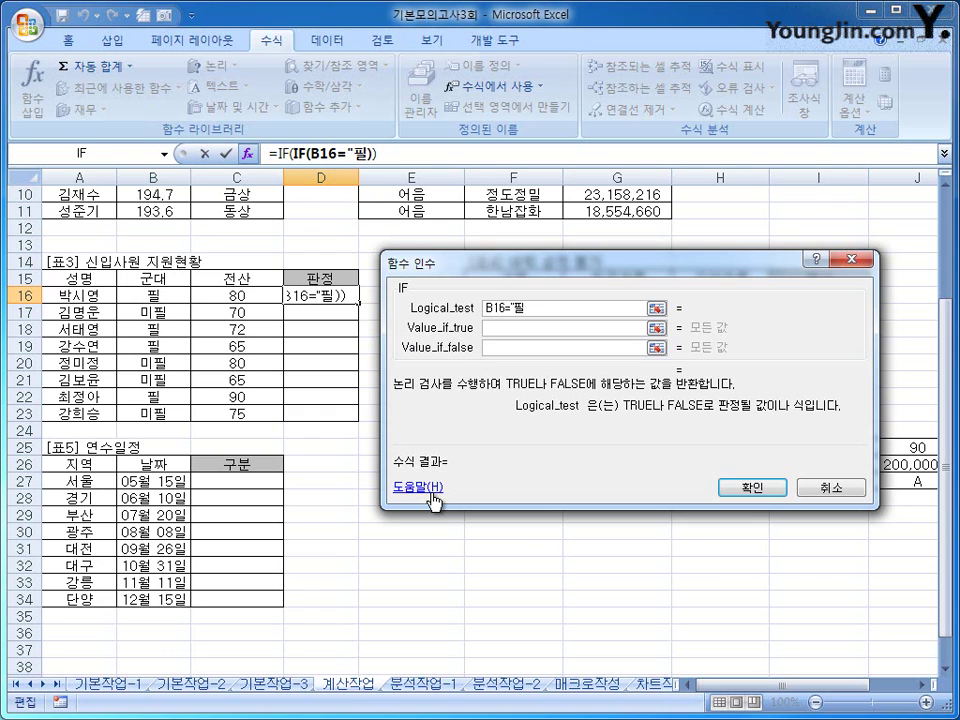
text(")
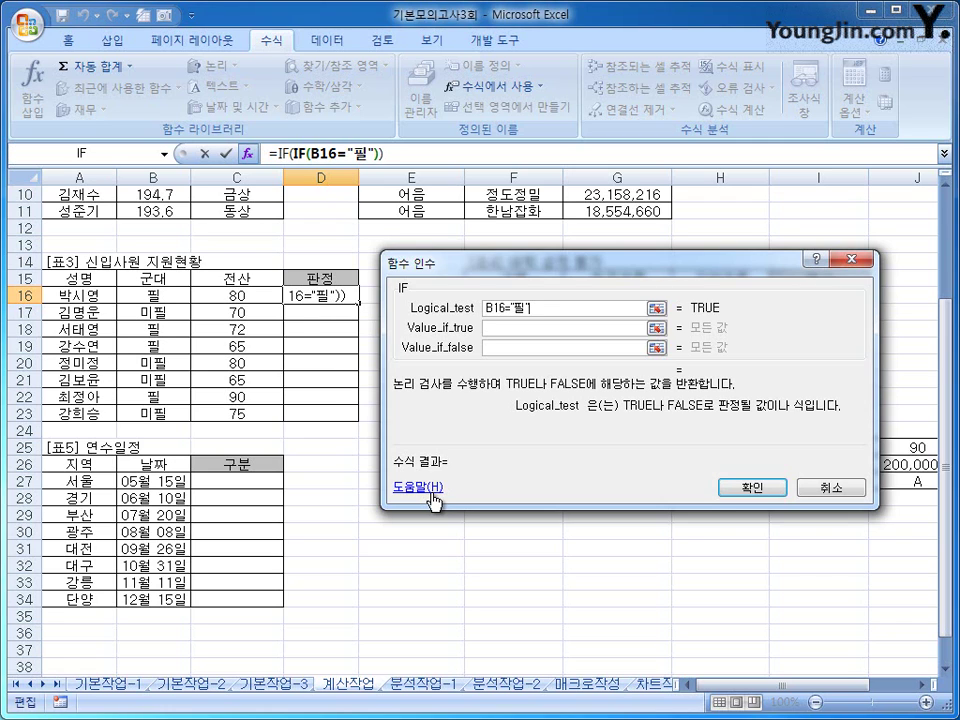
click(544, 328)
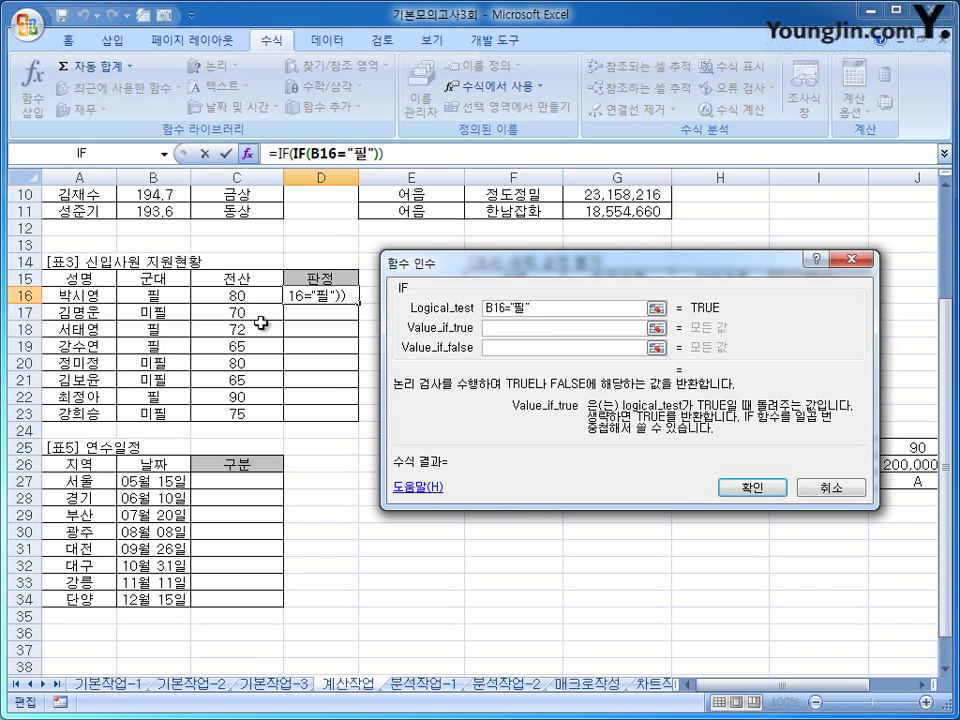
click(236, 296)
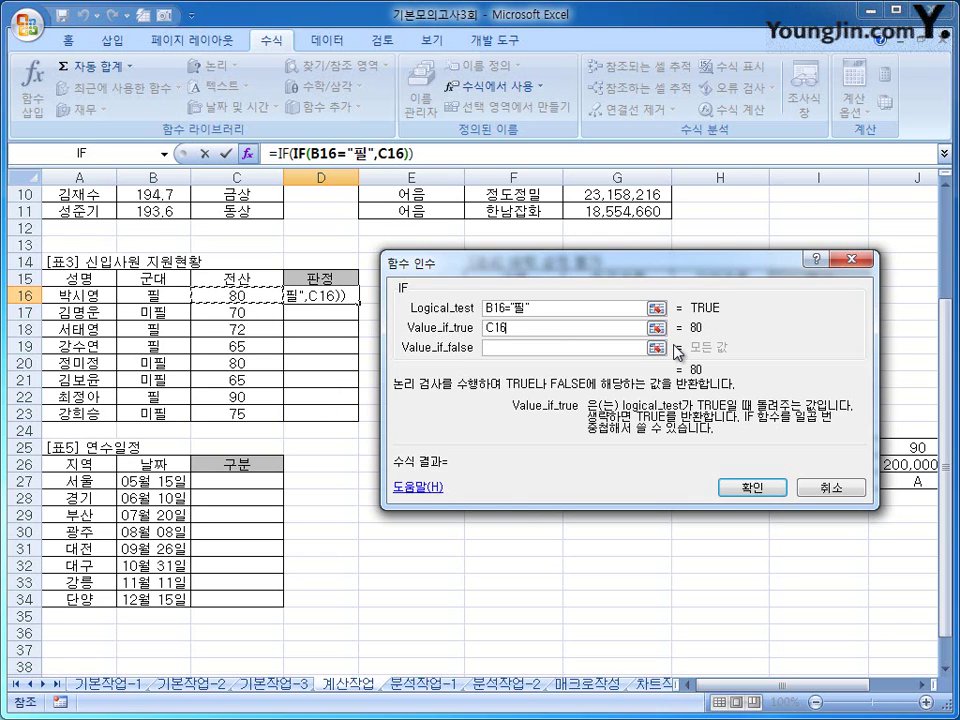
text(+3)
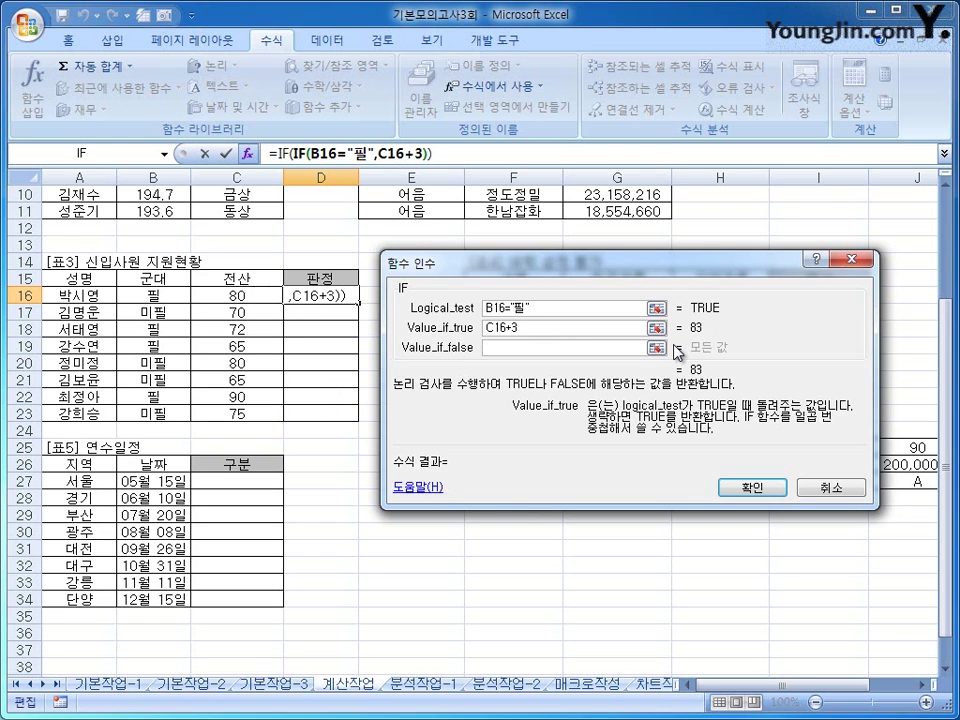
click(628, 348)
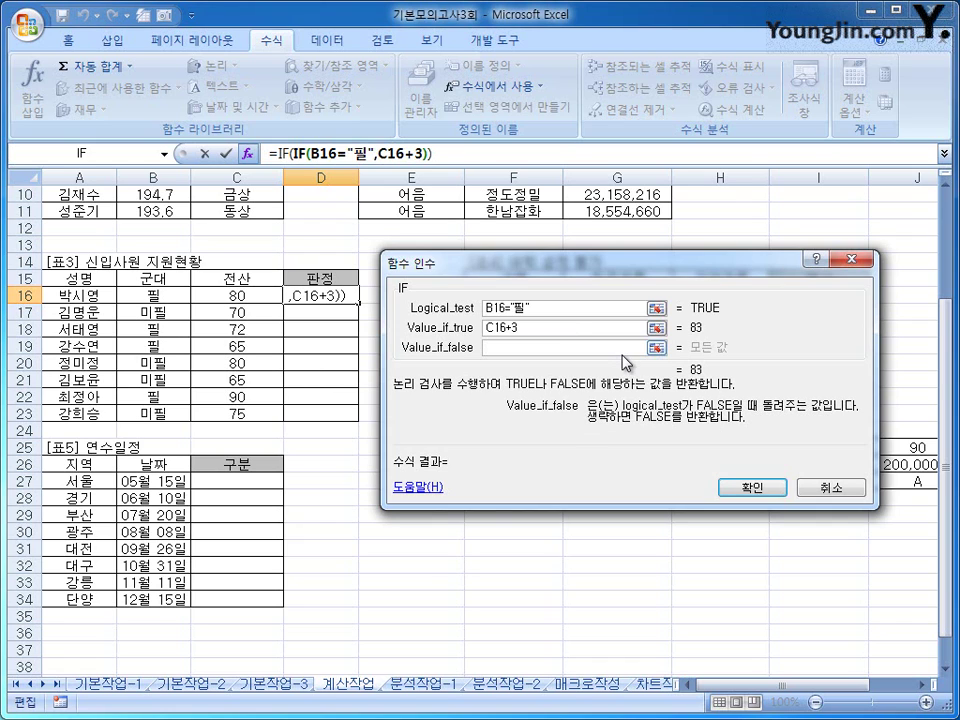
click(233, 295)
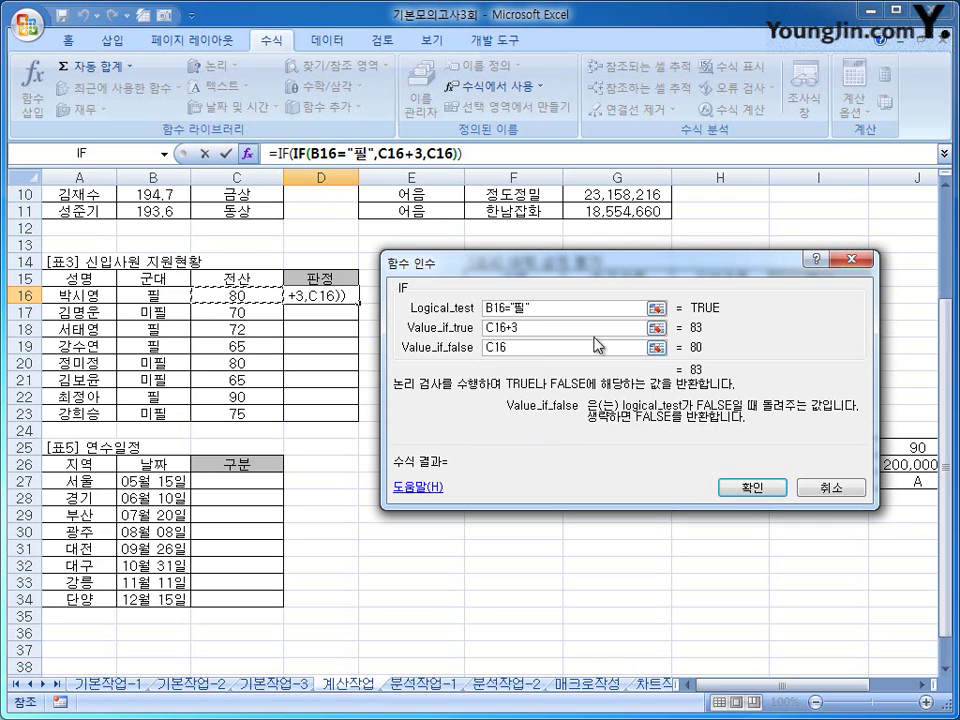
- Return to the outer IF and extend its condition after the nested IF with >= and the cut AVERAGE($C$16:$C$23) expression
drag(591, 269, 572, 219)
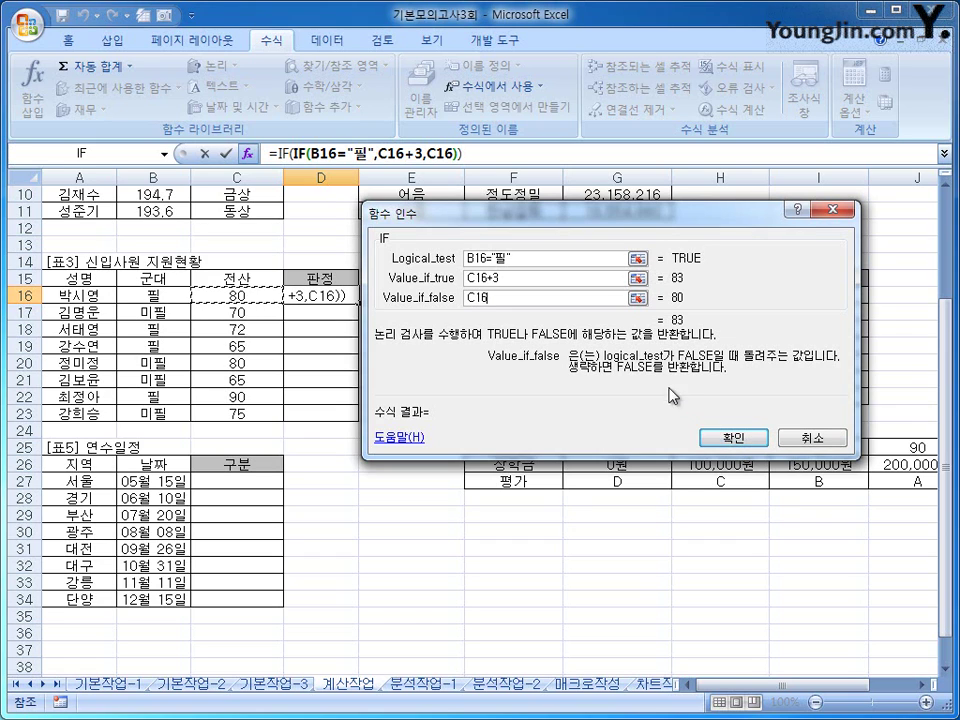
click(461, 152)
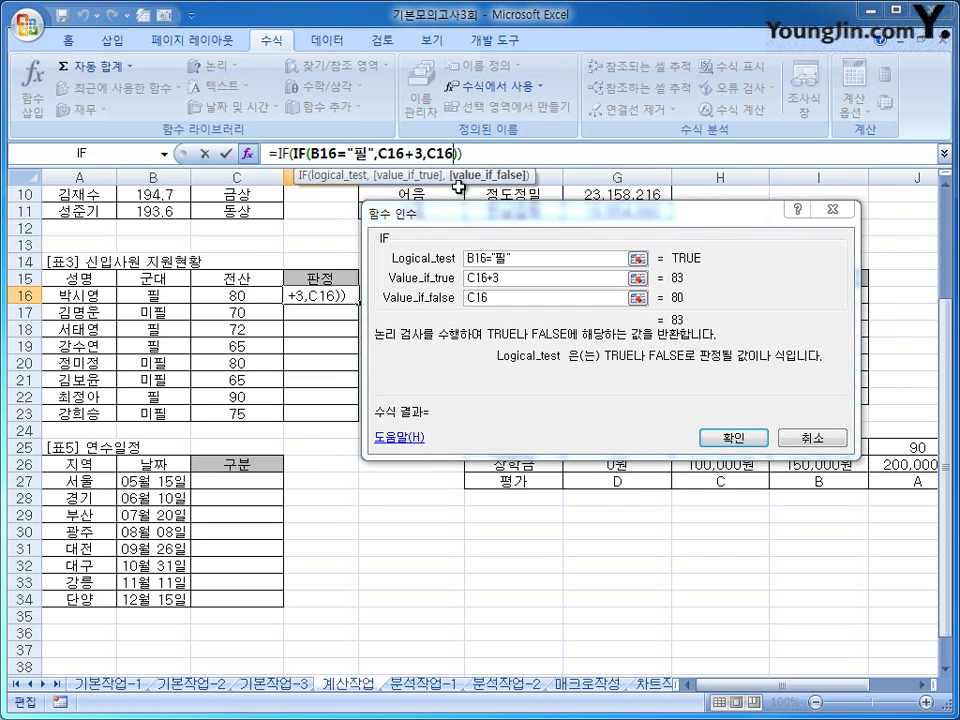
click(463, 152)
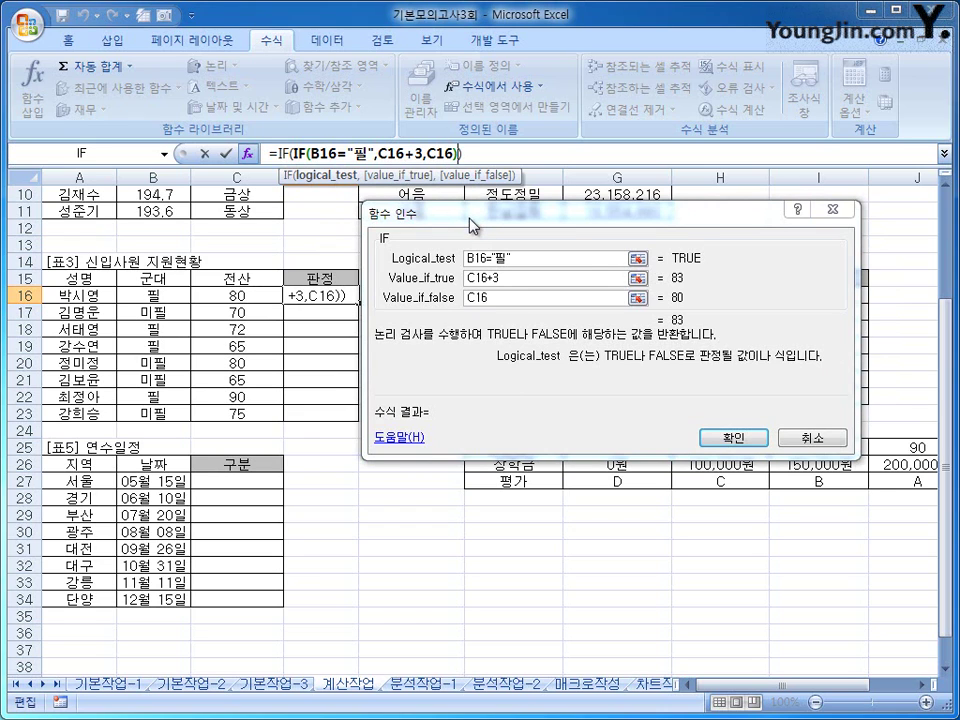
text(>)
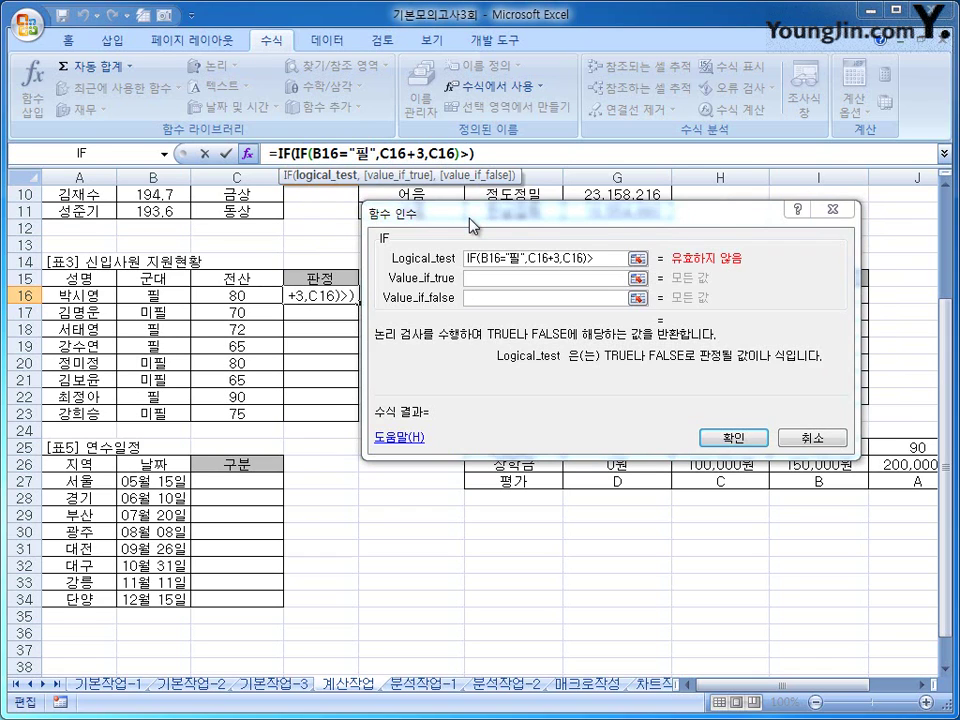
text(=)
text())
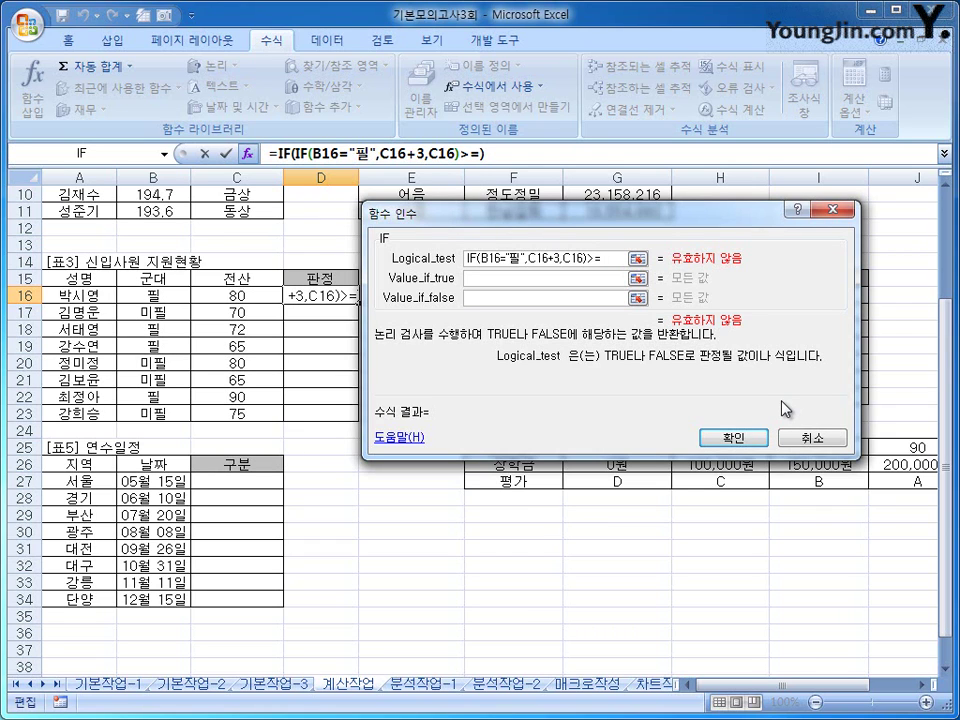
key(ctrl+v)
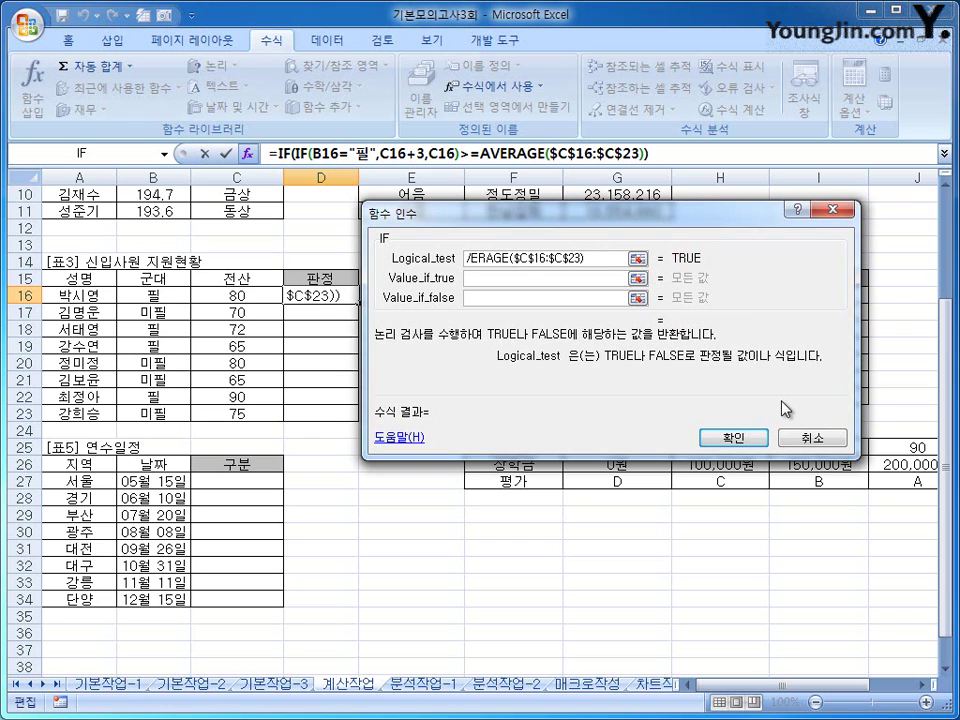
- Complete the outer IF in D16 with true value "합격" and false value "불합격", and fill the formula down to D23
click(517, 278)
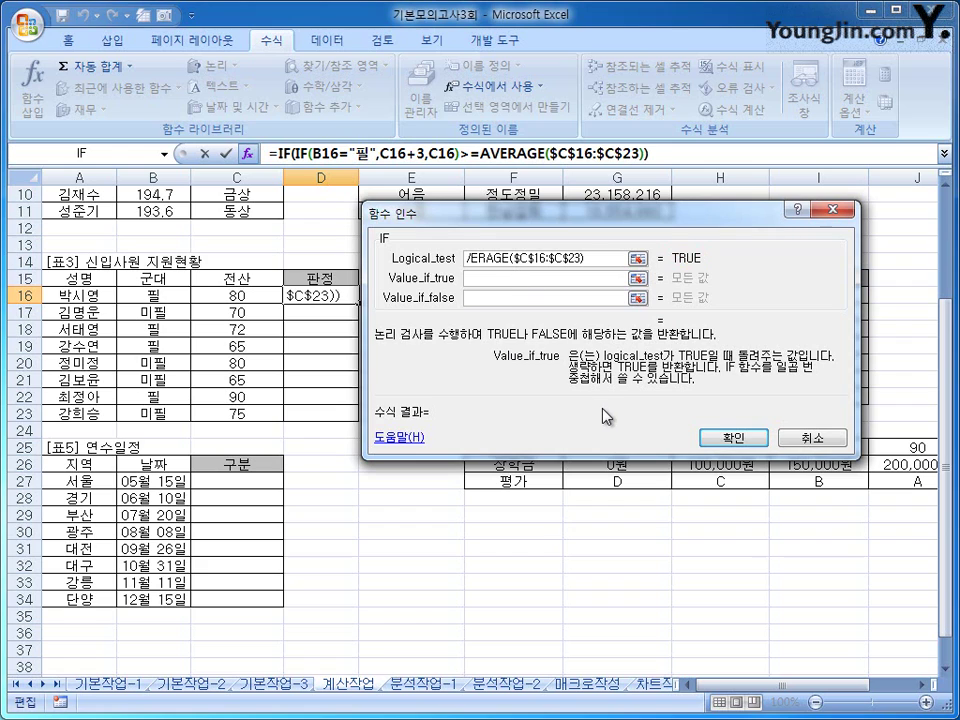
text(합)
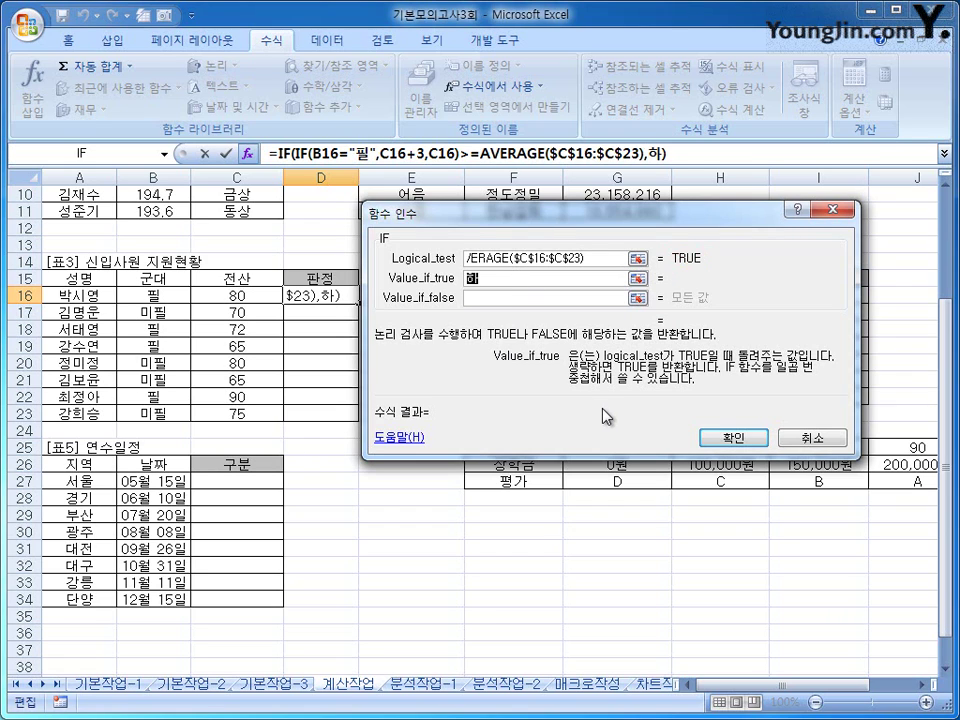
text(격)
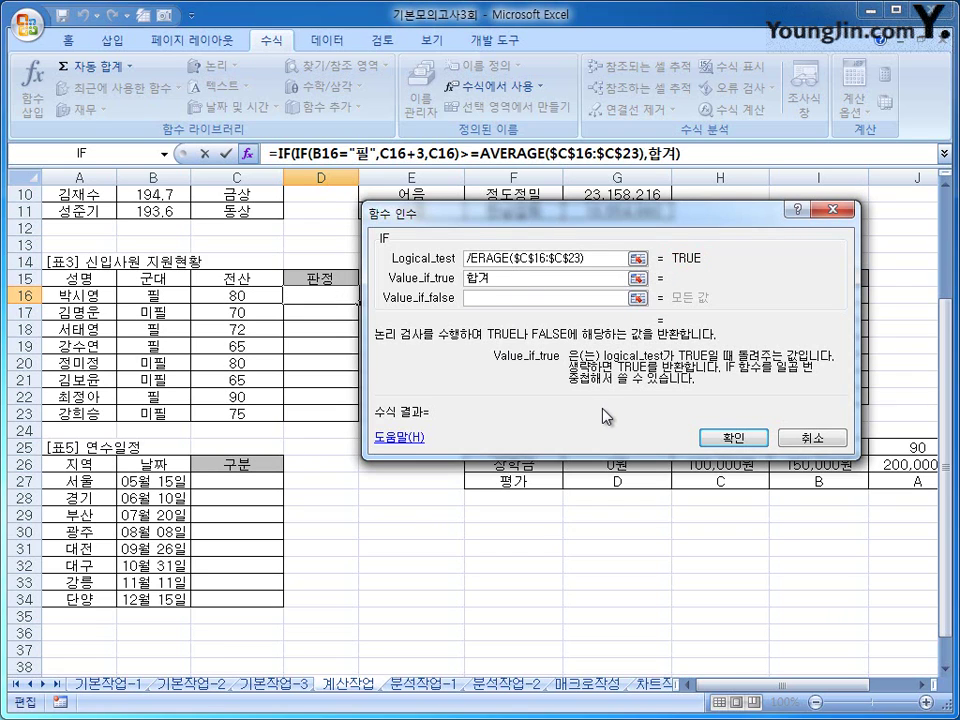
key(Tab)
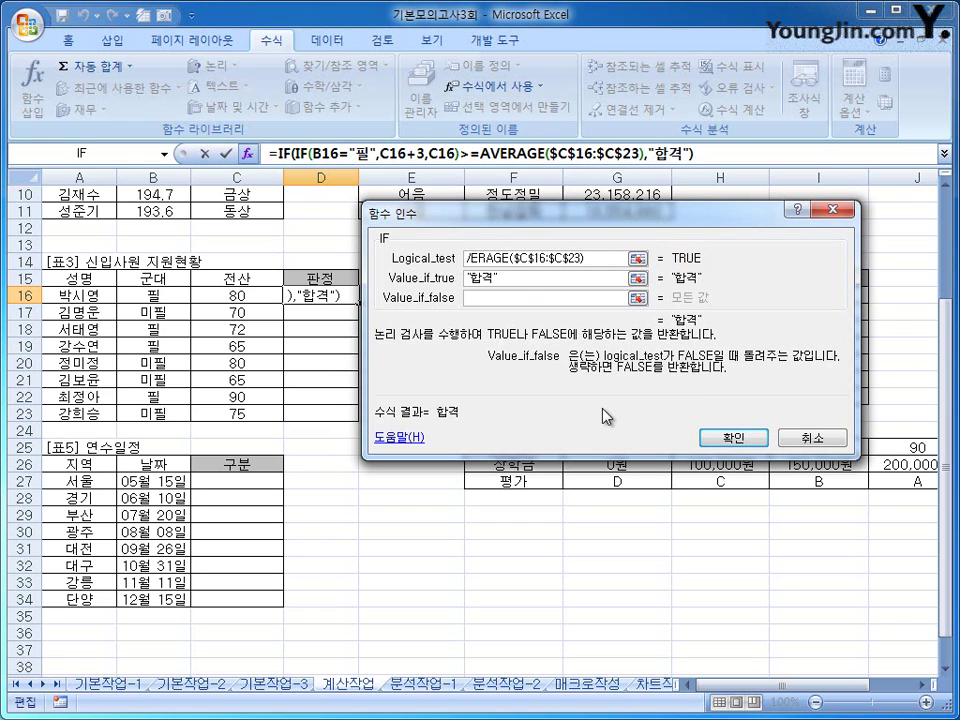
text(불)
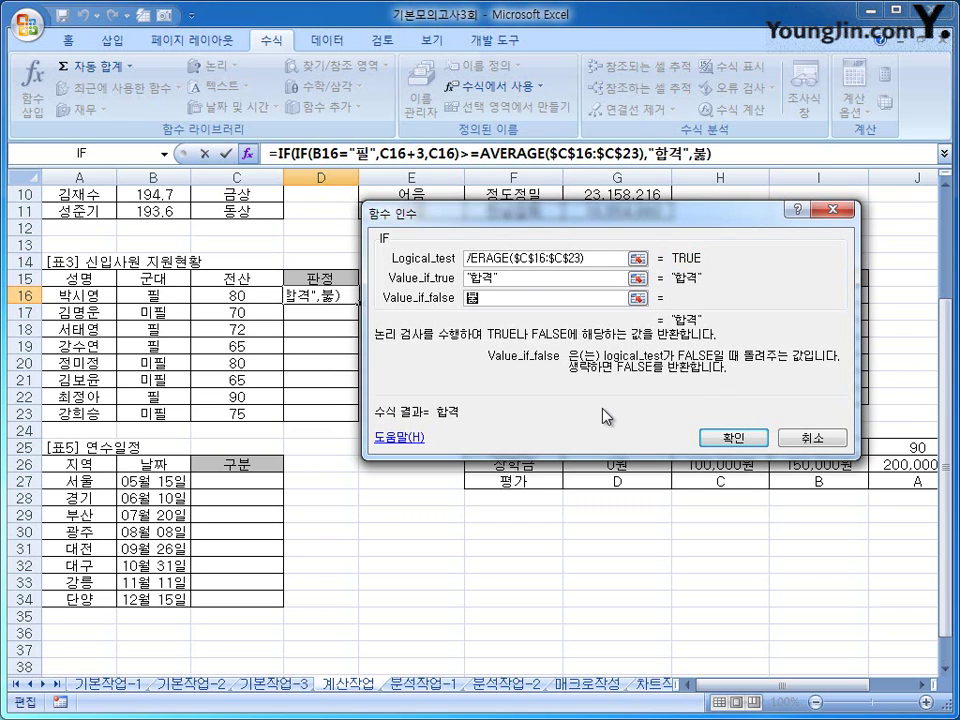
text(합)
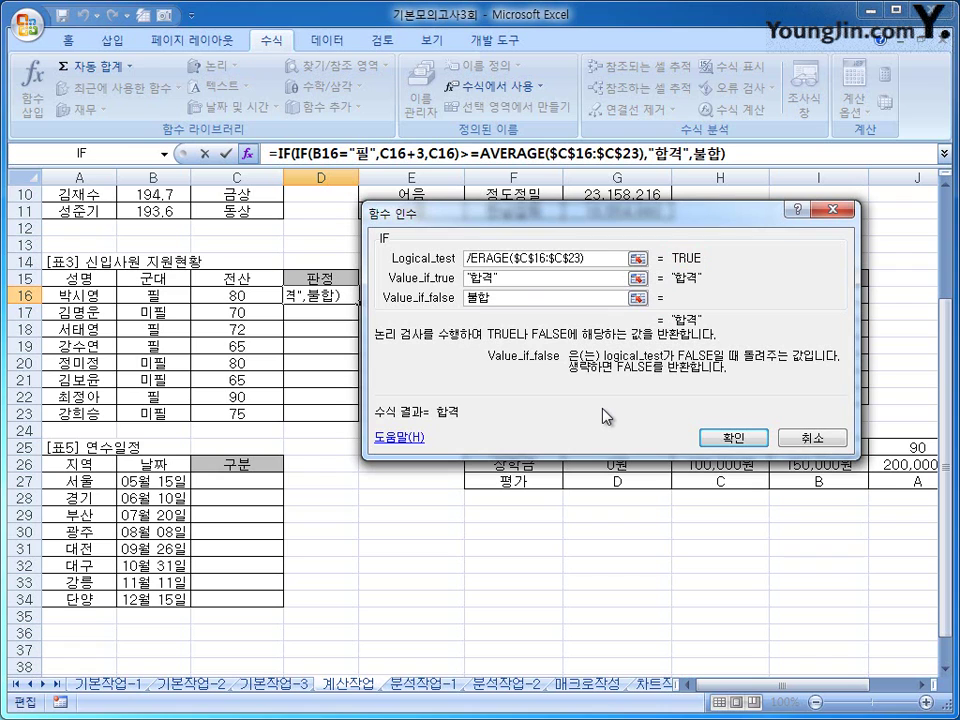
text(격)
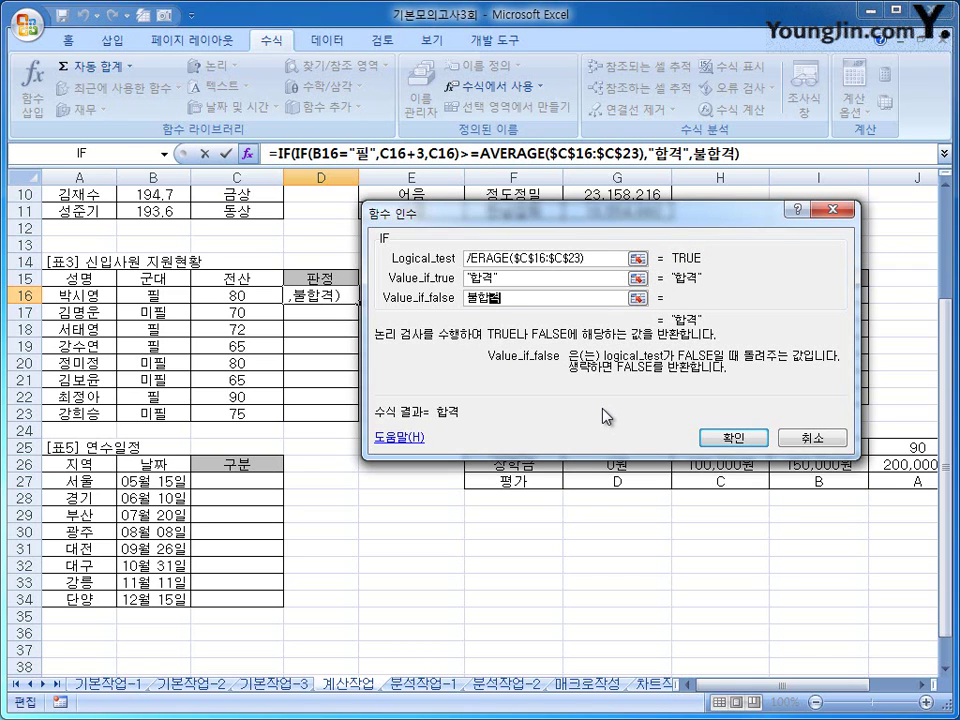
click(735, 440)
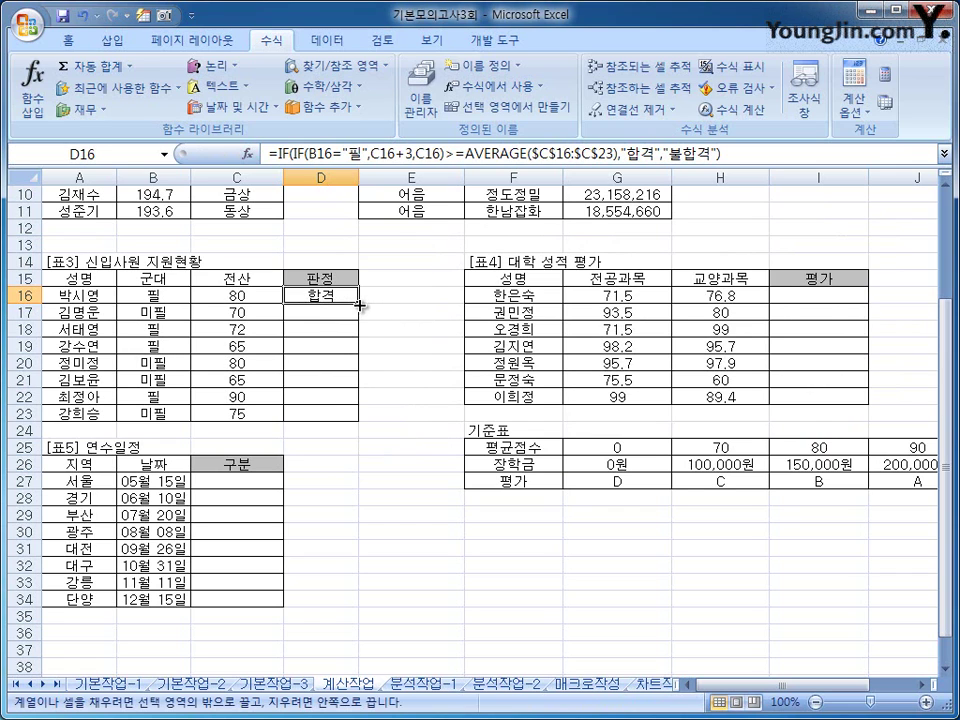
drag(357, 304, 355, 420)
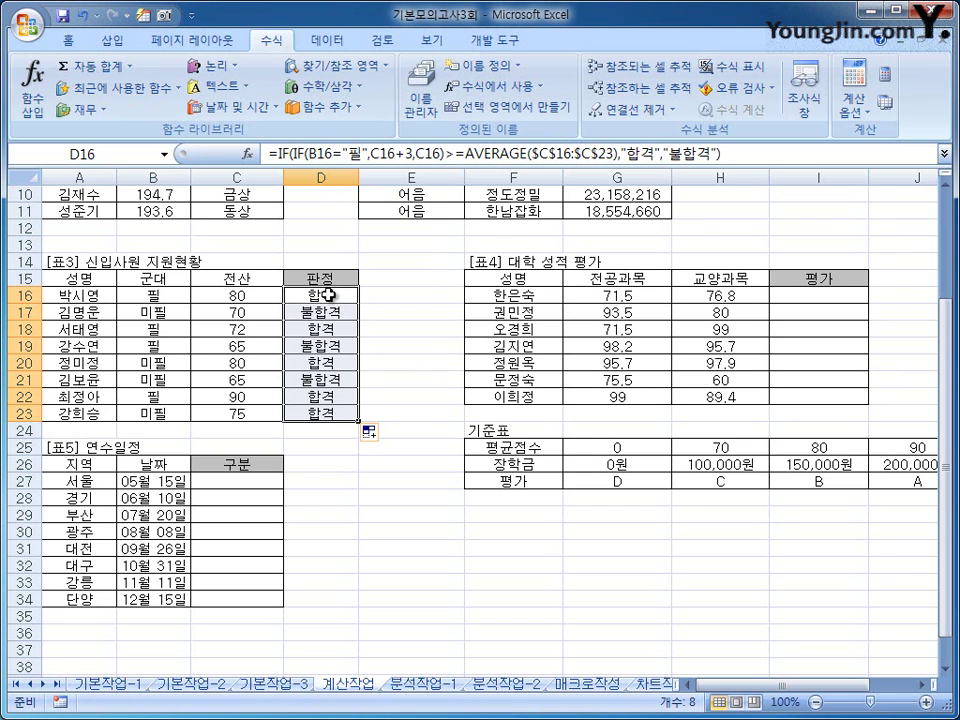
click(328, 295)
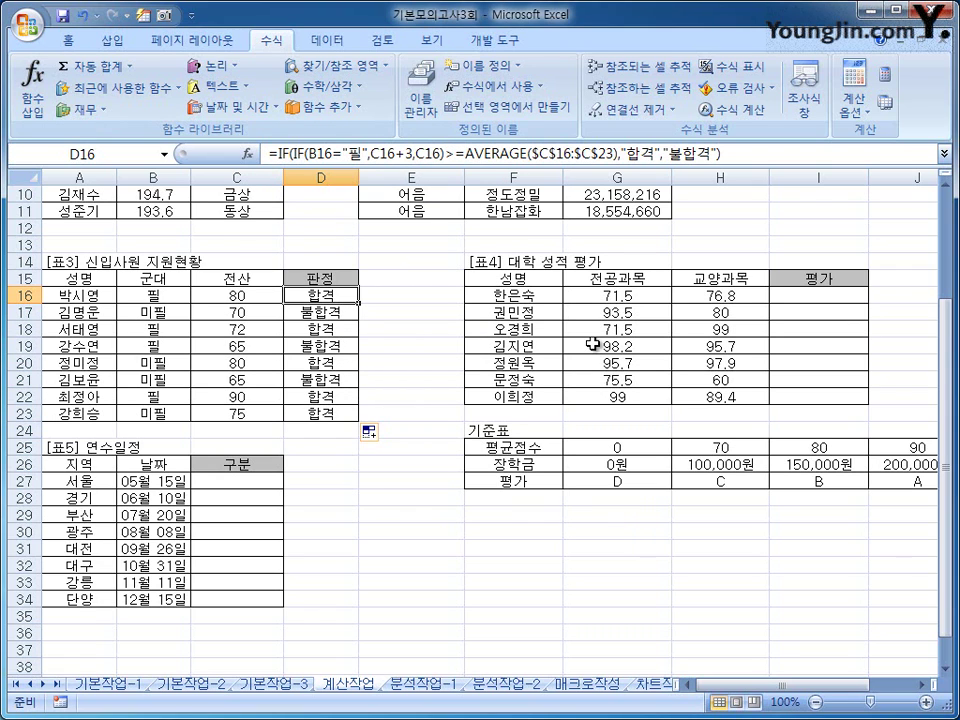
- Enter =AVERAGE(G16:H16) in I16, the first 평가 cell of [표4]
click(829, 296)
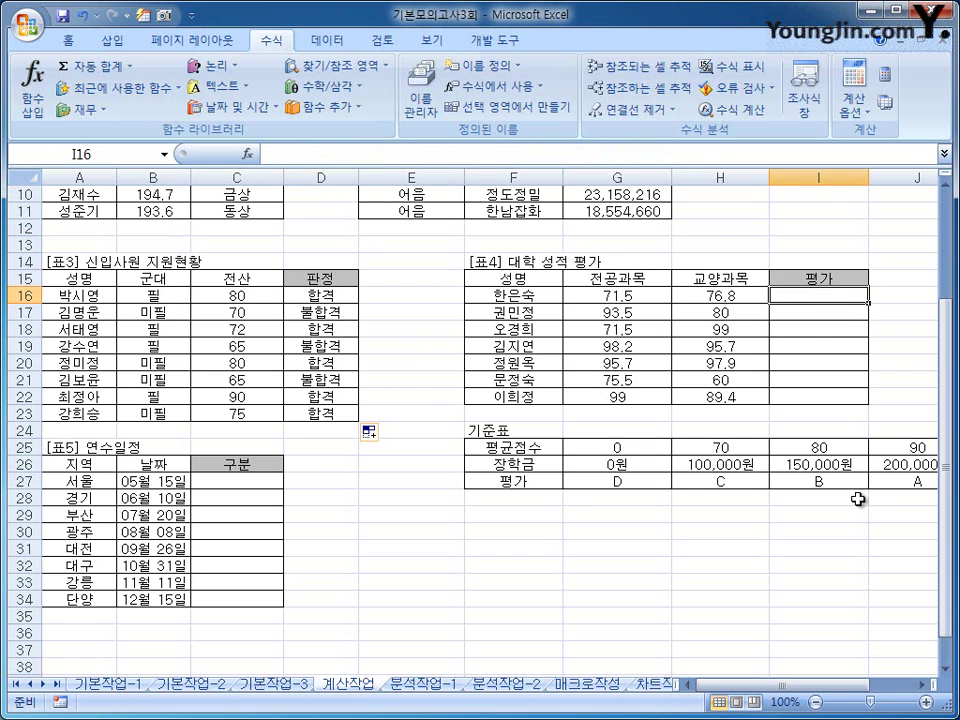
drag(636, 295, 709, 294)
click(795, 293)
click(131, 67)
click(102, 112)
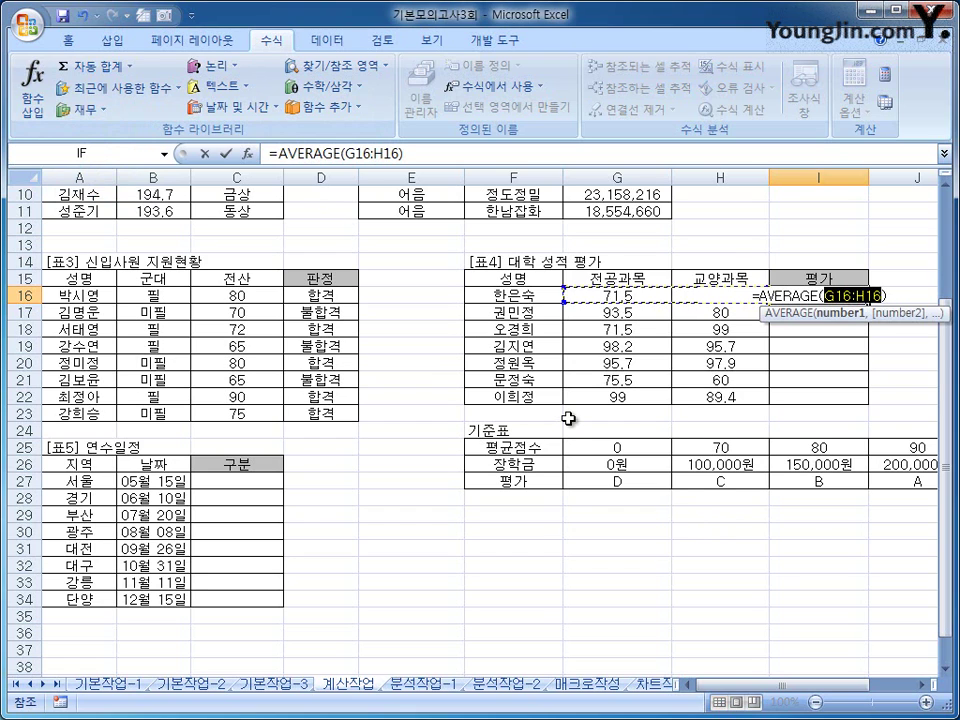
key(Return)
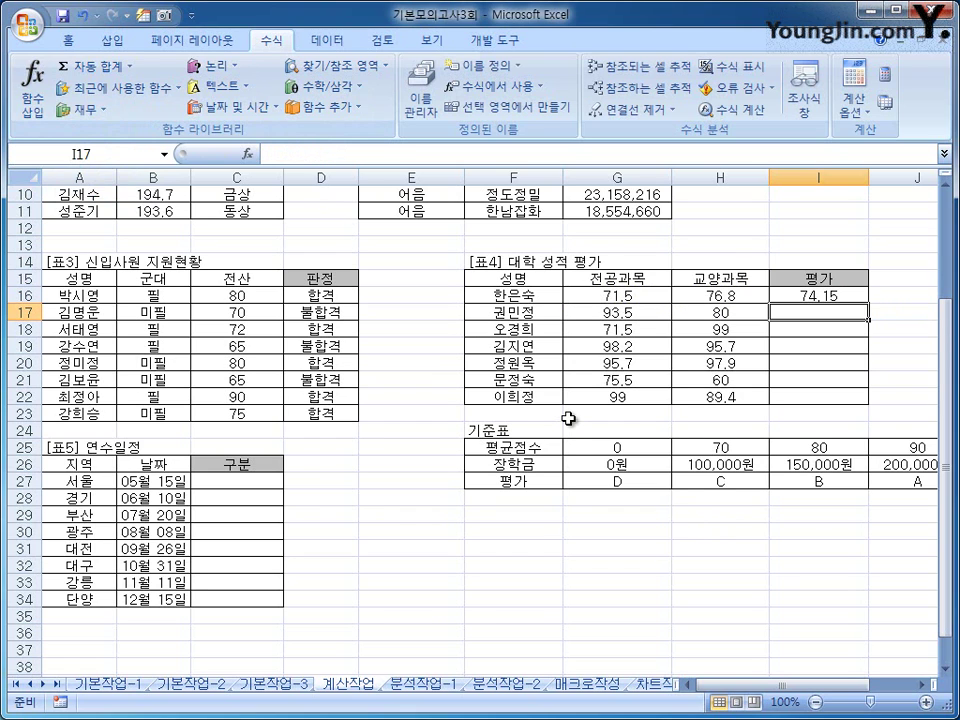
- Cut the AVERAGE expression out of the I16 formula, keeping the equals sign, and insert the HLOOKUP function there
click(856, 297)
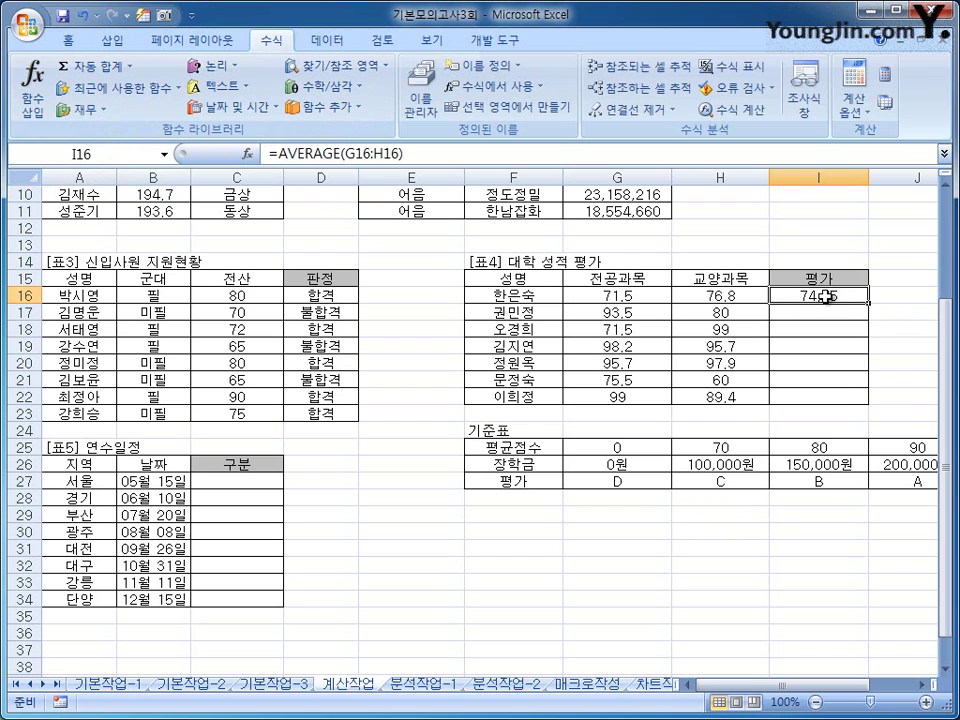
drag(274, 154, 435, 154)
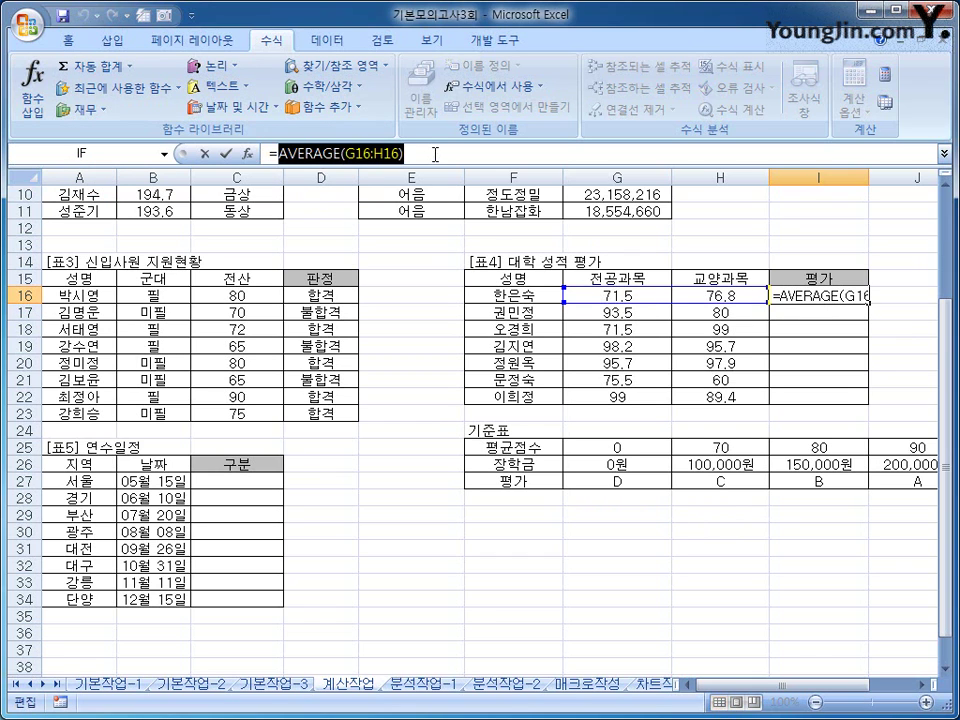
right_click(435, 155)
click(500, 167)
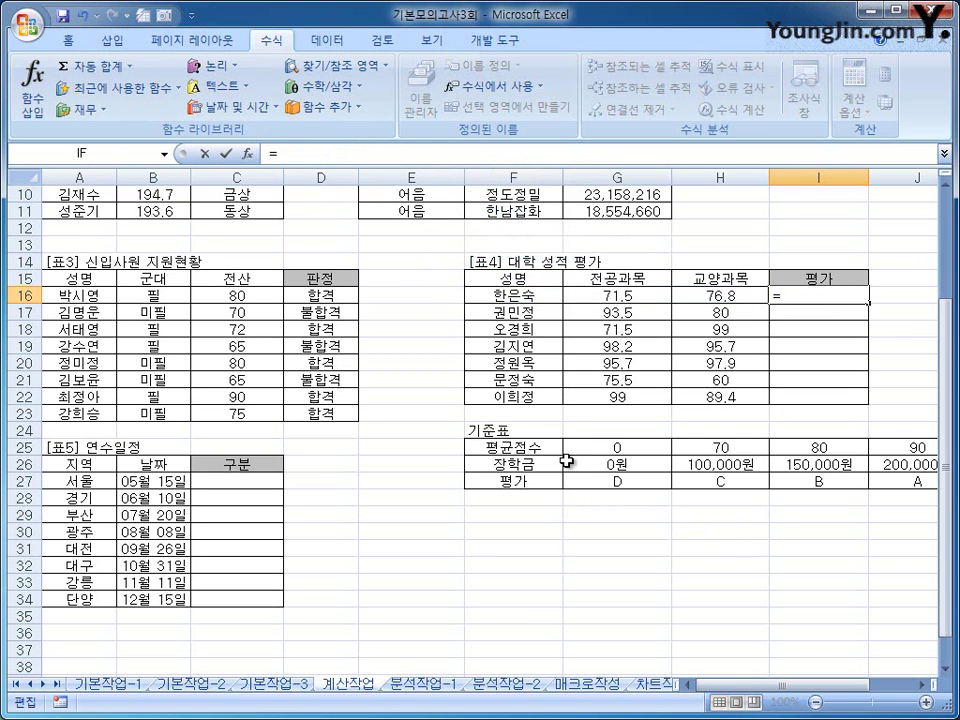
click(378, 68)
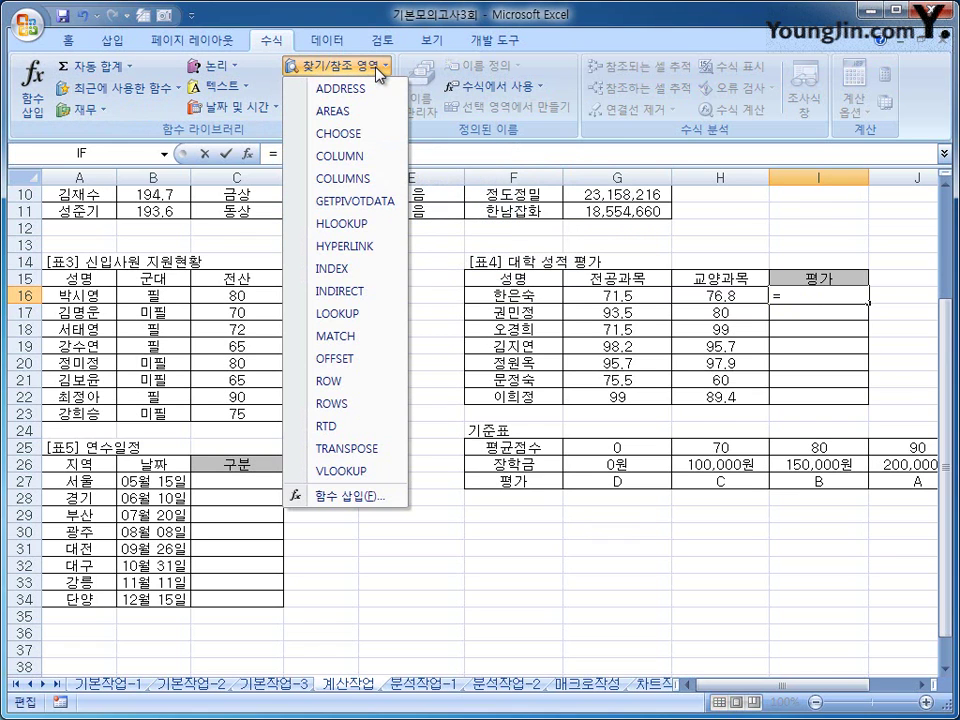
click(370, 232)
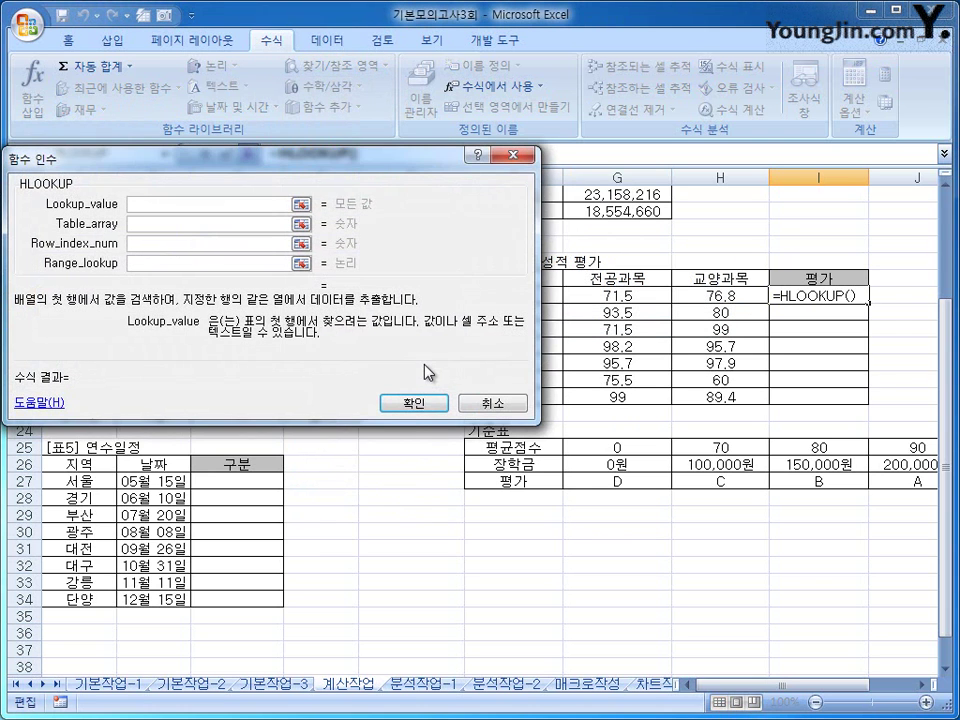
- Paste the cut AVERAGE(G16:H16) as the HLOOKUP lookup value and set the table array to the absolute range $F$25:$J$27
drag(387, 180, 584, 263)
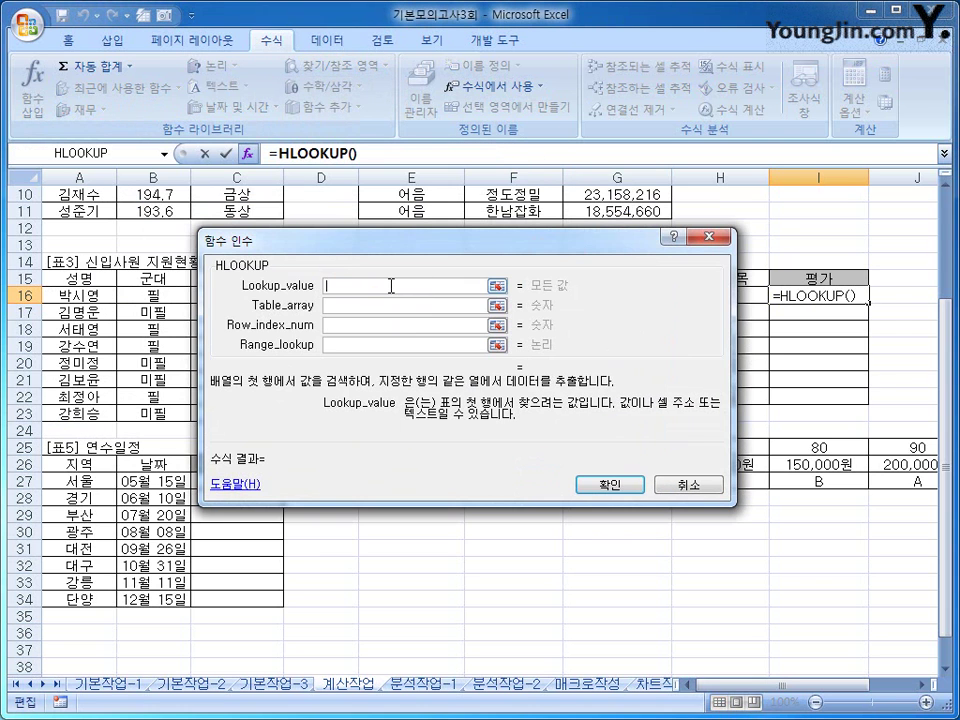
right_click(390, 285)
click(455, 341)
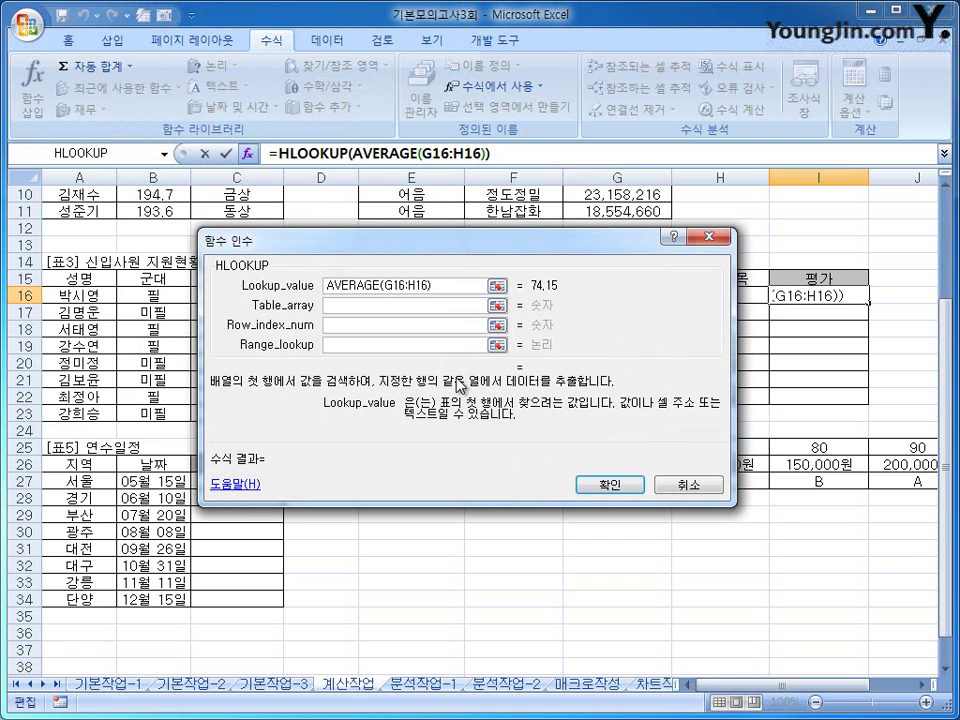
key(Tab)
drag(381, 251, 287, 92)
drag(617, 448, 763, 484)
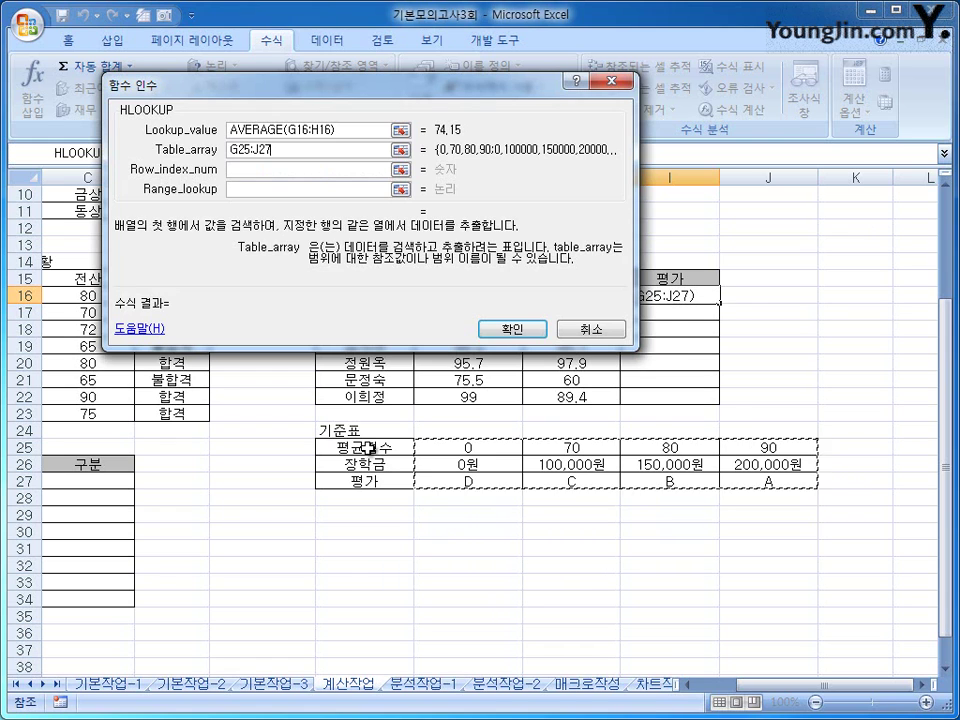
drag(370, 447, 763, 484)
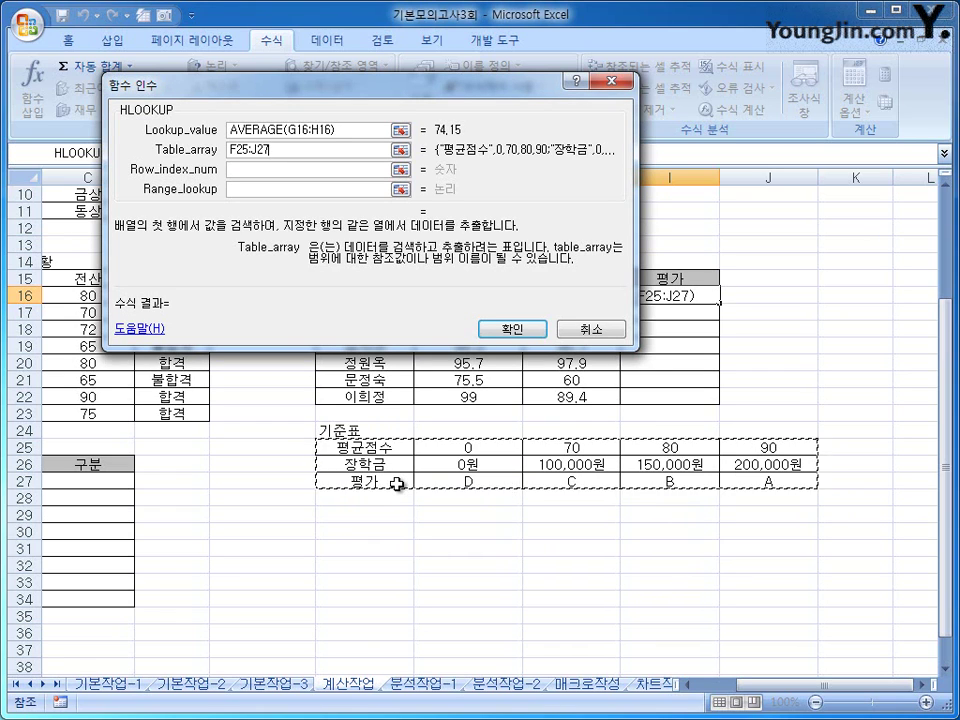
key(F4)
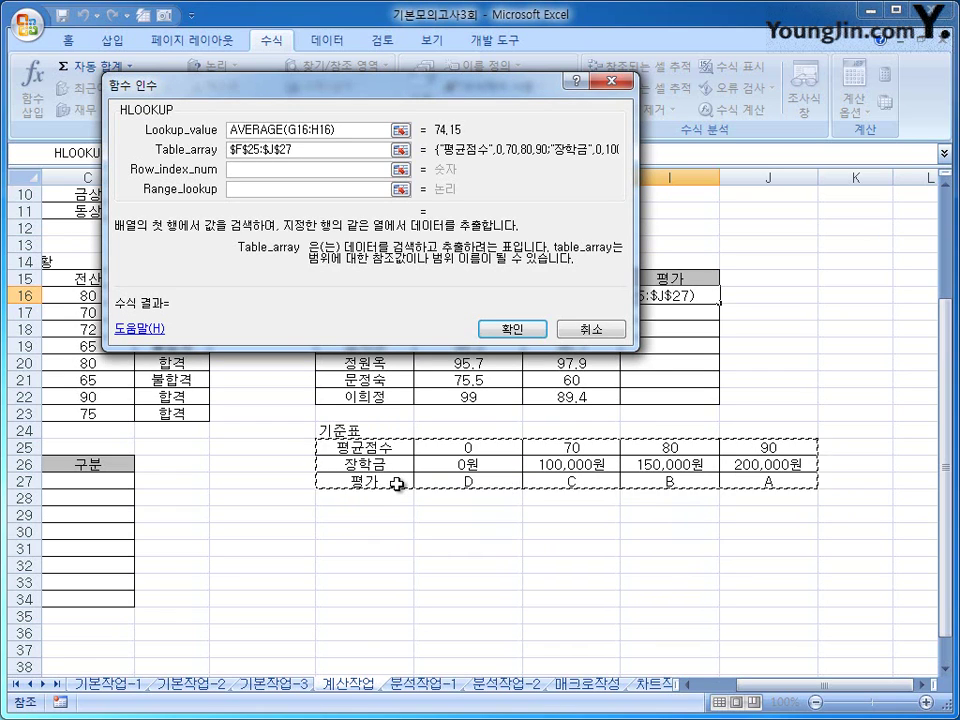
- Finish HLOOKUP with row index 3 and an empty range lookup, and fill the I16 formula down to I22
click(265, 169)
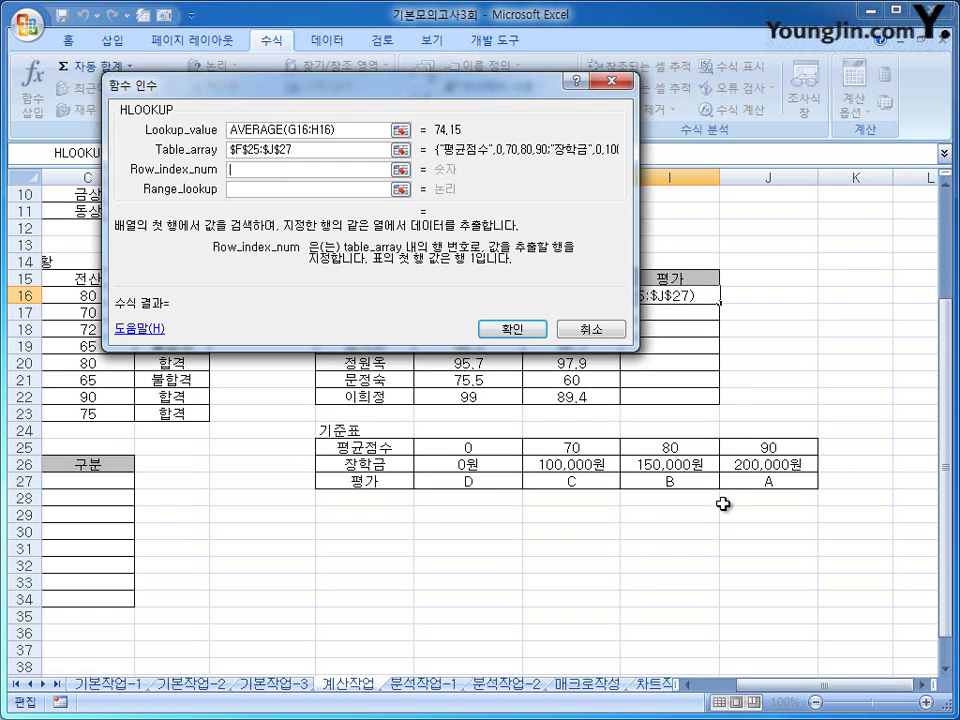
text(3)
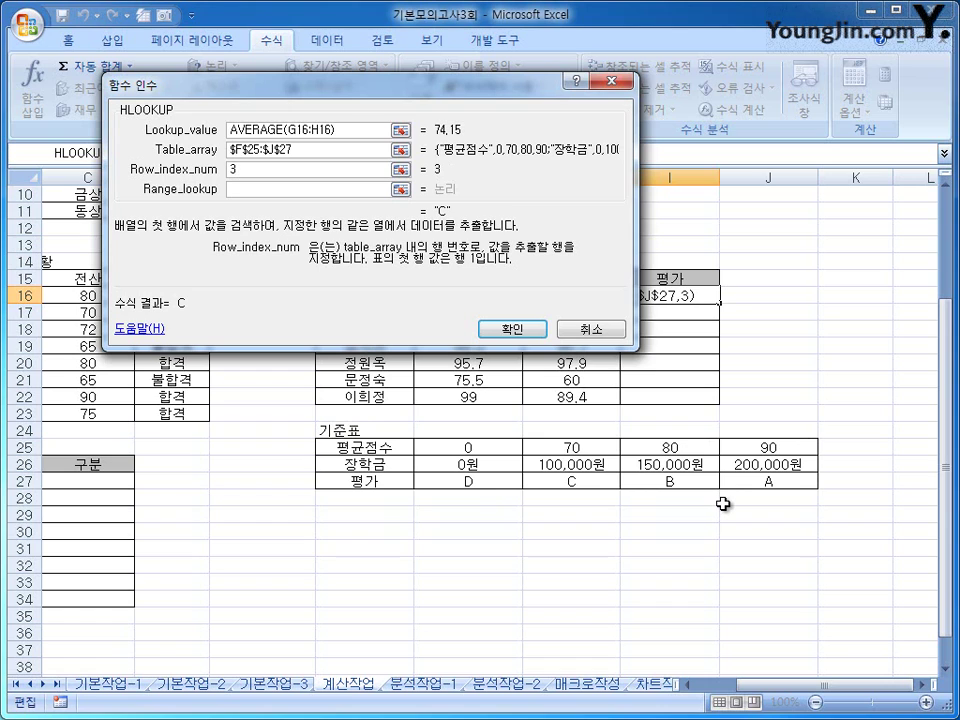
click(286, 191)
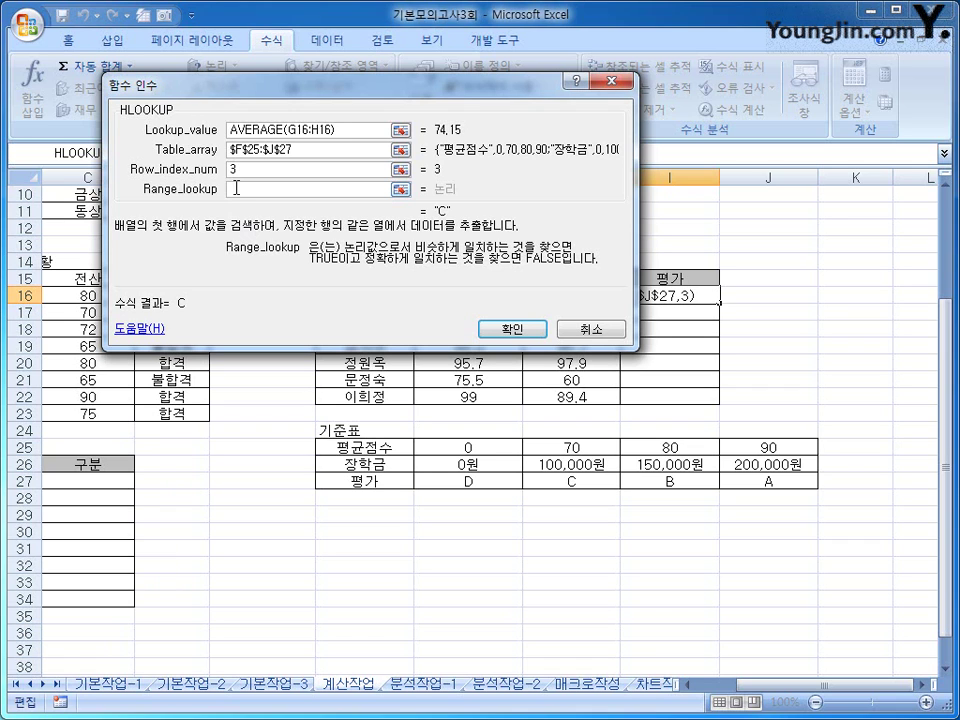
click(533, 331)
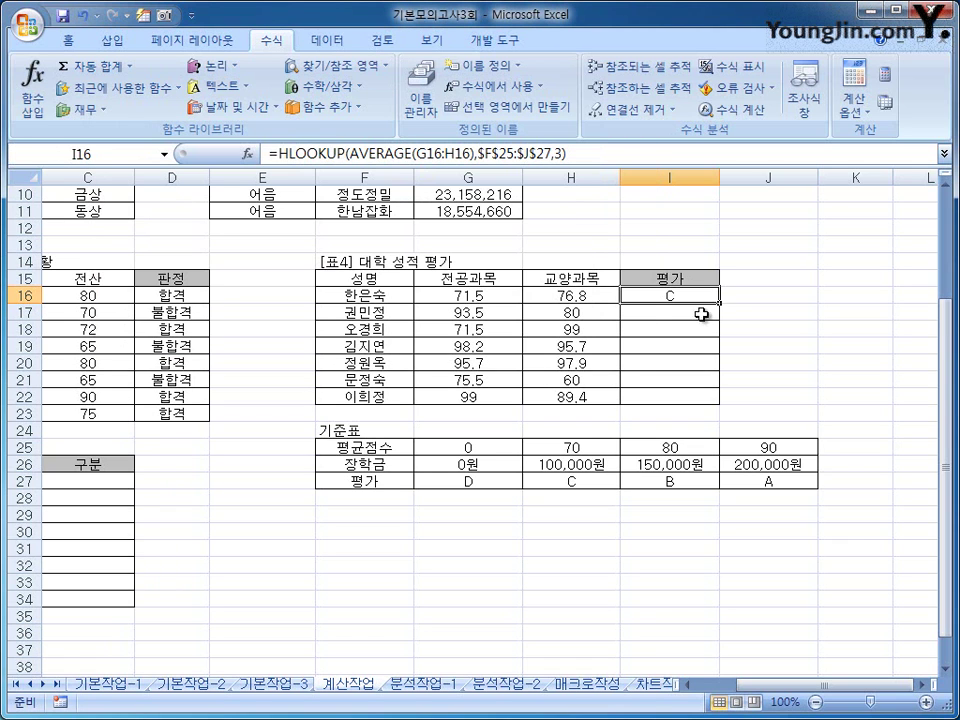
drag(719, 302, 709, 399)
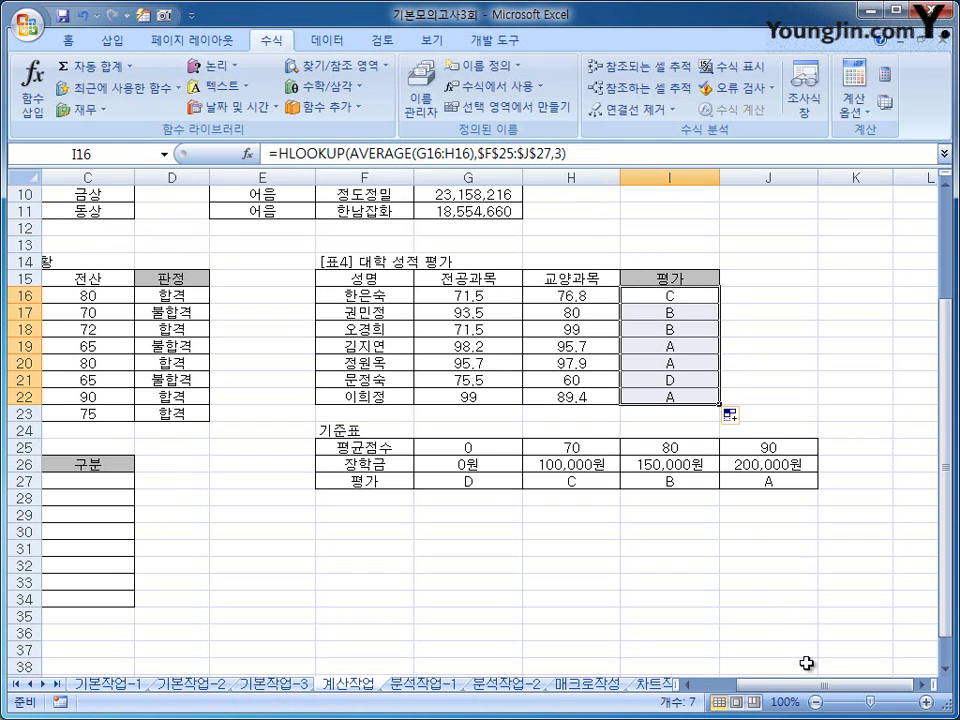
- Enter =DAY(B27) in C27, the first 구분 cell of [표5], and fill it down to C34
drag(806, 691, 785, 692)
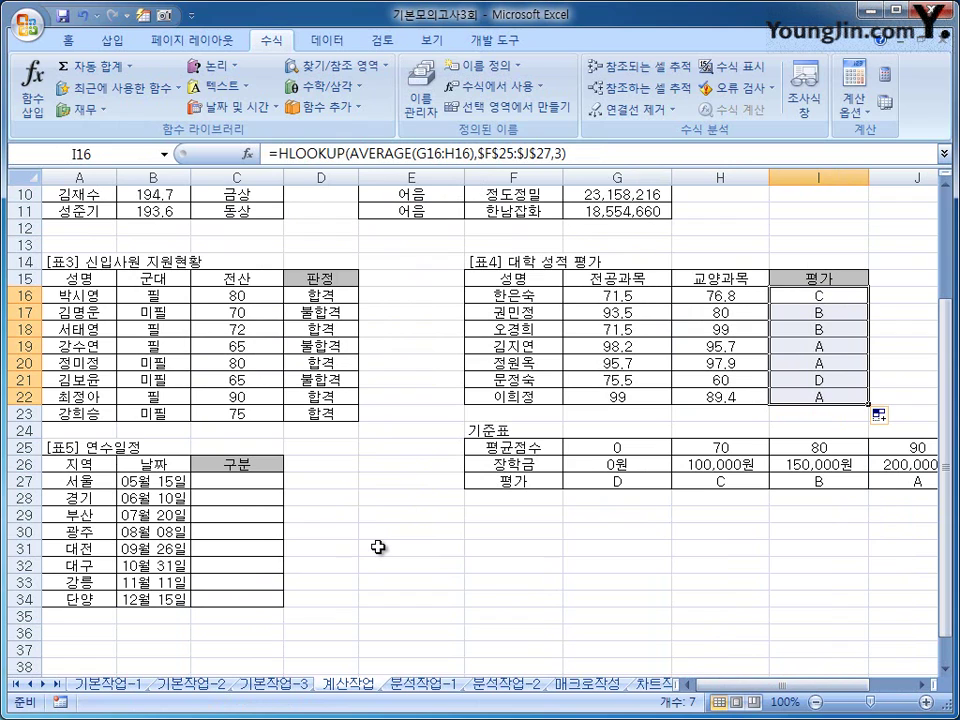
click(220, 484)
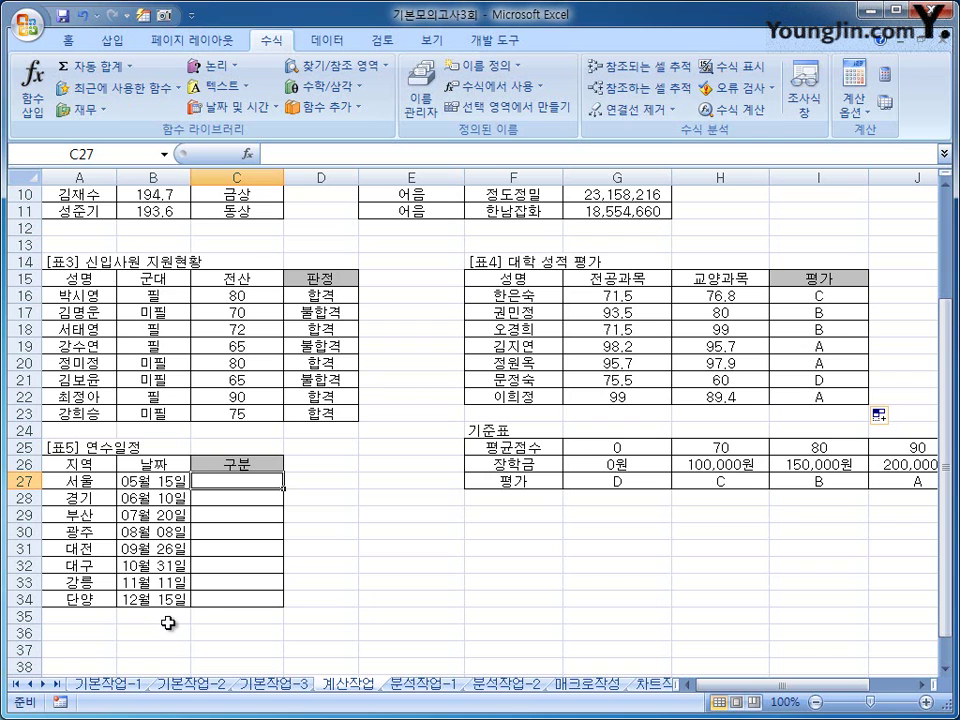
click(240, 112)
click(232, 176)
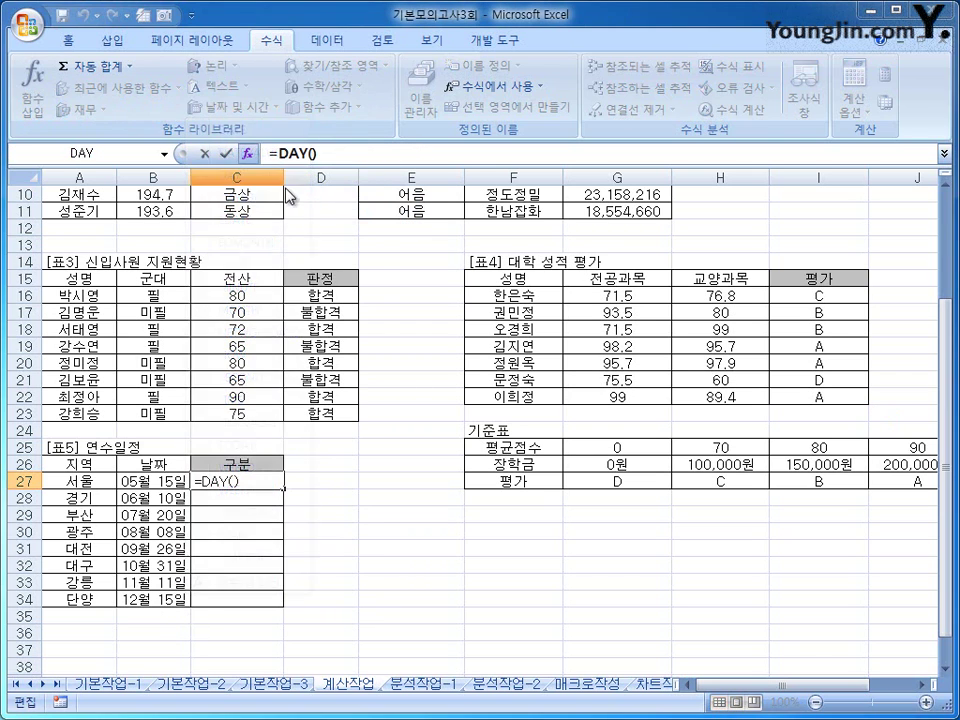
drag(332, 328, 446, 311)
click(148, 482)
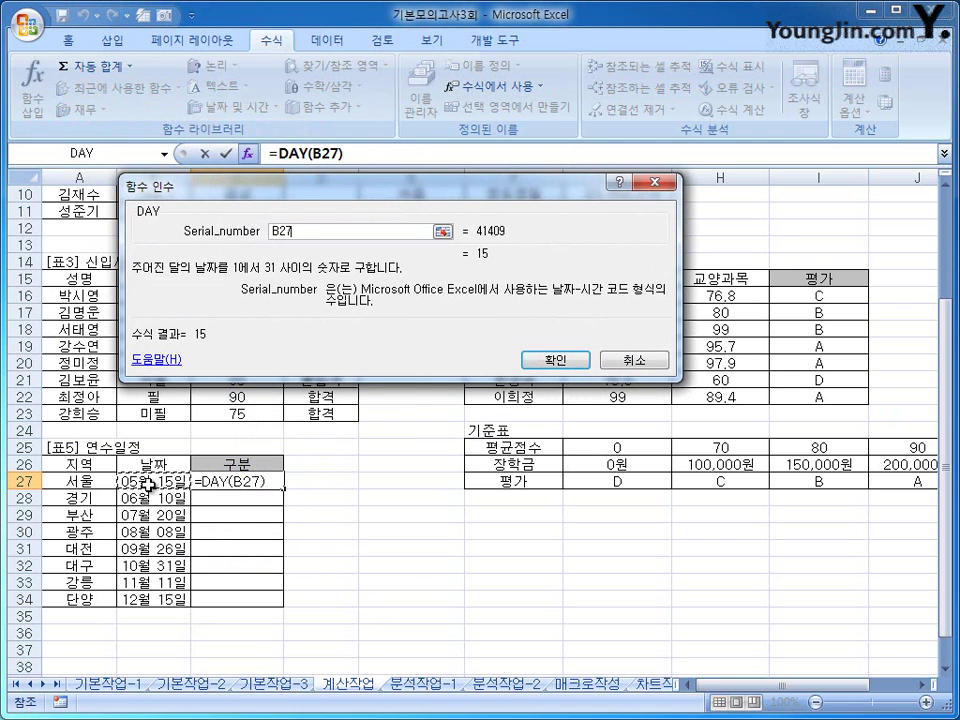
click(551, 362)
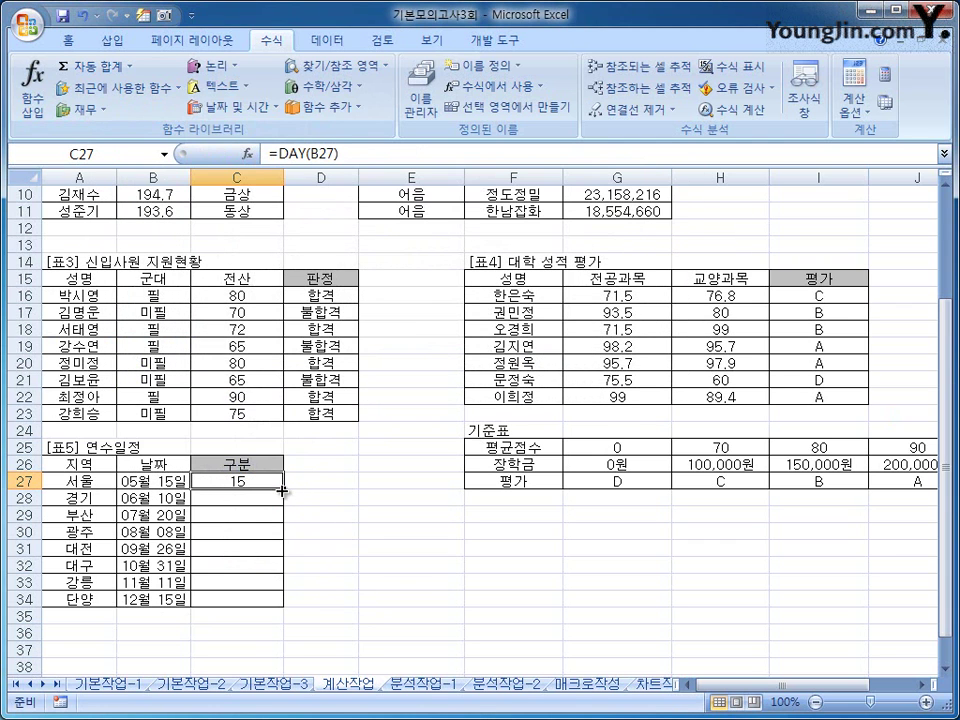
drag(283, 490, 284, 606)
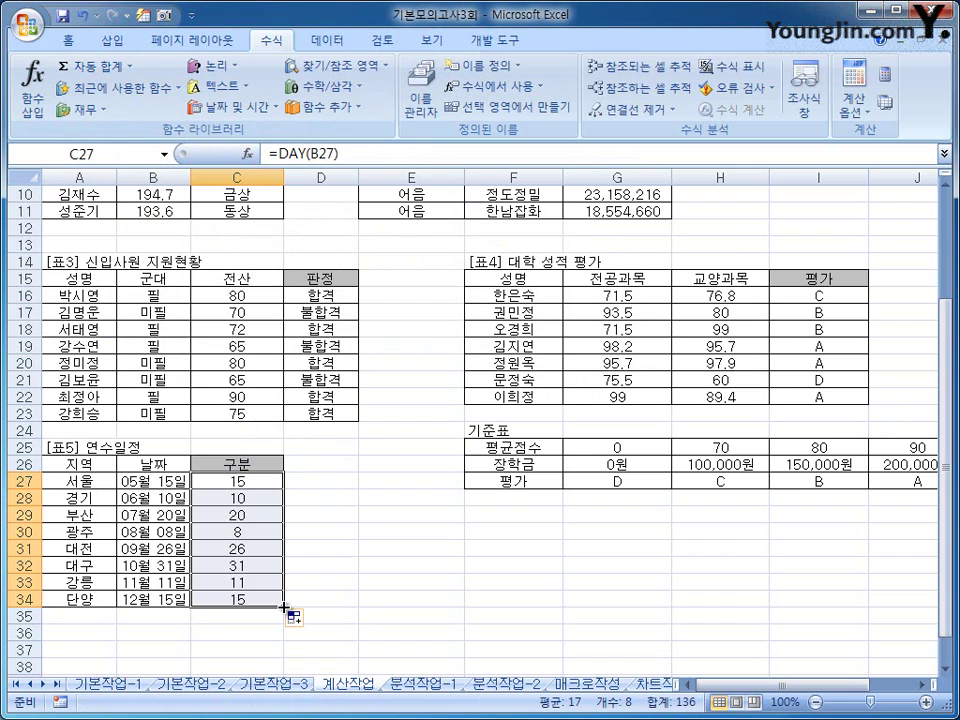
click(225, 486)
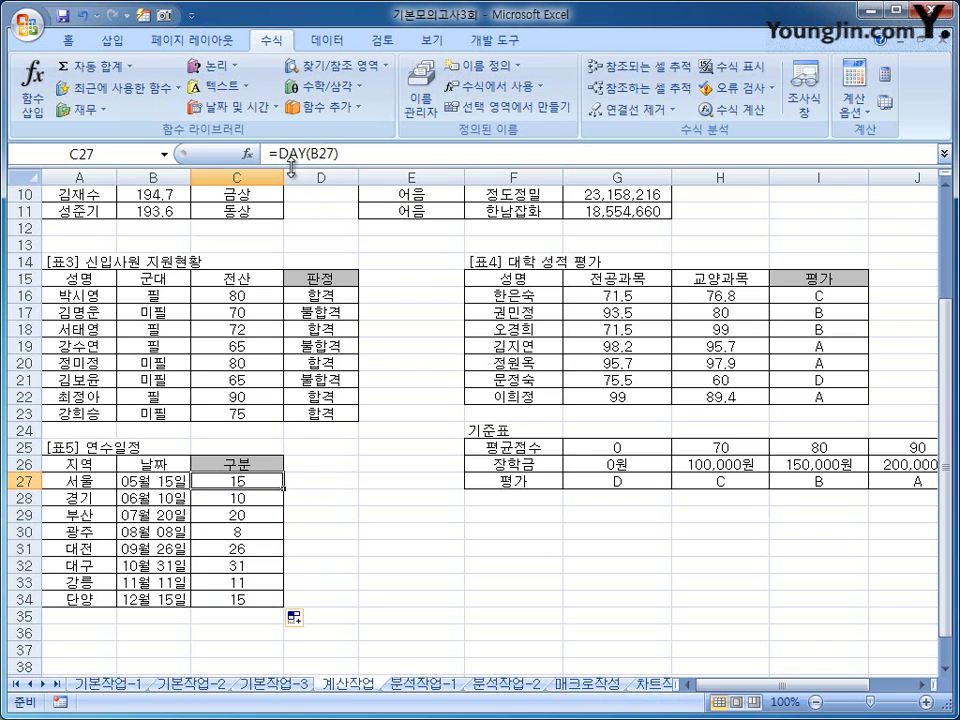
- Cut the DAY(B27) expression out of the C27 formula, keeping the equals sign, and insert the IF function there
drag(271, 154, 365, 153)
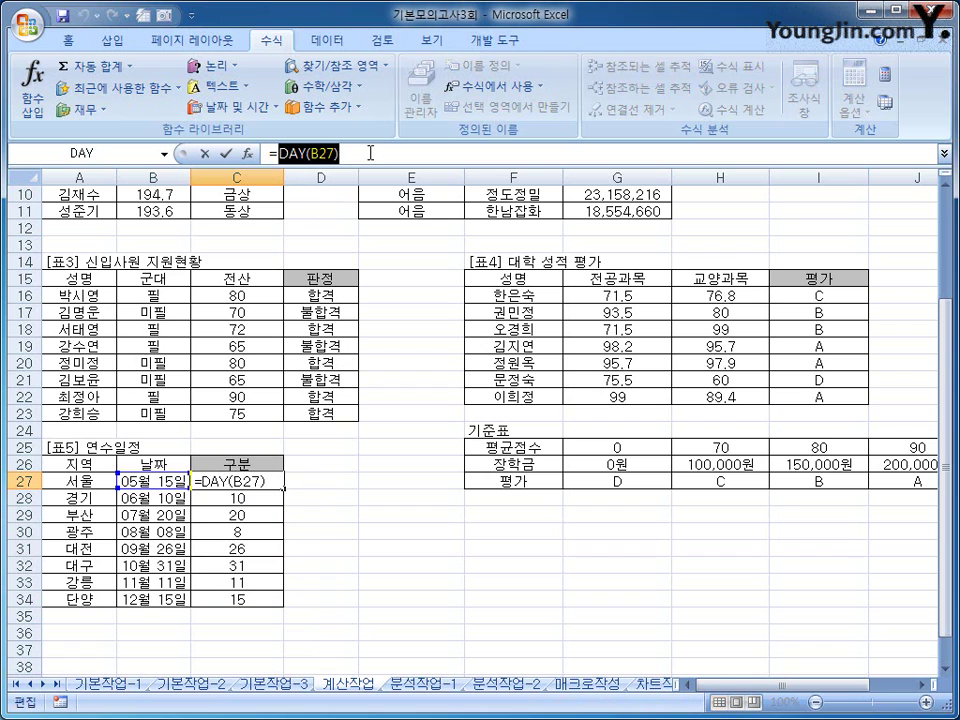
right_click(369, 156)
click(455, 165)
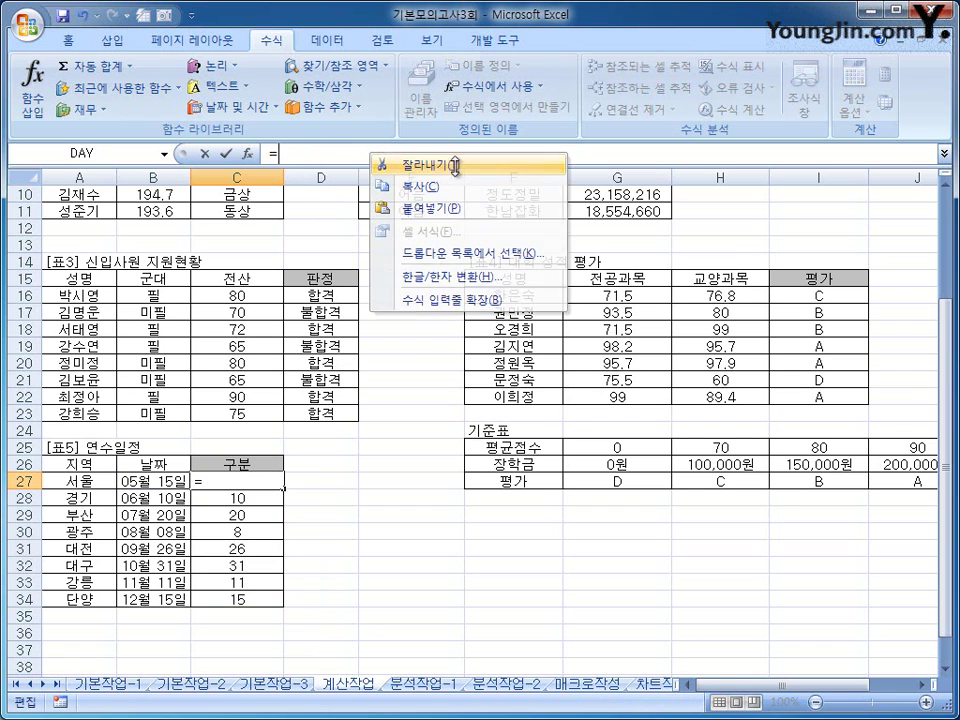
click(212, 66)
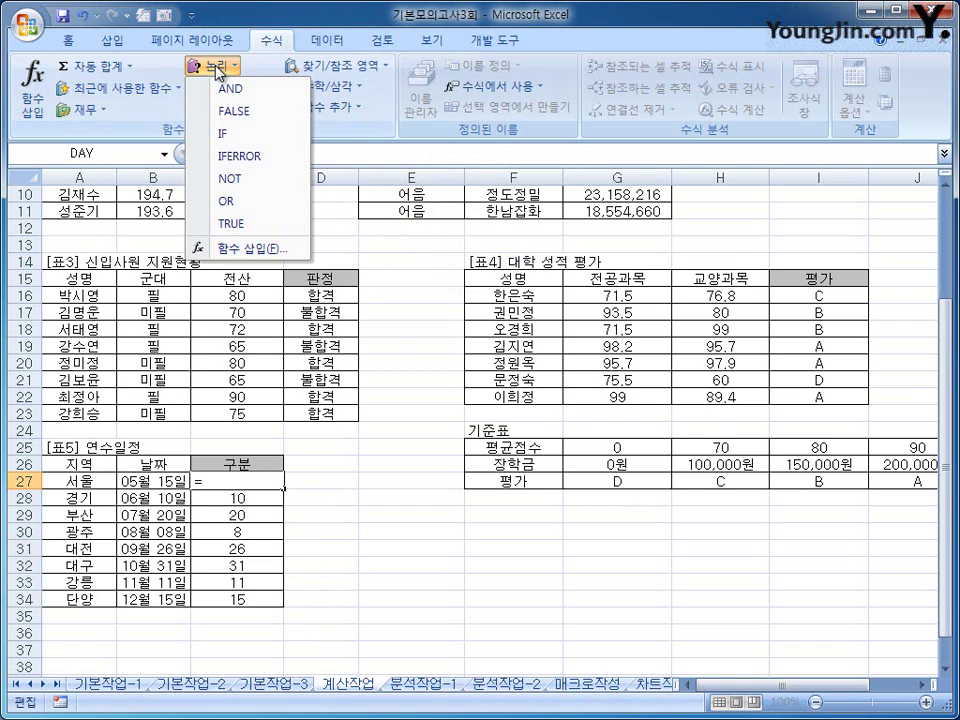
click(264, 140)
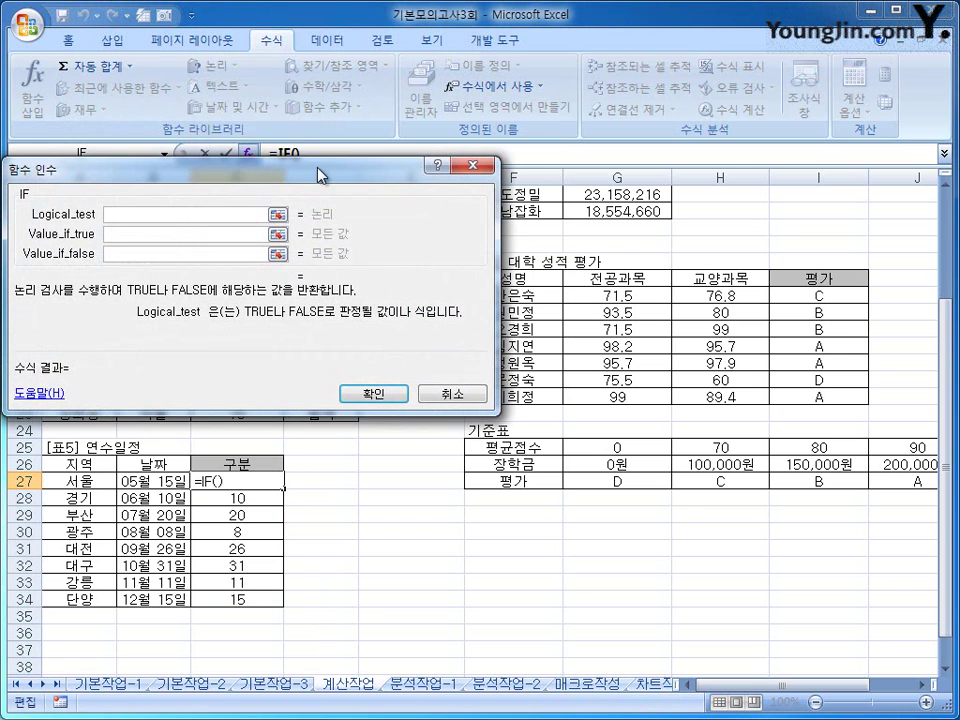
drag(317, 167, 625, 190)
- Paste the cut expression into the IF logical test as DAY(B27)<=10 and set the value if true to 상순
right_click(477, 236)
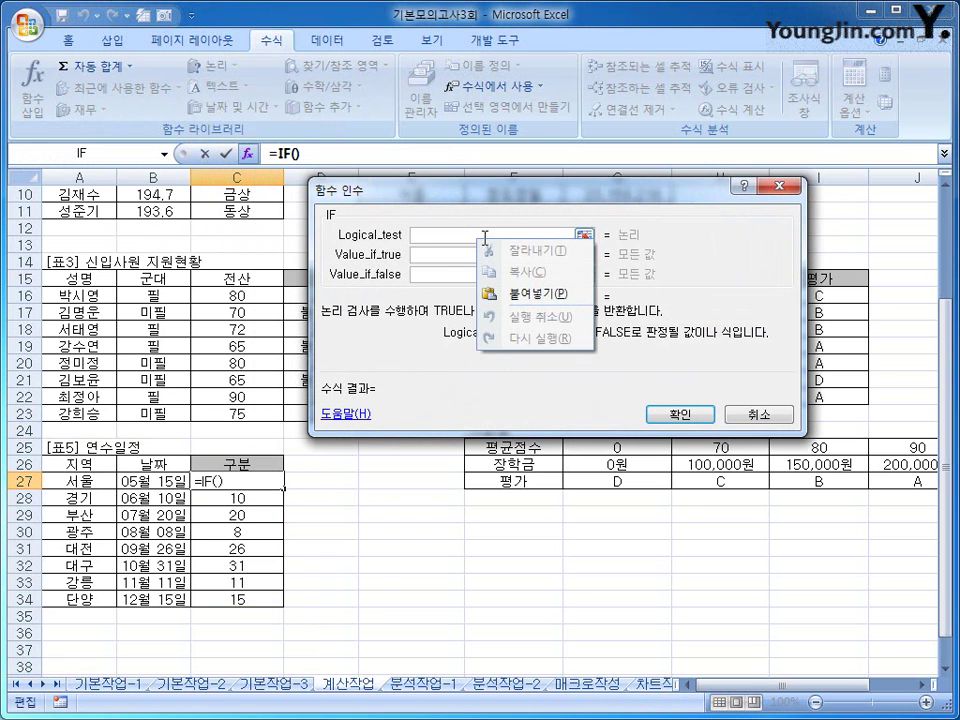
click(548, 294)
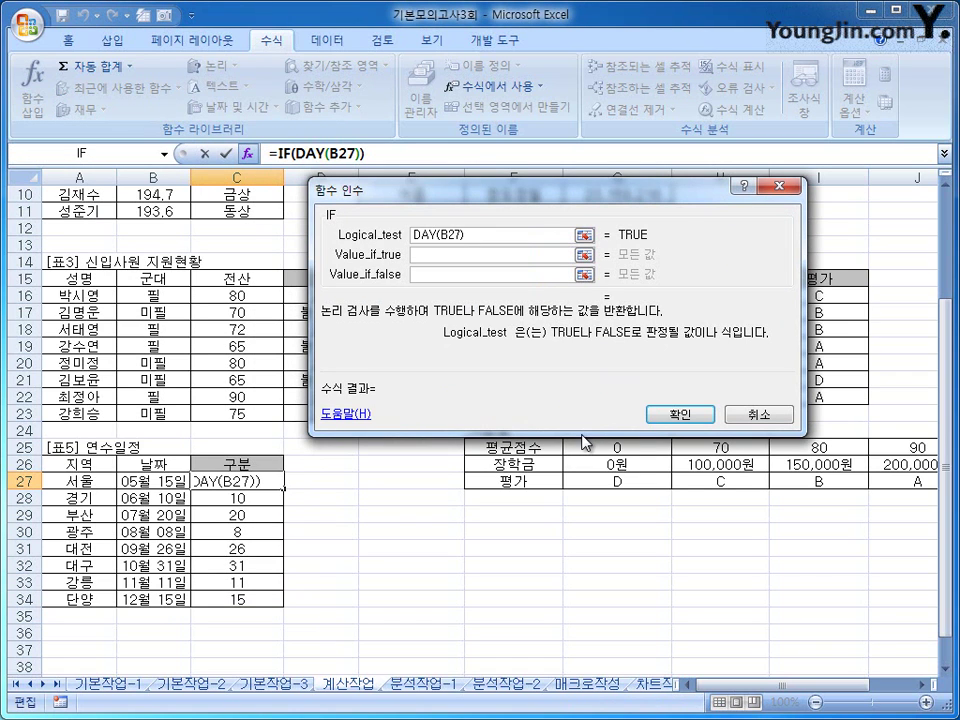
text(<=)
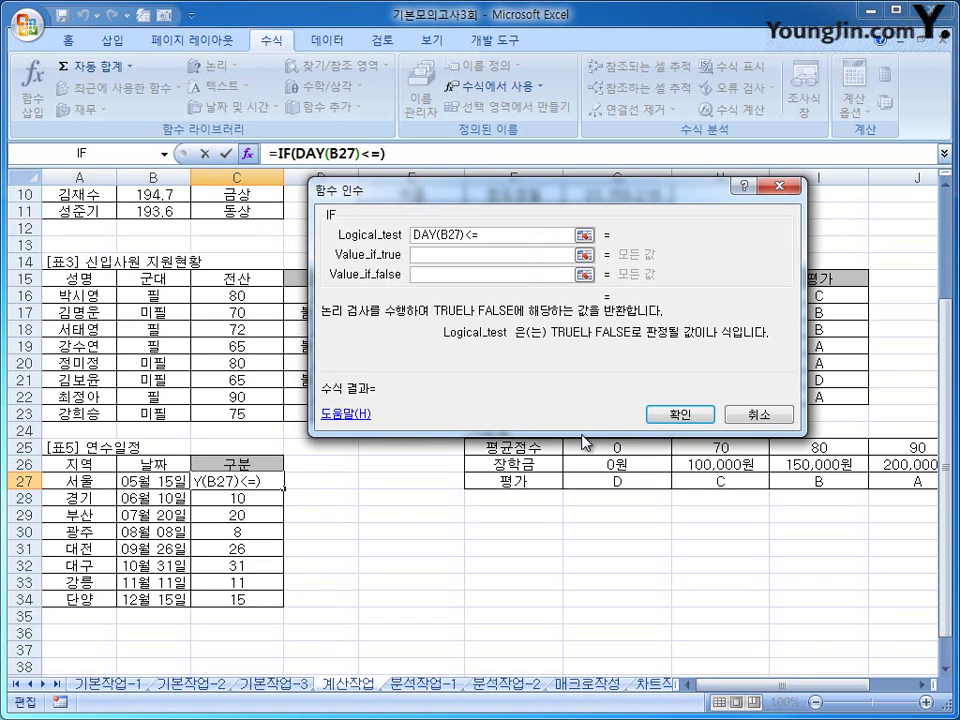
text(10)
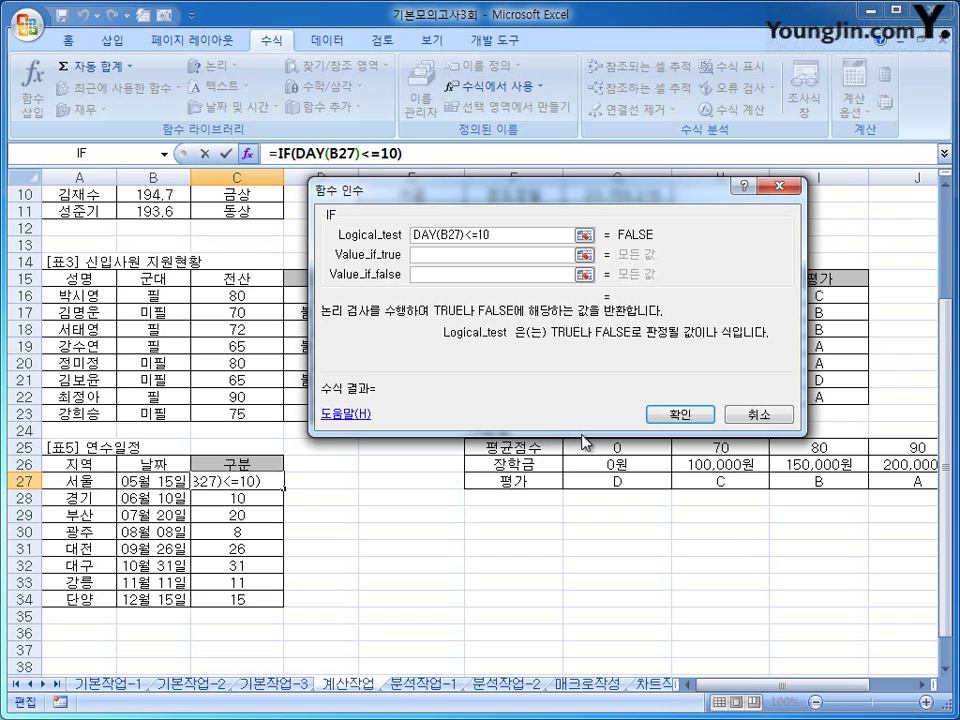
click(435, 254)
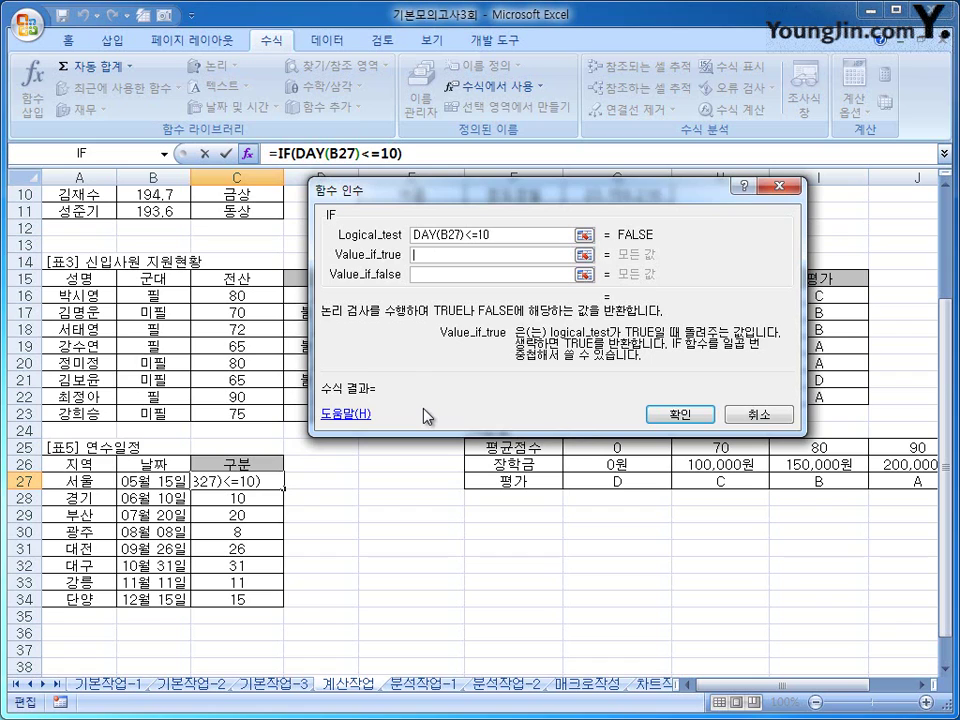
key(Tab)
text(상순)
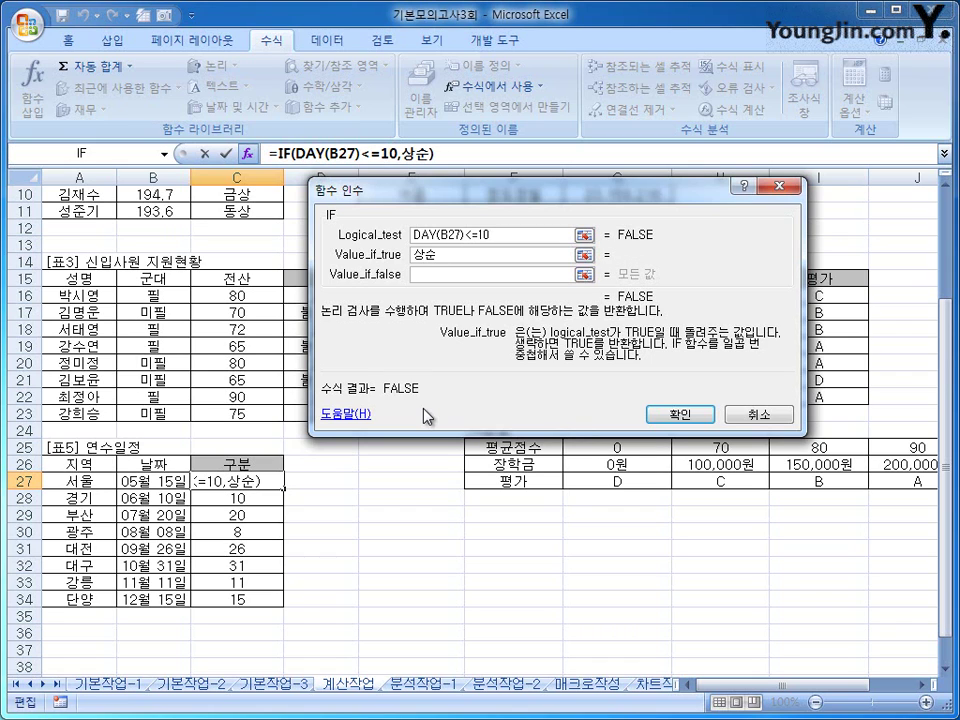
- Nest a second IF function as the value if false, with the logical test DAY(B27)<=20
click(430, 276)
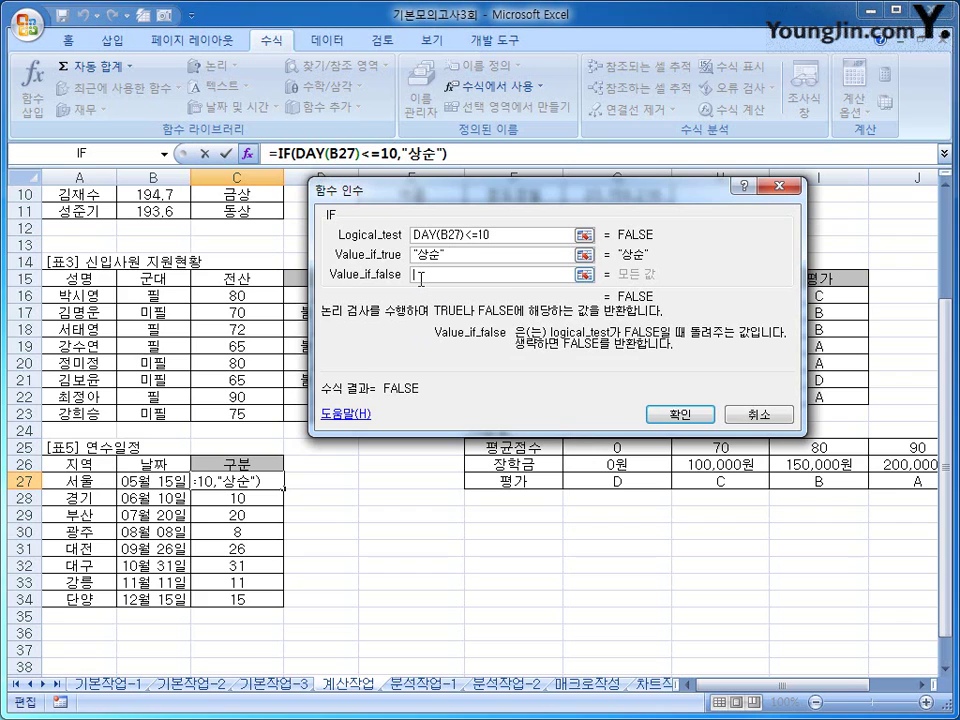
click(88, 155)
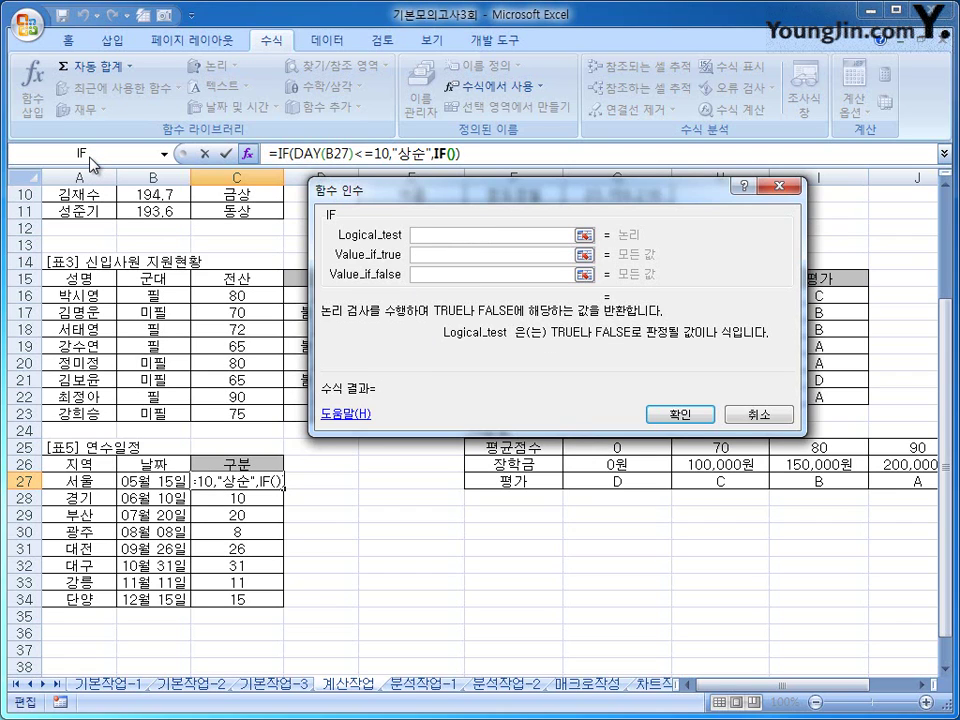
right_click(428, 236)
click(465, 288)
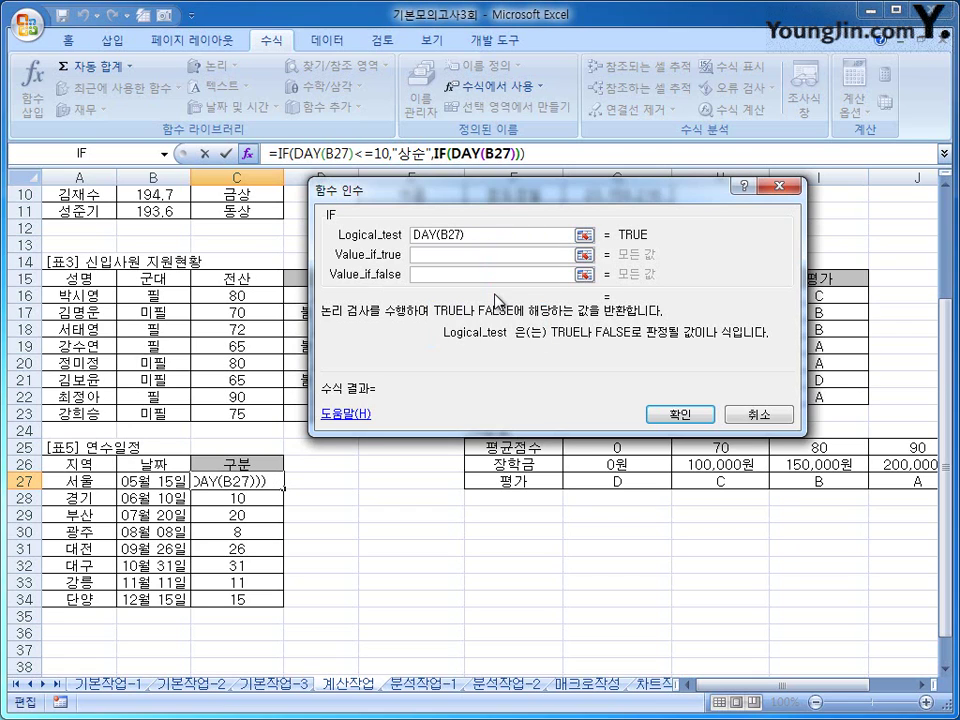
text(<=20)
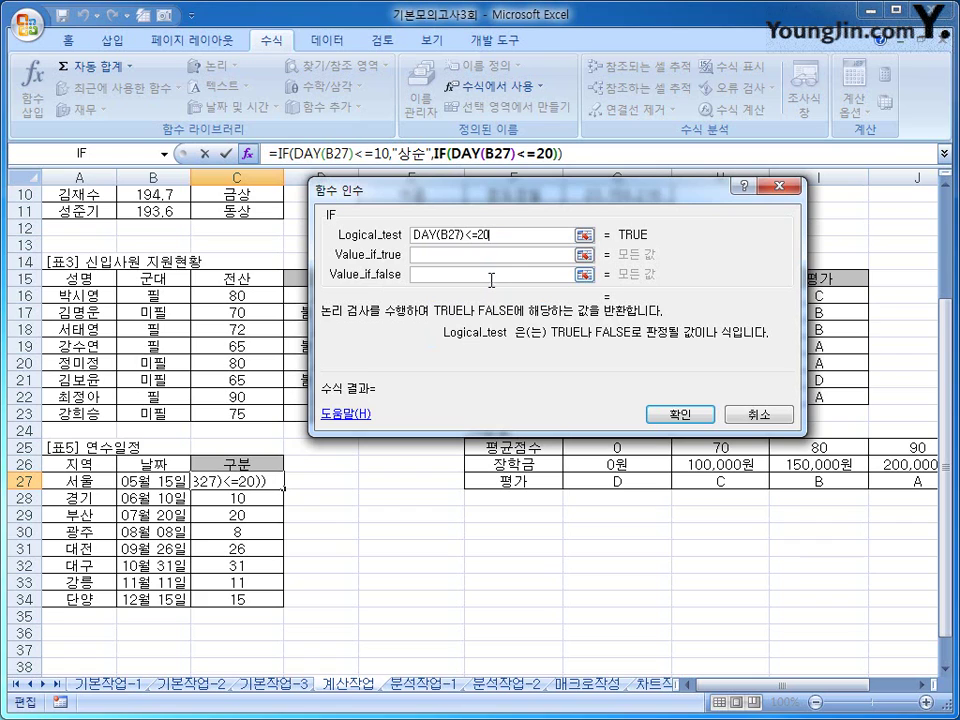
- Finish the nested IF with 중순 if true and 하순 if false, and fill the C27 formula down to C34
click(490, 257)
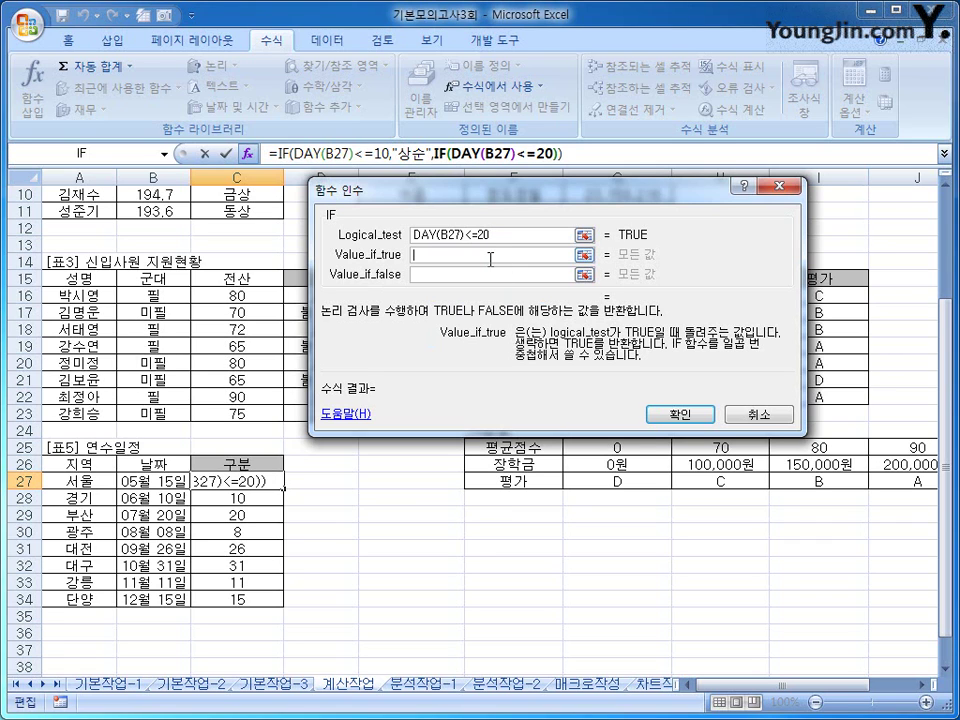
text(중순)
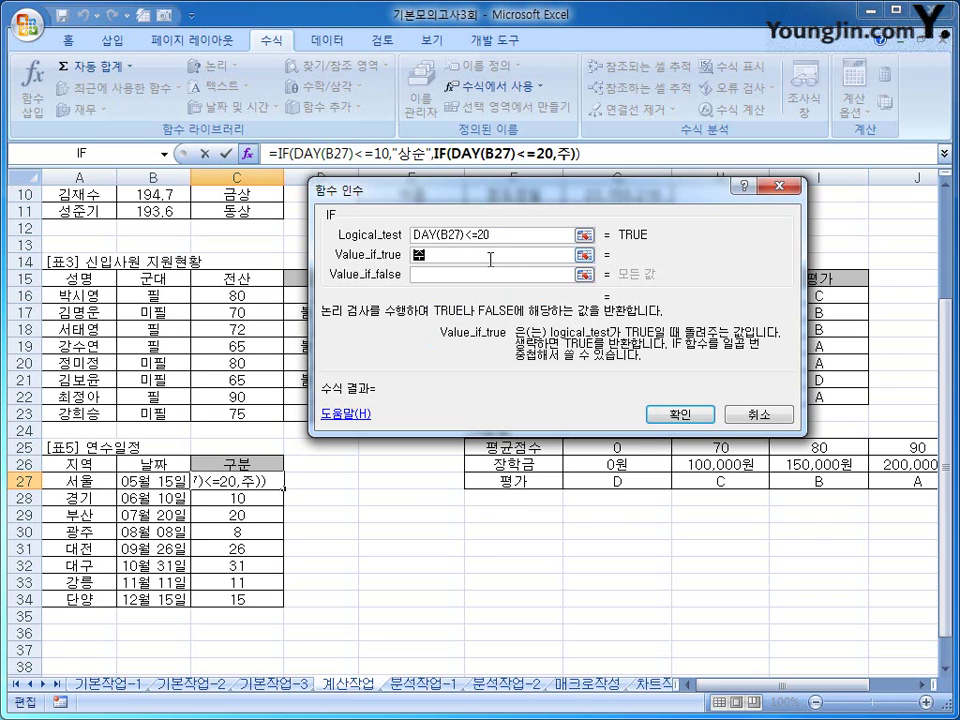
key(Tab)
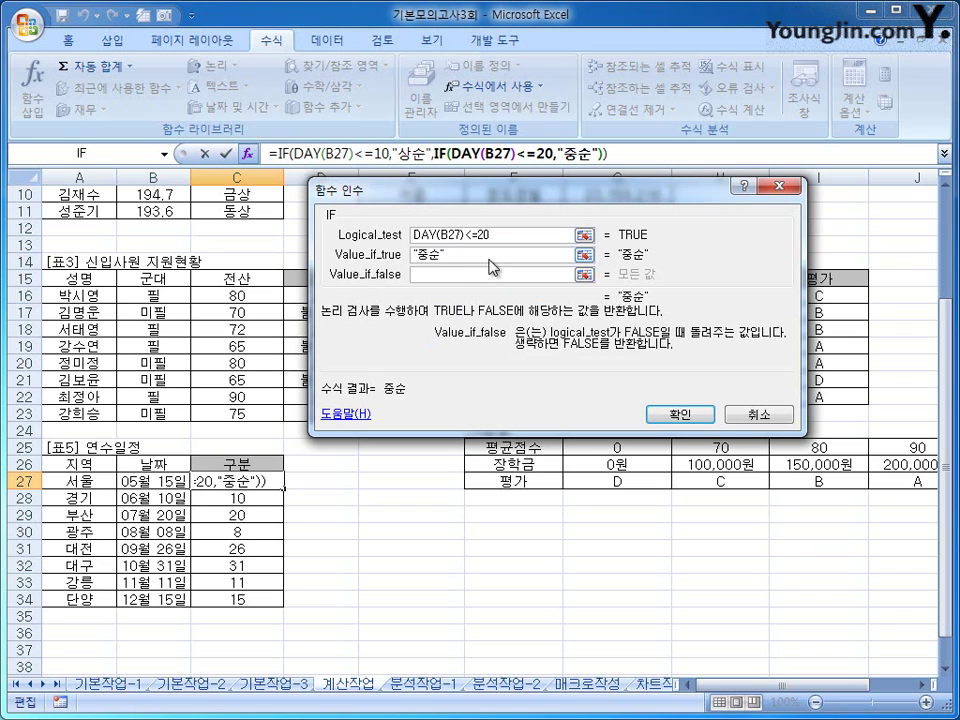
text(하수ㄴ)
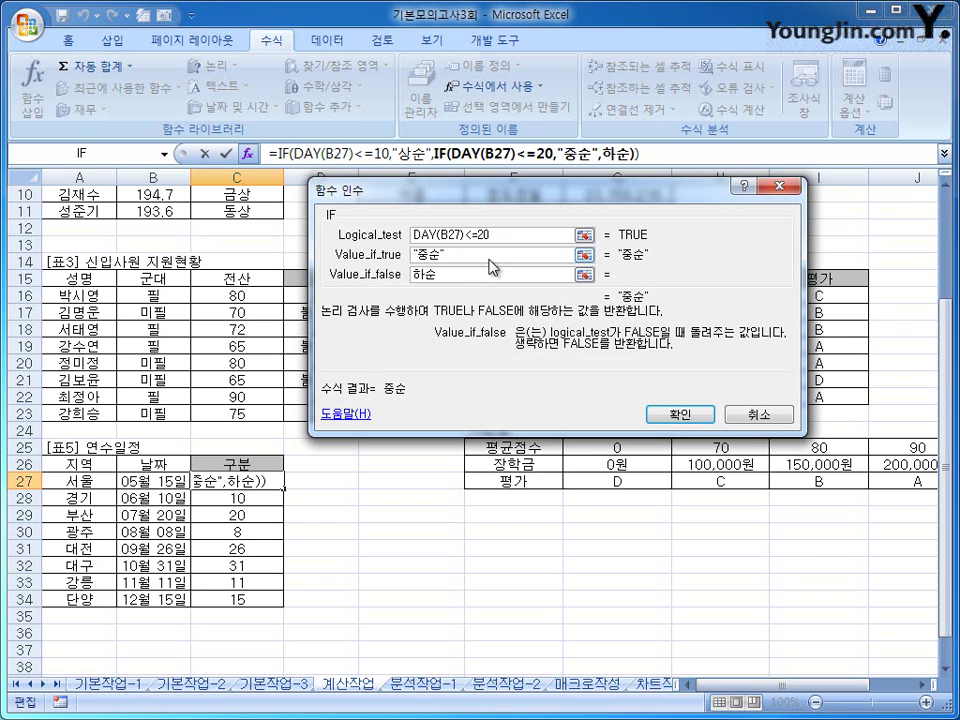
click(681, 416)
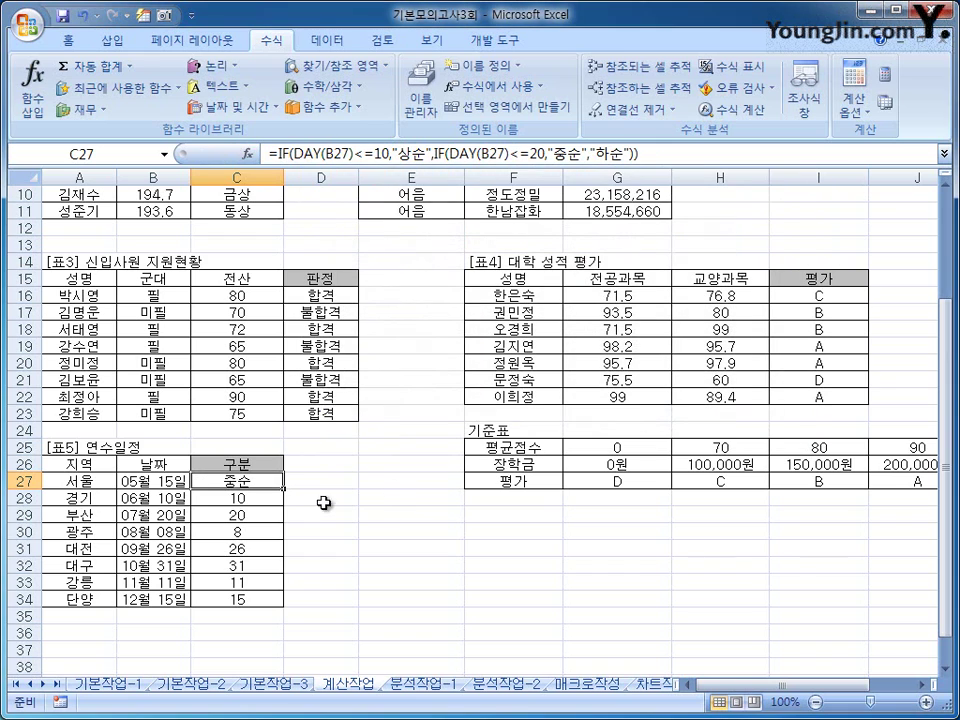
drag(284, 490, 287, 612)
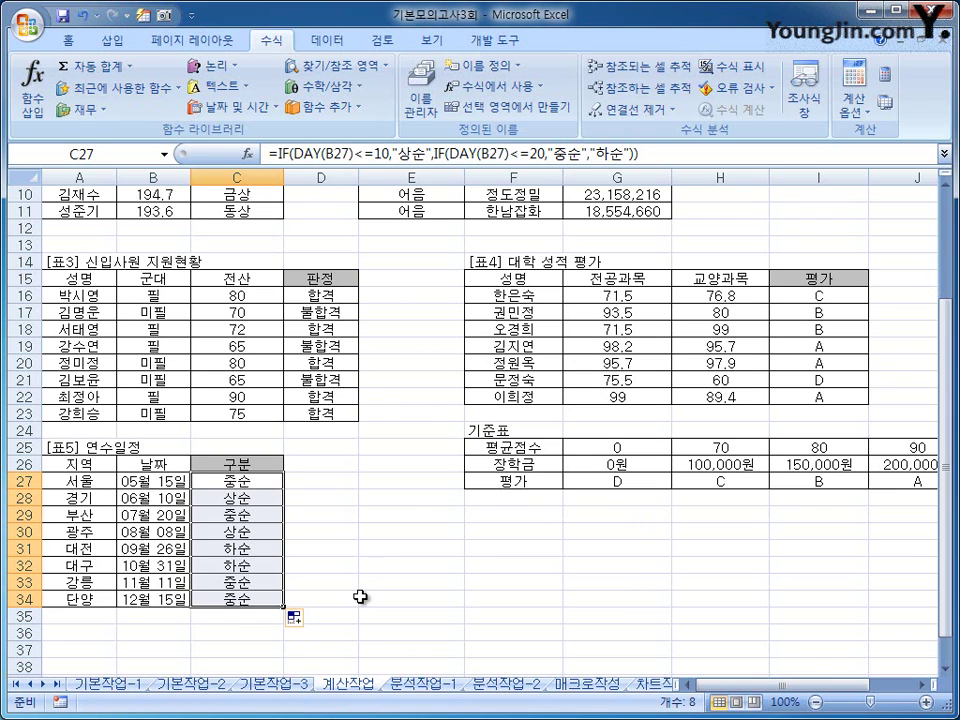
- On the 분석작업-1 sheet, enter =C6 in C9, the corner cell of the 차용금액 and 연이율 table
click(423, 684)
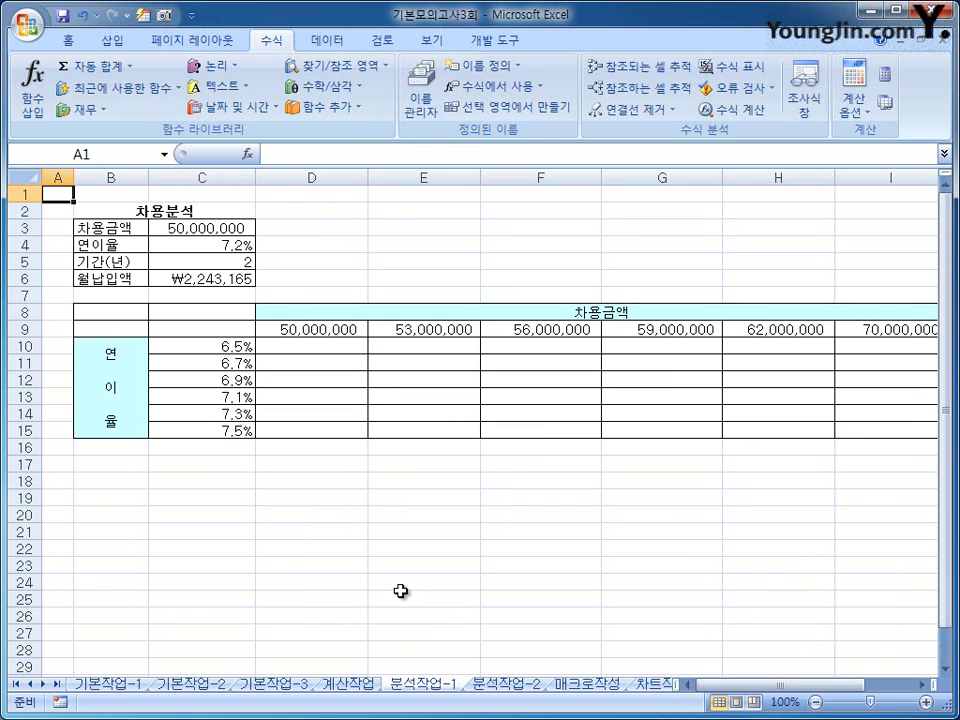
click(240, 331)
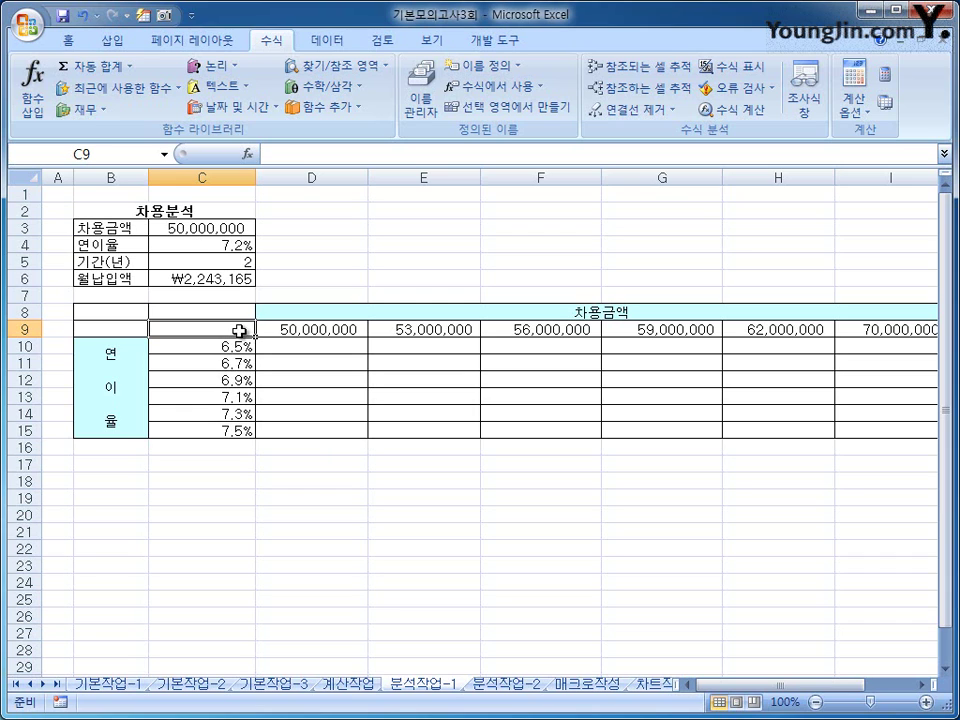
click(246, 279)
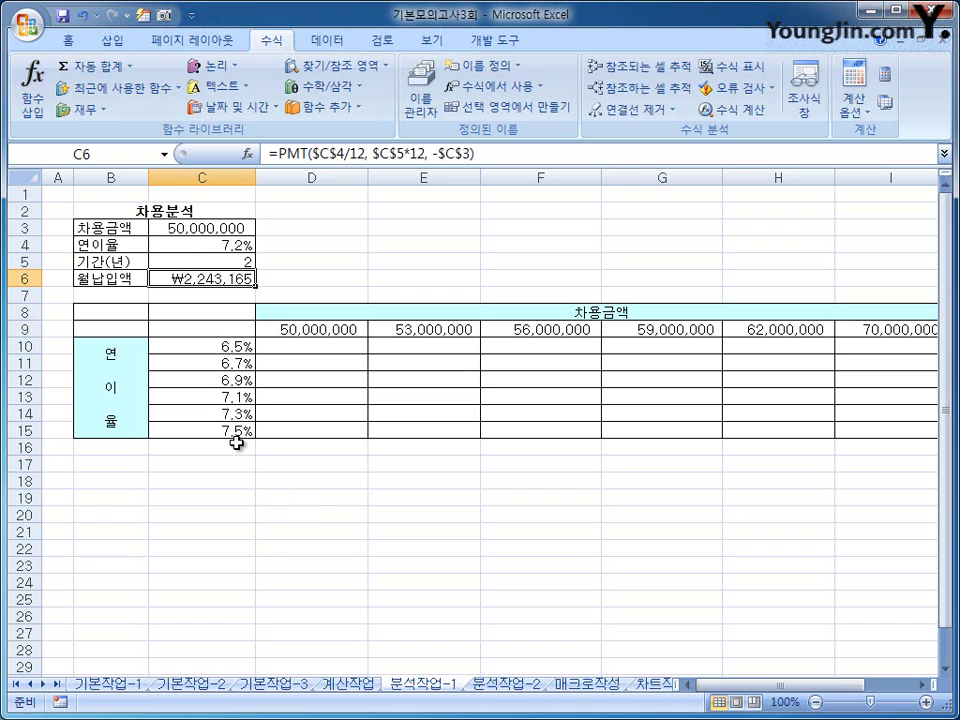
click(213, 331)
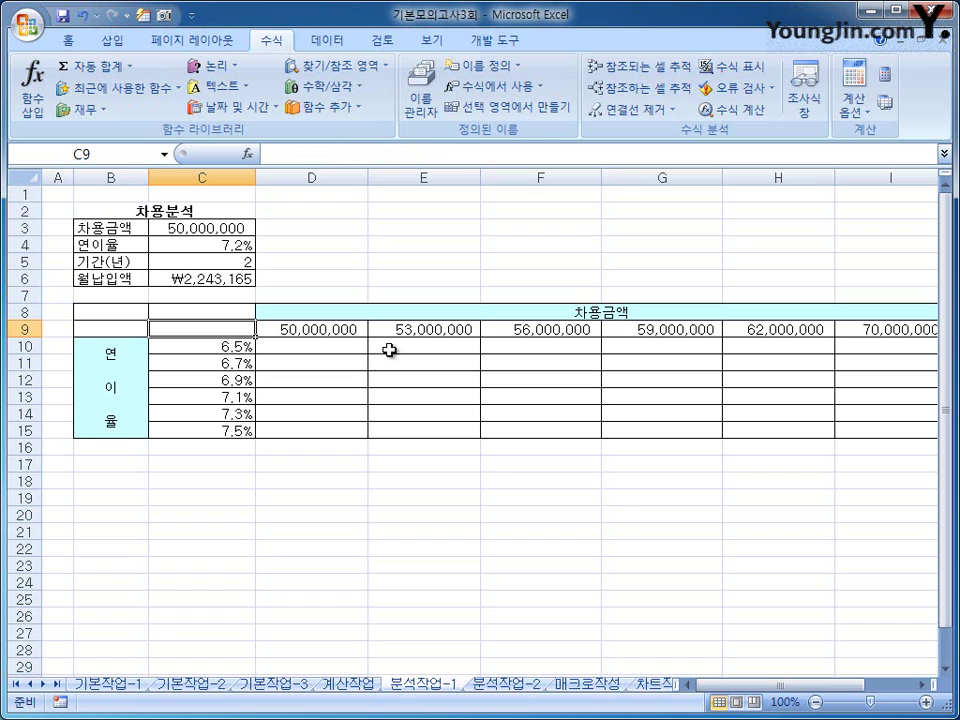
text(=)
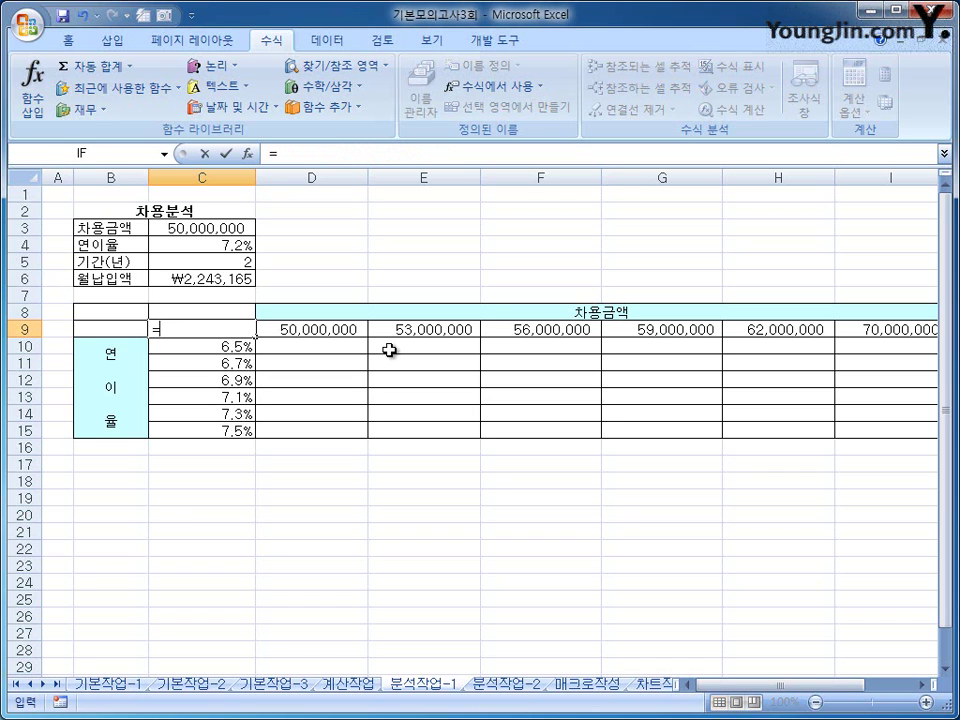
click(242, 276)
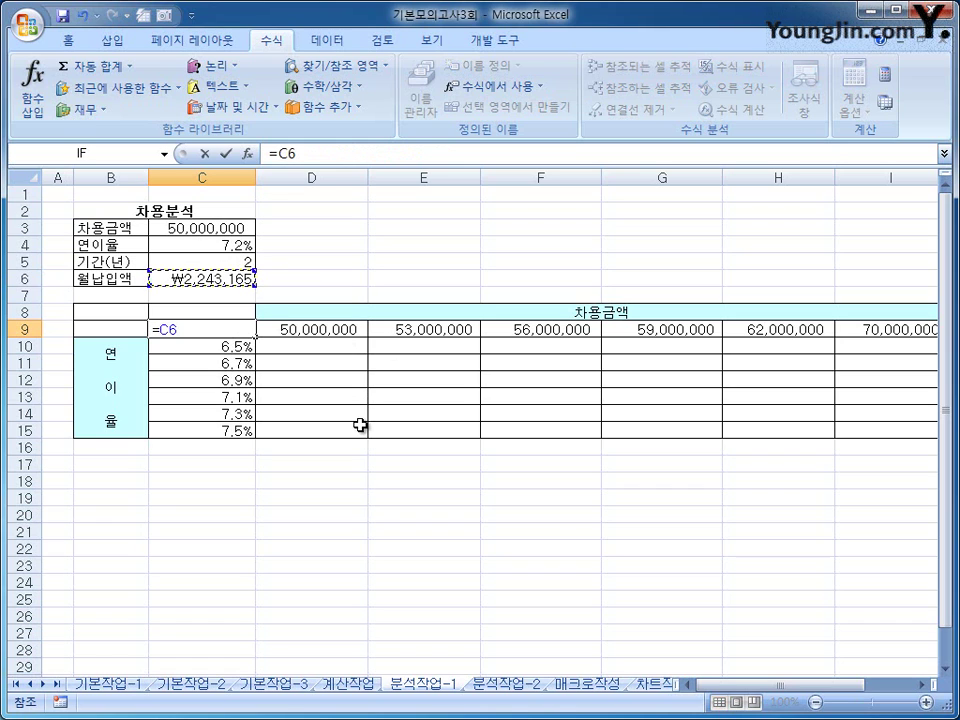
key(Return)
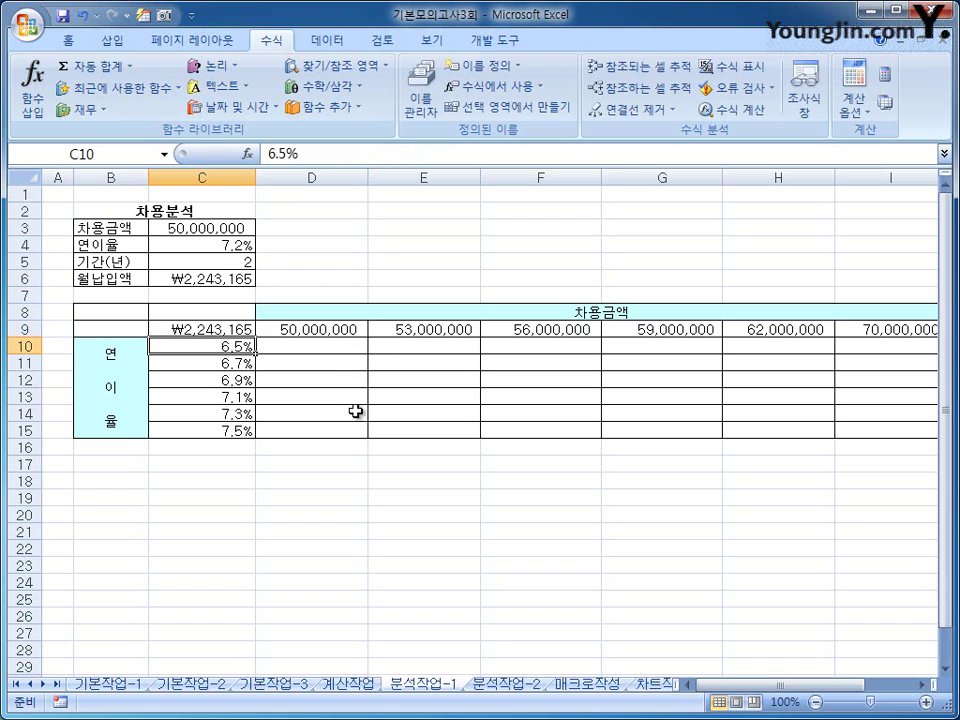
- Create a what-if data table over C9:I15 with row input cell $C$3 and column input cell $C$4
click(248, 330)
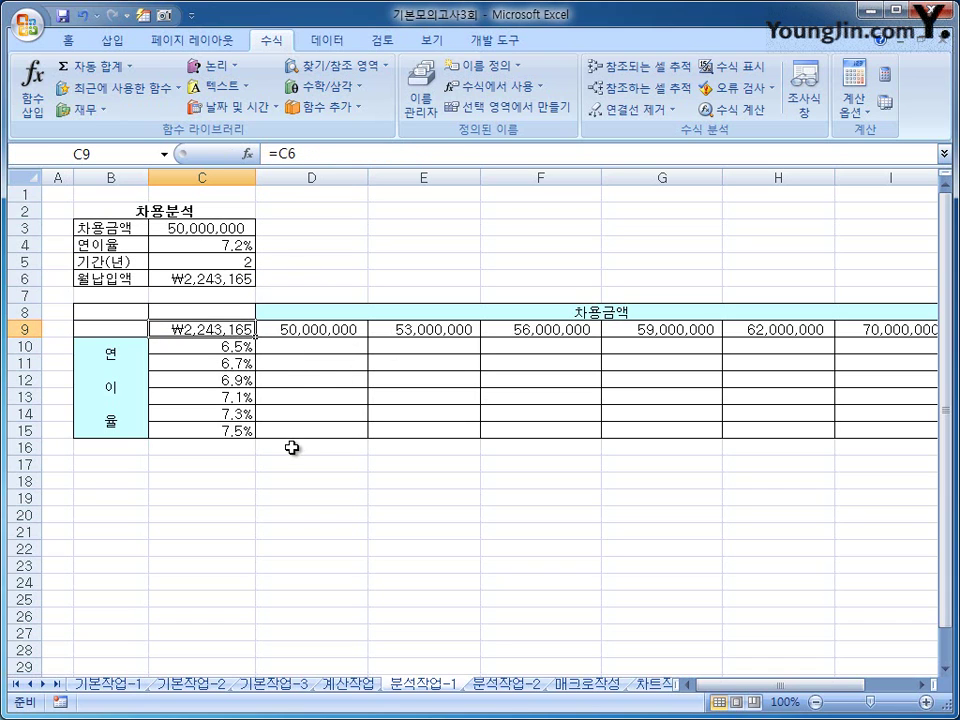
drag(236, 329, 760, 431)
drag(800, 684, 780, 684)
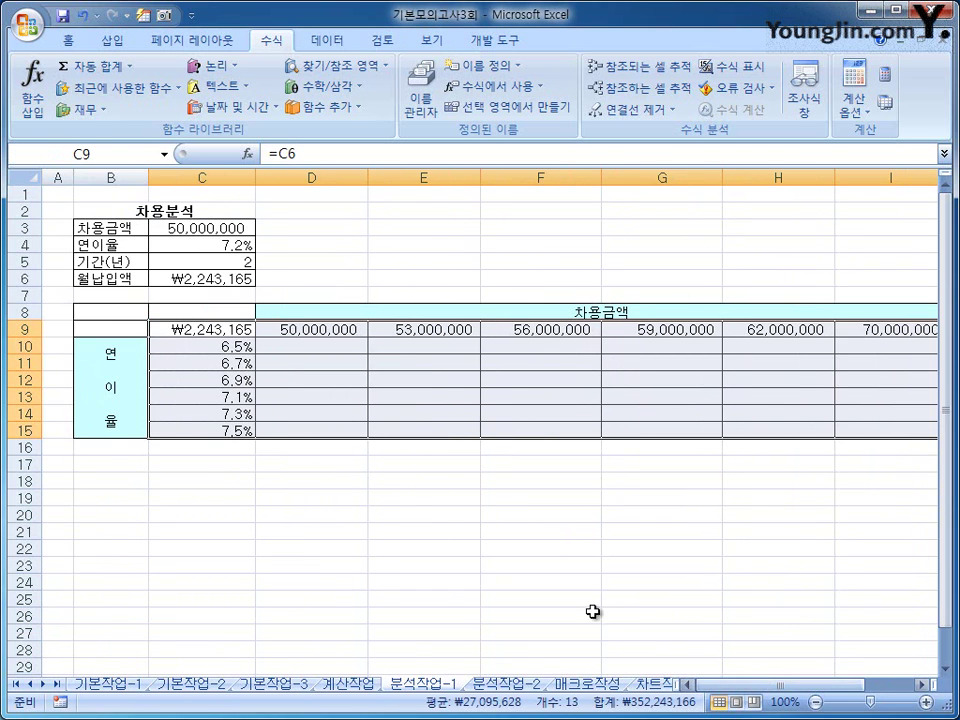
click(343, 44)
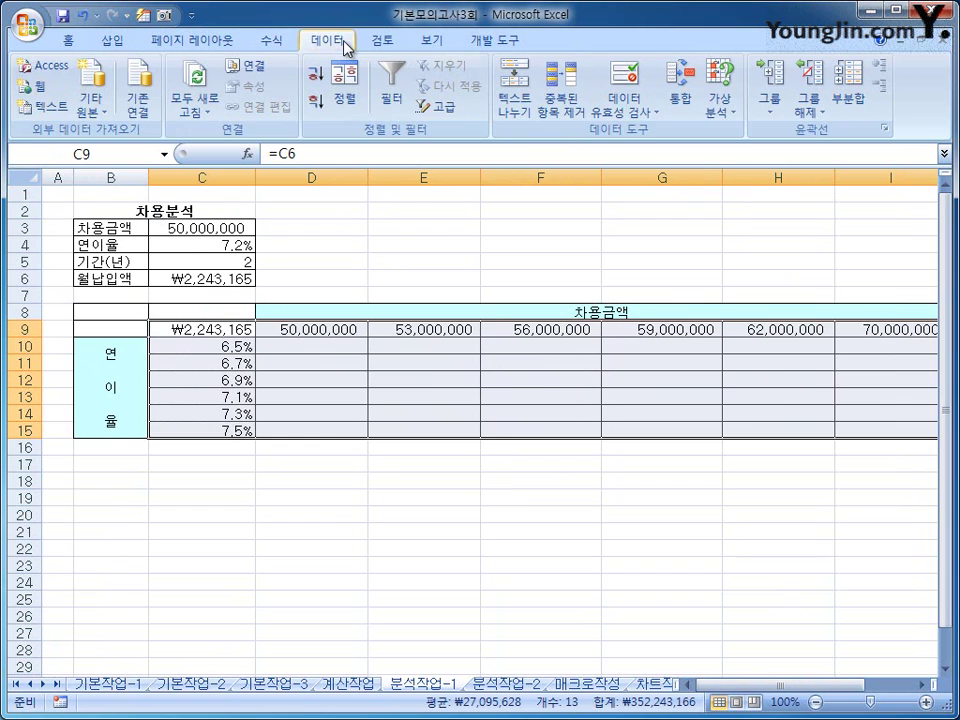
click(730, 115)
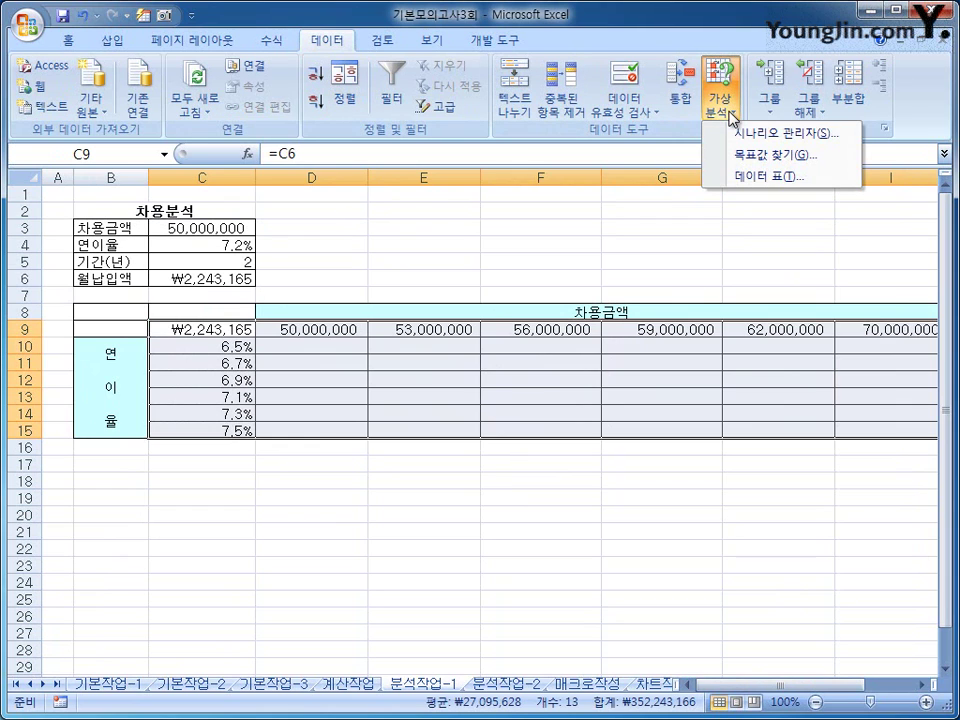
click(765, 176)
drag(448, 251, 467, 178)
click(232, 228)
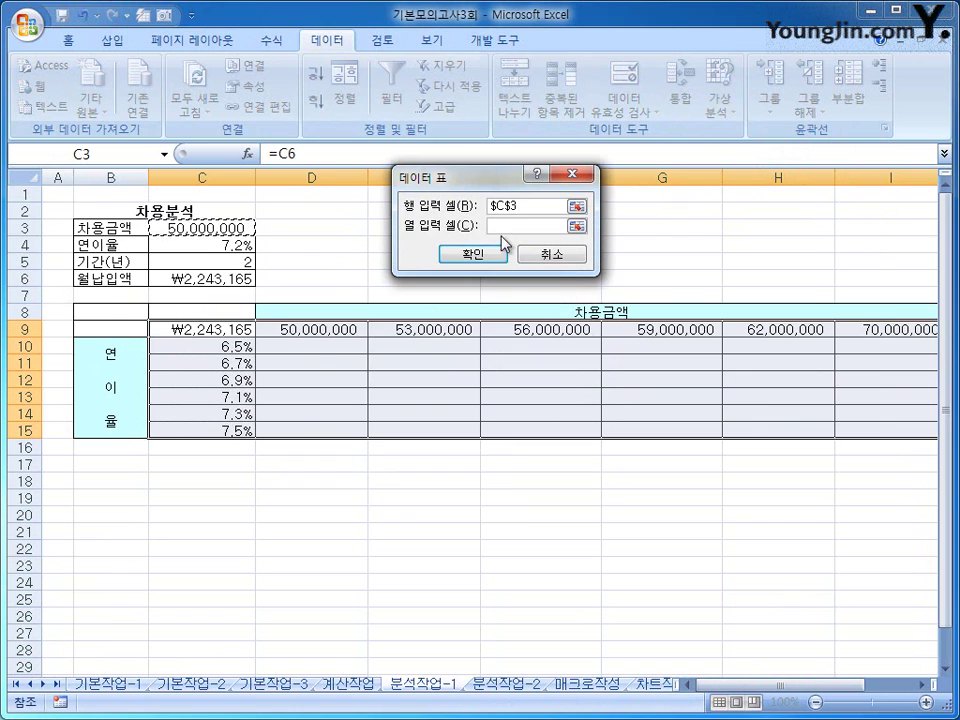
click(558, 225)
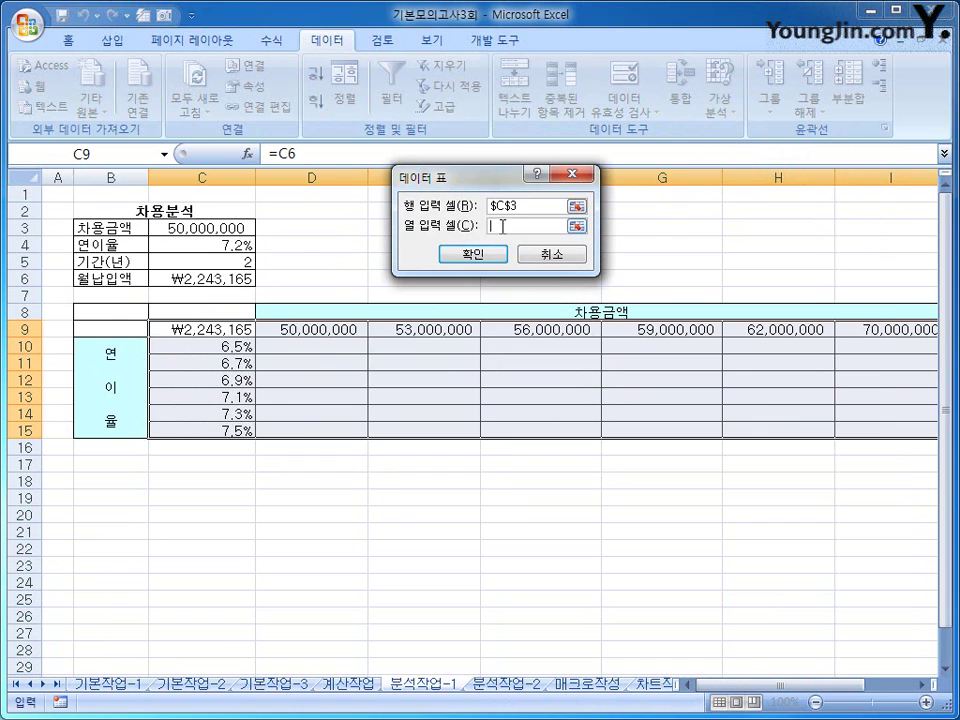
click(219, 247)
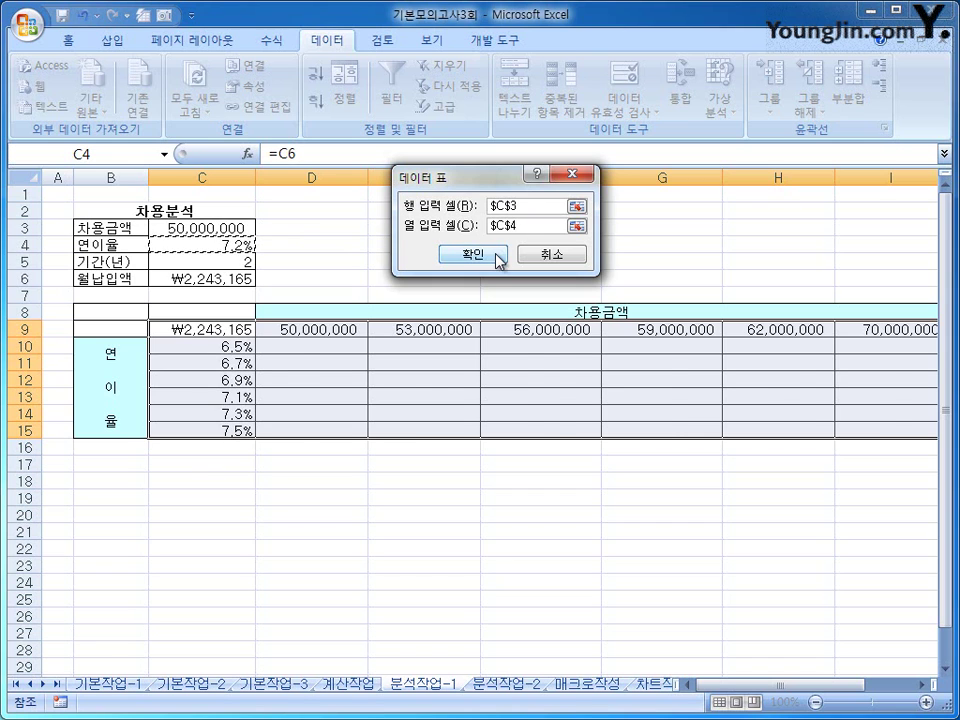
click(495, 256)
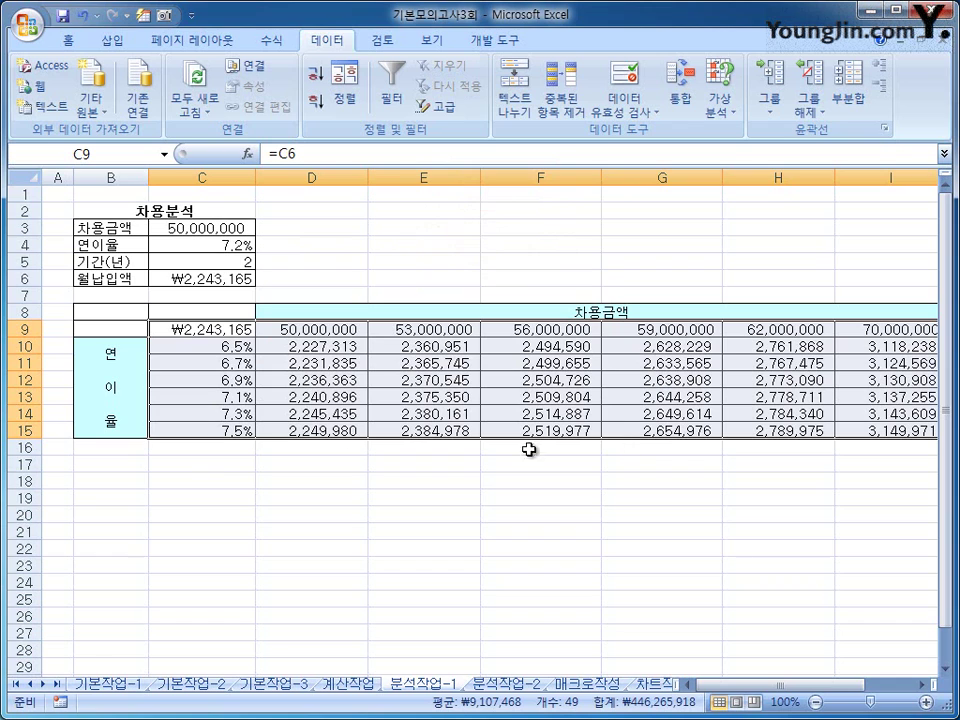
- On the 분석작업-2 sheet, use Goal Seek to bring the 순이익 average in I9 to 98000 by changing the 연평균 성장율 in C11
click(320, 450)
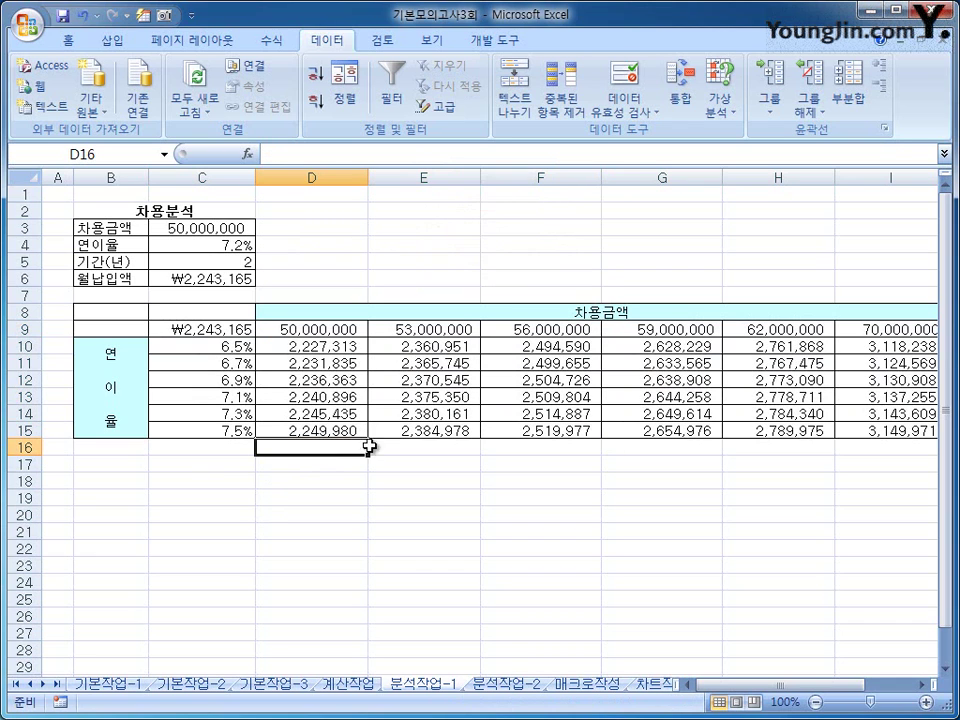
click(508, 684)
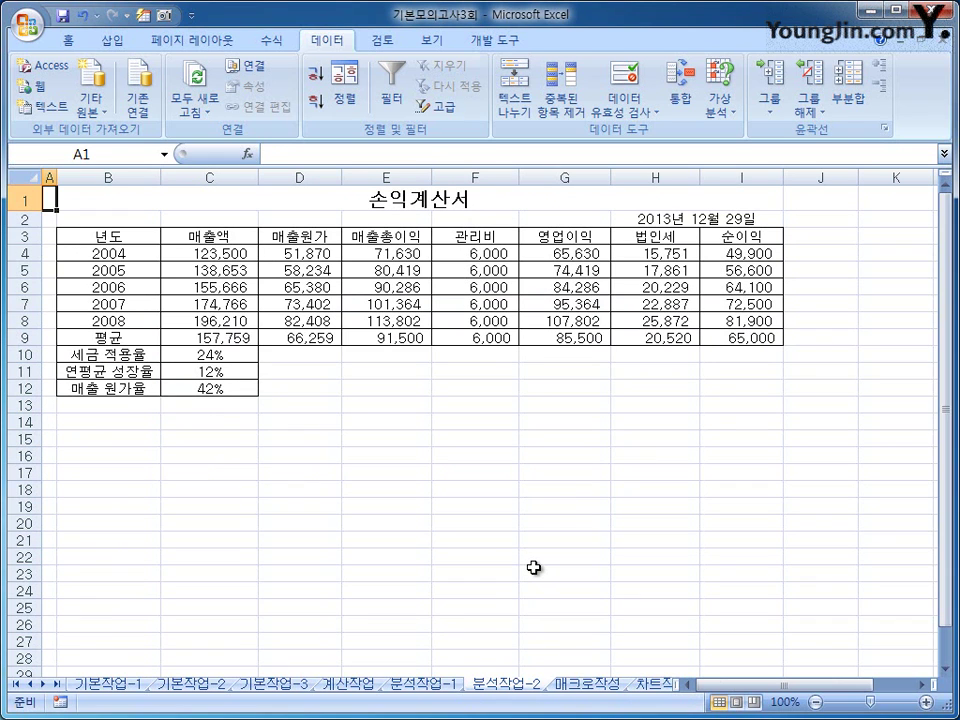
click(739, 339)
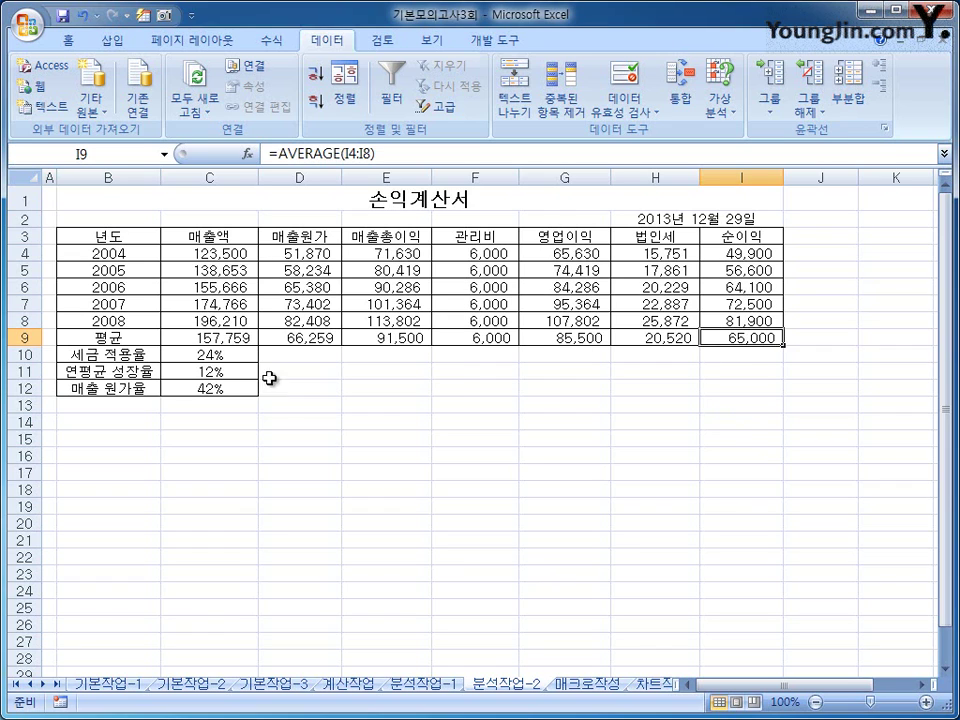
click(207, 371)
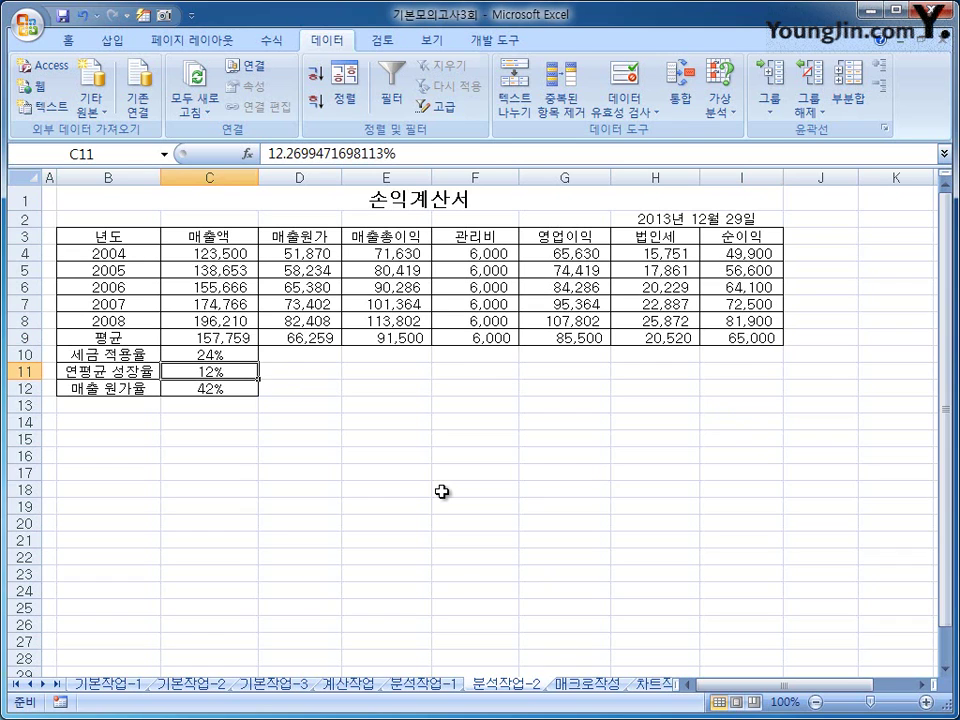
click(705, 337)
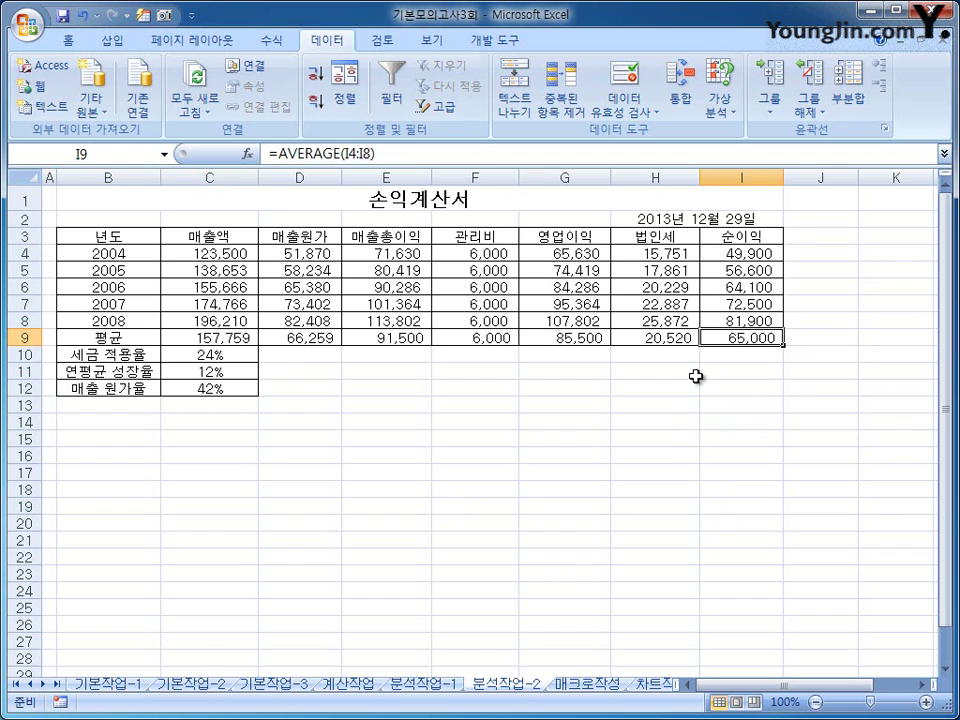
click(713, 110)
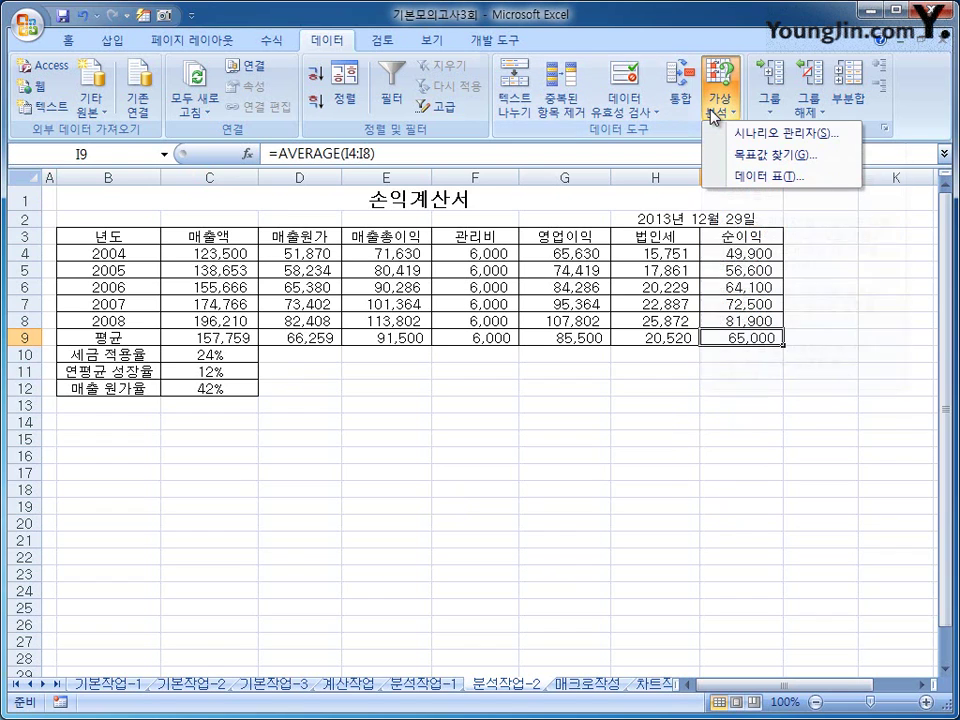
click(761, 158)
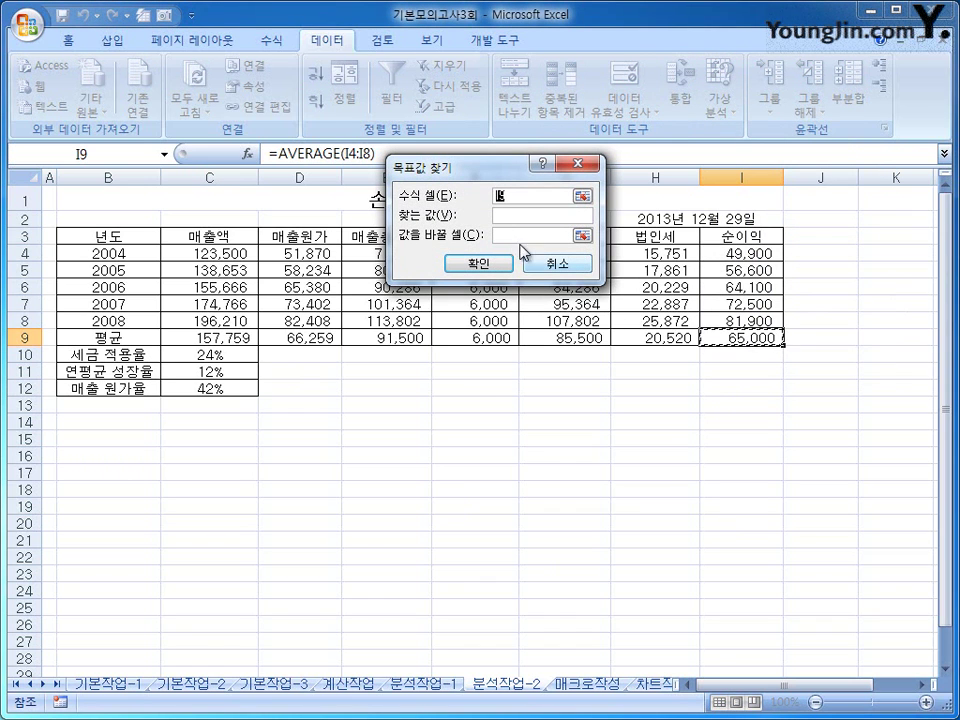
click(519, 215)
text(98000)
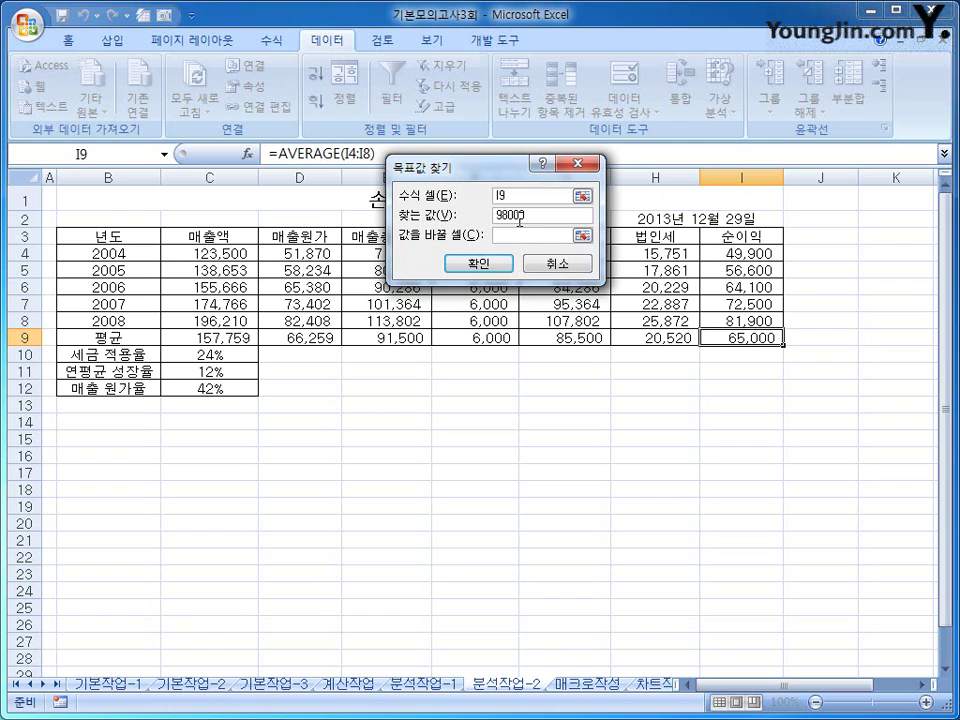
click(519, 234)
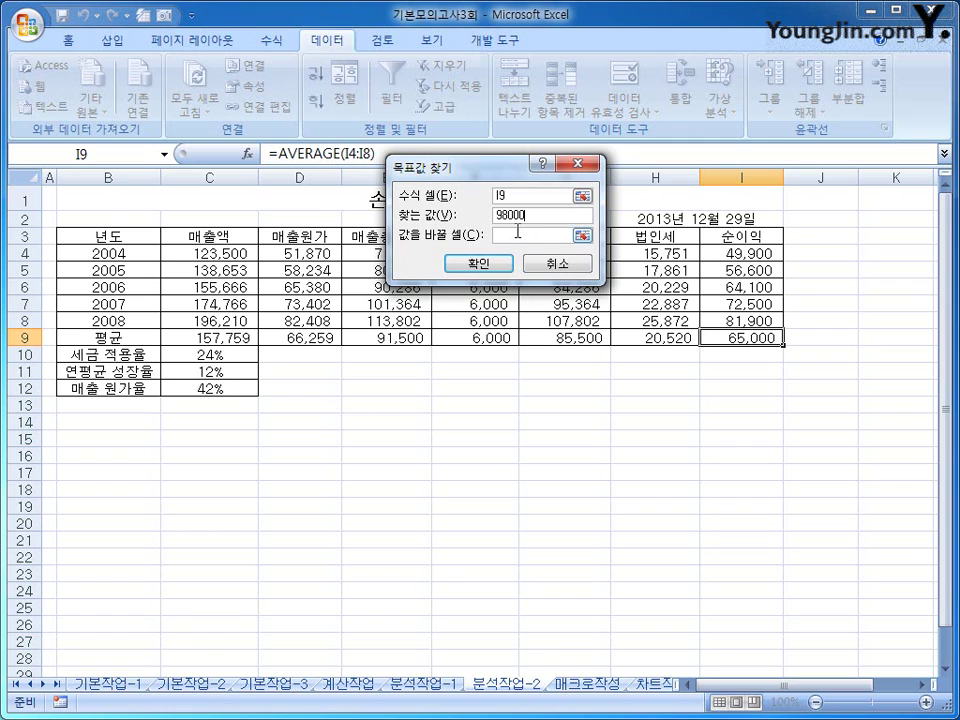
click(228, 373)
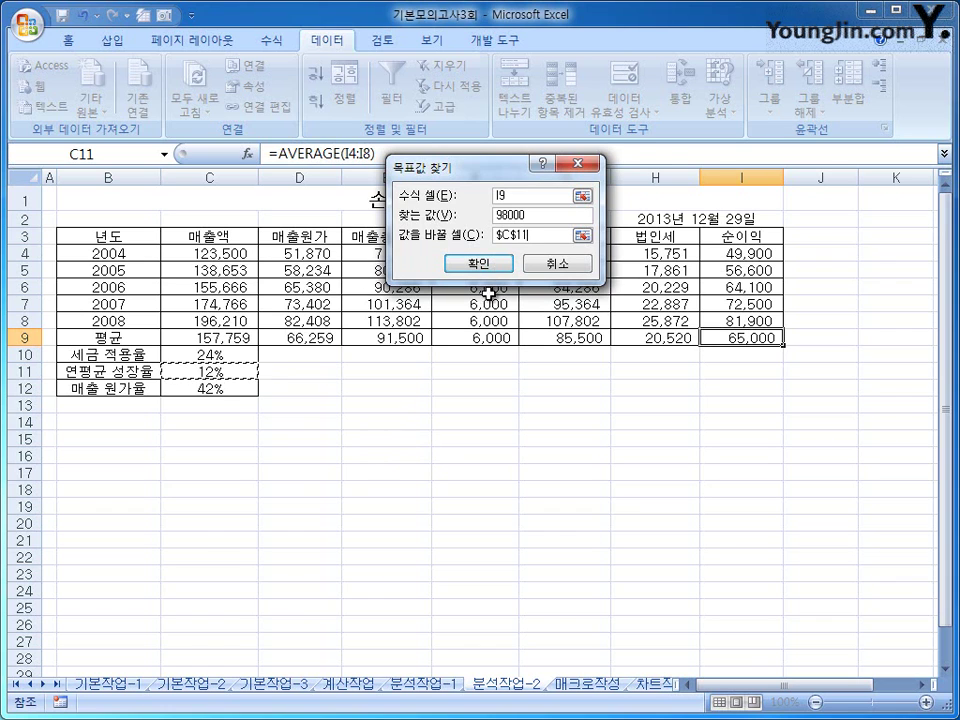
click(497, 264)
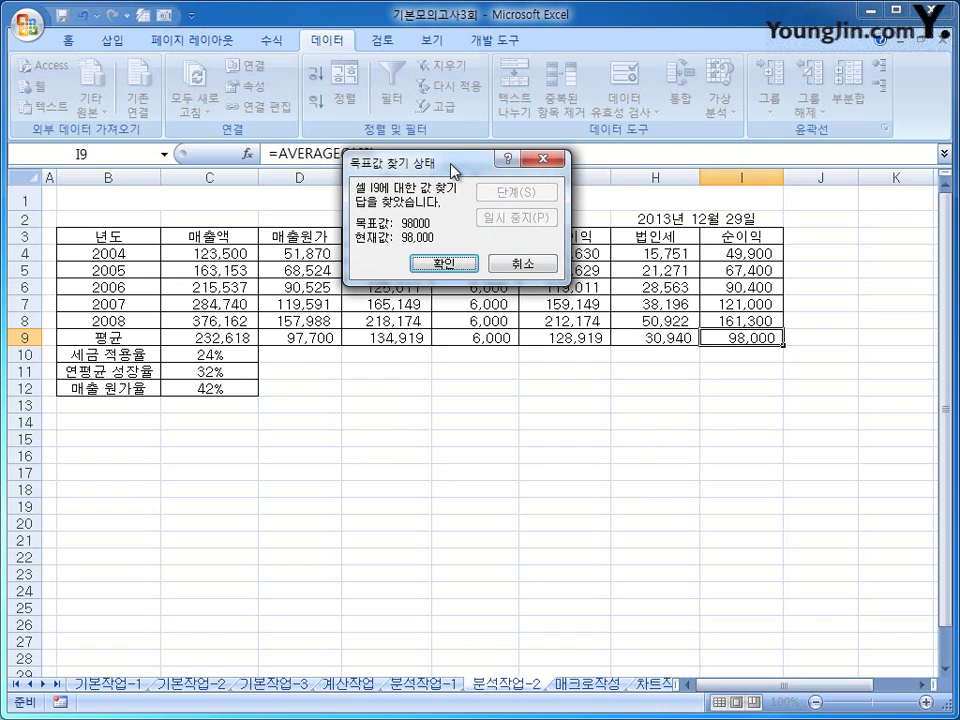
drag(452, 165, 541, 371)
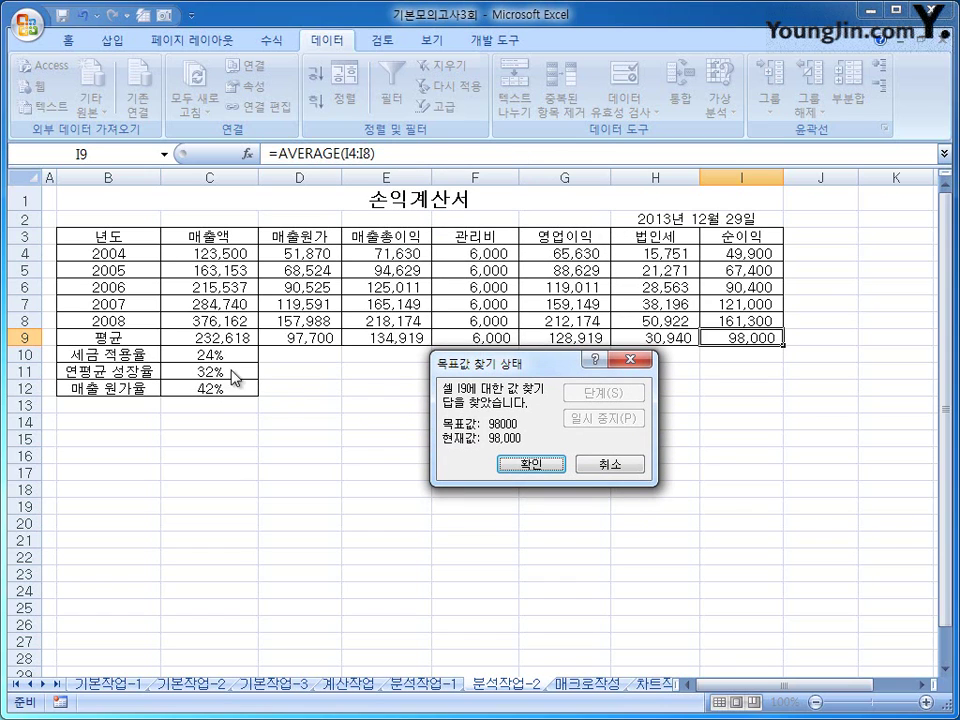
click(531, 463)
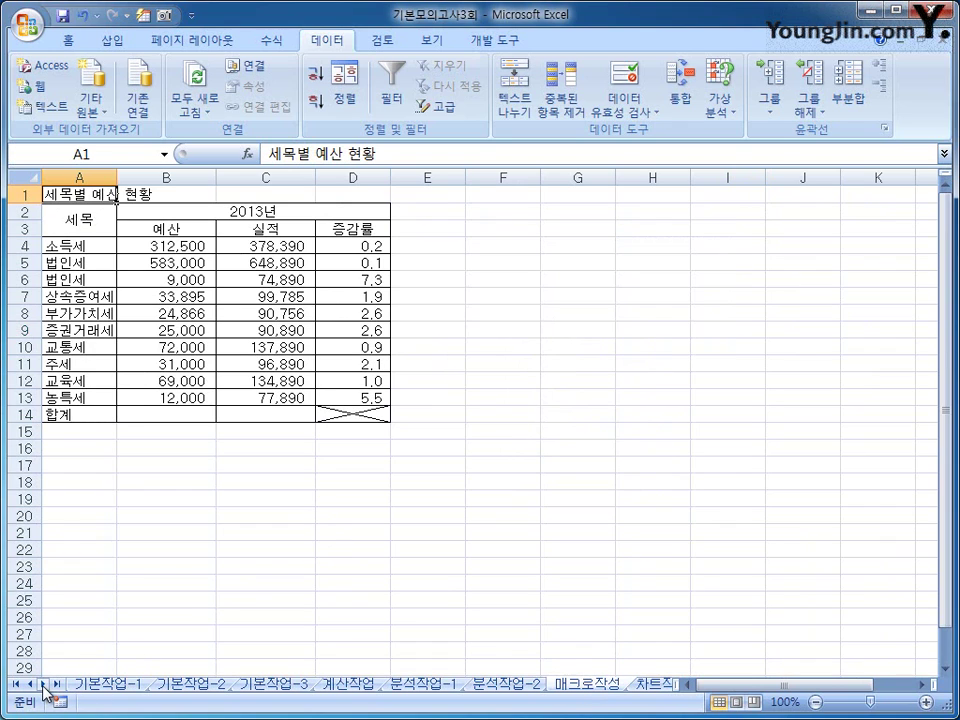
- On the 매크로작성 sheet, start recording a macro named 자동합계, stored in the current workbook
click(57, 684)
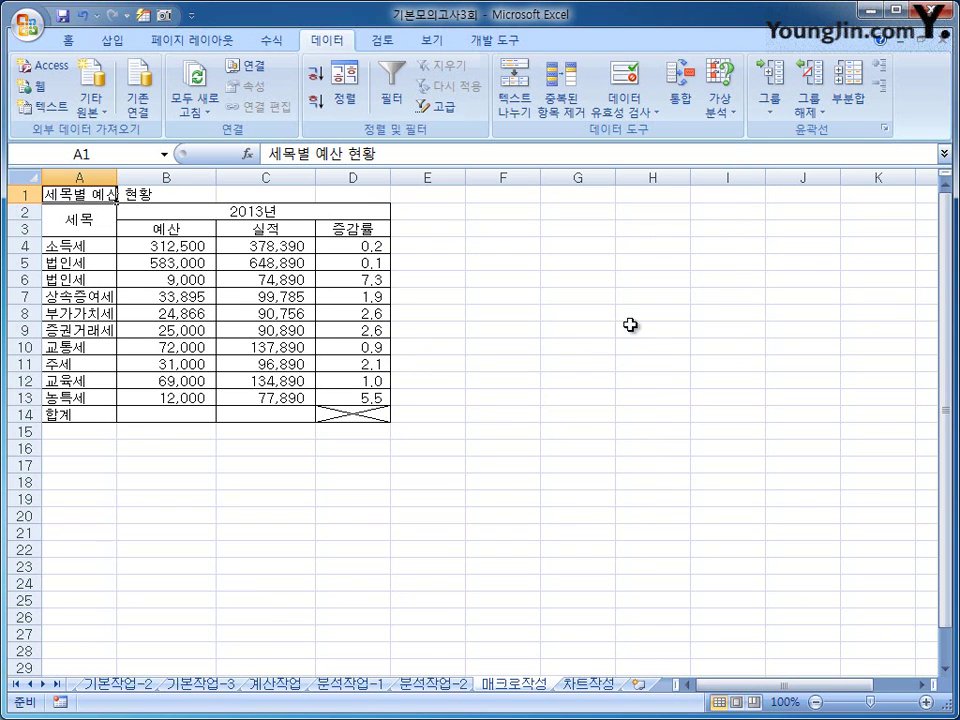
click(590, 312)
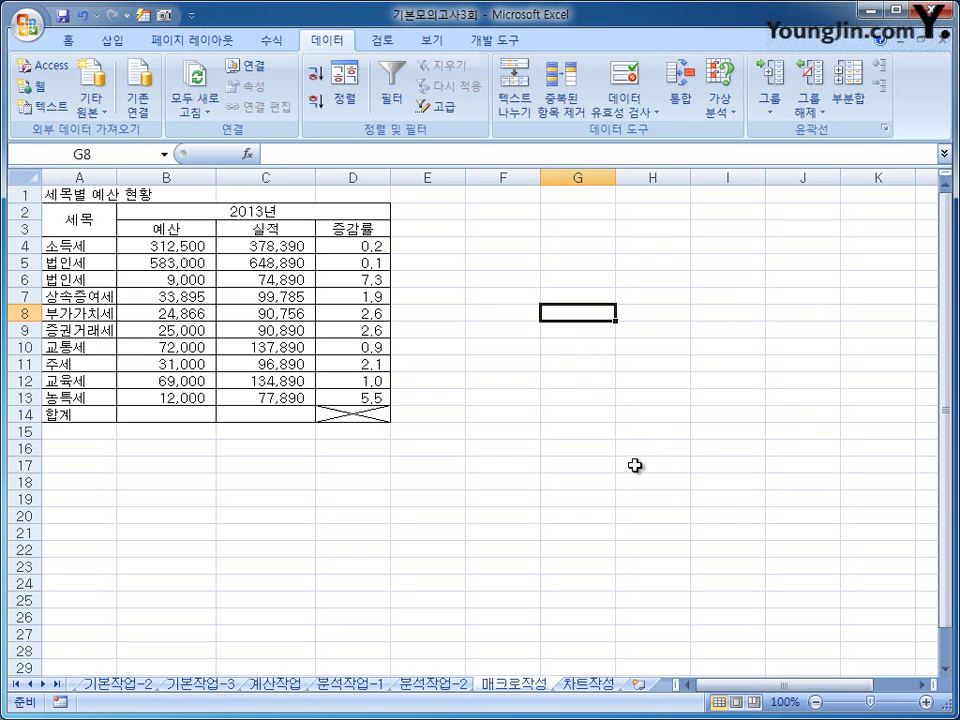
click(503, 43)
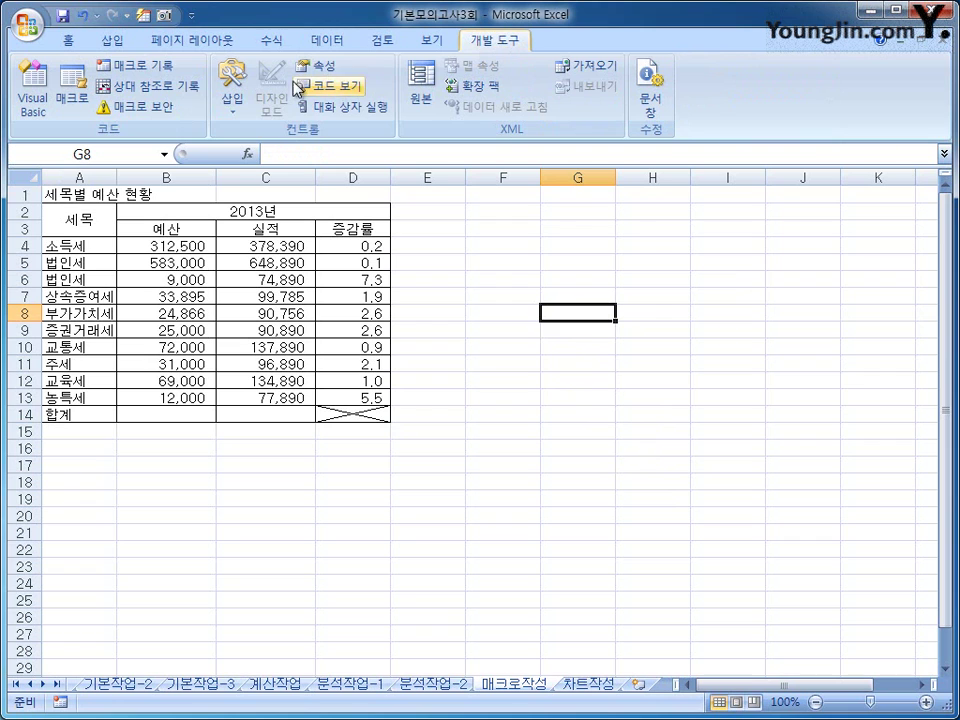
click(150, 65)
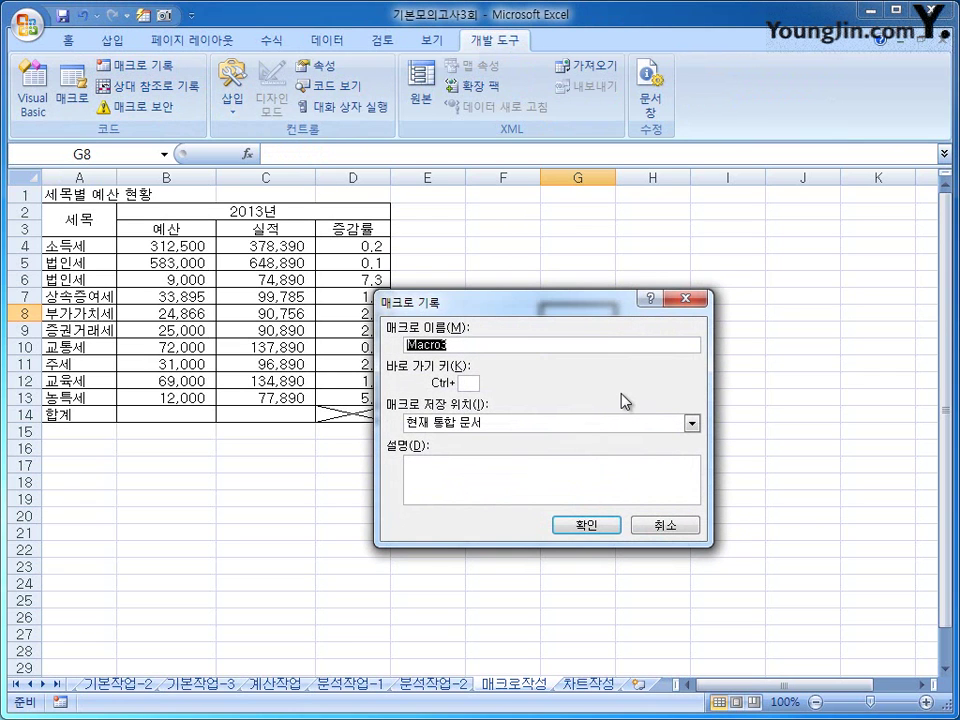
text(ㅈㅐㅂ)
text(동합계)
click(610, 527)
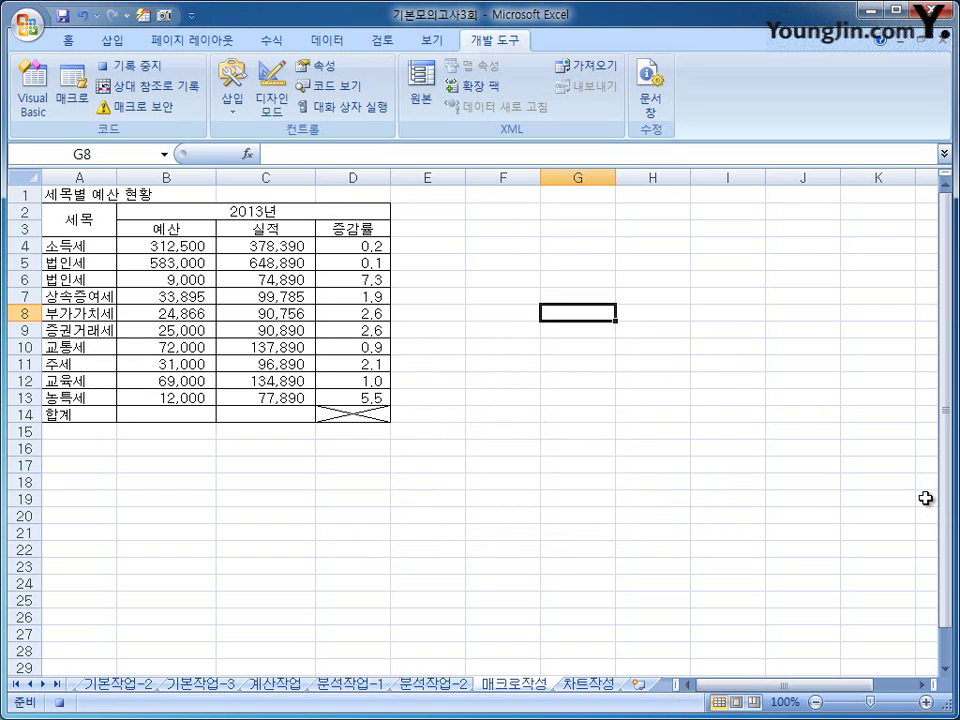
- Fill the 합계 row cells B14:C14 with automatic sums of the 예산 and 실적 columns, and stop the macro recording
drag(163, 245, 269, 413)
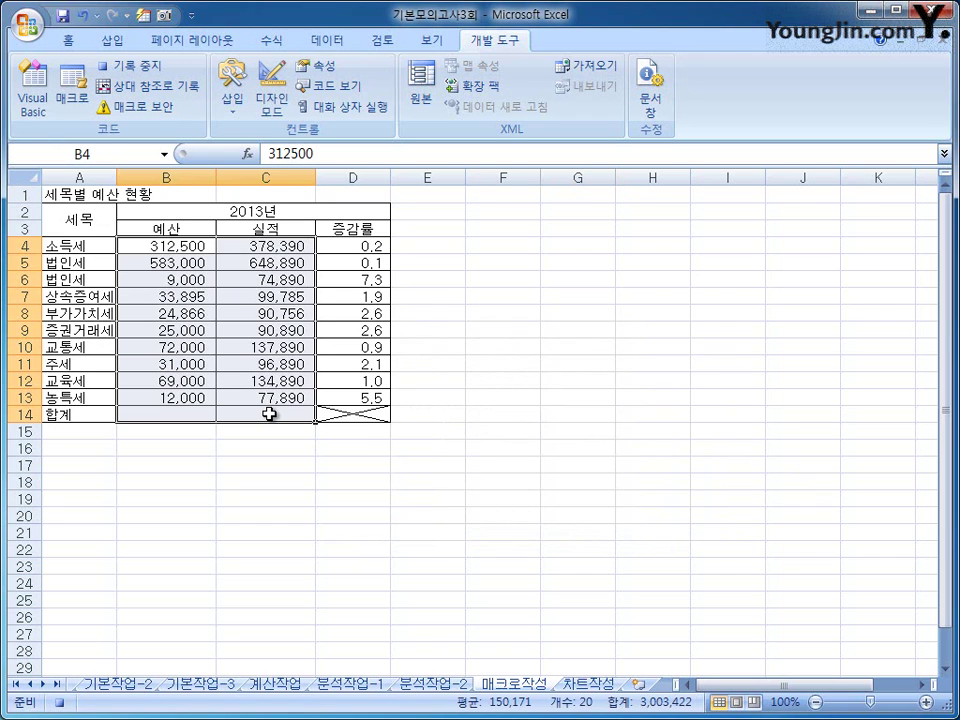
click(270, 40)
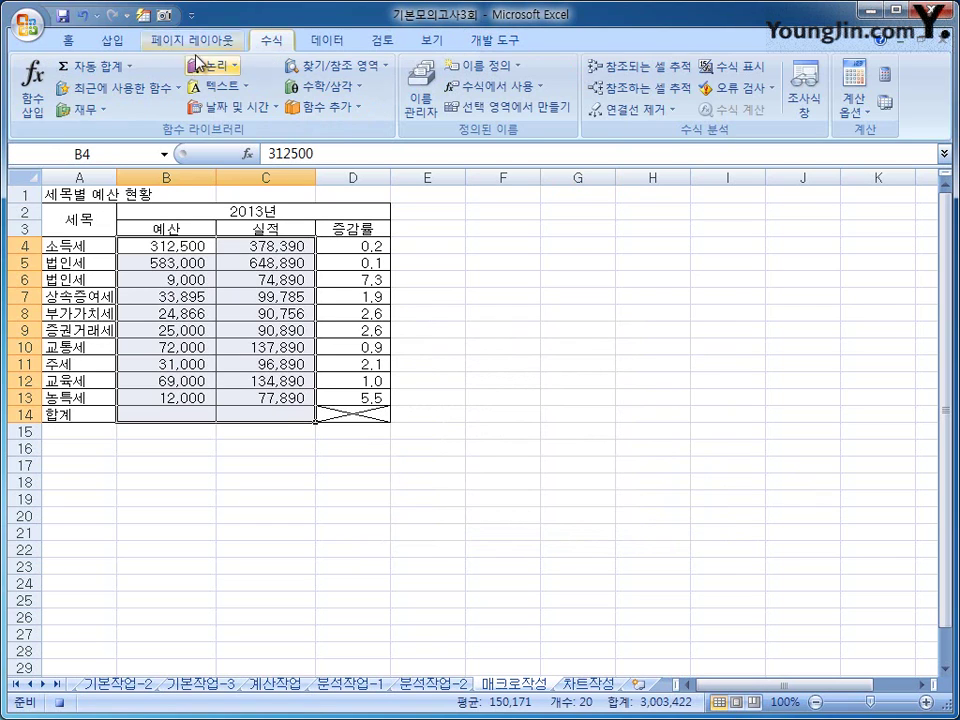
click(129, 65)
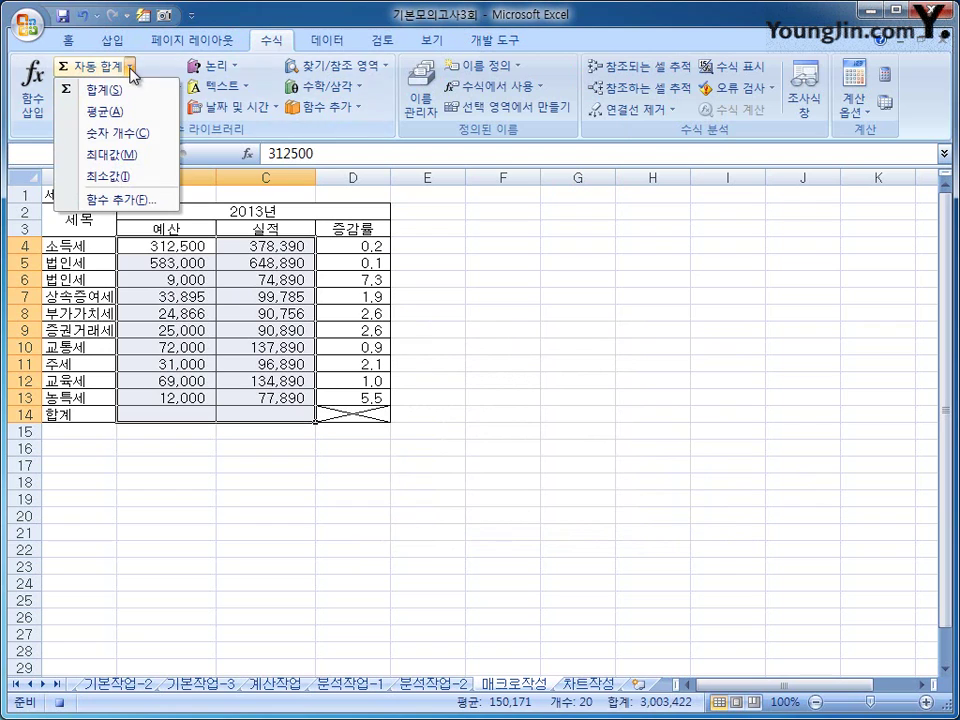
click(127, 94)
click(272, 413)
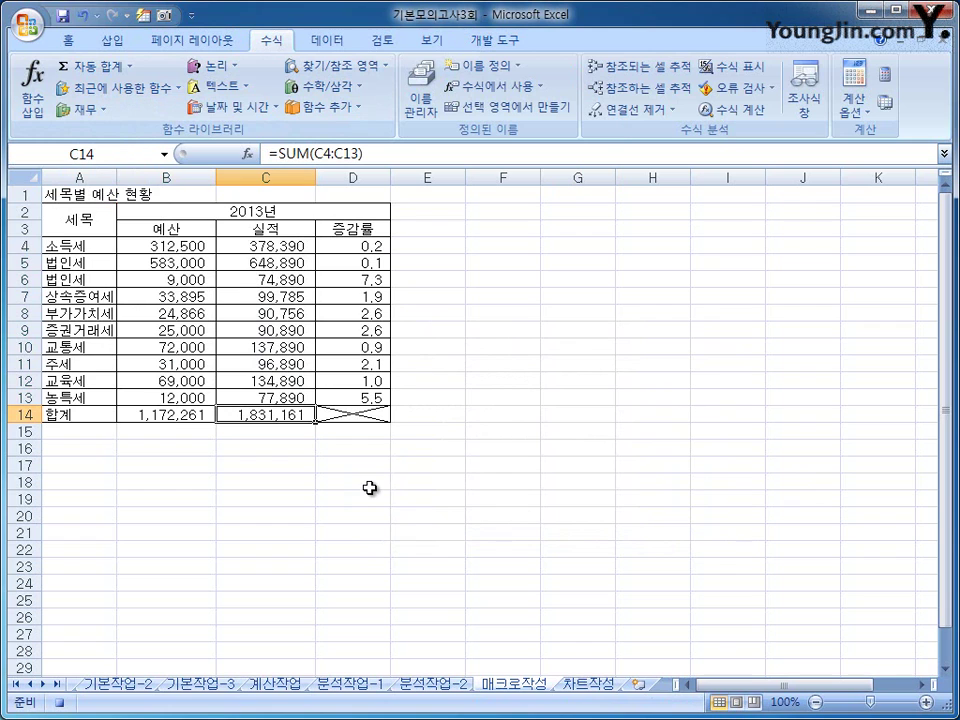
click(483, 46)
click(130, 66)
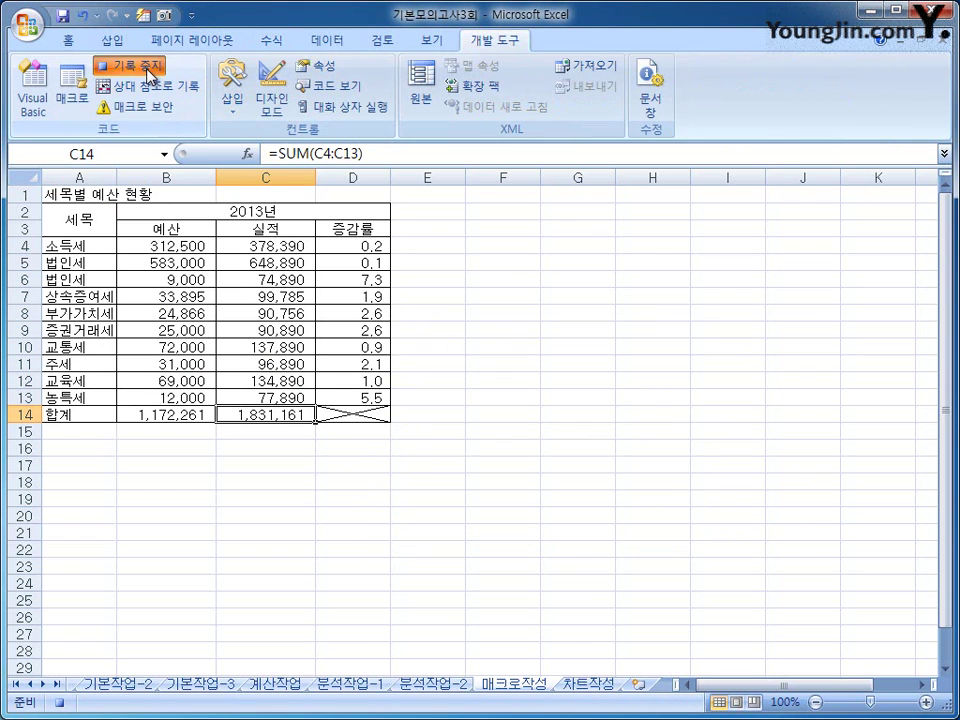
click(640, 482)
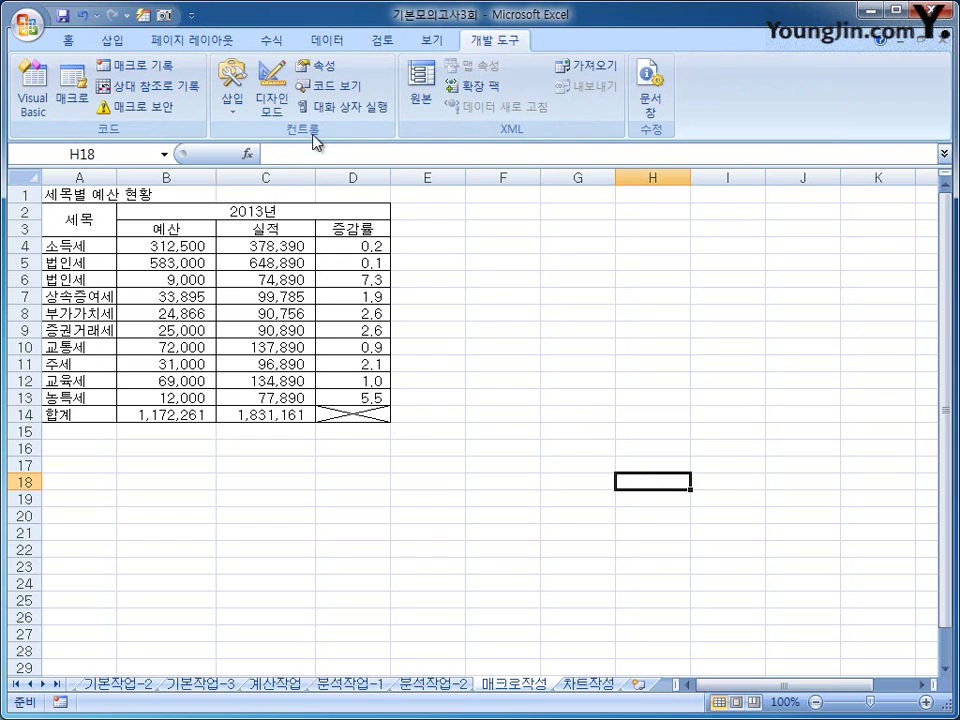
- Draw a form-control button over cells F4:F5 and assign the 자동합계 macro to it
click(231, 106)
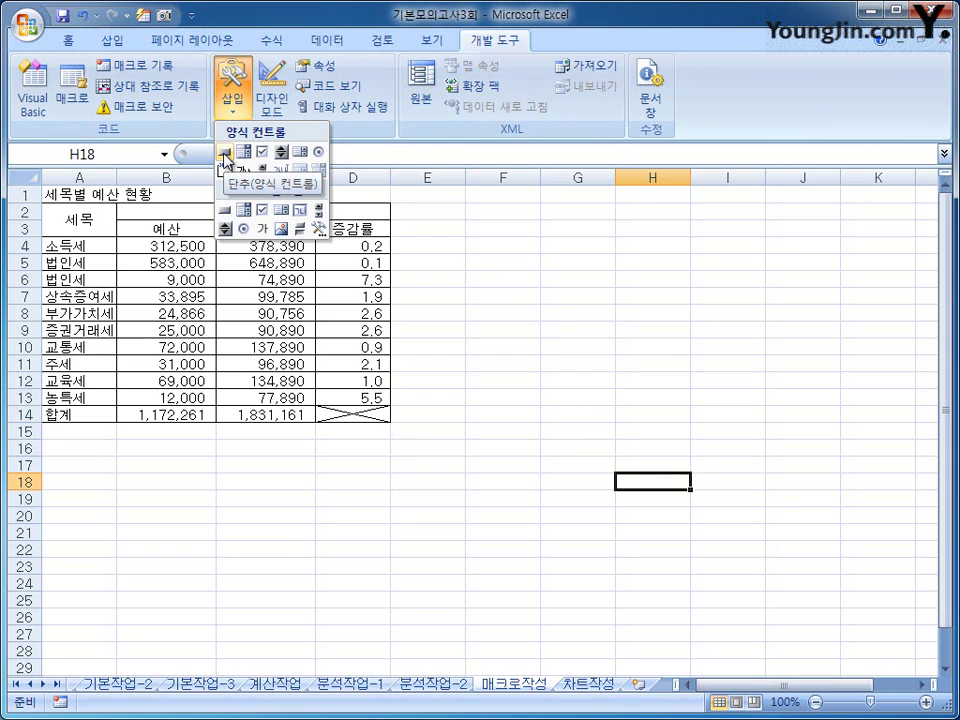
click(225, 153)
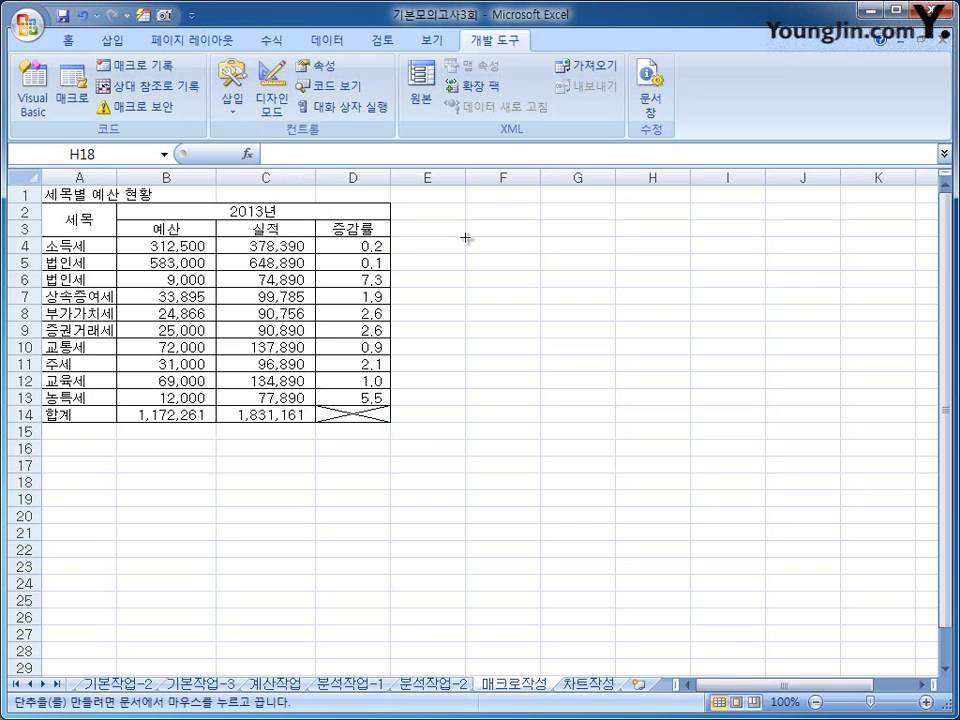
mouse_move(465, 238)
mouse_down()
mouse_move(515, 271)
mouse_move(543, 271)
mouse_move(566, 307)
mouse_up()
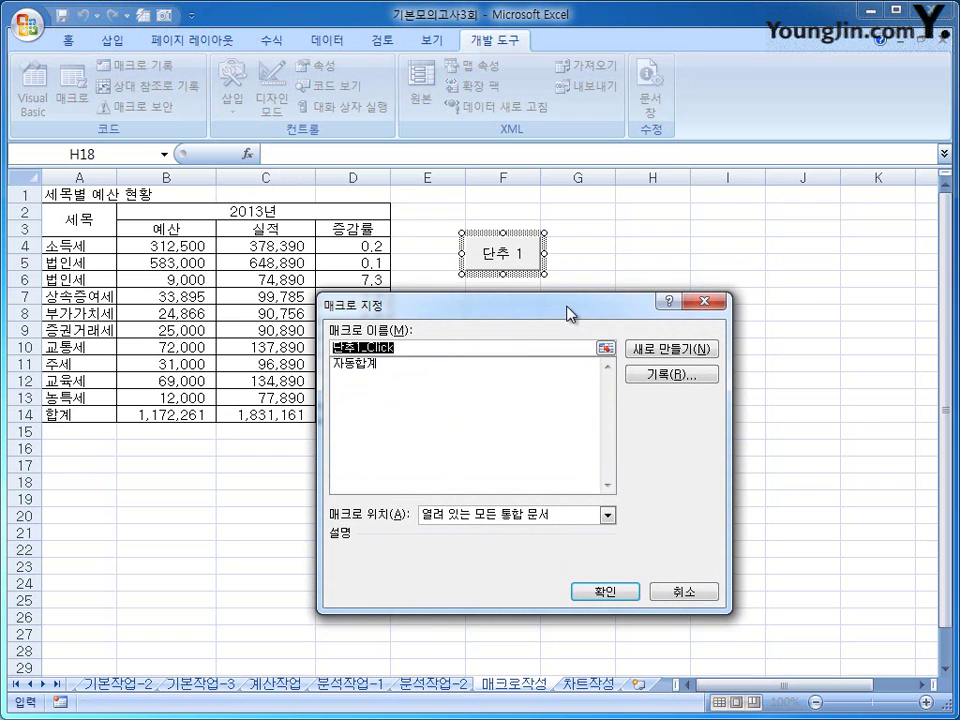
click(362, 364)
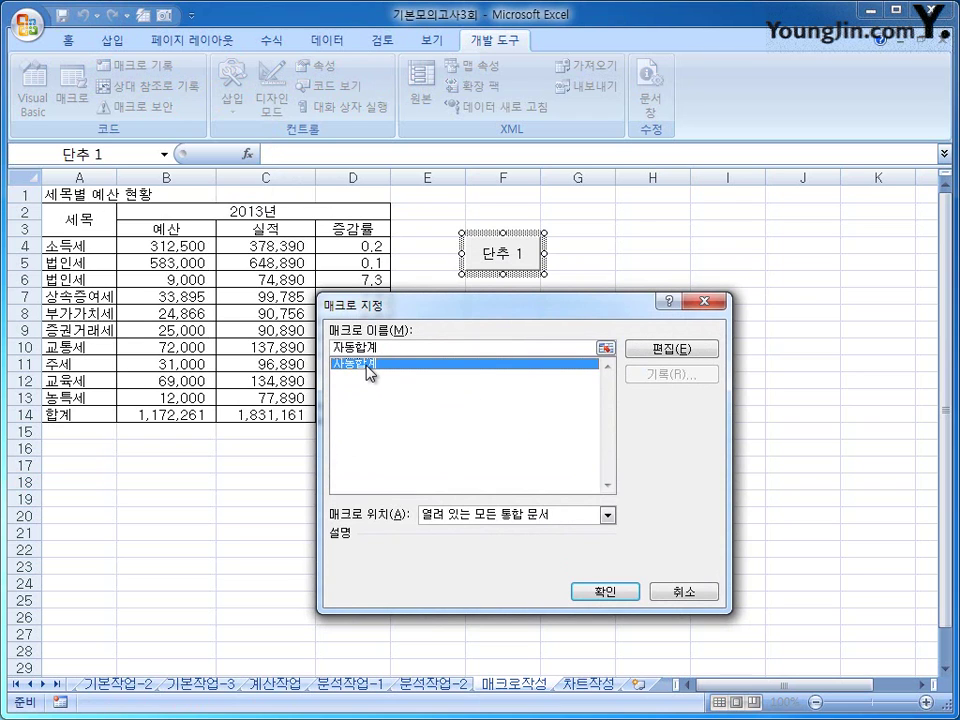
click(590, 592)
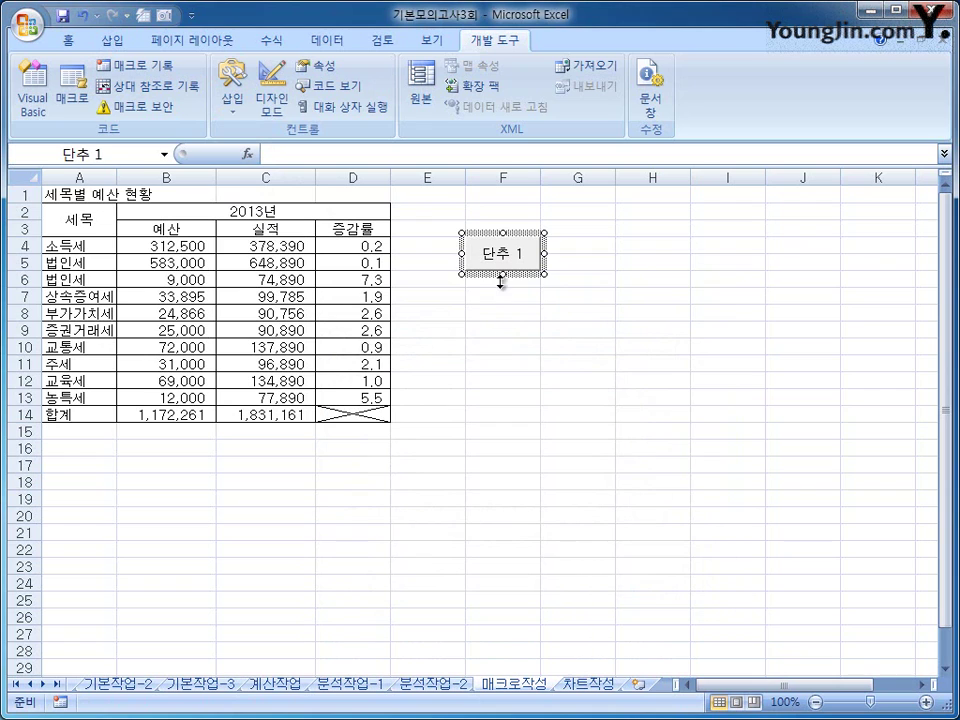
- Change the new button's label to 자동합계 and deselect the button
drag(525, 255, 463, 253)
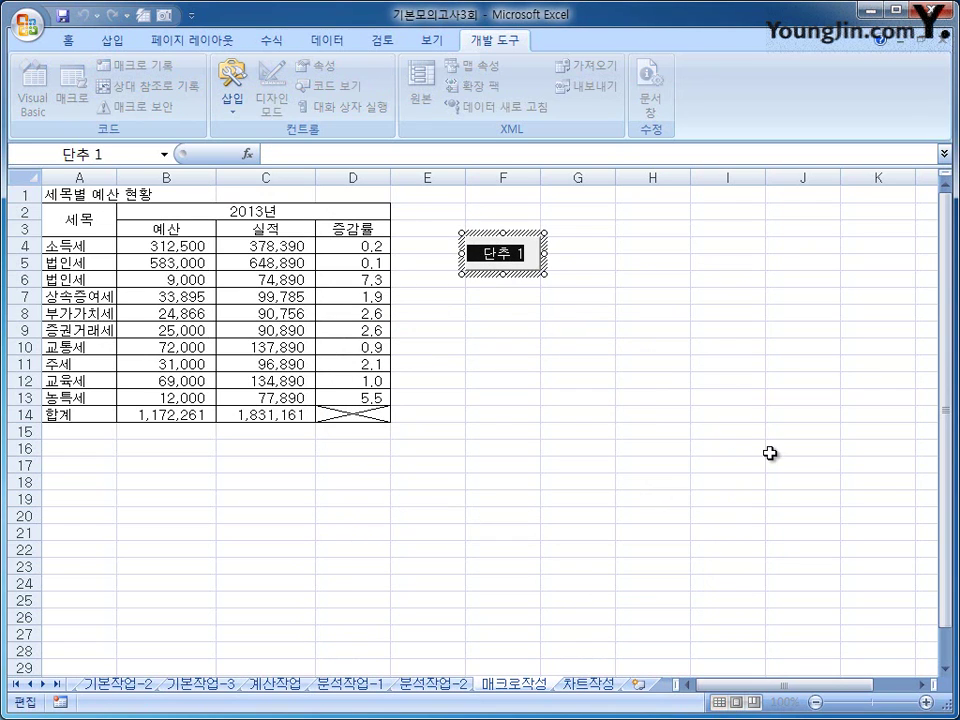
text(자동종)
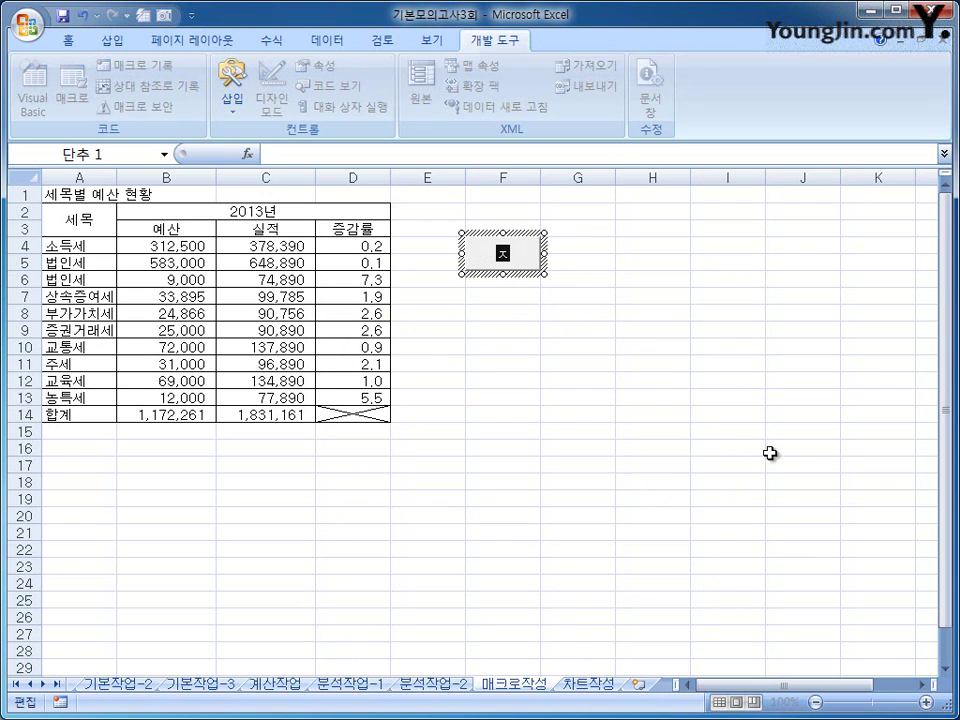
text(계)
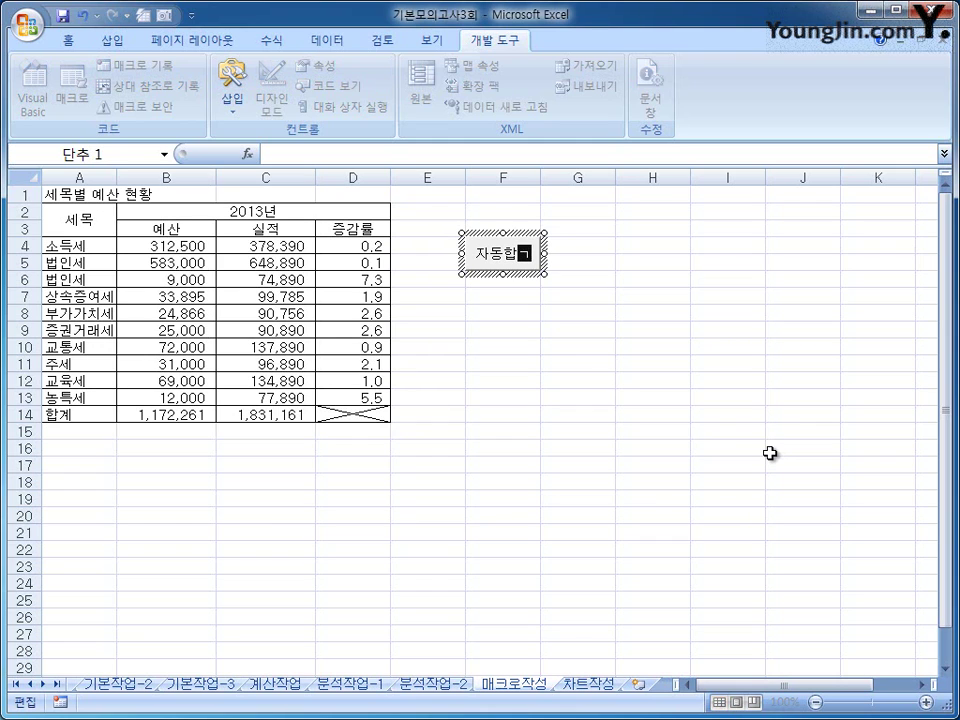
click(769, 453)
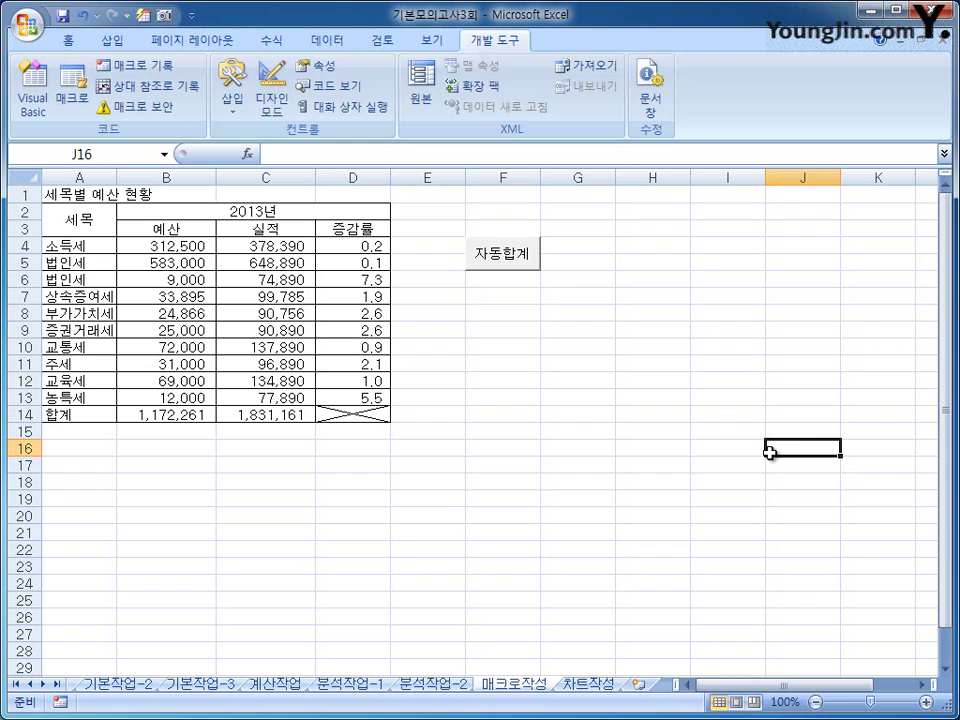
- Start recording a macro named 백분율, stored in the current workbook
click(636, 335)
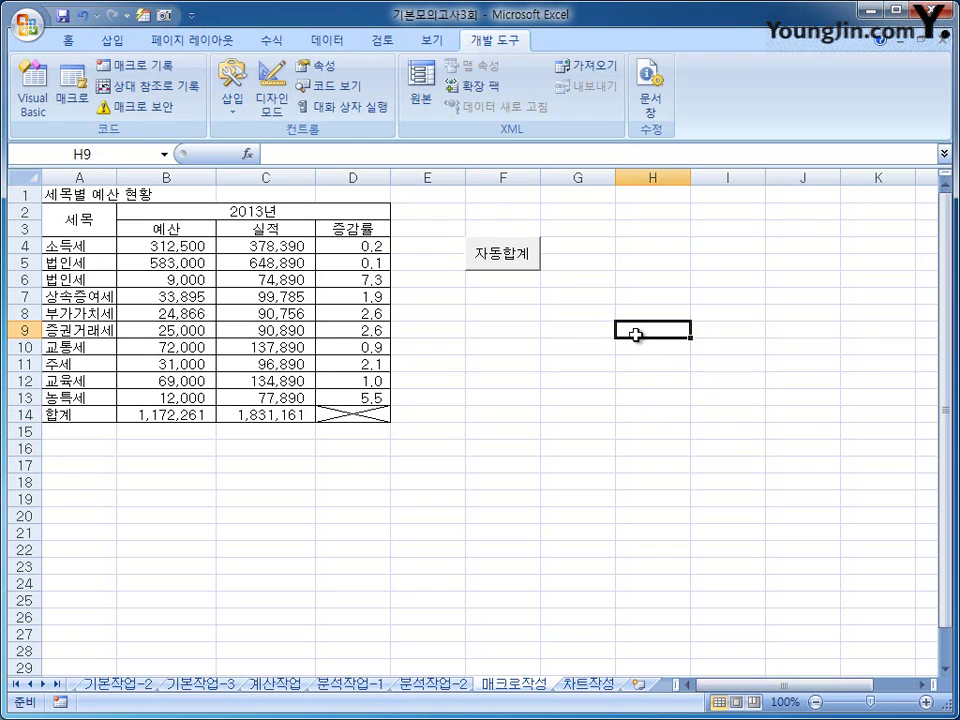
click(110, 65)
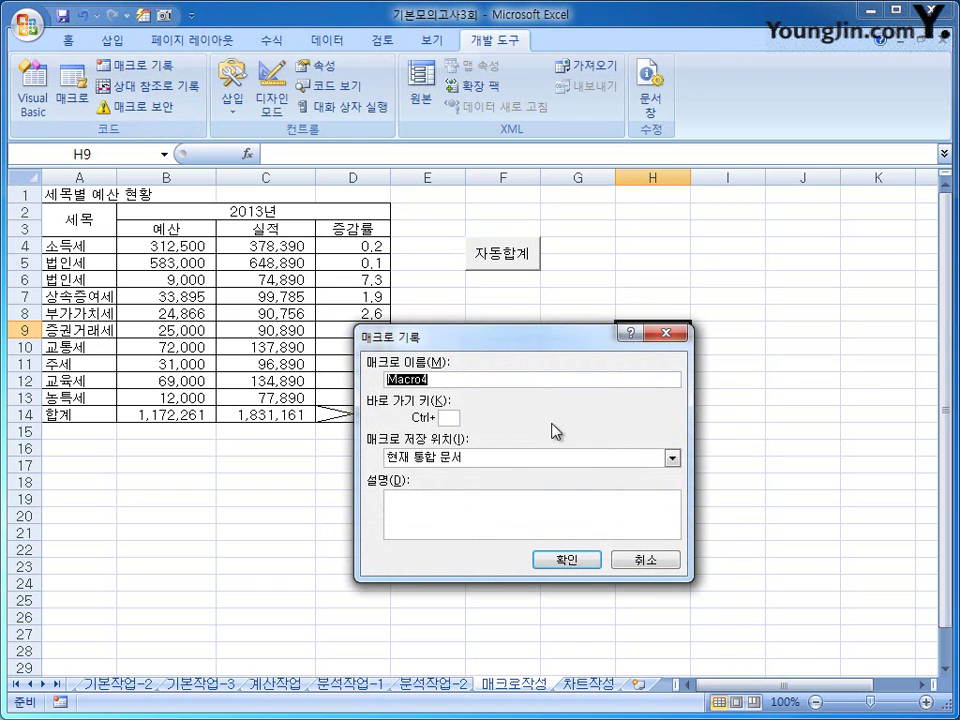
text(백ㅂ)
text(분율)
click(567, 560)
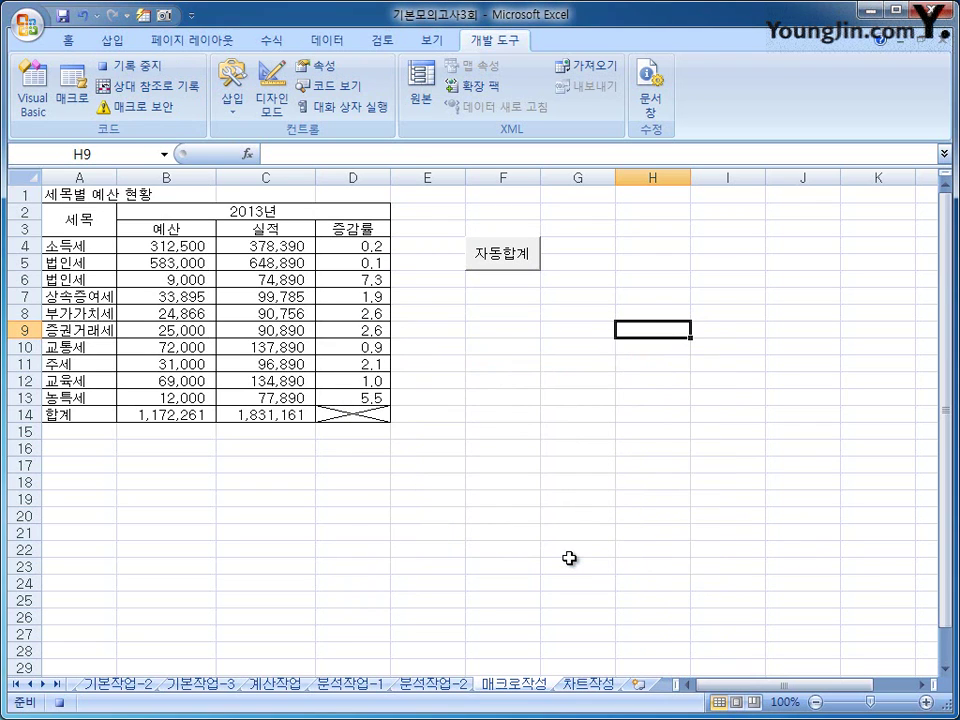
- Apply the percent style to the 증감률 cells D4:D13 and stop the macro recording
click(355, 243)
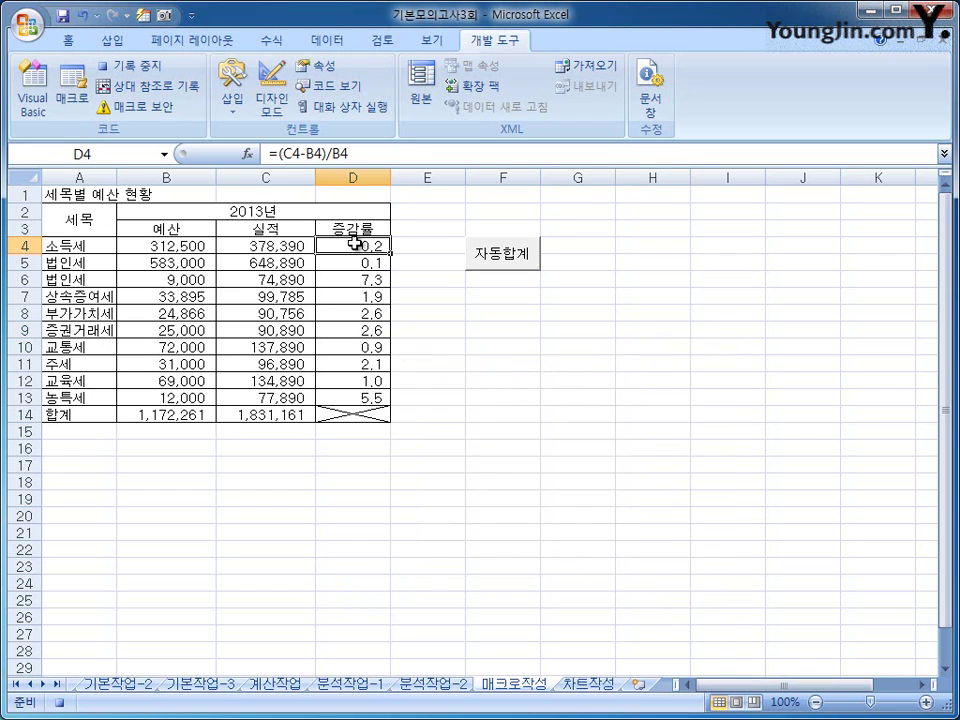
drag(355, 243, 349, 397)
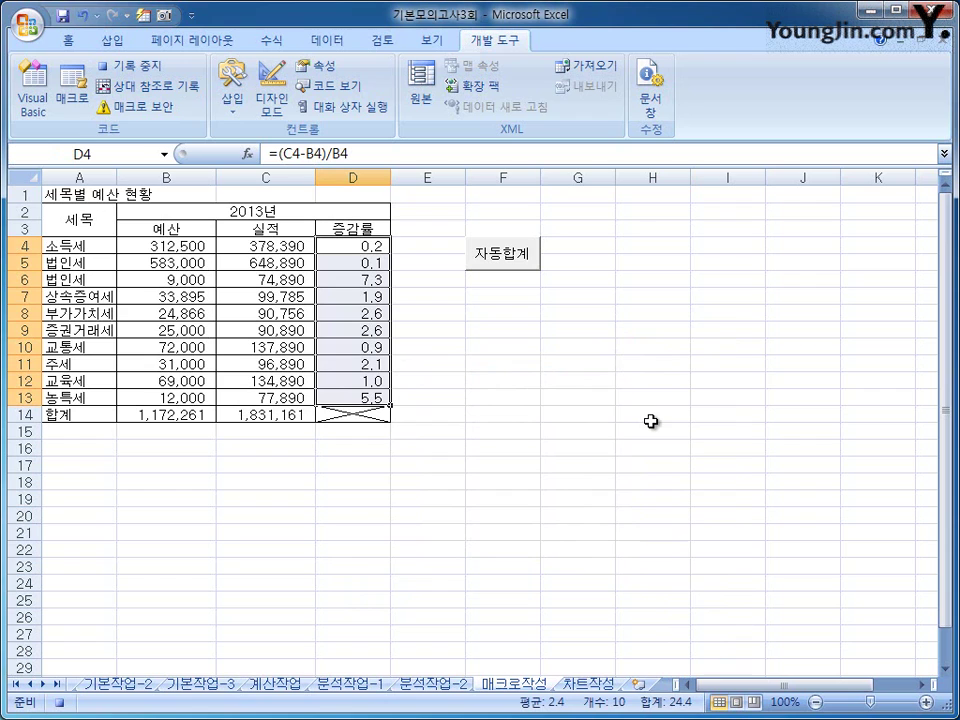
click(68, 40)
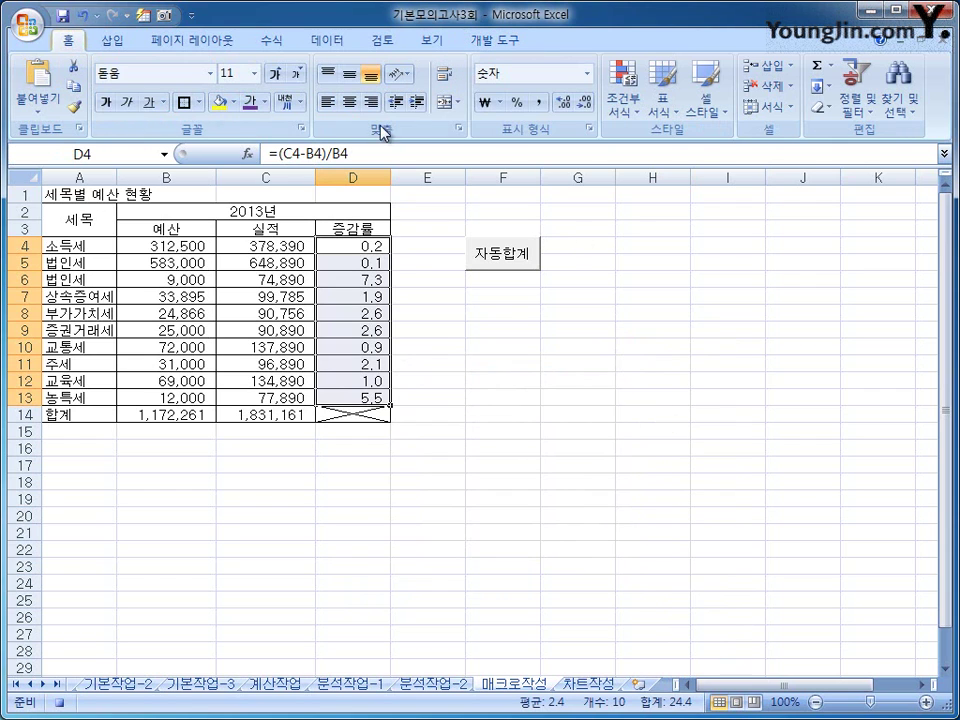
click(516, 104)
click(374, 393)
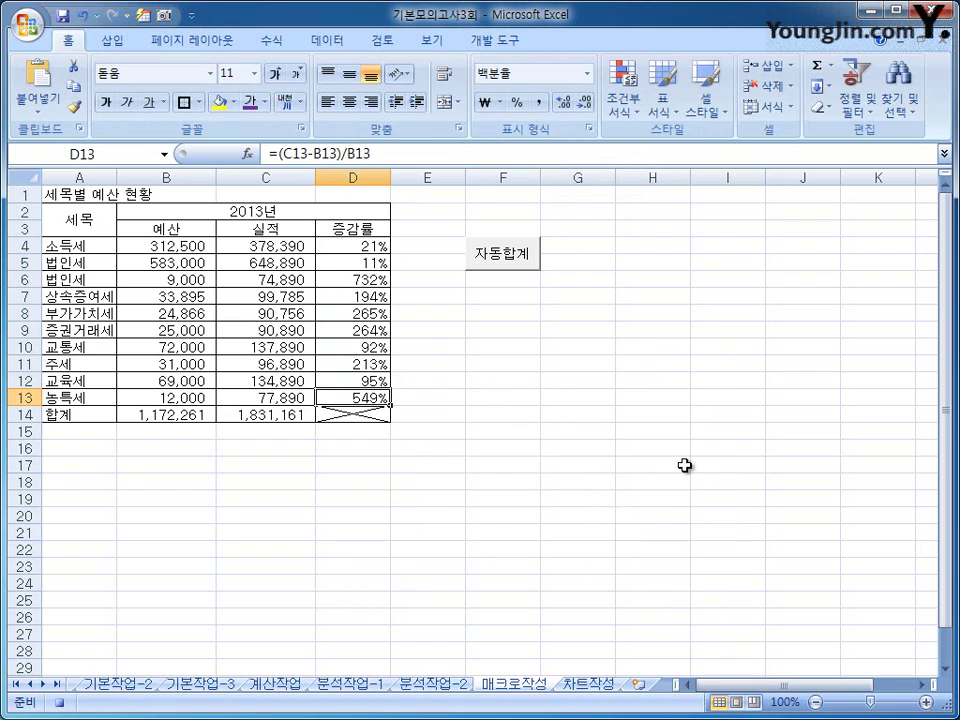
click(498, 47)
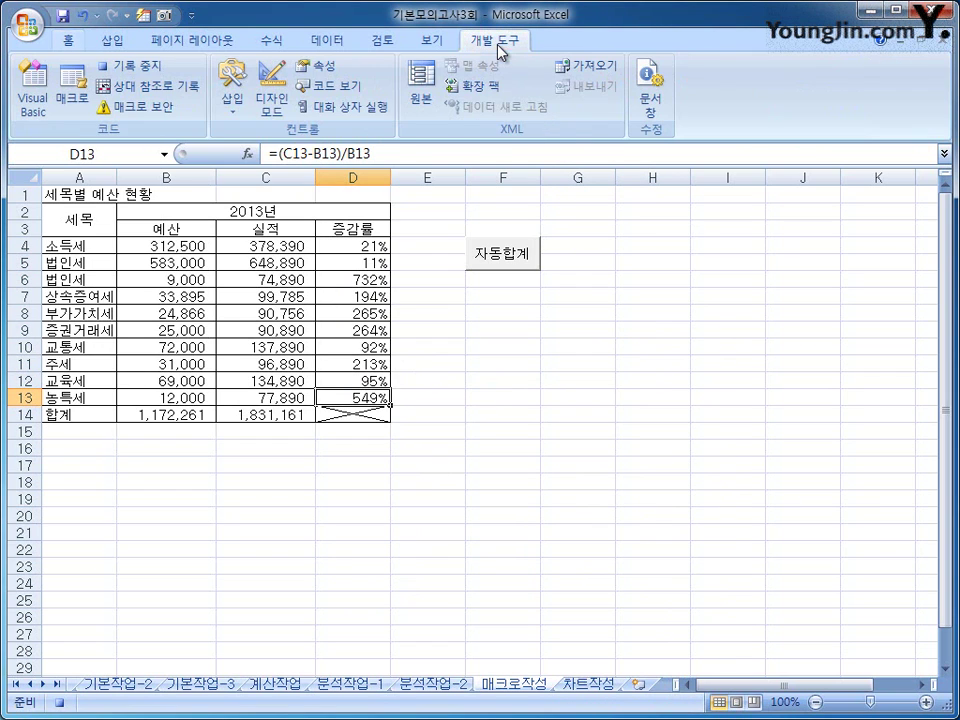
click(145, 68)
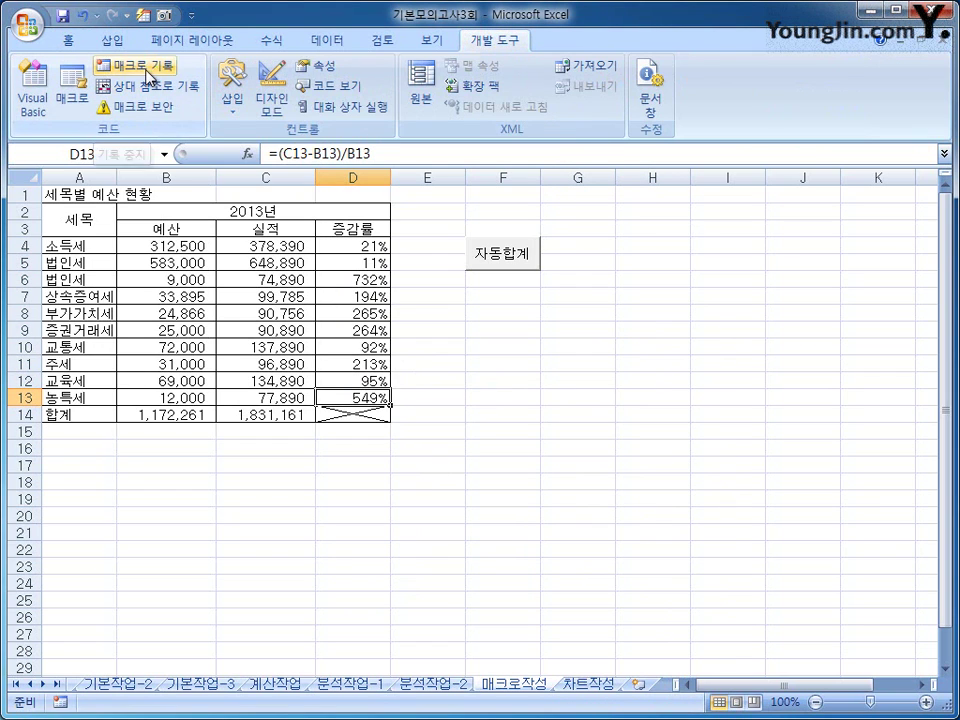
click(698, 345)
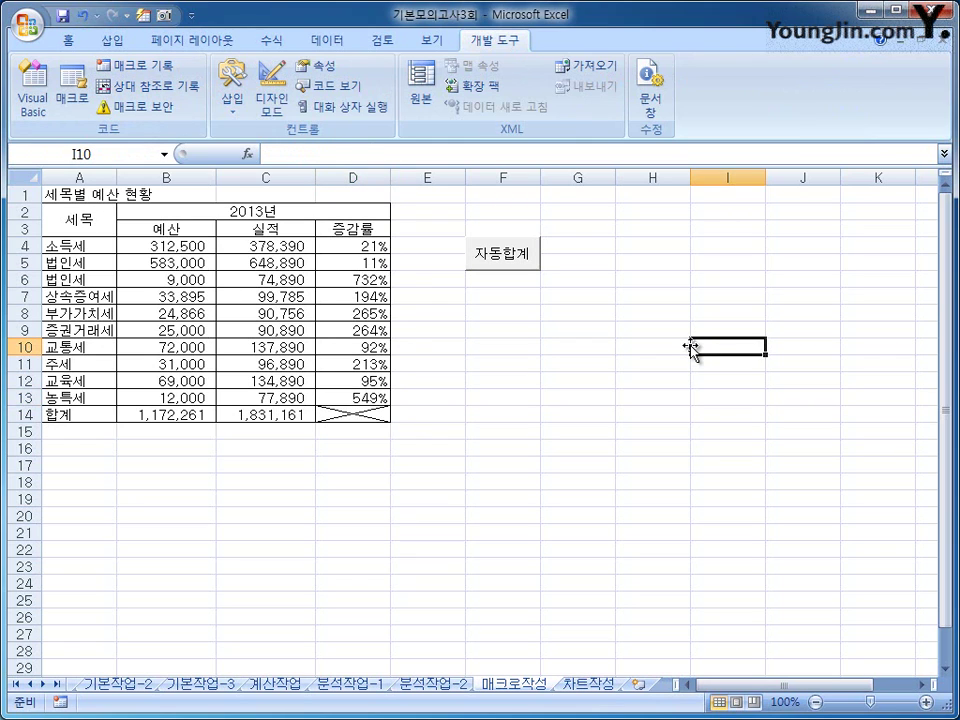
- Draw a form-control button over cells F8:F9 and assign the 백분율 macro to it
click(234, 108)
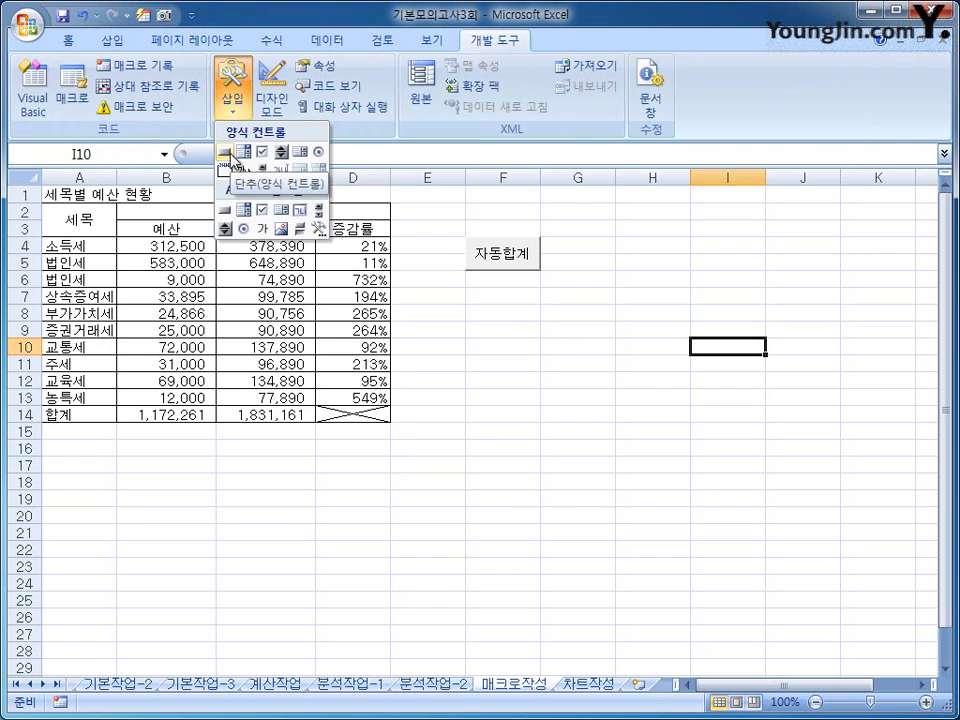
click(224, 152)
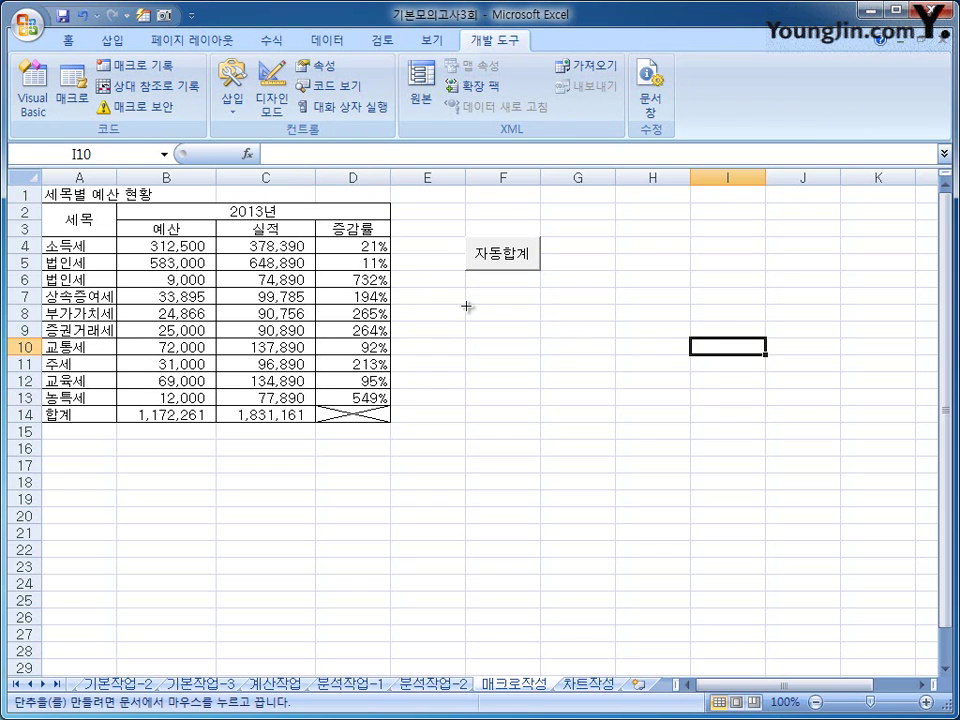
drag(466, 306, 516, 340)
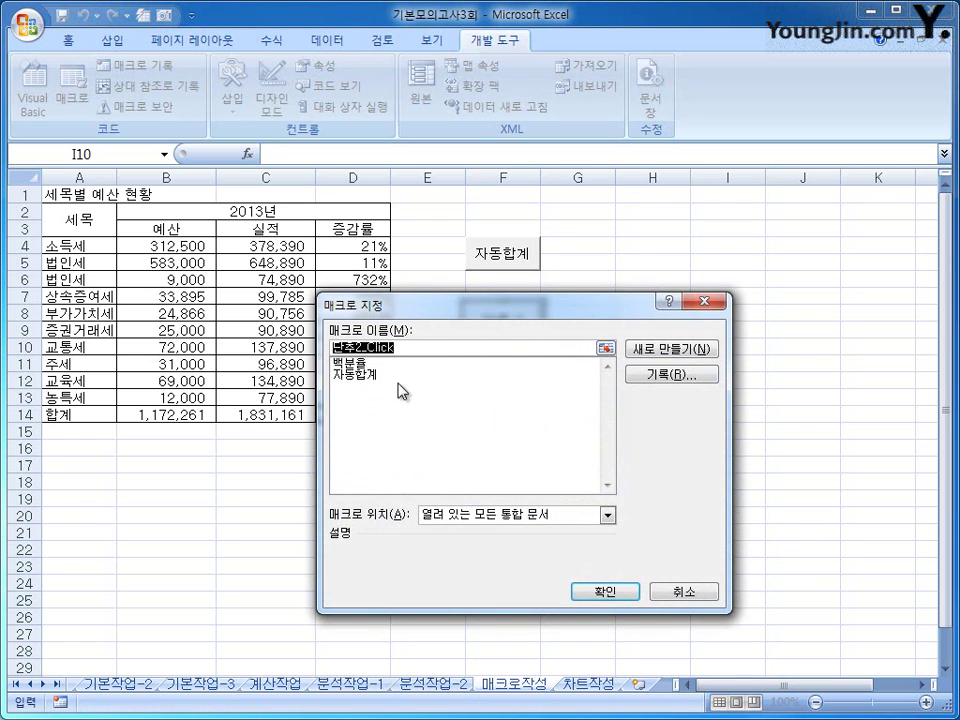
click(373, 374)
click(618, 592)
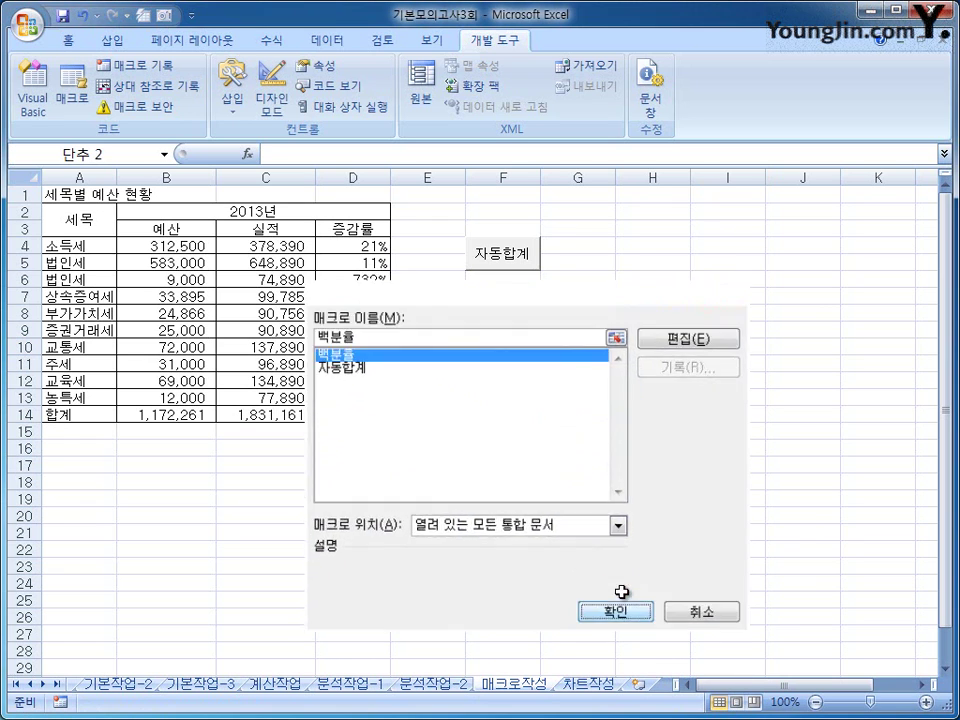
- Change the second button's label to 백분율 and deselect the button
drag(499, 326, 480, 319)
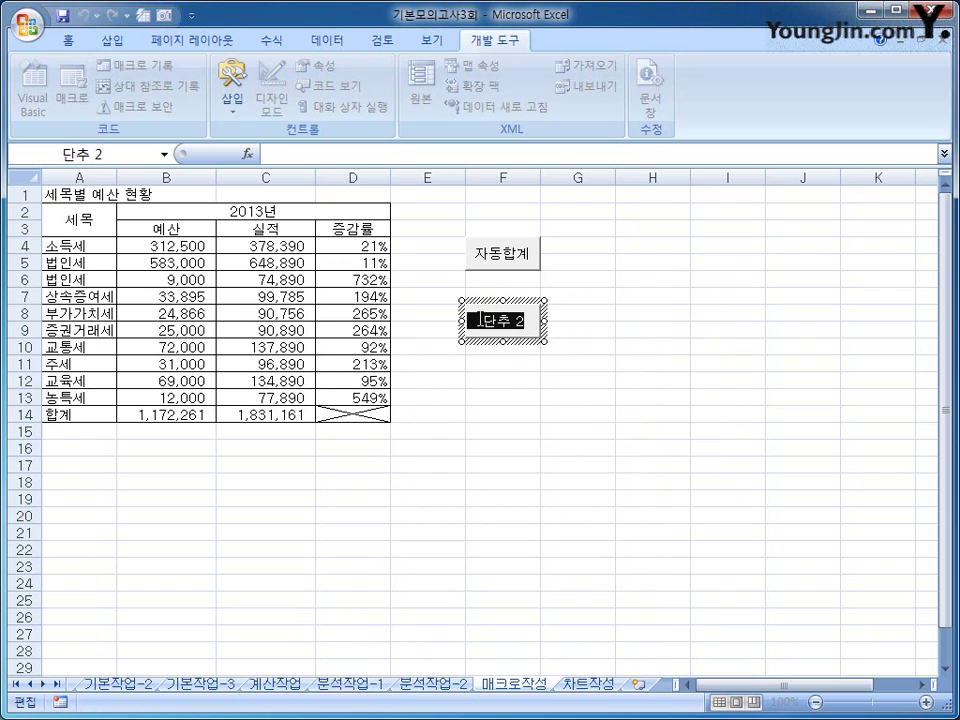
text(배ㄱ분율)
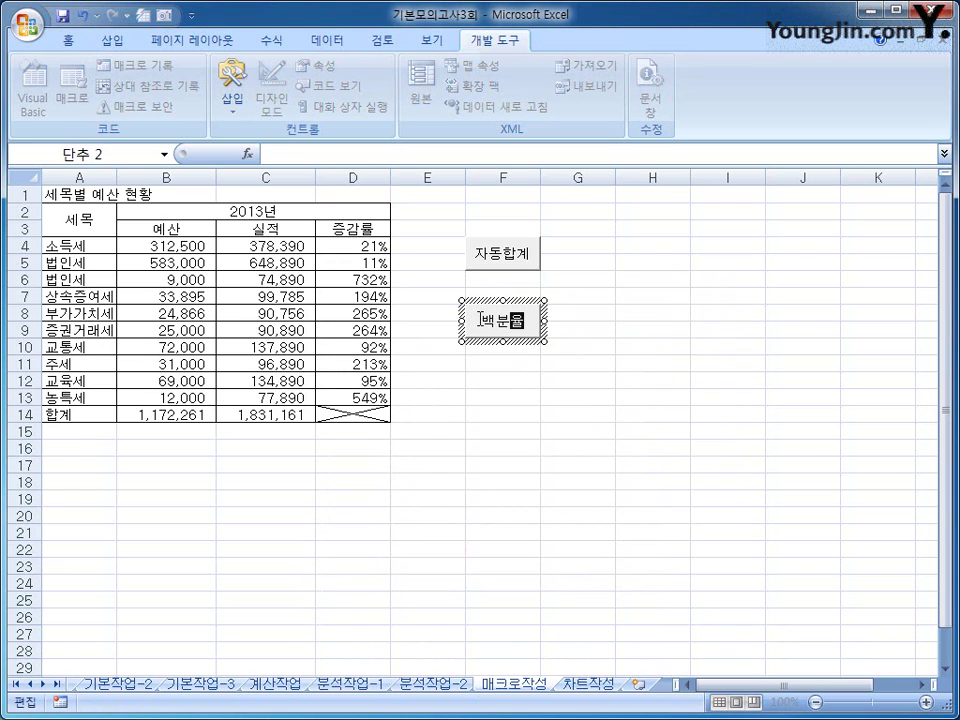
click(671, 380)
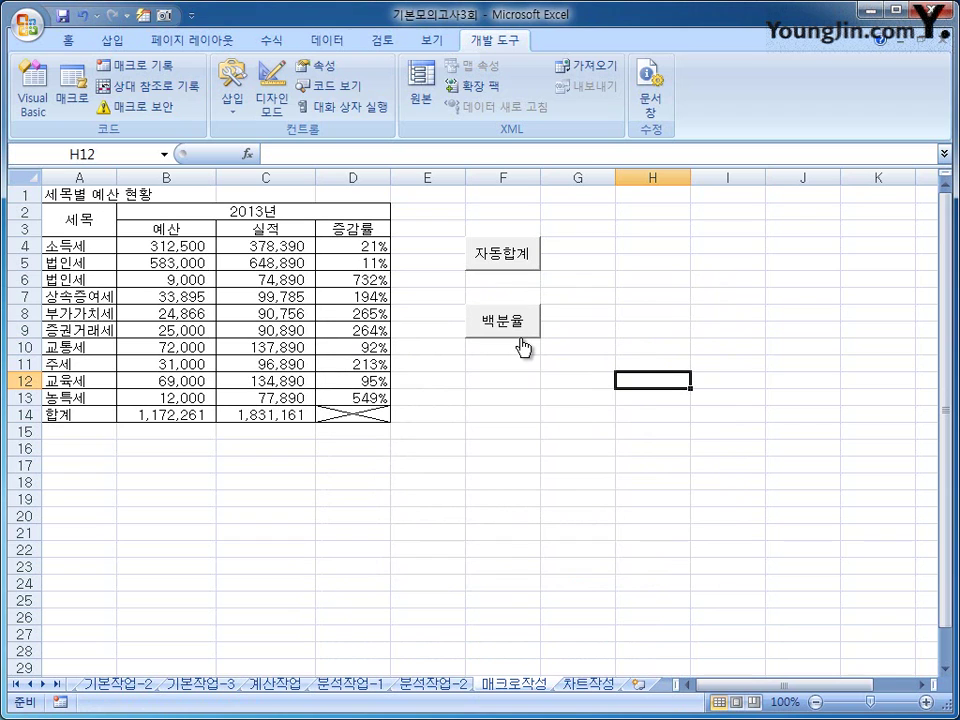
- On the 차트작성 sheet, change the line chart's type to clustered column
click(598, 686)
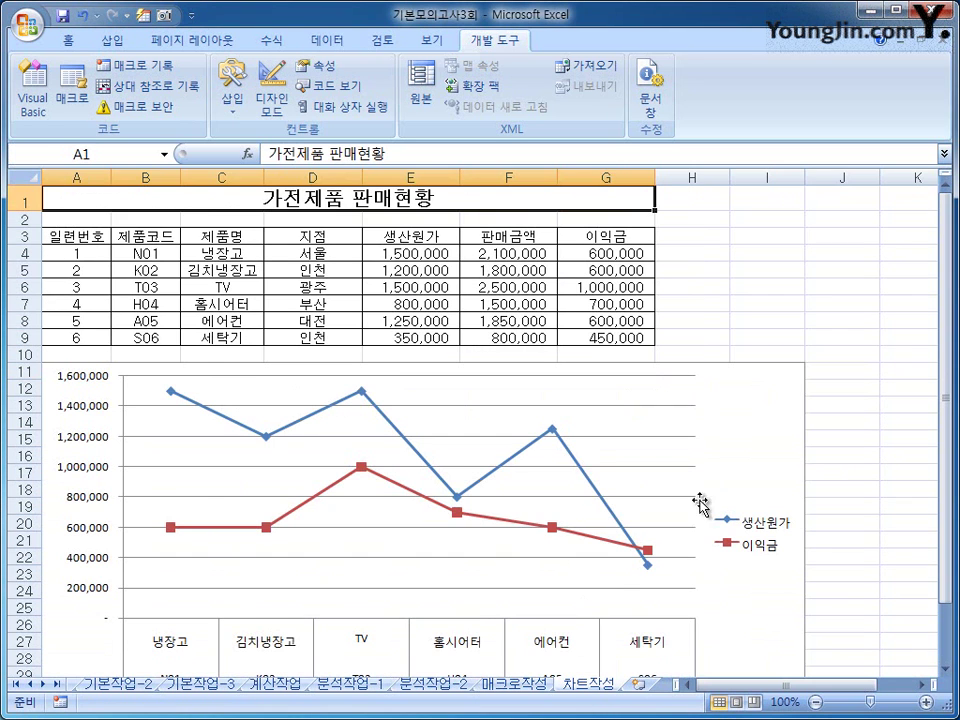
click(854, 375)
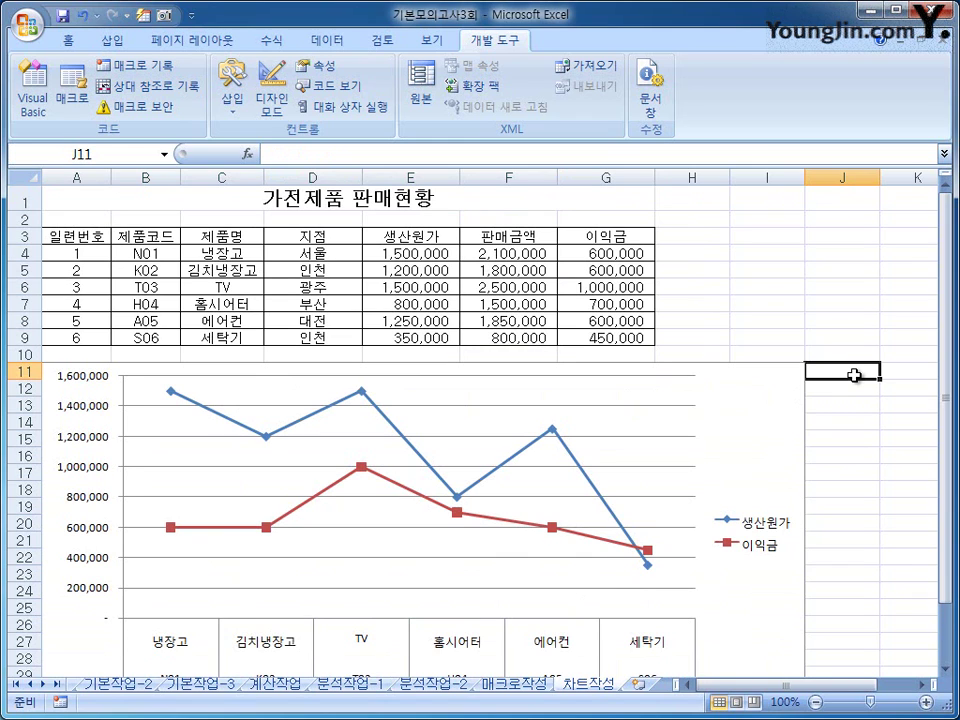
scroll(757, 400, down, 2)
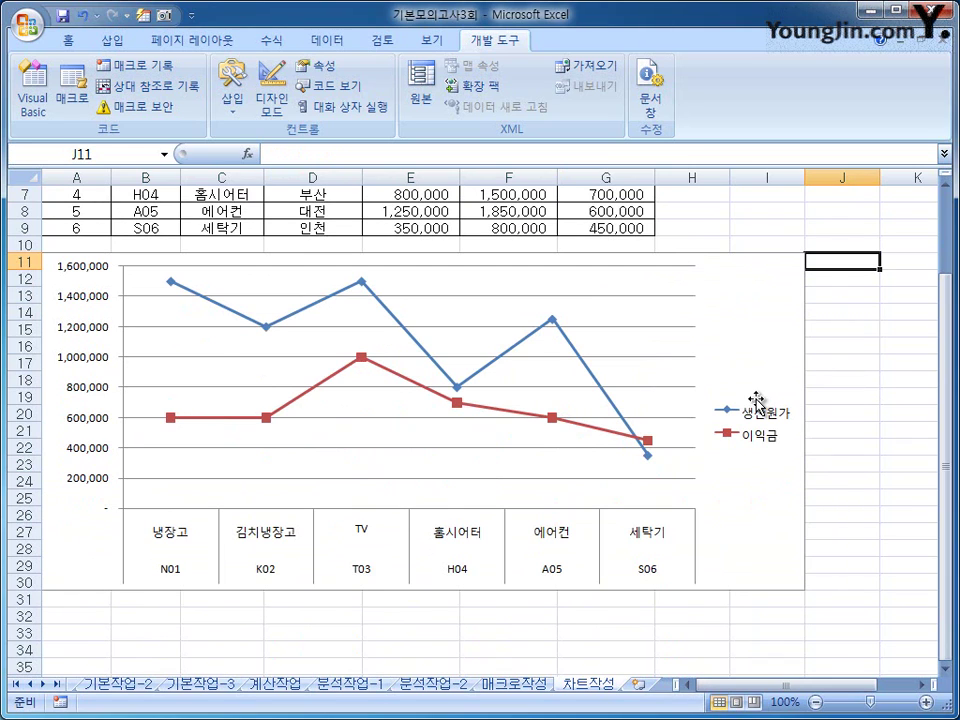
click(731, 303)
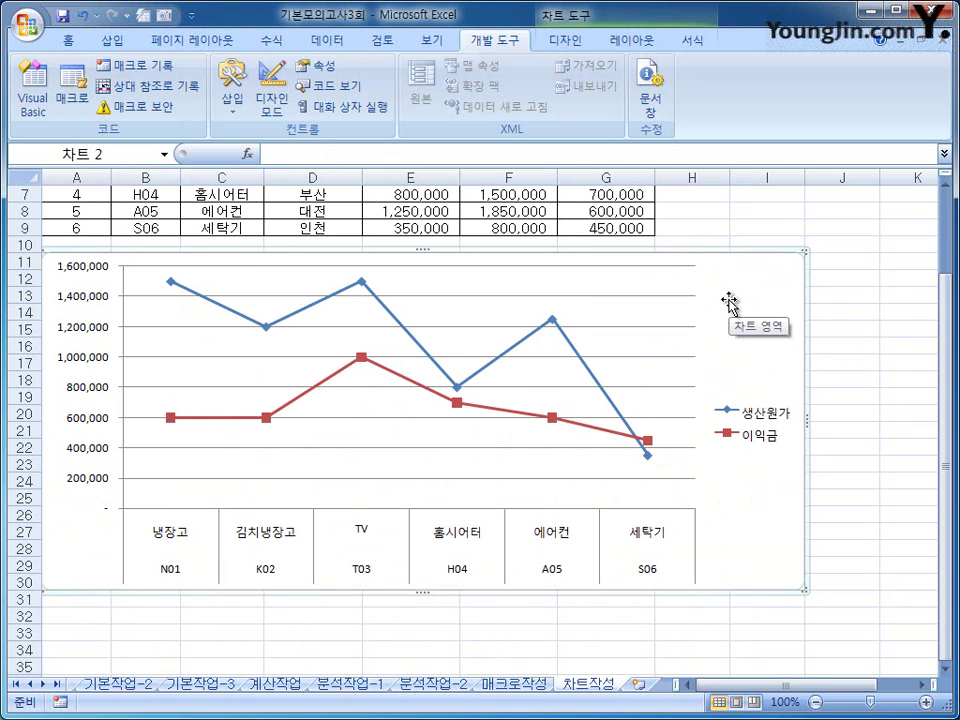
right_click(710, 272)
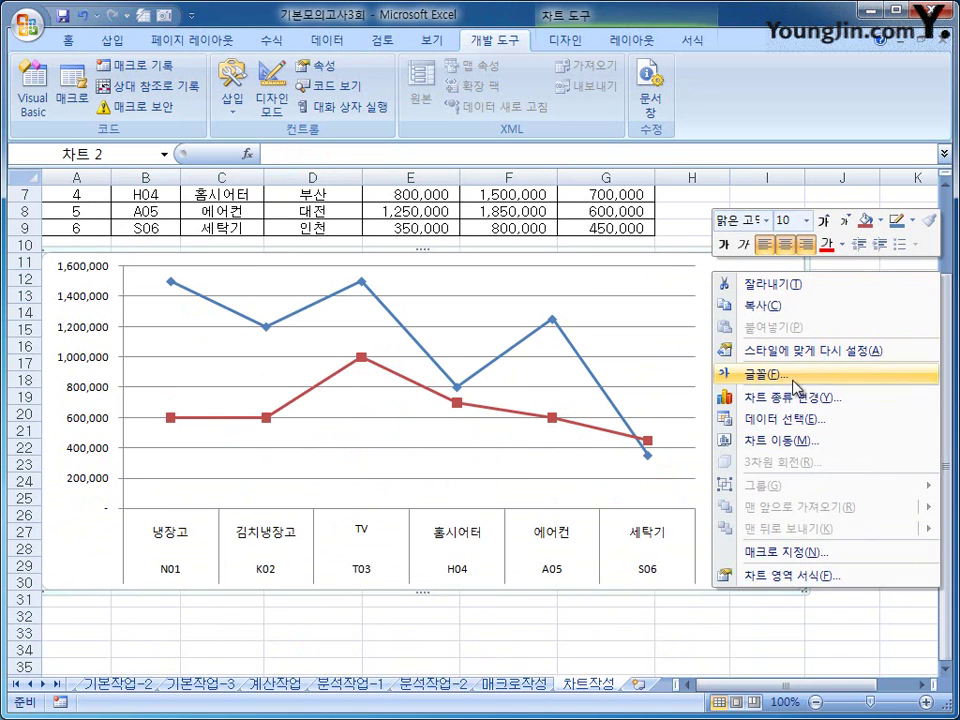
click(792, 398)
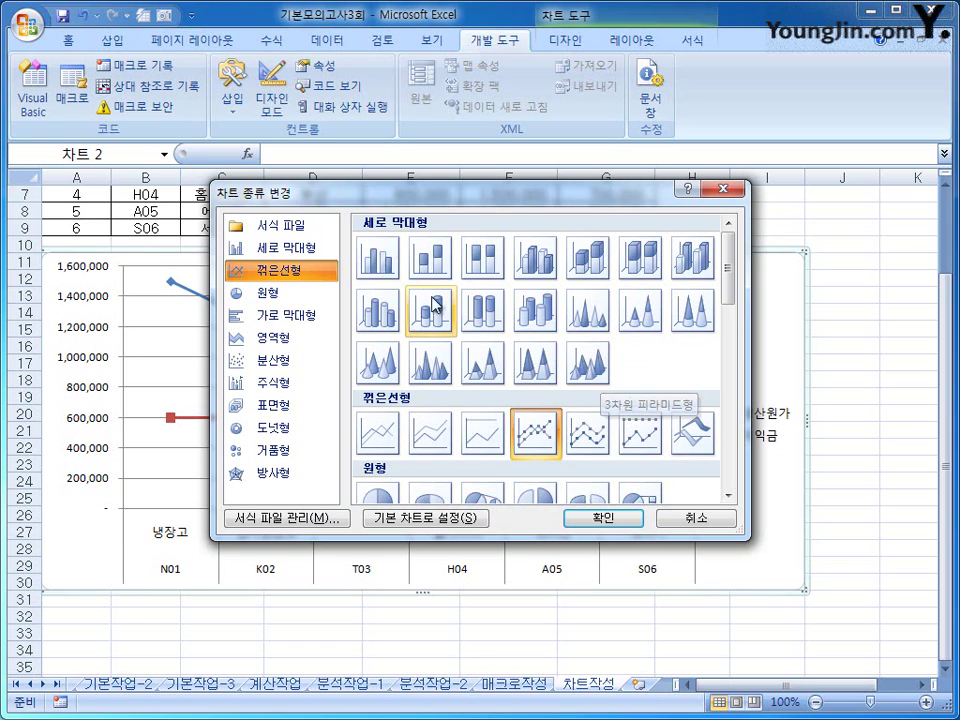
click(388, 277)
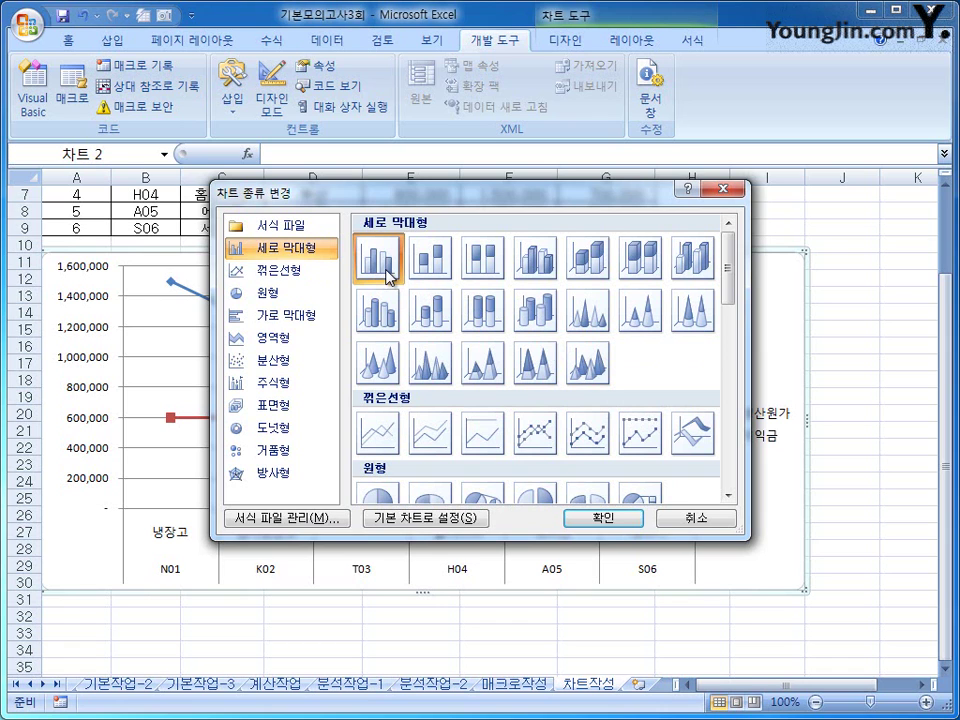
click(603, 518)
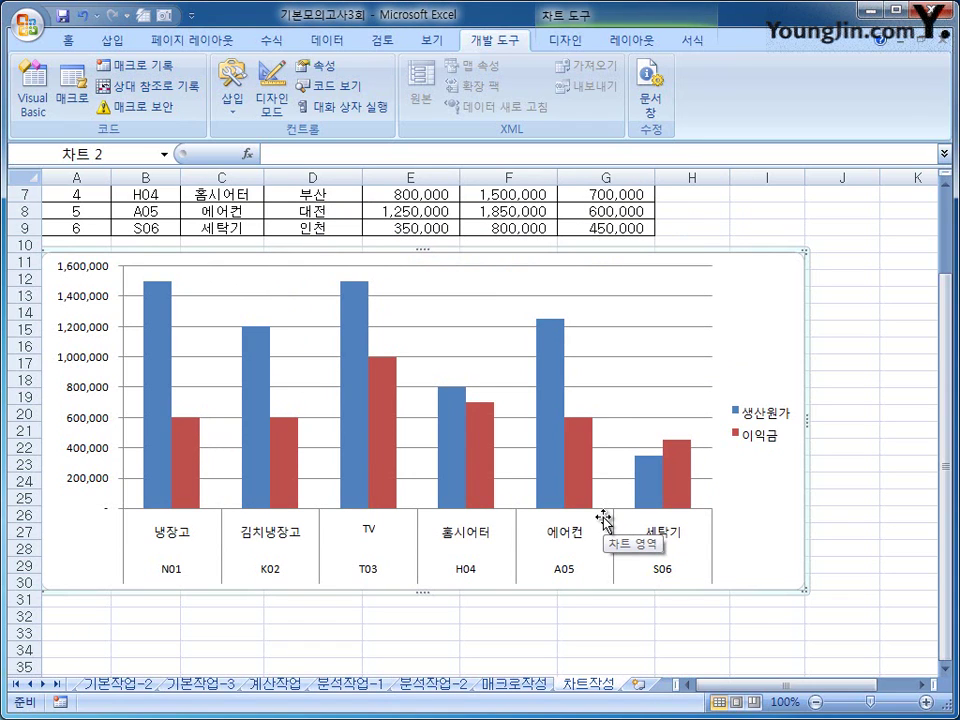
- Edit the chart's source data so the horizontal axis labels use only the 제품명 range C4:C9
right_click(752, 316)
click(808, 462)
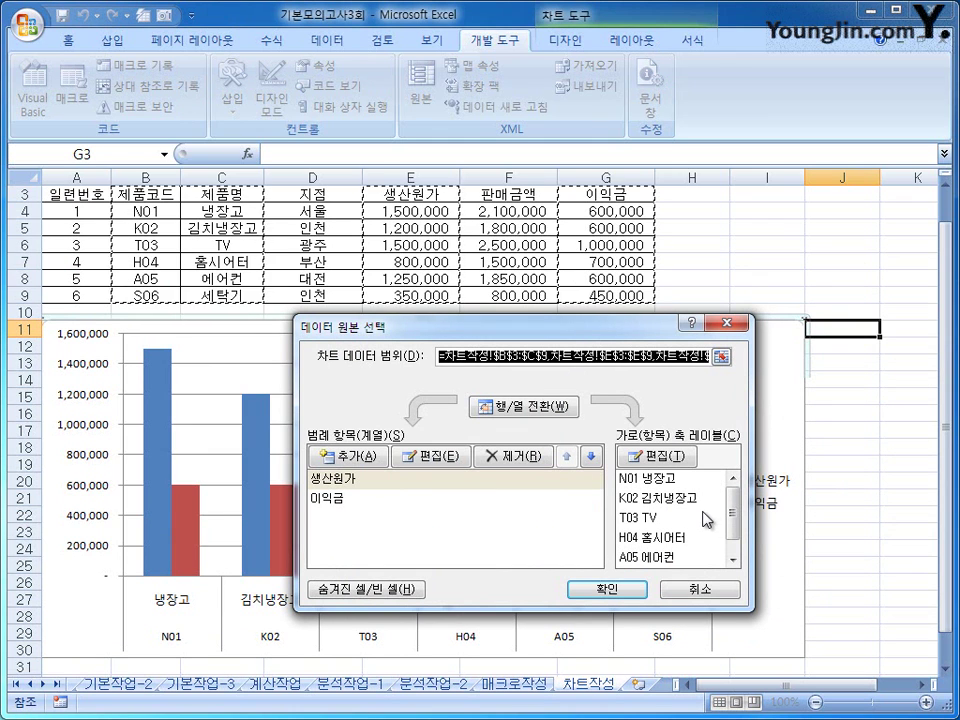
drag(588, 342, 586, 270)
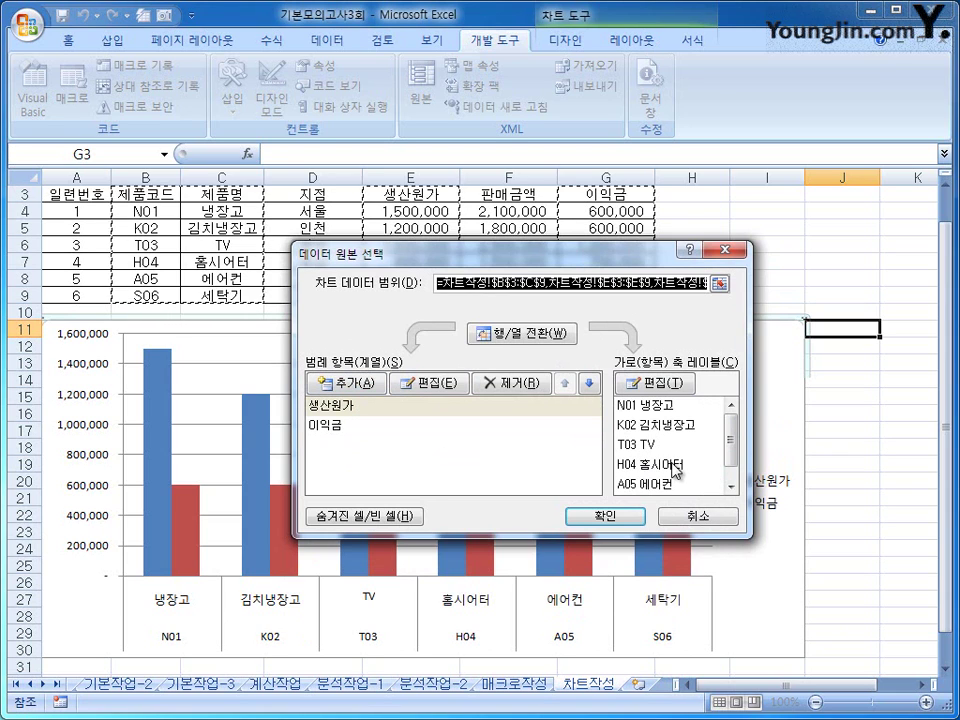
click(670, 384)
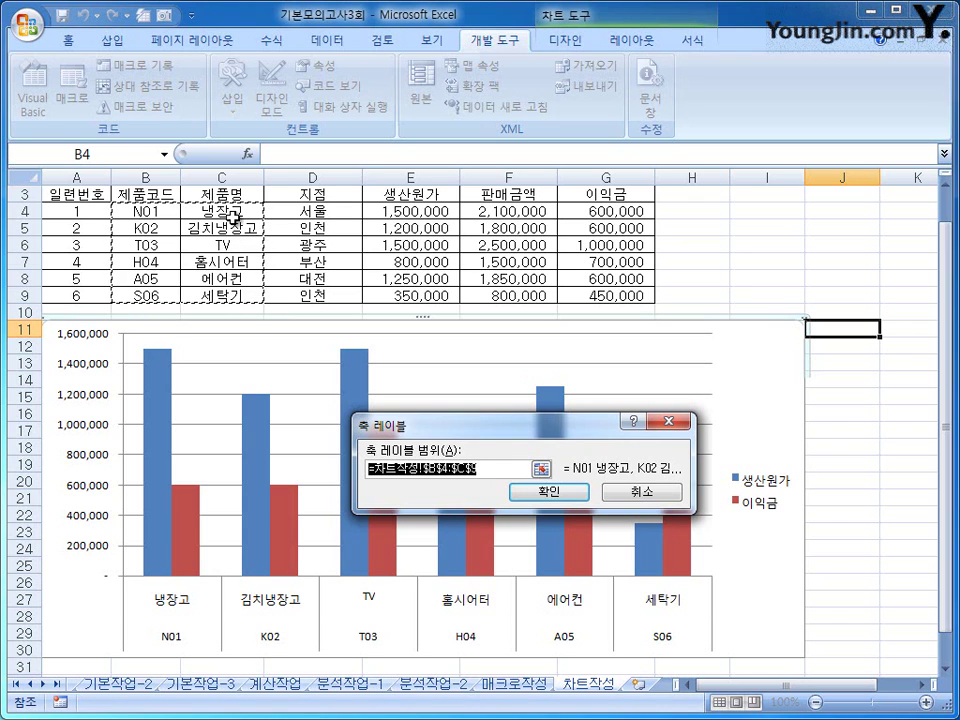
drag(232, 210, 232, 293)
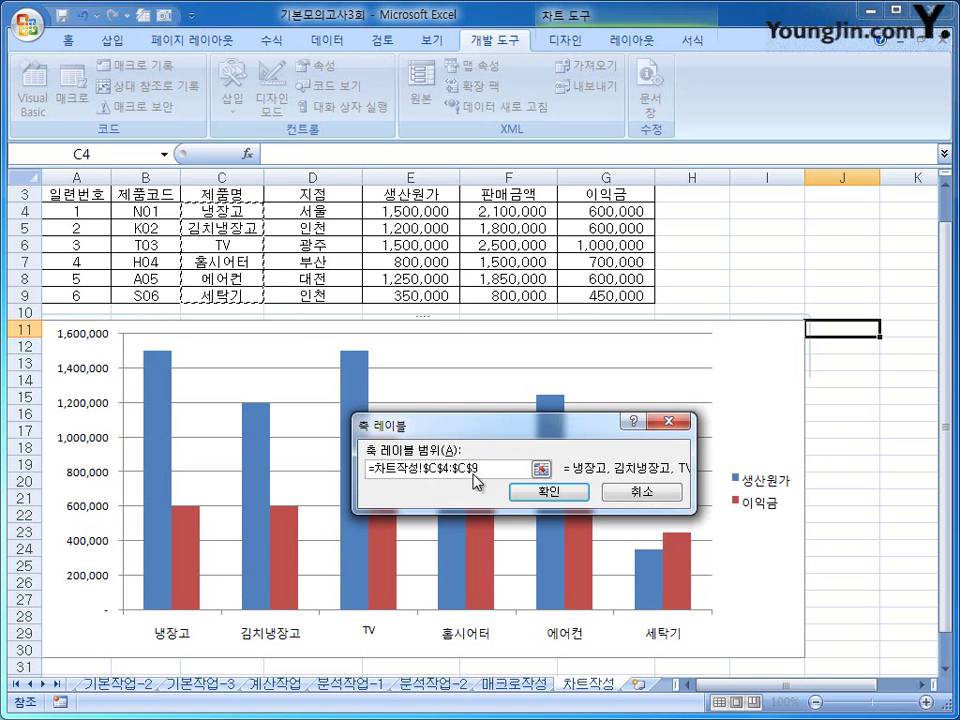
click(542, 502)
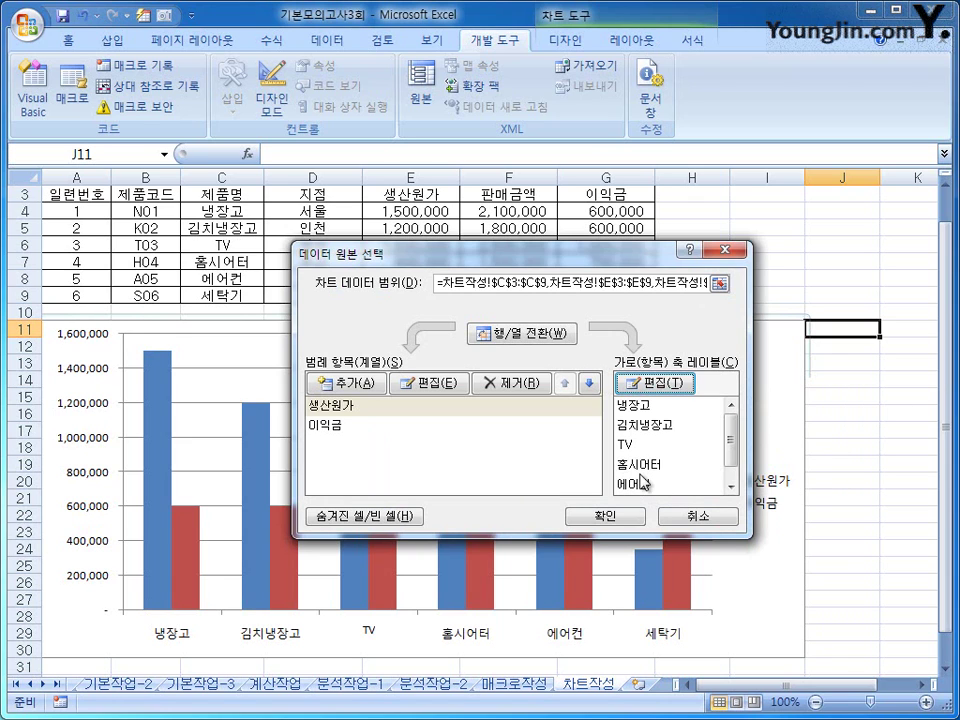
click(627, 522)
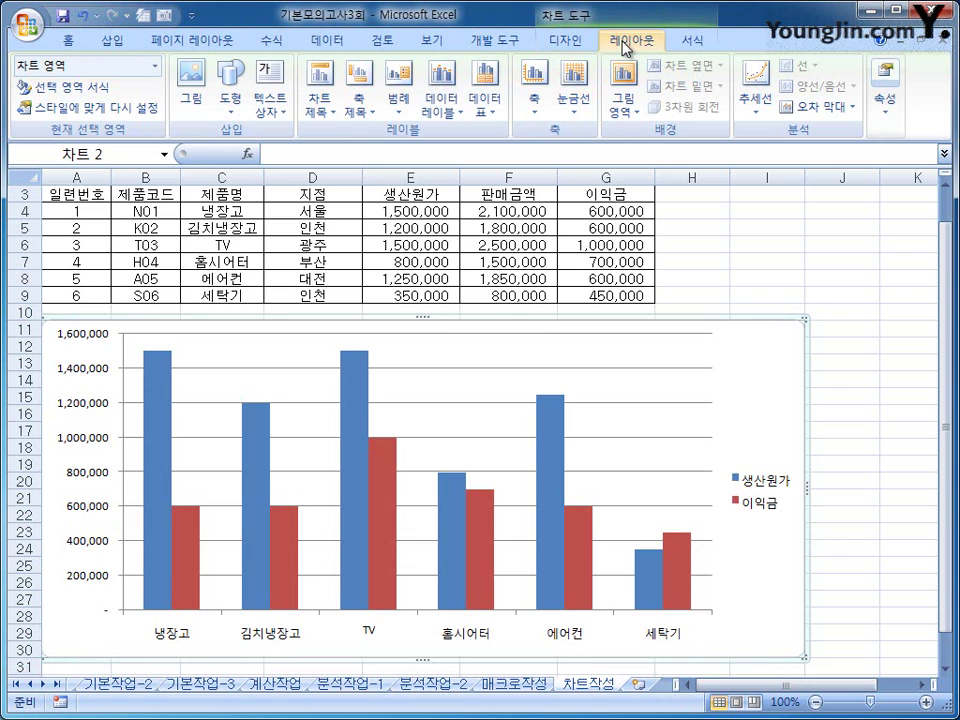
- Add a chart title above the chart reading 가전제품 생산원가와 이익금 비교
click(325, 115)
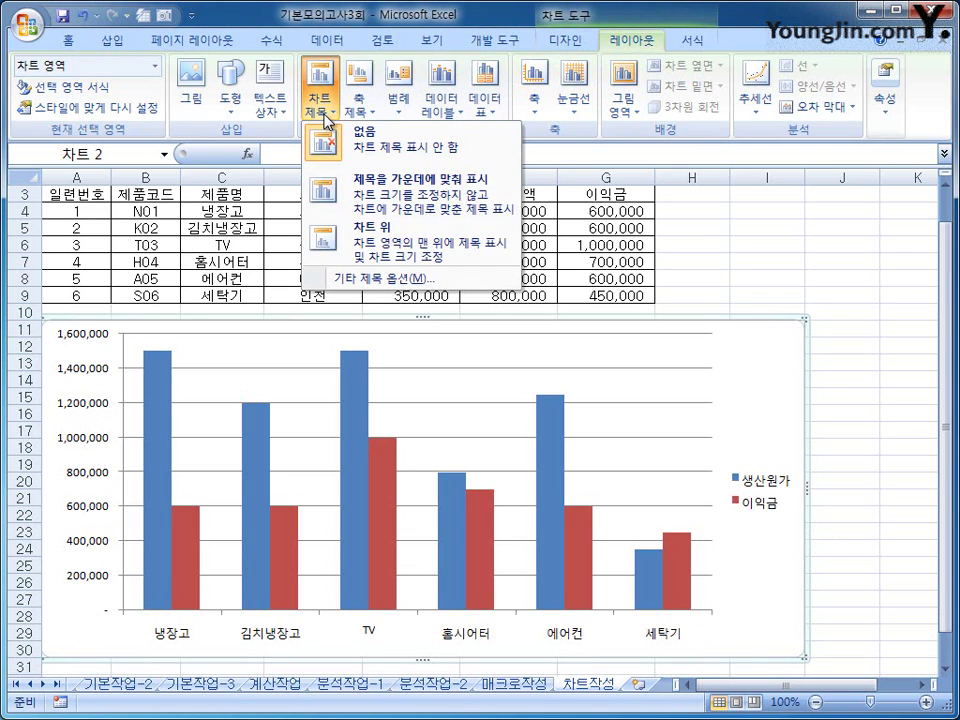
click(389, 244)
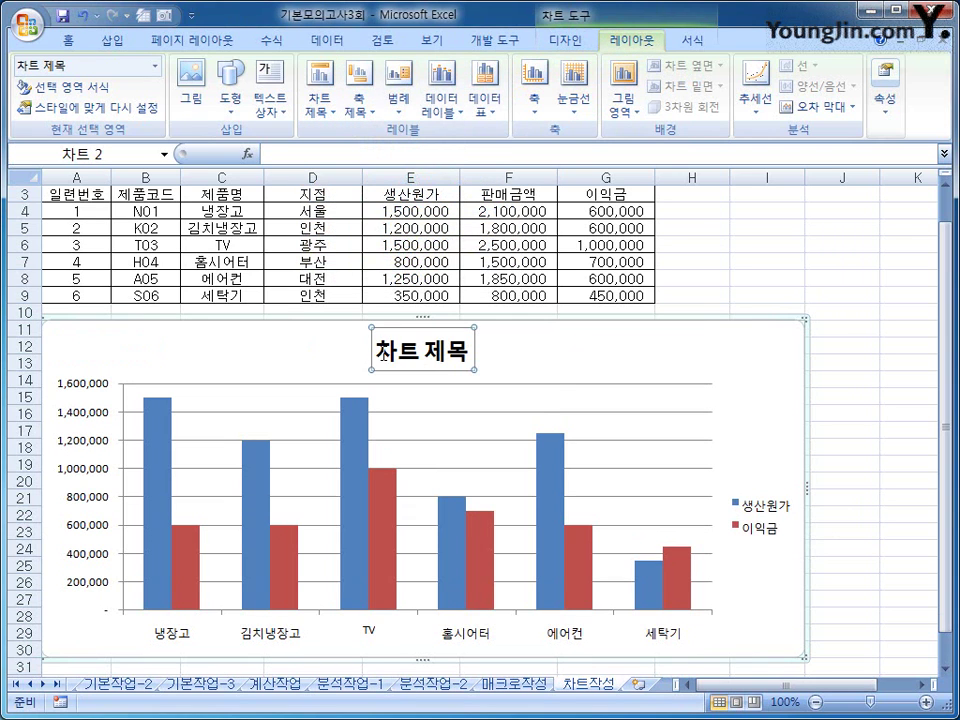
drag(376, 350, 468, 358)
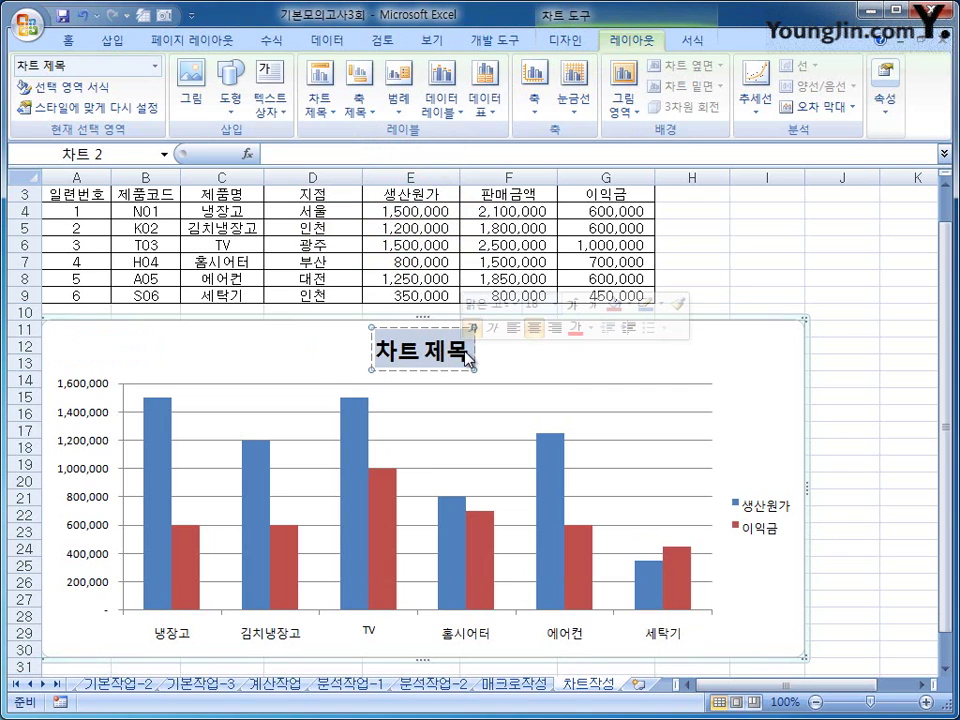
text(가전제품)
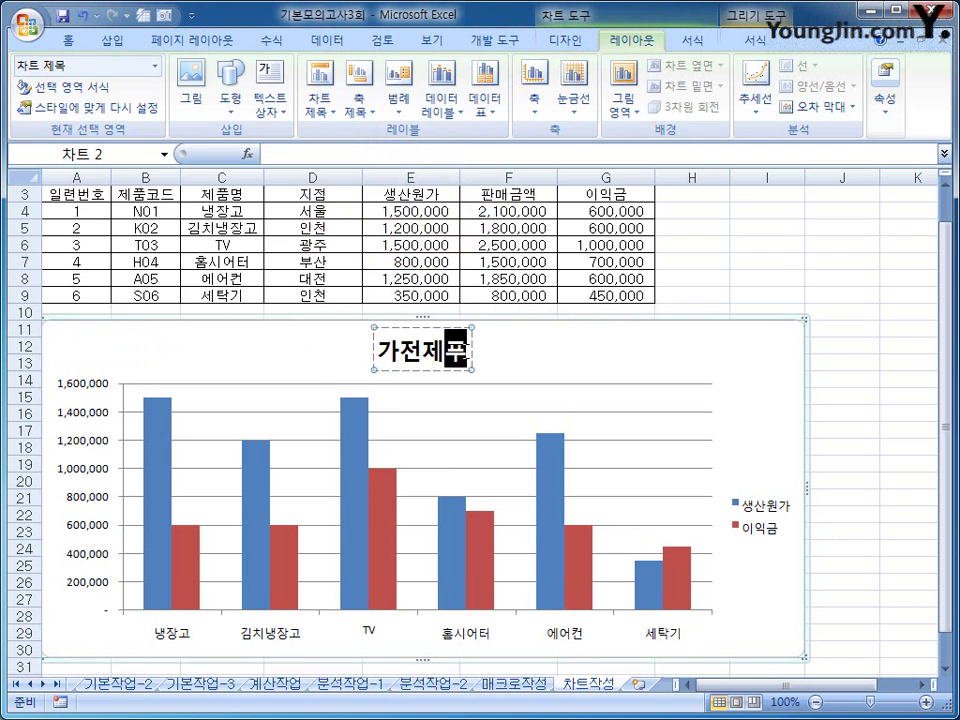
text( 생)
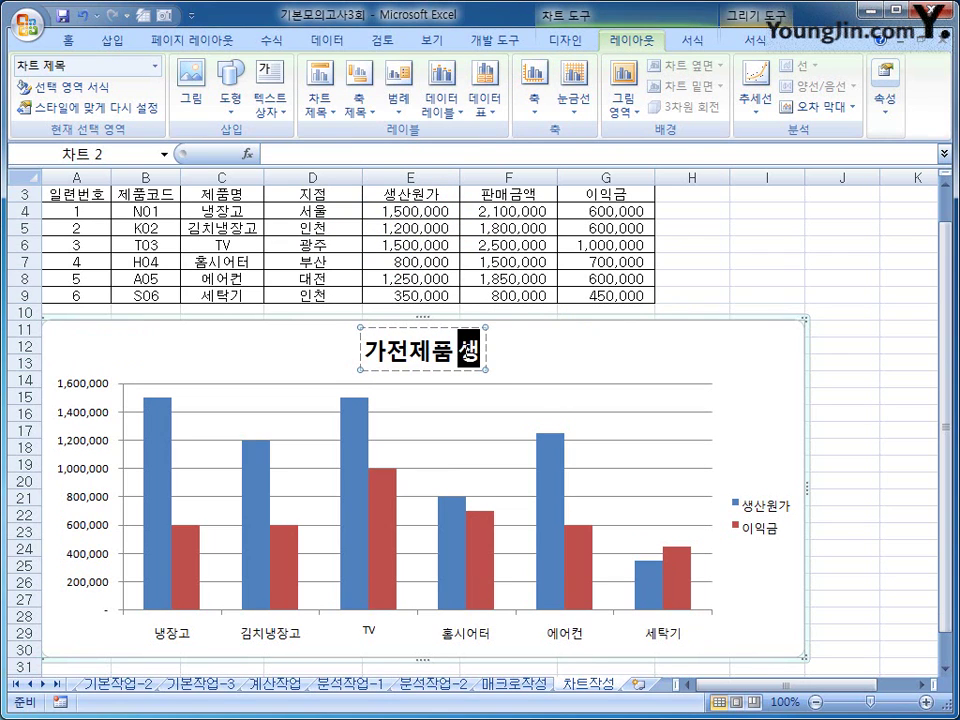
text(사ㄴ원가오)
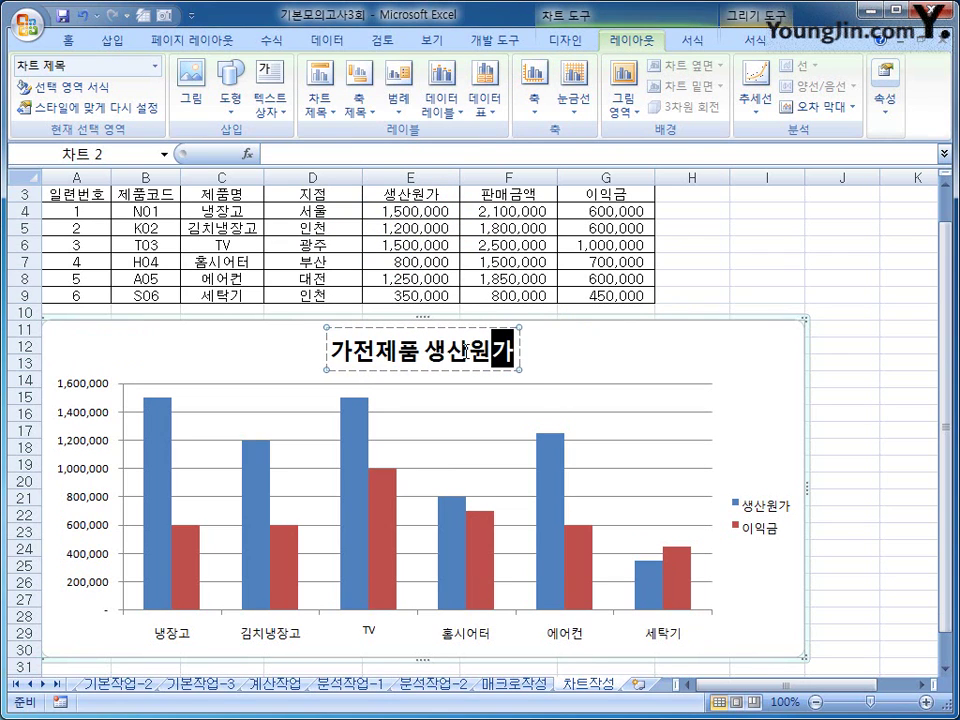
key(BackSpace)
text(와)
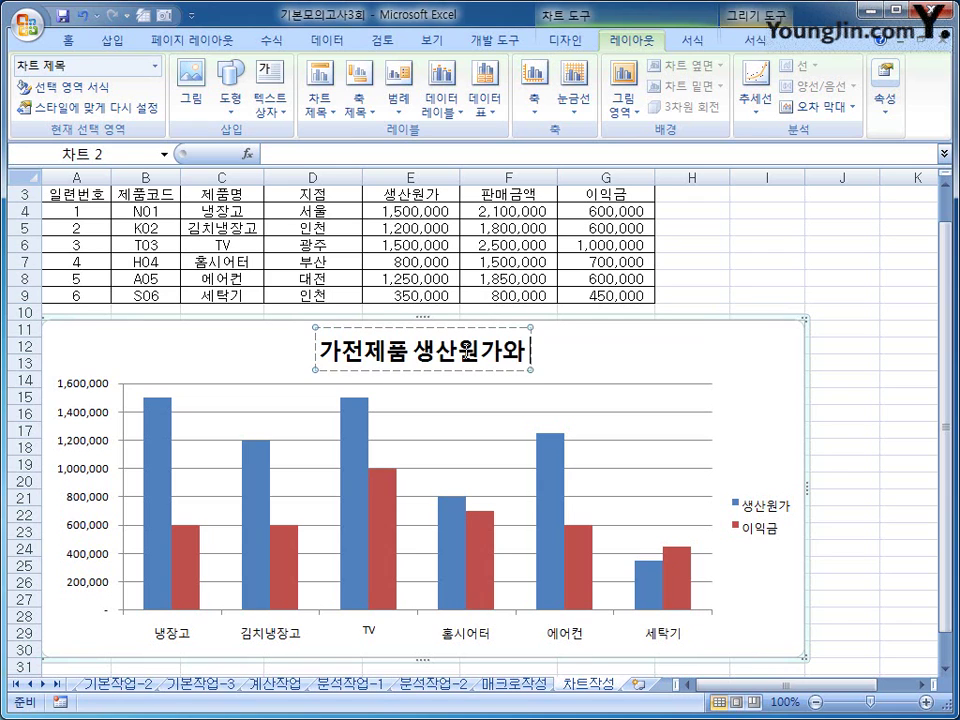
text( 이익금)
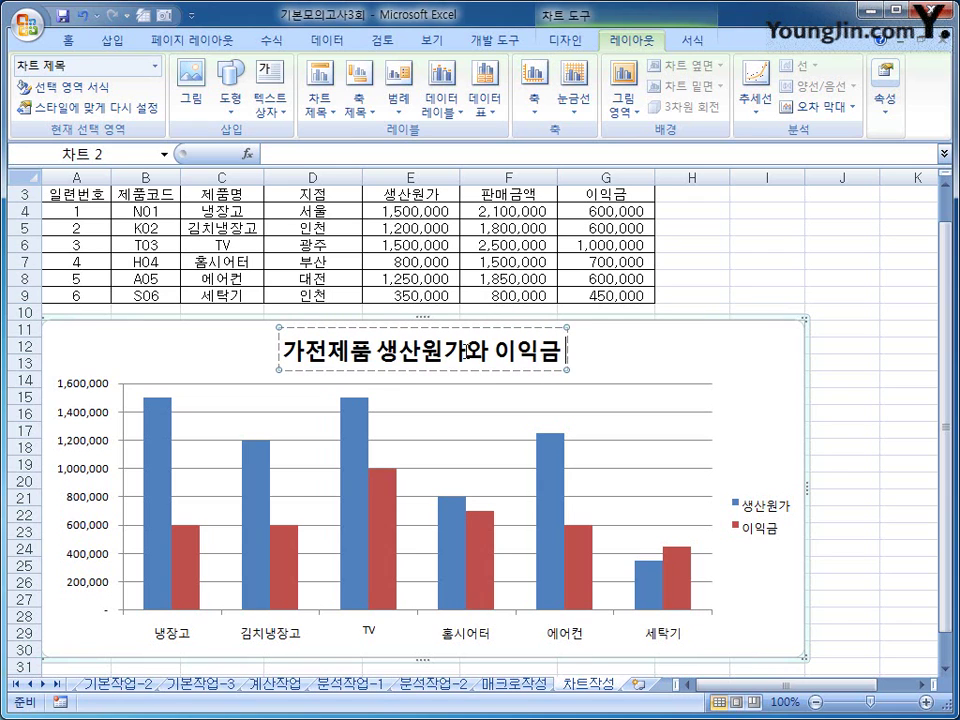
text( 비ㄱㅛ)
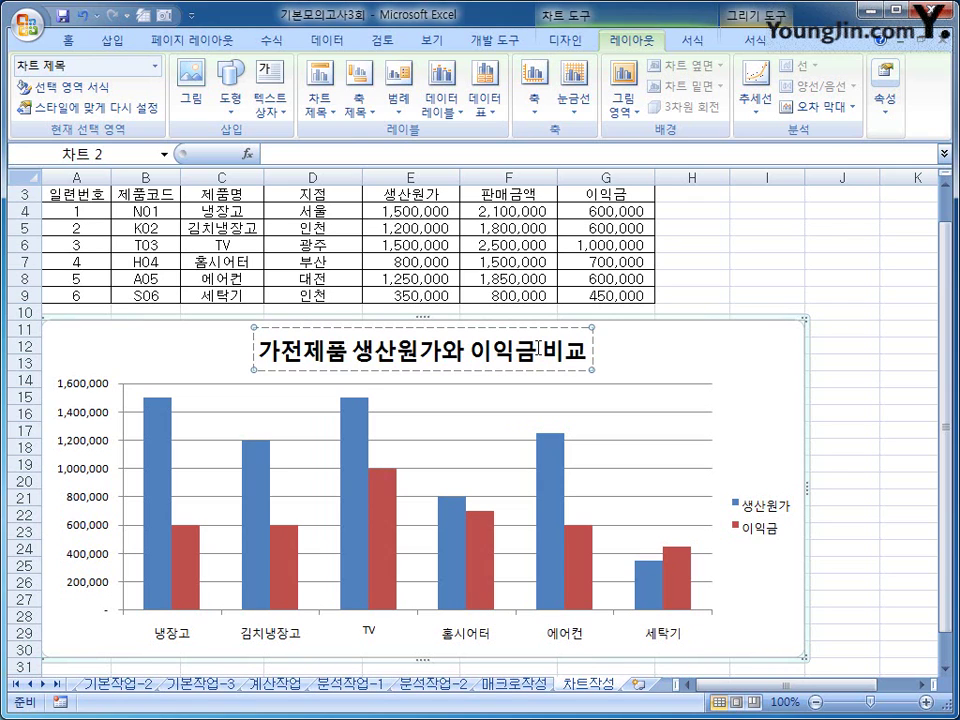
click(640, 347)
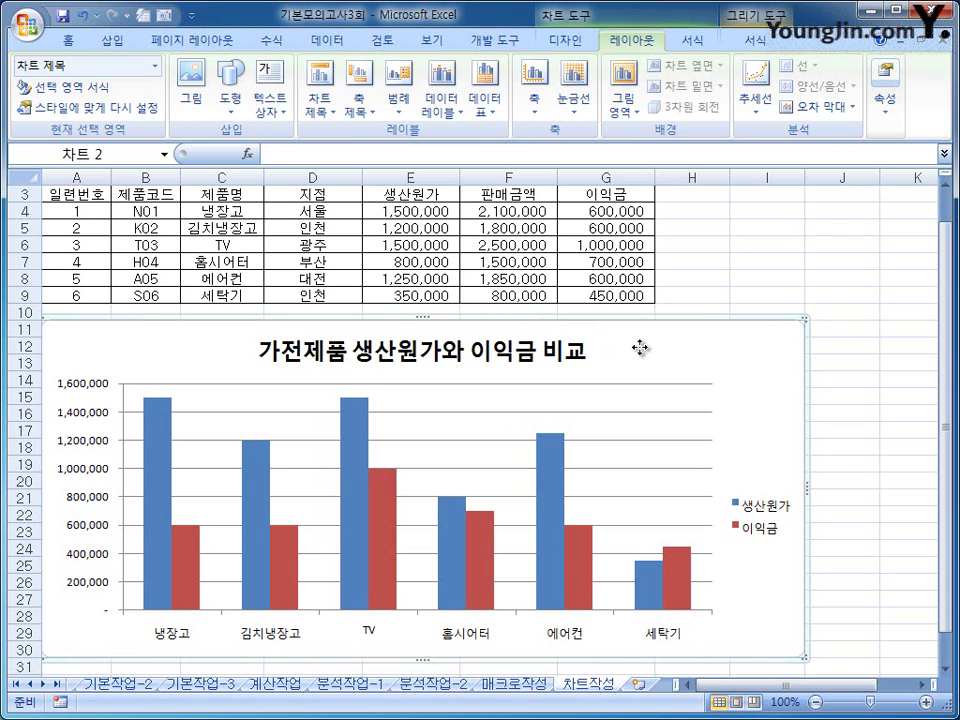
- Underline the chart title and set its font size to 14
click(574, 366)
right_click(575, 368)
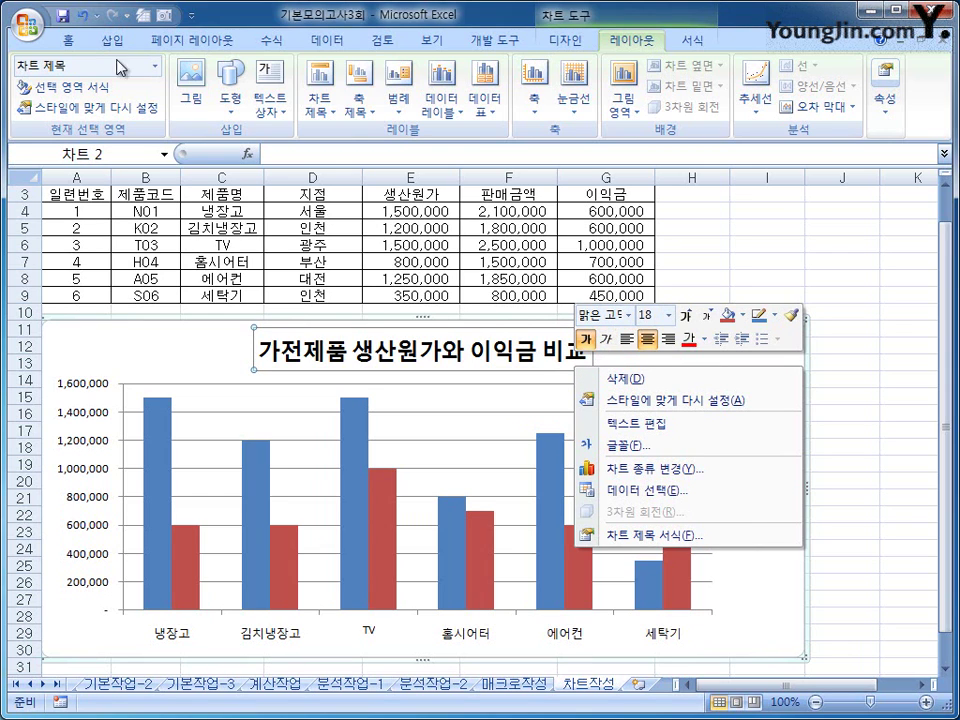
click(72, 42)
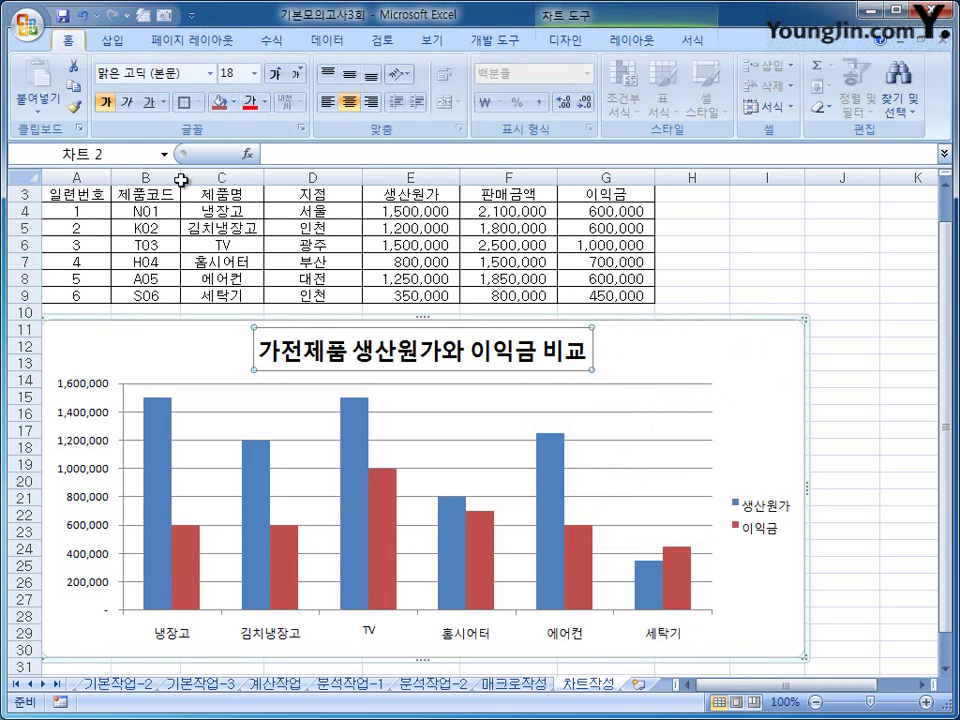
click(151, 104)
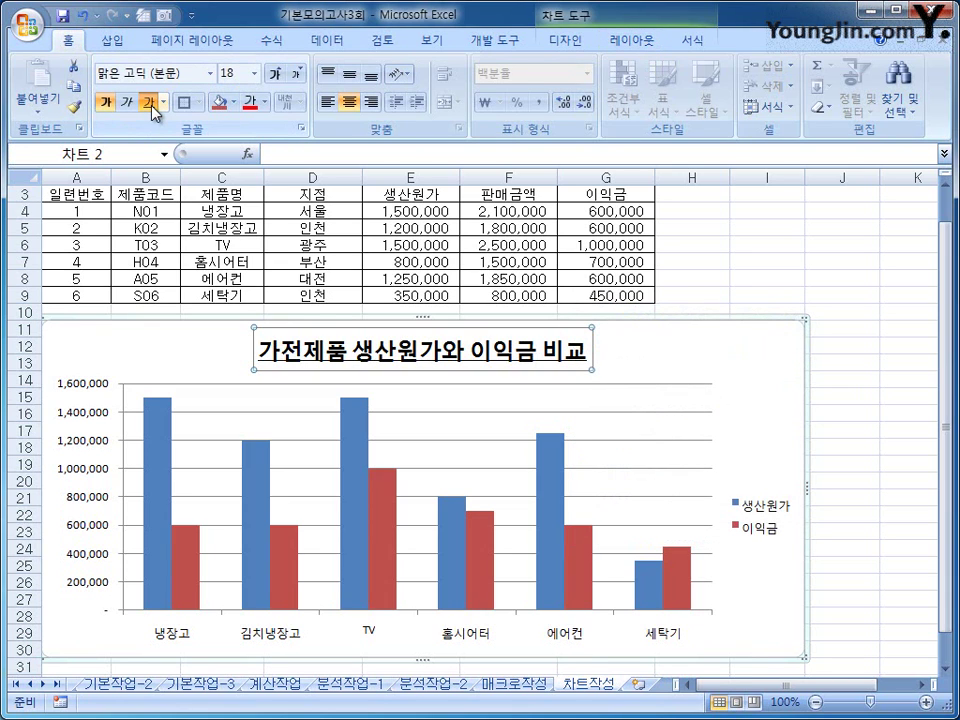
click(256, 73)
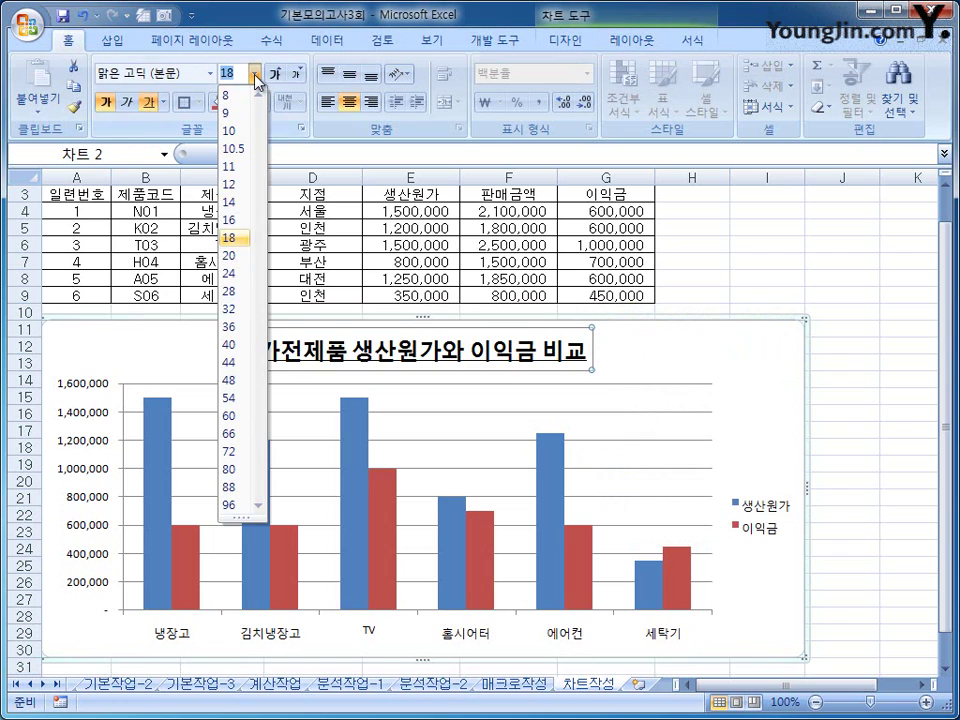
click(246, 202)
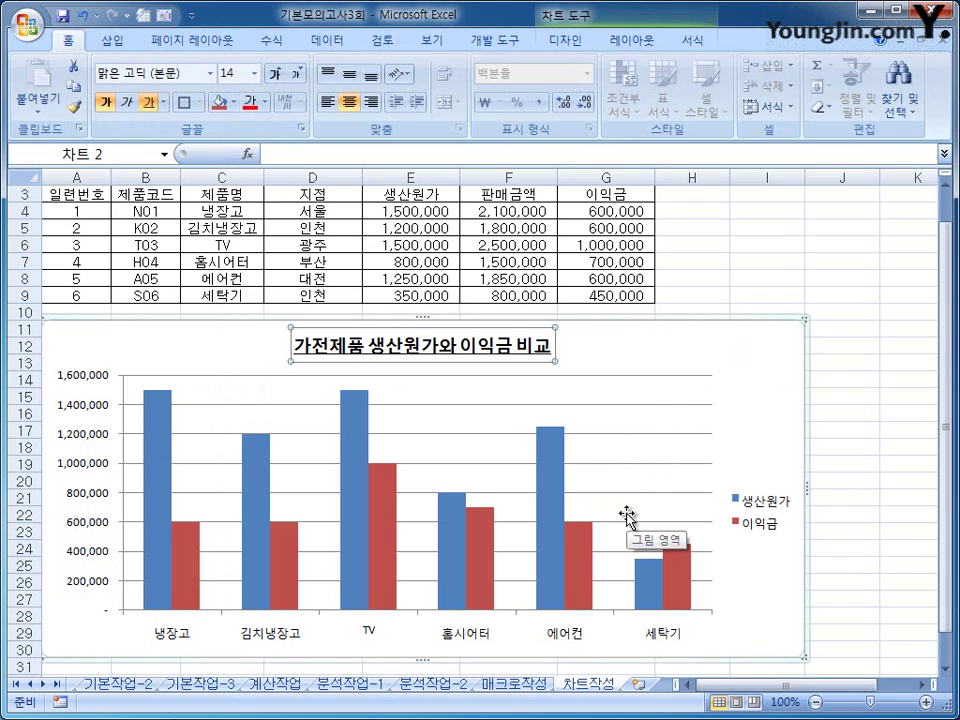
- Add a data label to only the TV column of the 이익금 series
mouse_move(377, 570)
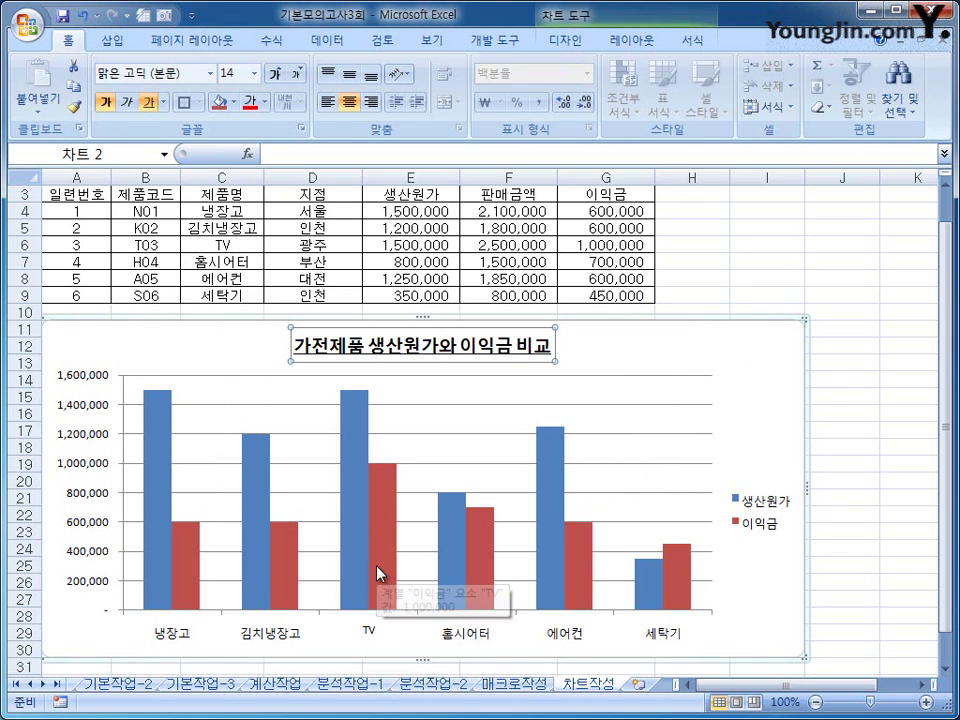
click(381, 513)
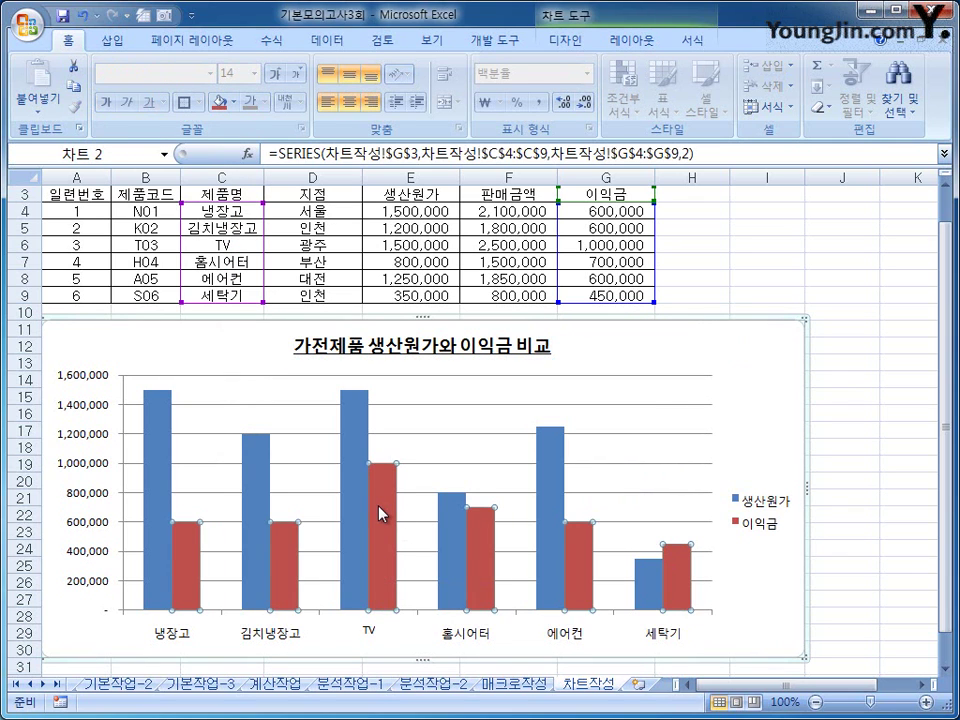
click(383, 511)
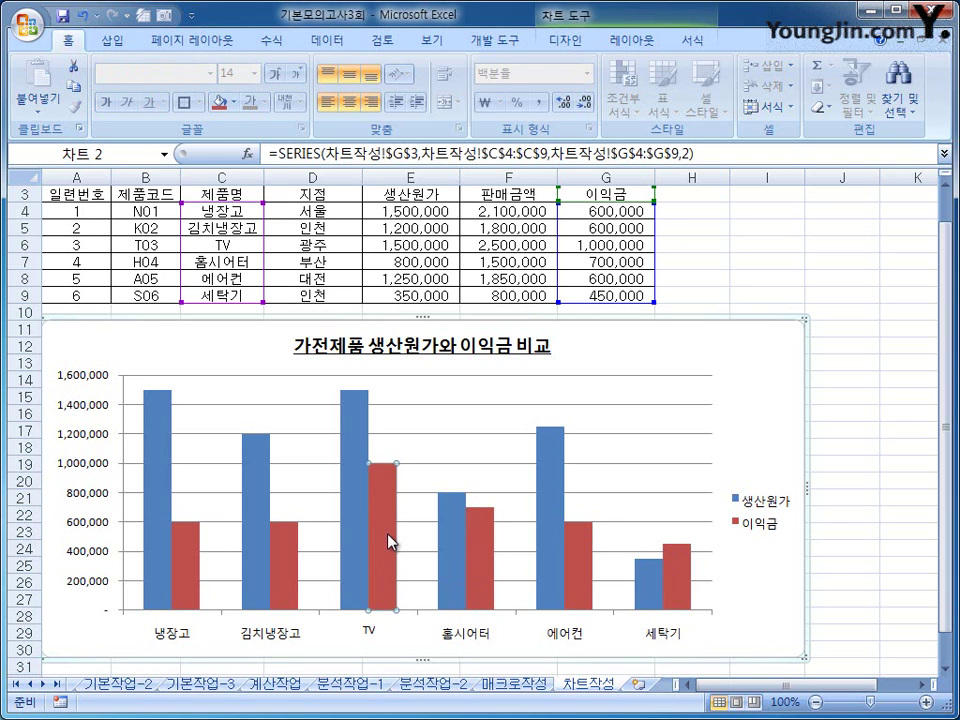
right_click(386, 496)
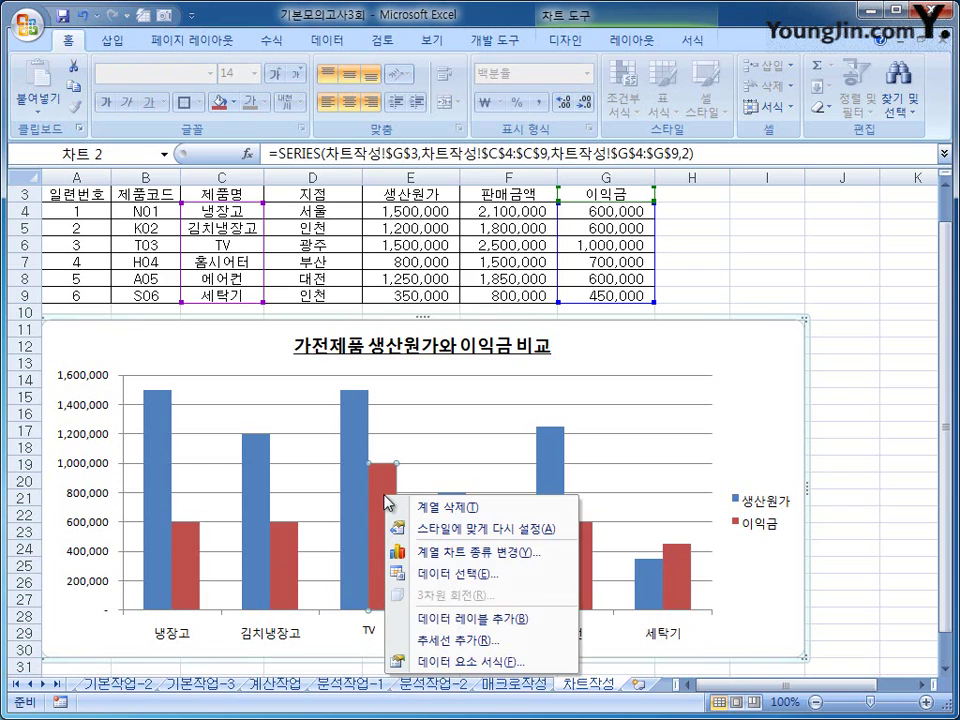
click(531, 628)
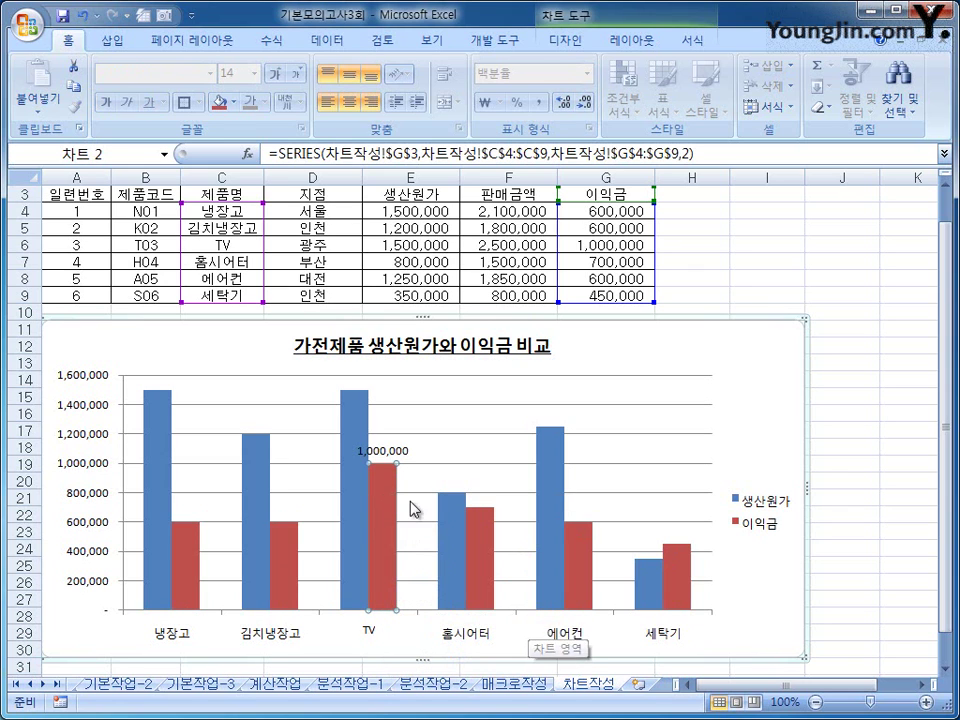
- Set the TV data label's font to 굴림체 at size 10
click(405, 455)
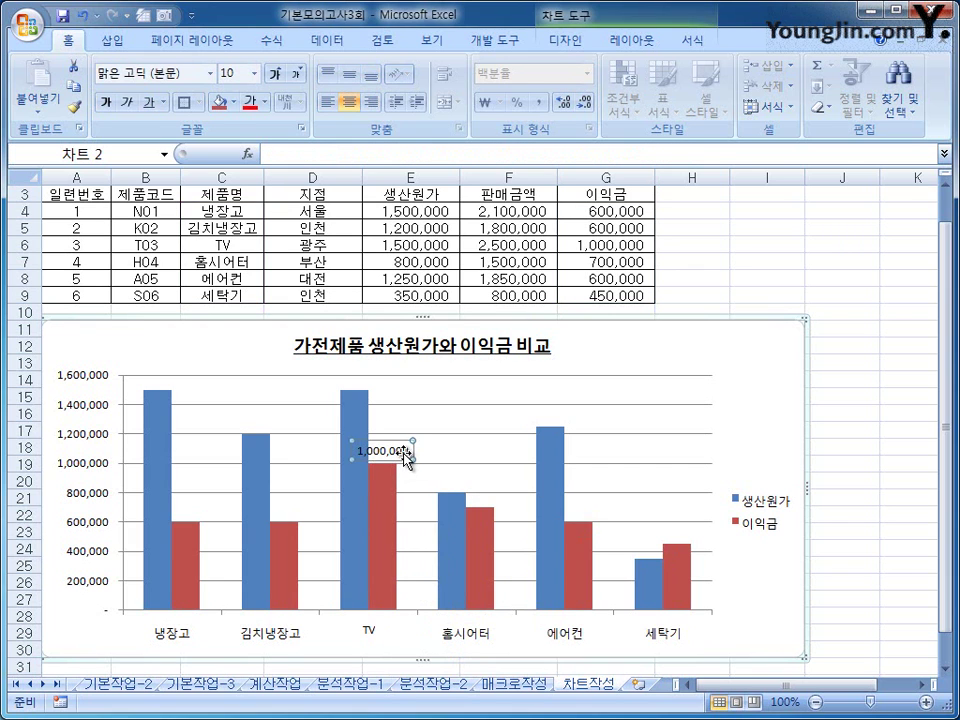
click(210, 73)
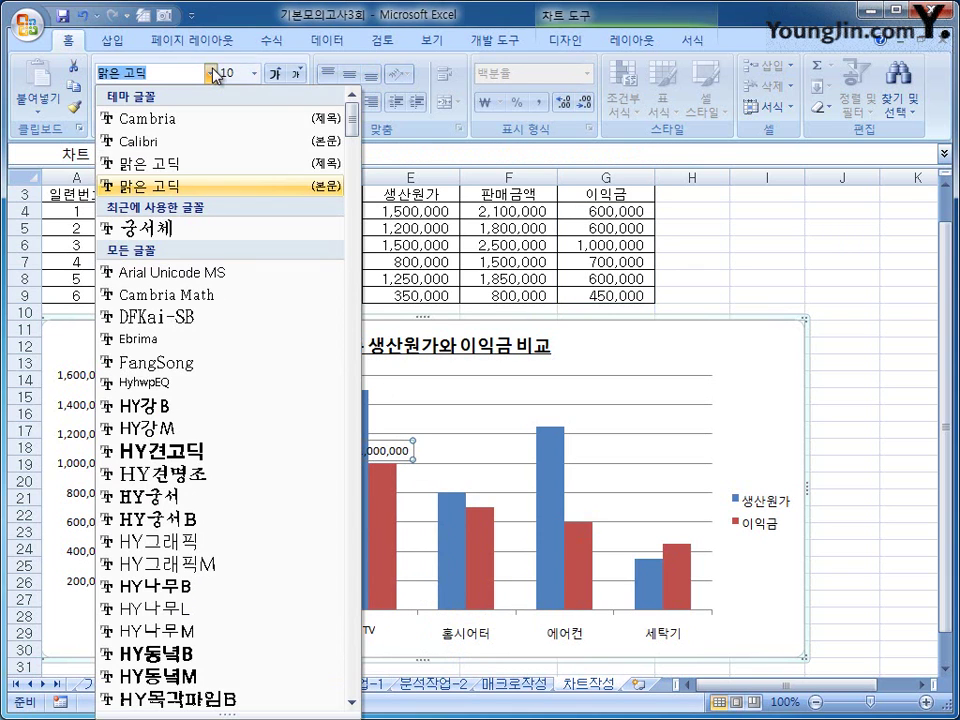
drag(352, 118, 352, 228)
click(236, 268)
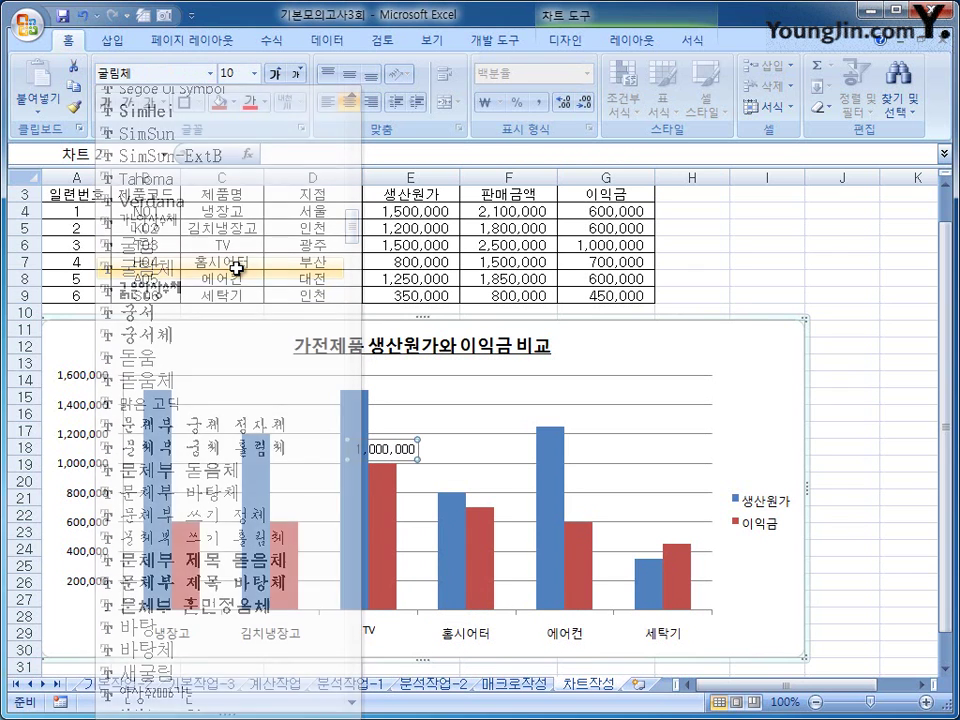
click(254, 73)
click(245, 139)
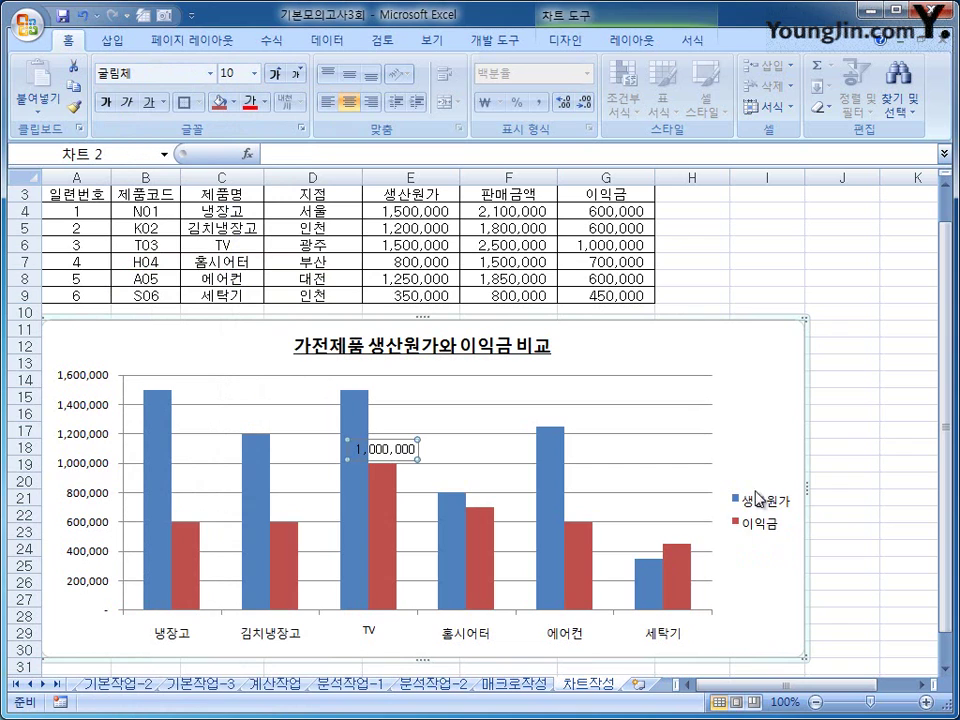
- Position the legend below the chart (아래쪽) and give it the first outer (바깥쪽) shadow preset, offset to the lower right
click(764, 514)
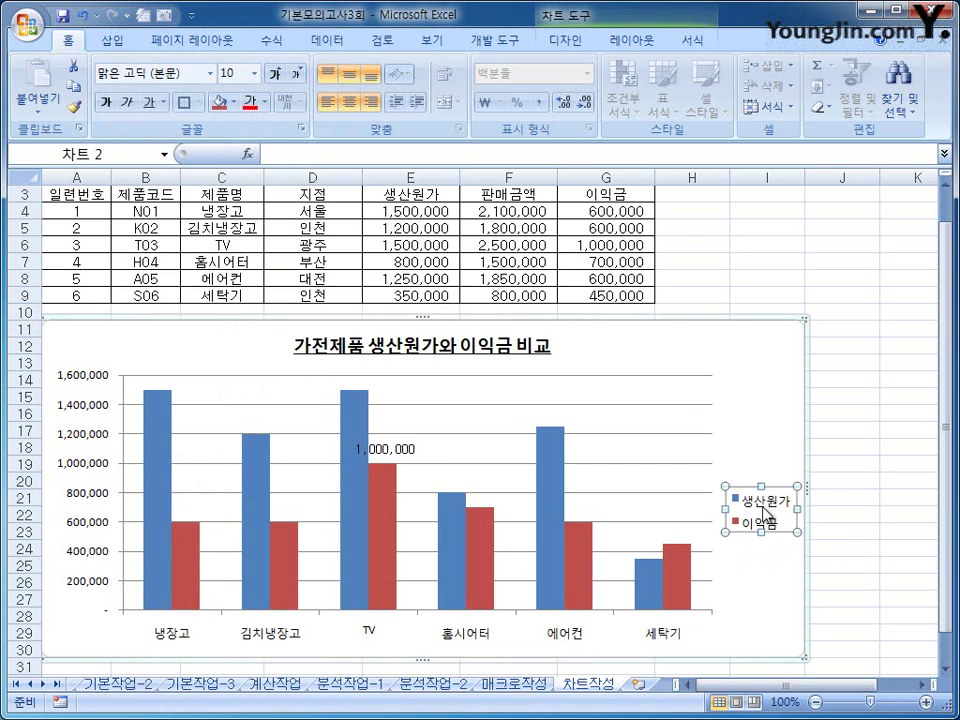
right_click(764, 511)
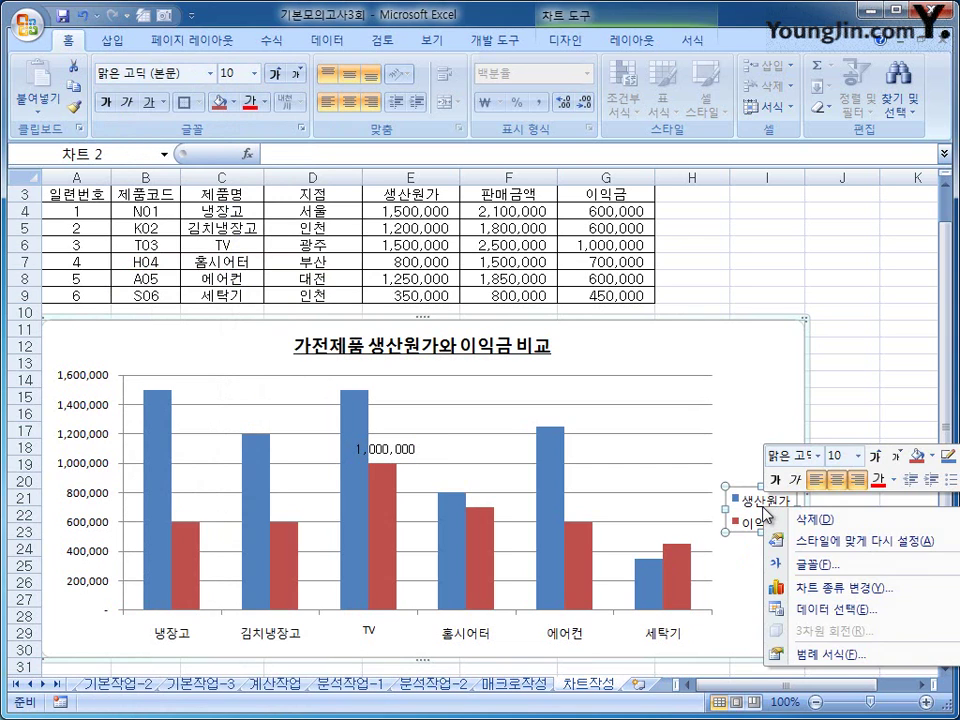
click(830, 654)
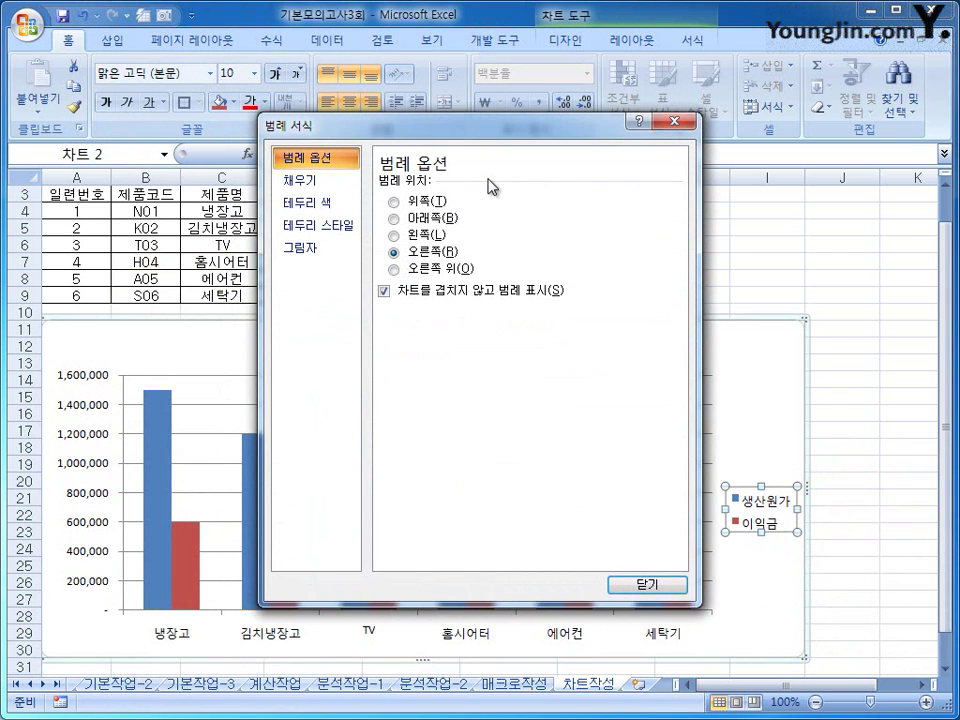
click(443, 228)
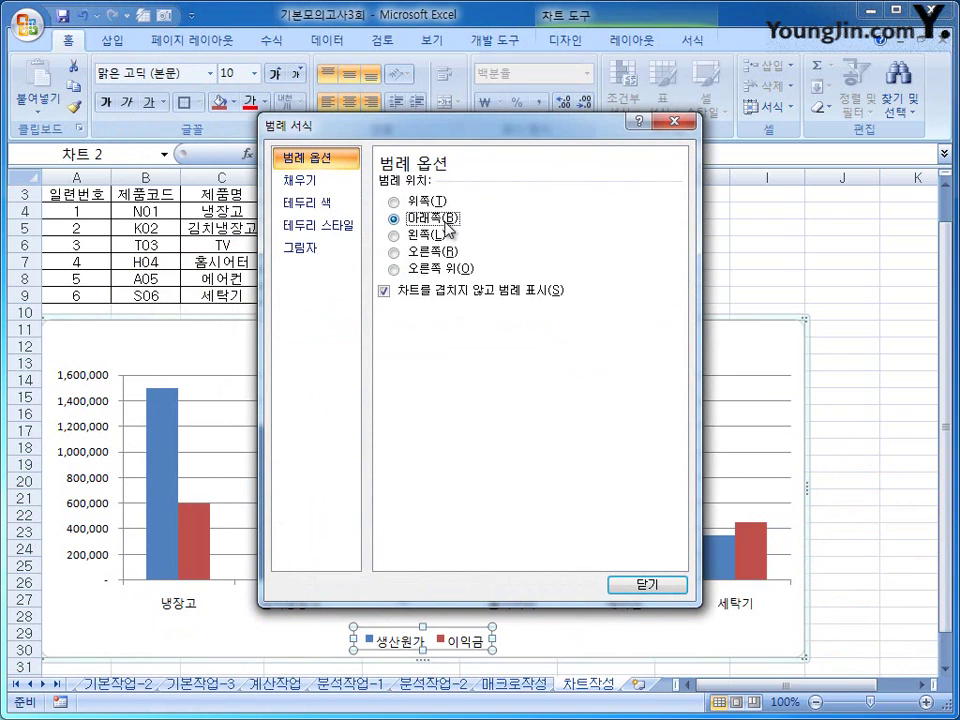
click(329, 249)
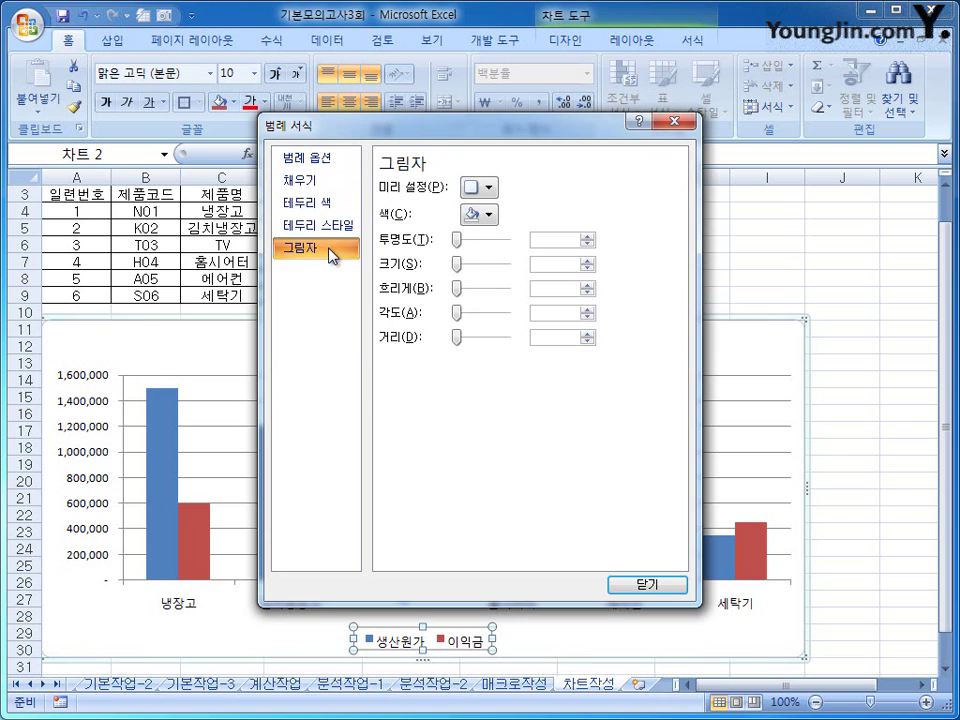
click(476, 191)
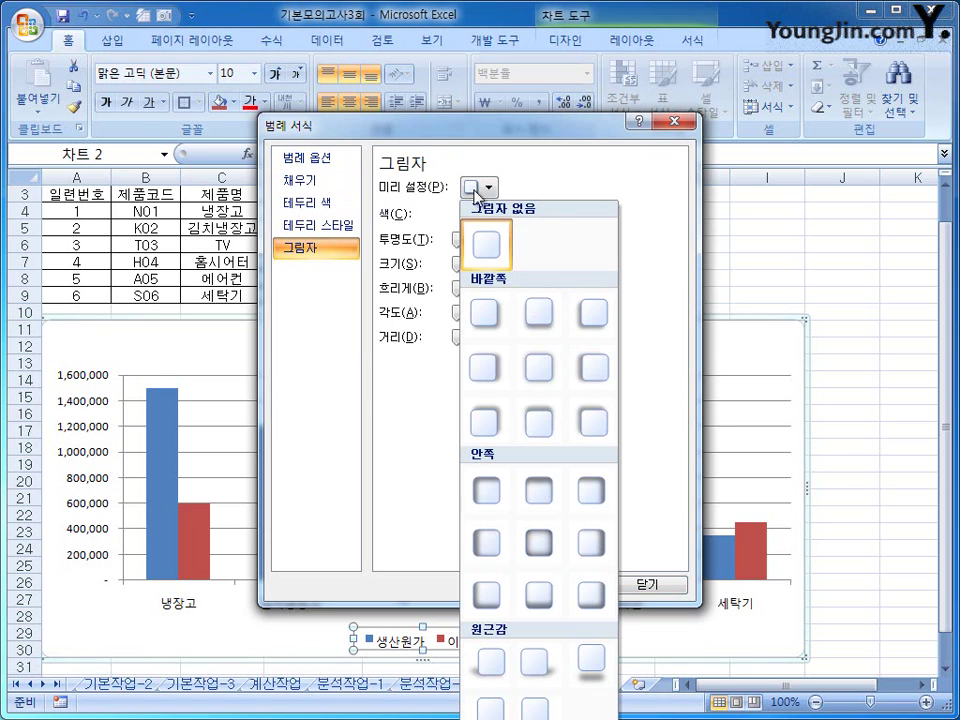
click(487, 318)
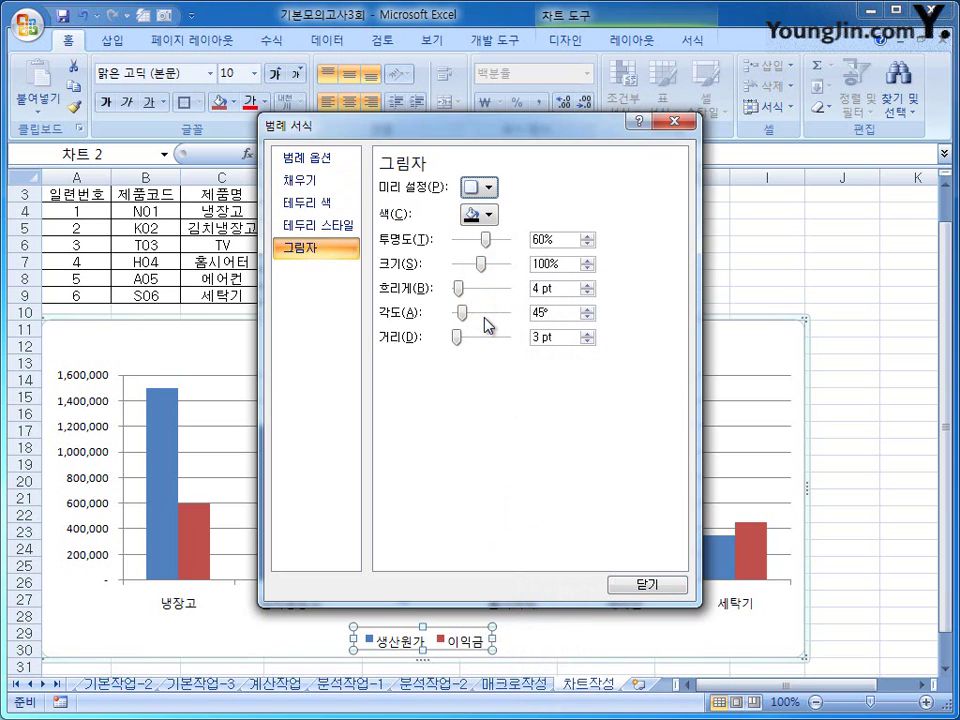
- Give the legend a solid white fill
click(342, 192)
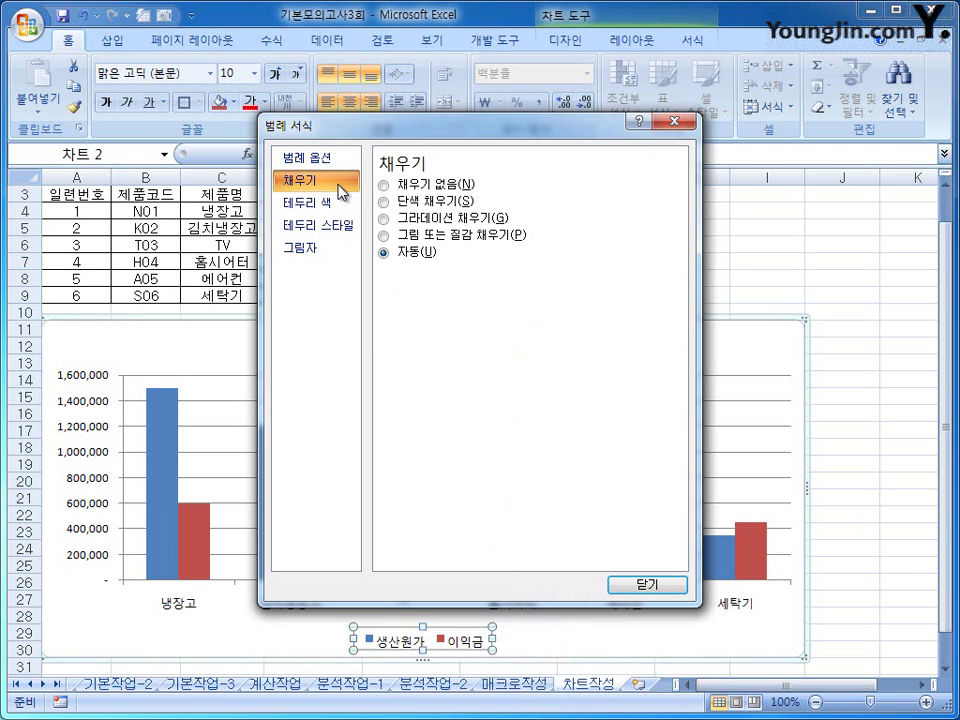
click(437, 201)
click(460, 275)
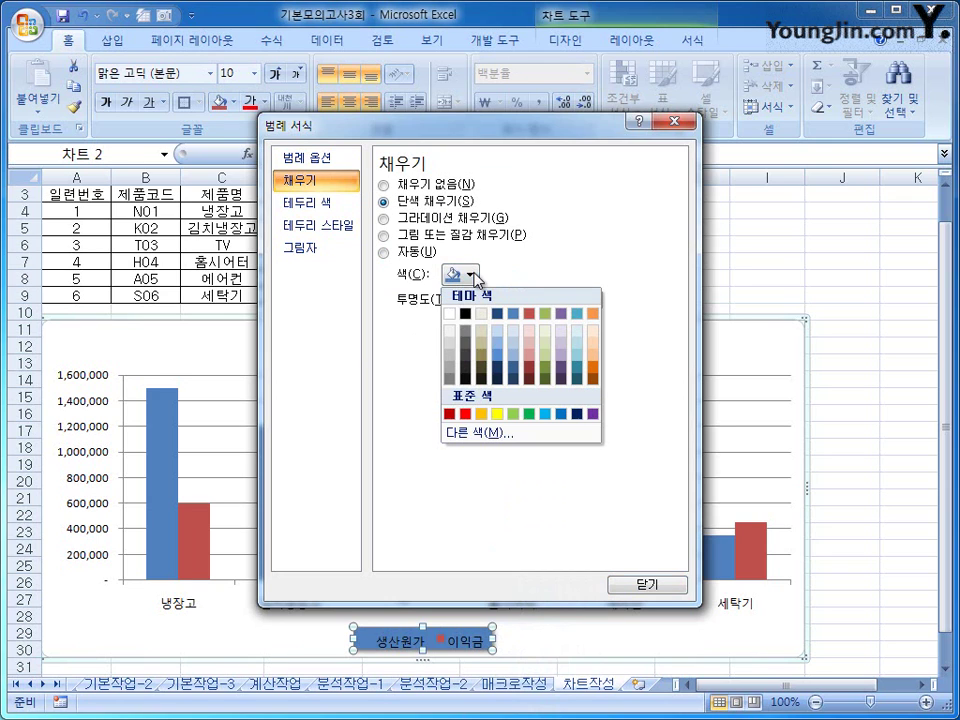
click(451, 316)
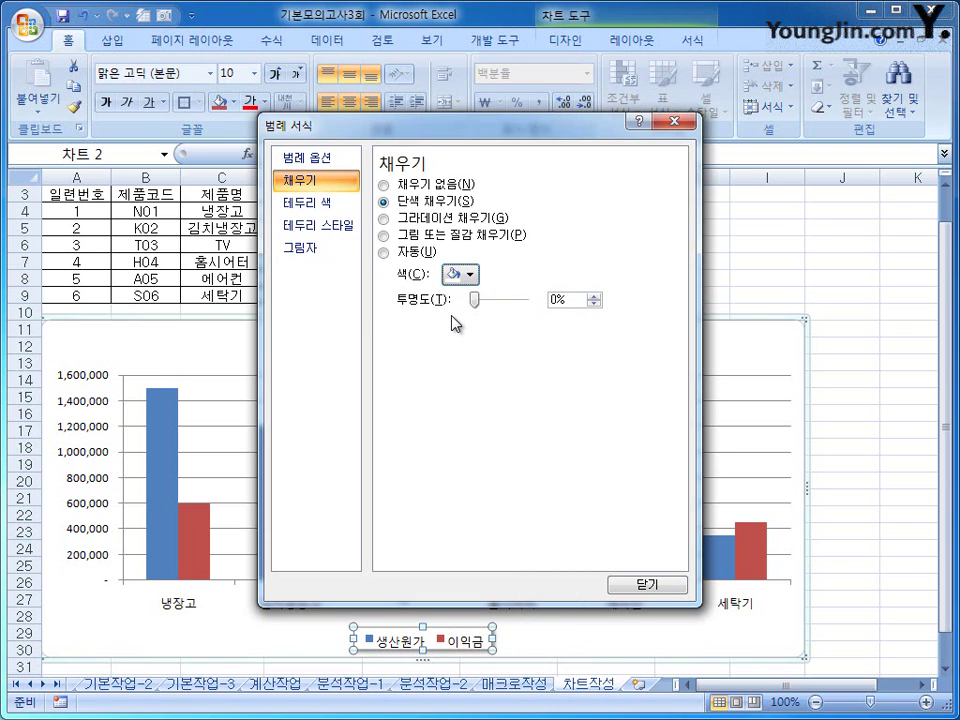
- Give the legend a solid line (실선) border
click(316, 202)
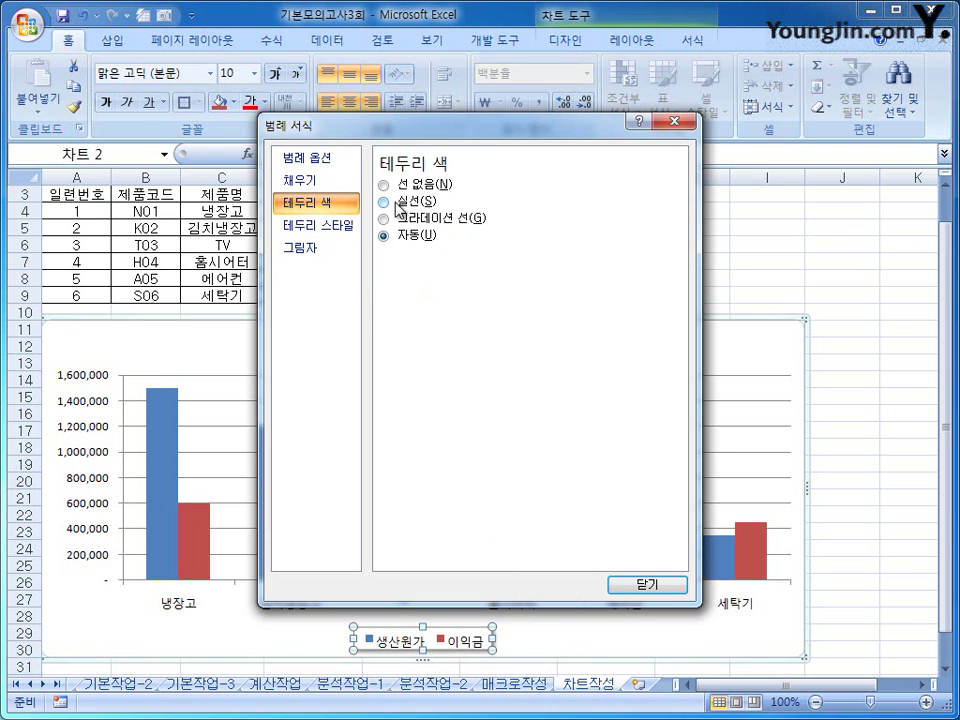
click(399, 209)
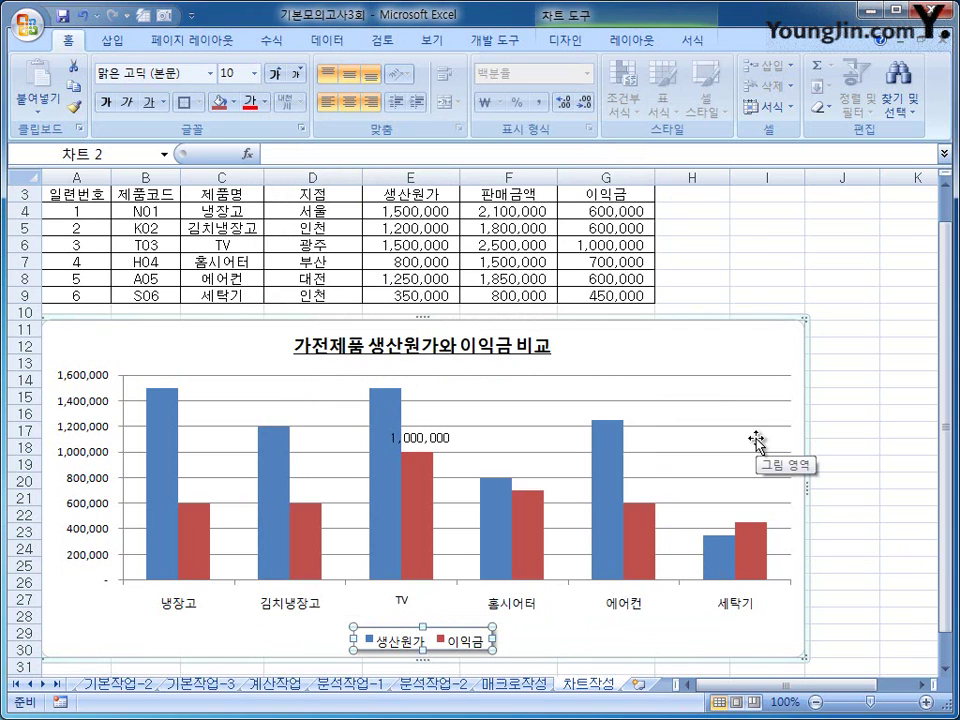
- Fill the chart's plot area (그림 영역) with the pale cream texture that follows 재생지 in the texture gallery
scroll(696, 430, down, 1)
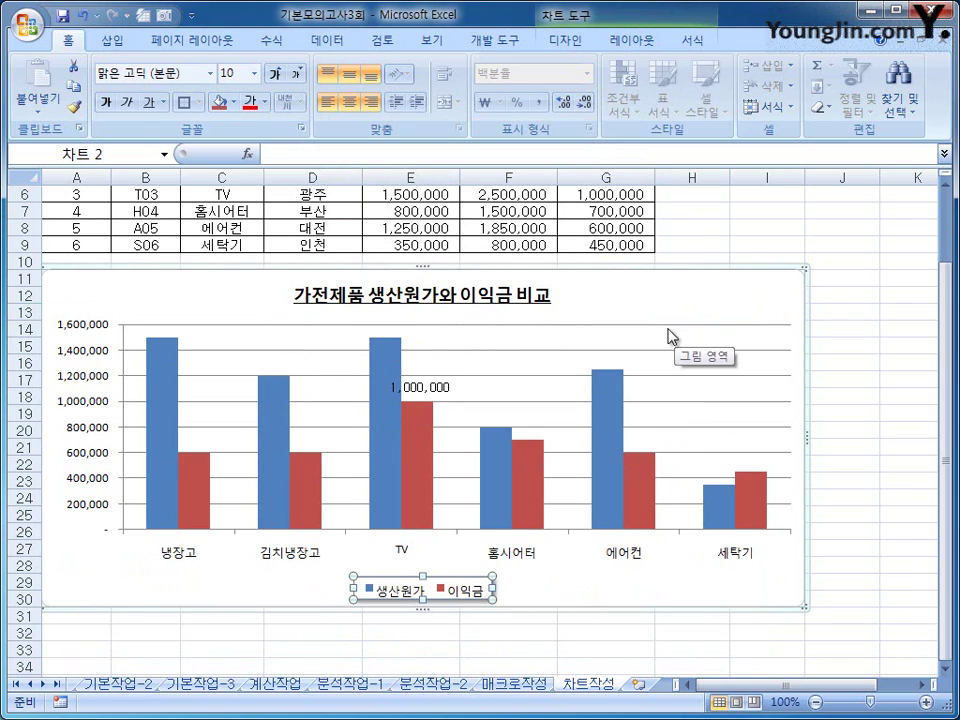
click(578, 345)
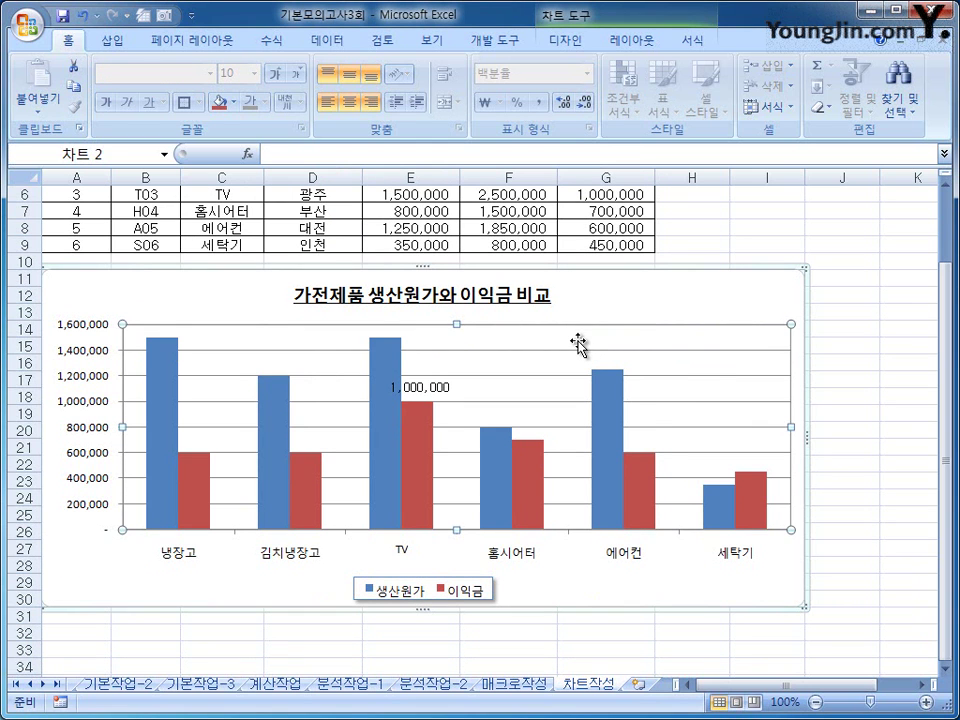
right_click(578, 345)
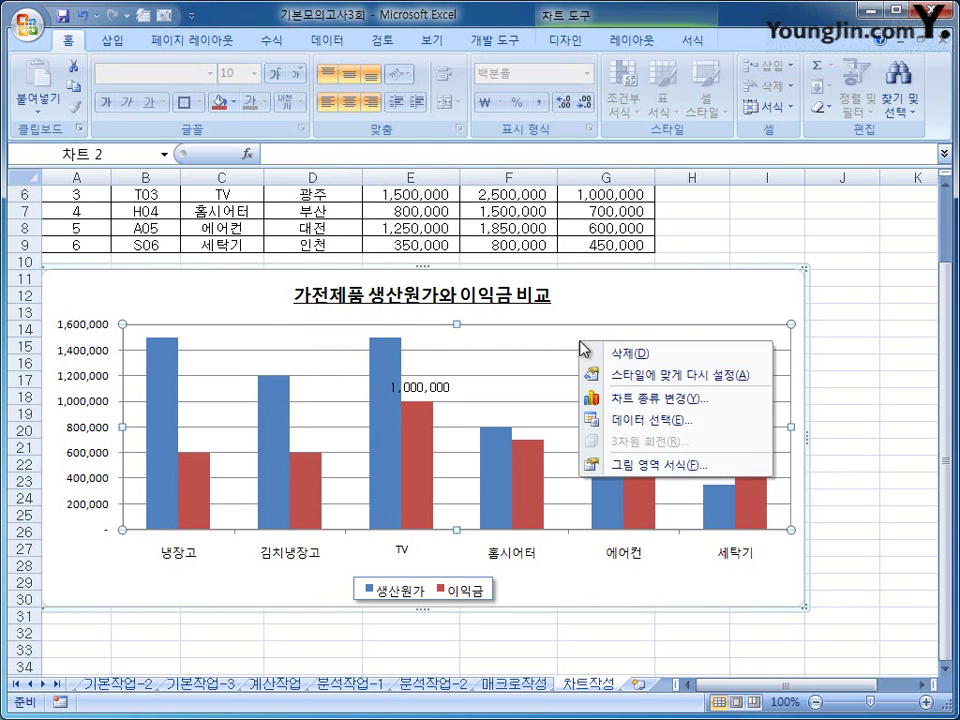
click(731, 474)
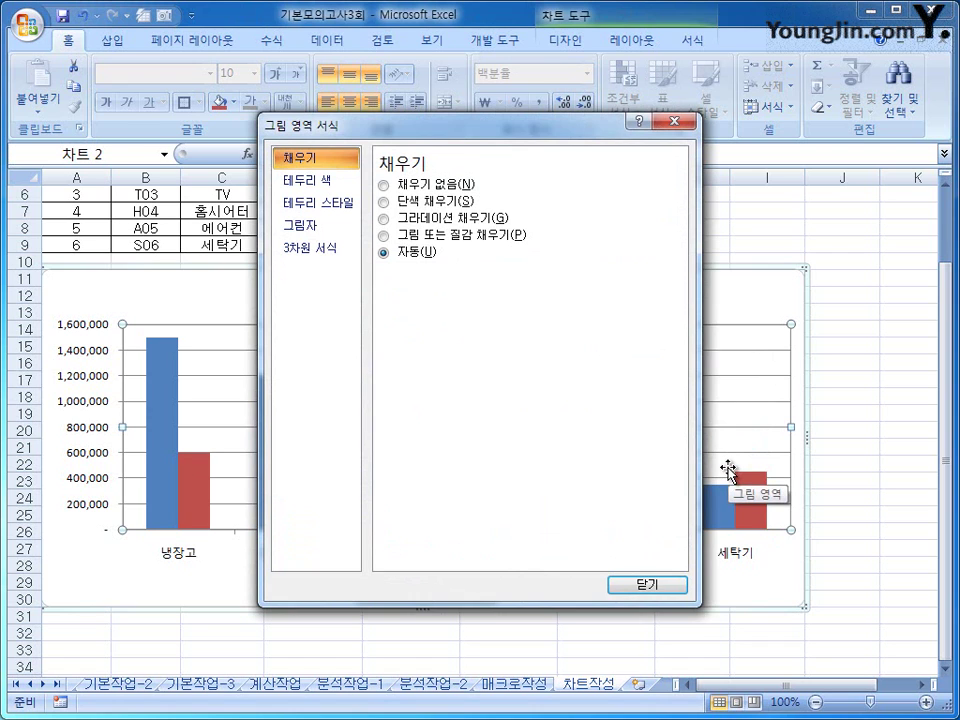
click(495, 236)
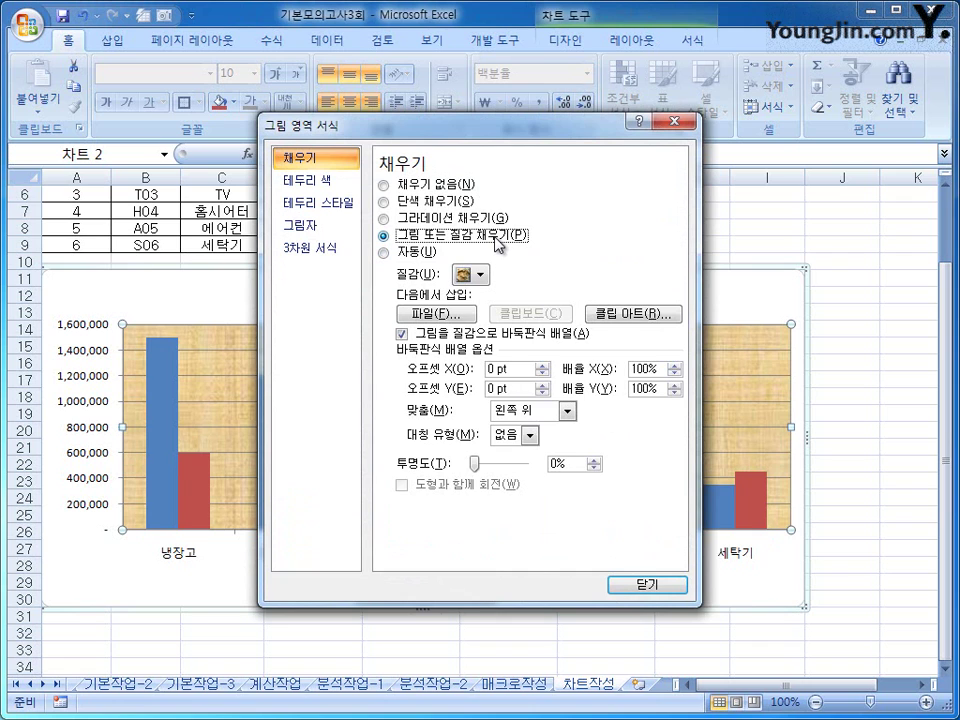
click(481, 275)
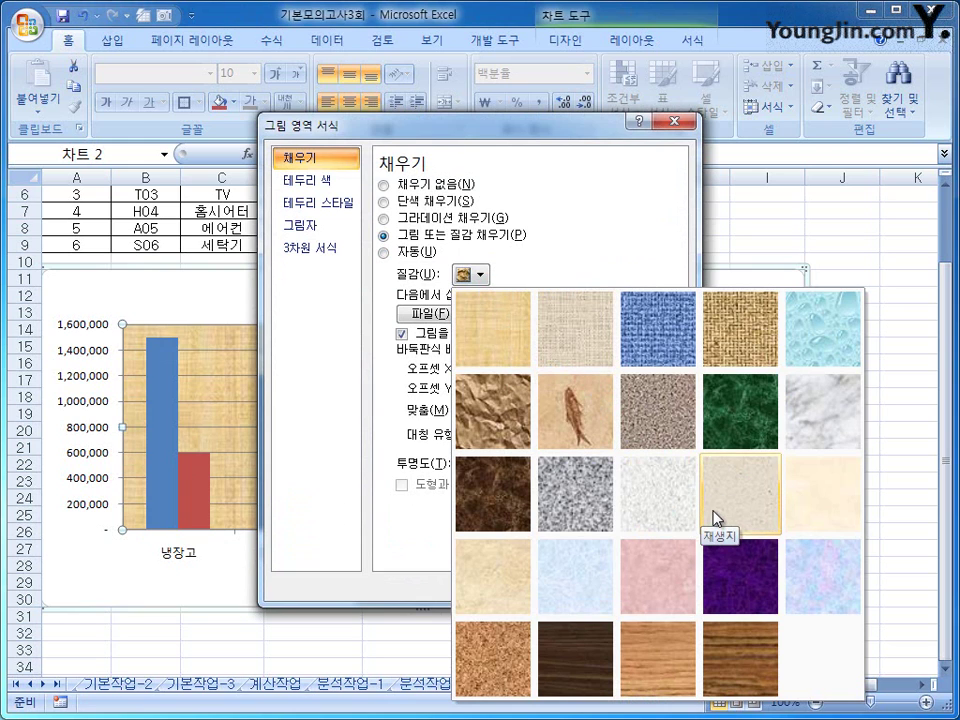
click(812, 511)
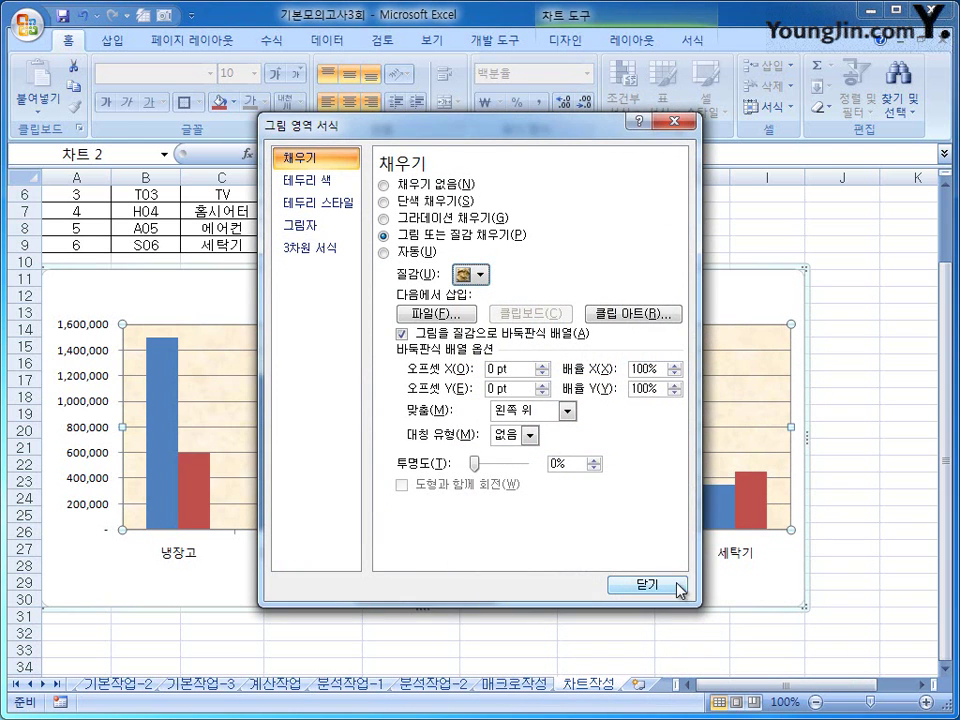
click(647, 585)
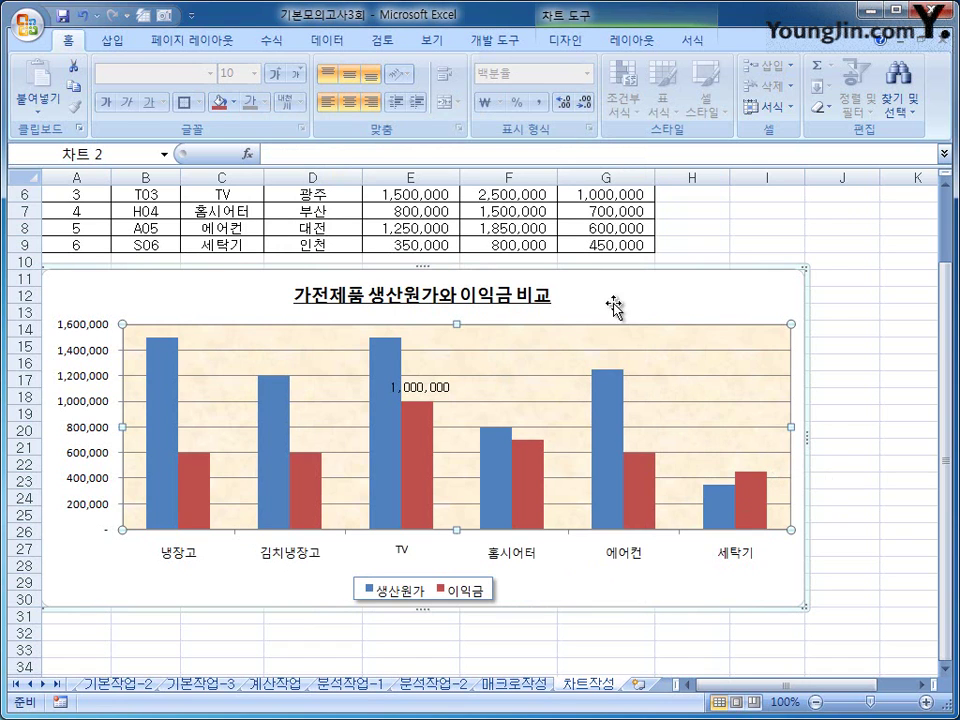
- Apply the first outer (바깥쪽) shadow preset, offset to the lower right, to the chart area
right_click(671, 304)
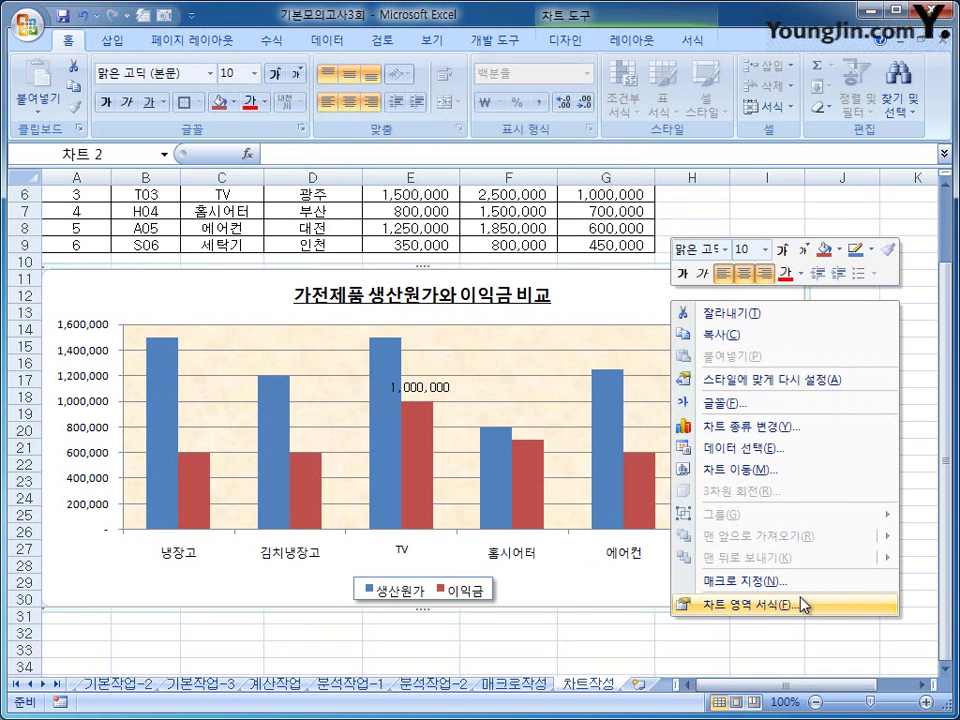
click(803, 608)
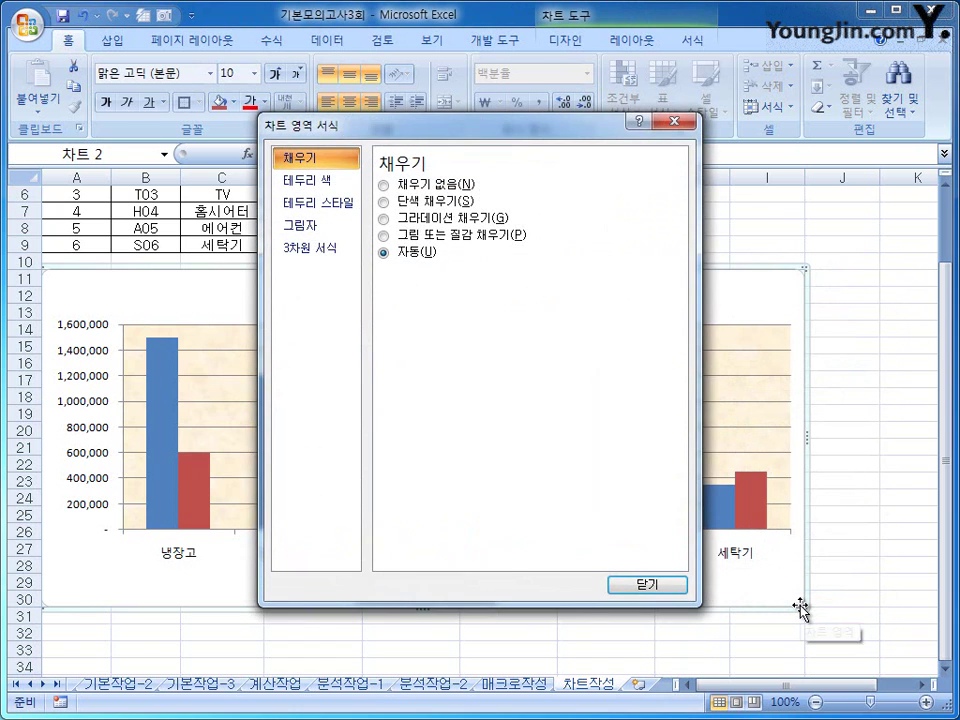
click(332, 227)
click(472, 187)
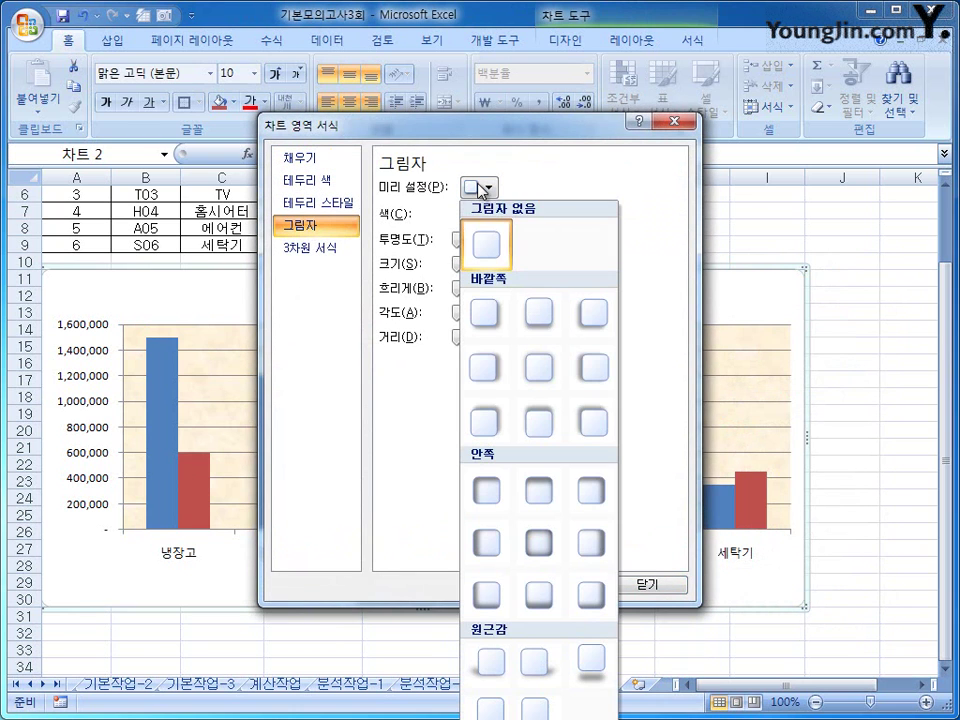
click(485, 313)
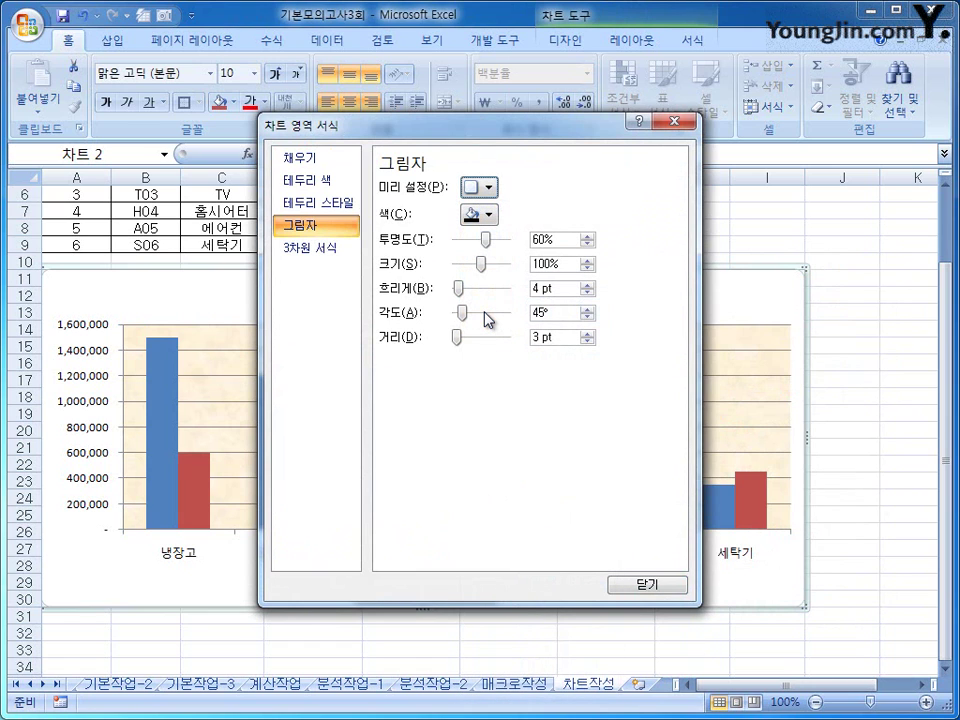
- Turn on rounded corners (둥근 모서리) for the chart area's border, then deselect the chart
click(345, 204)
click(420, 382)
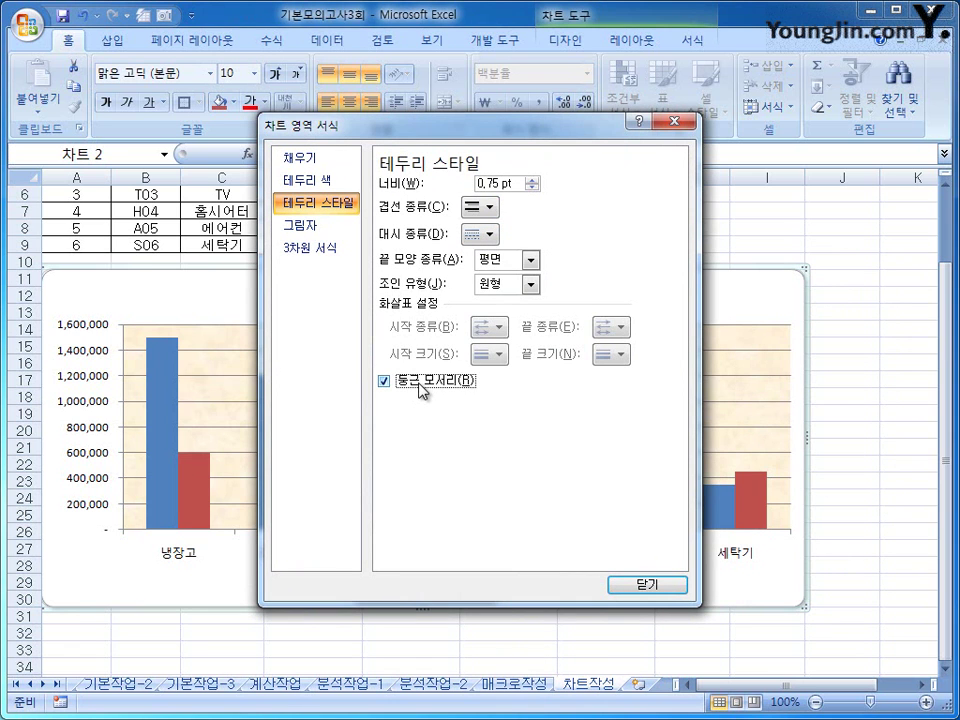
click(640, 583)
click(891, 492)
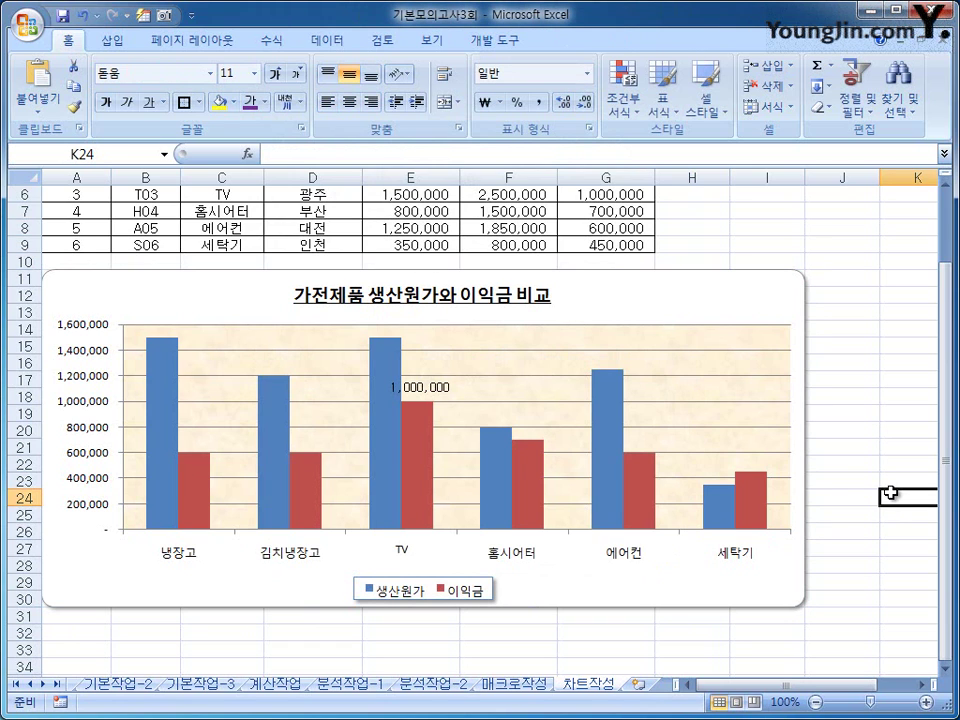